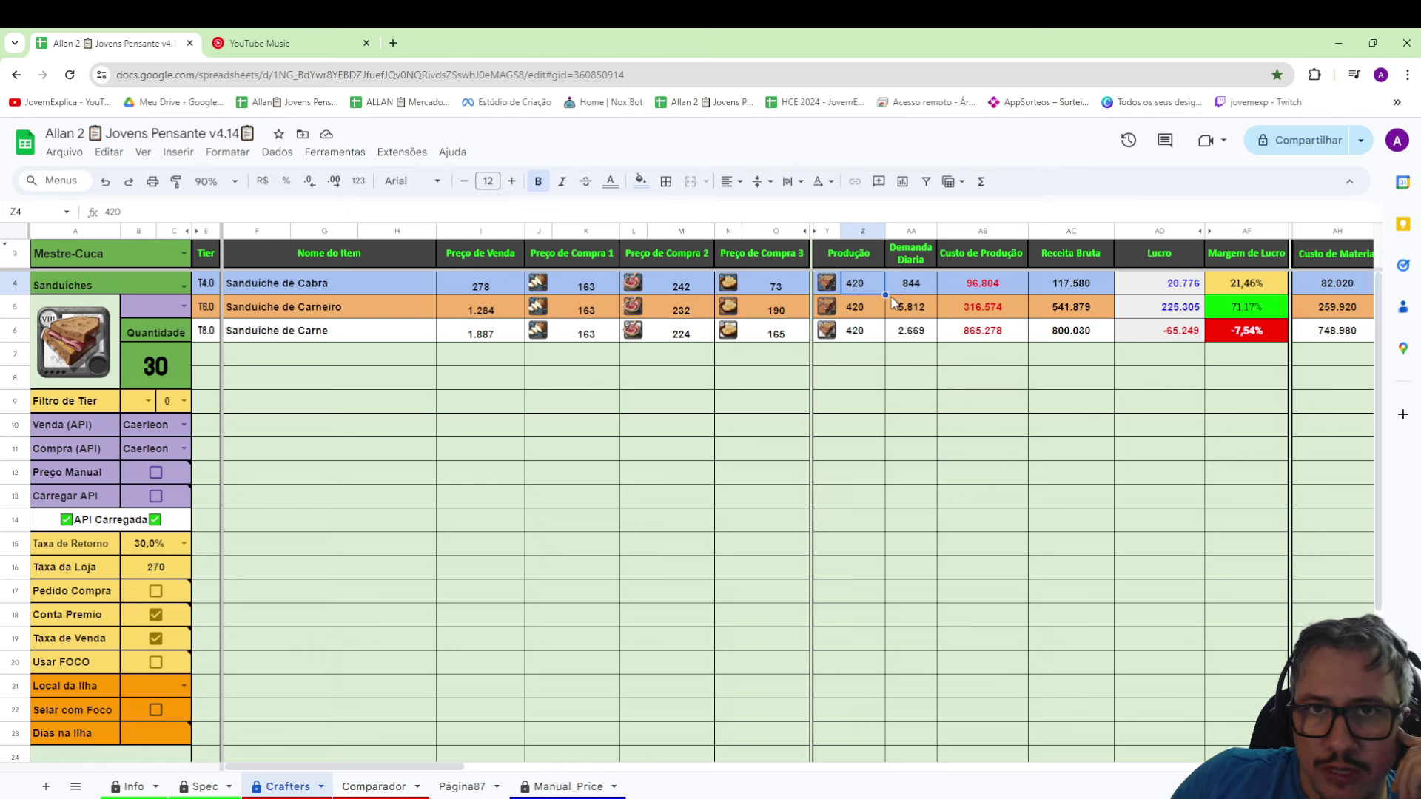
- Compare the daily demand and profit margin of Sanduíche de Cabra and Sanduíche de Carneiro
click(1238, 288)
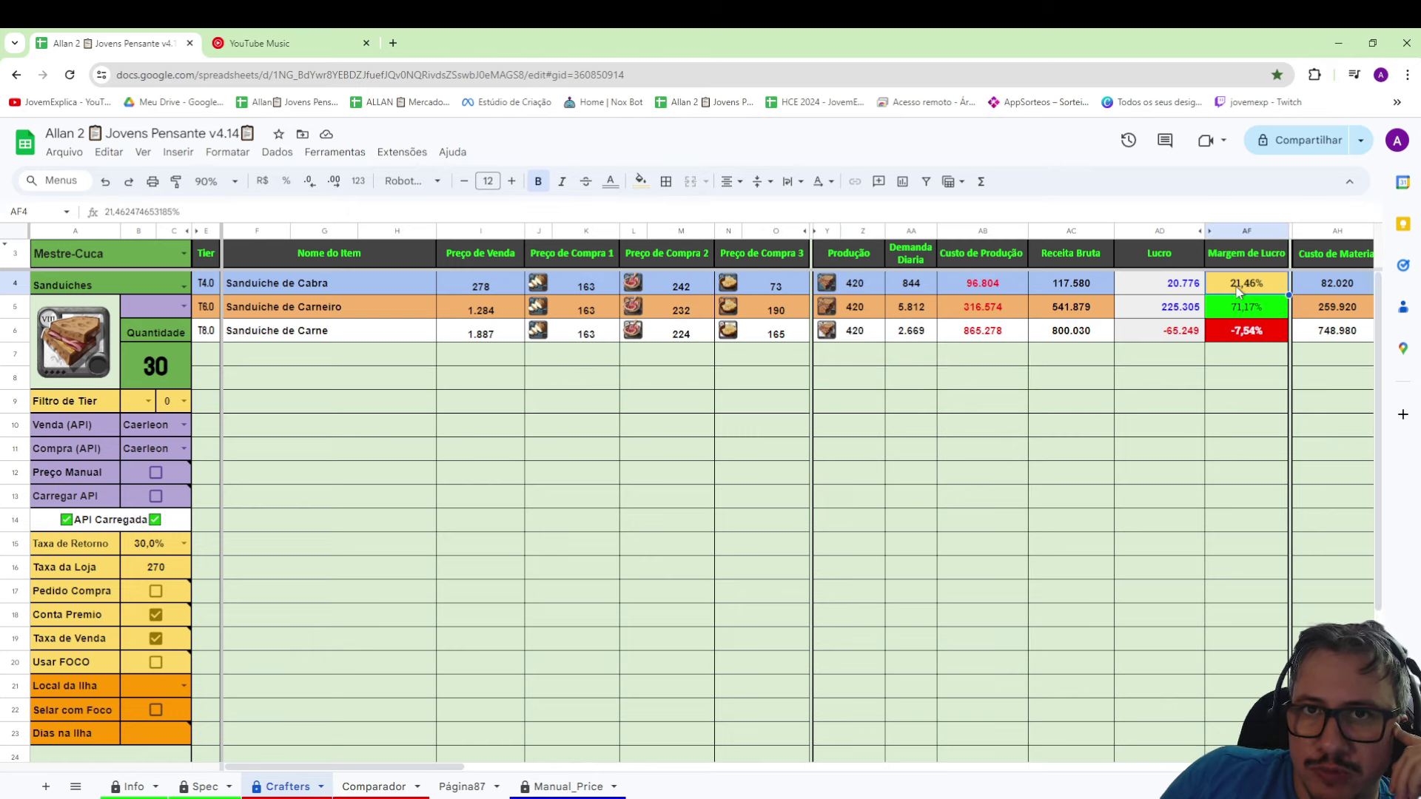
click(908, 285)
click(915, 310)
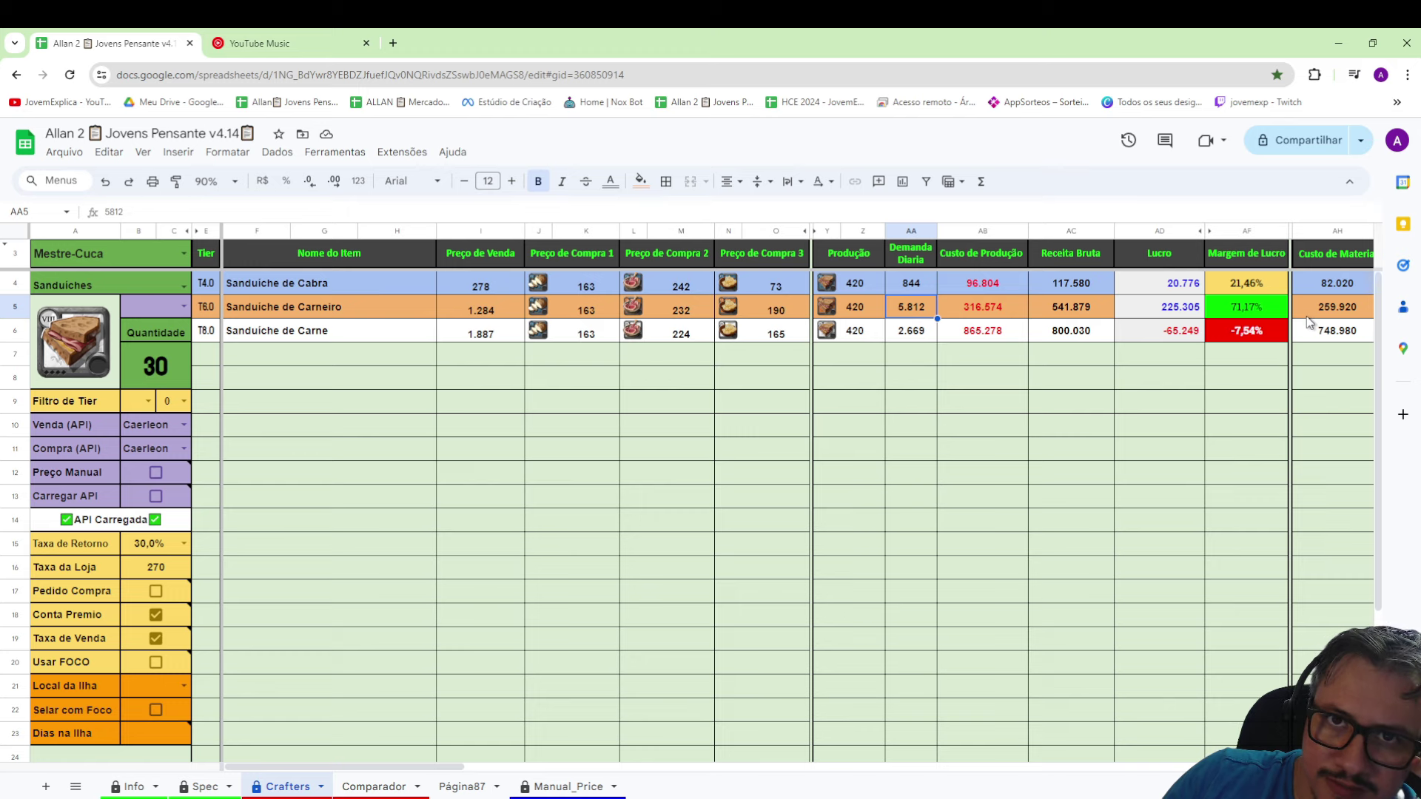
click(1257, 313)
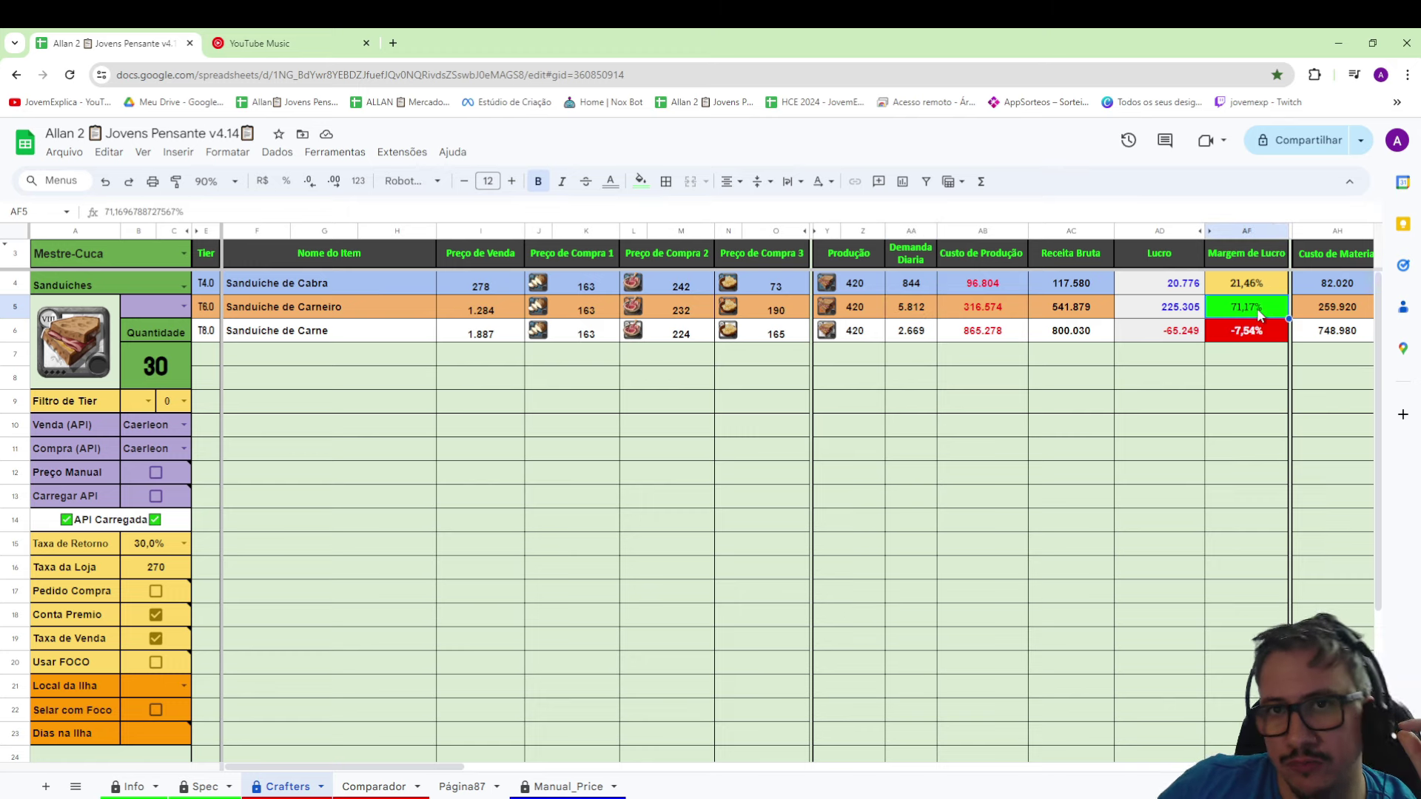
click(926, 312)
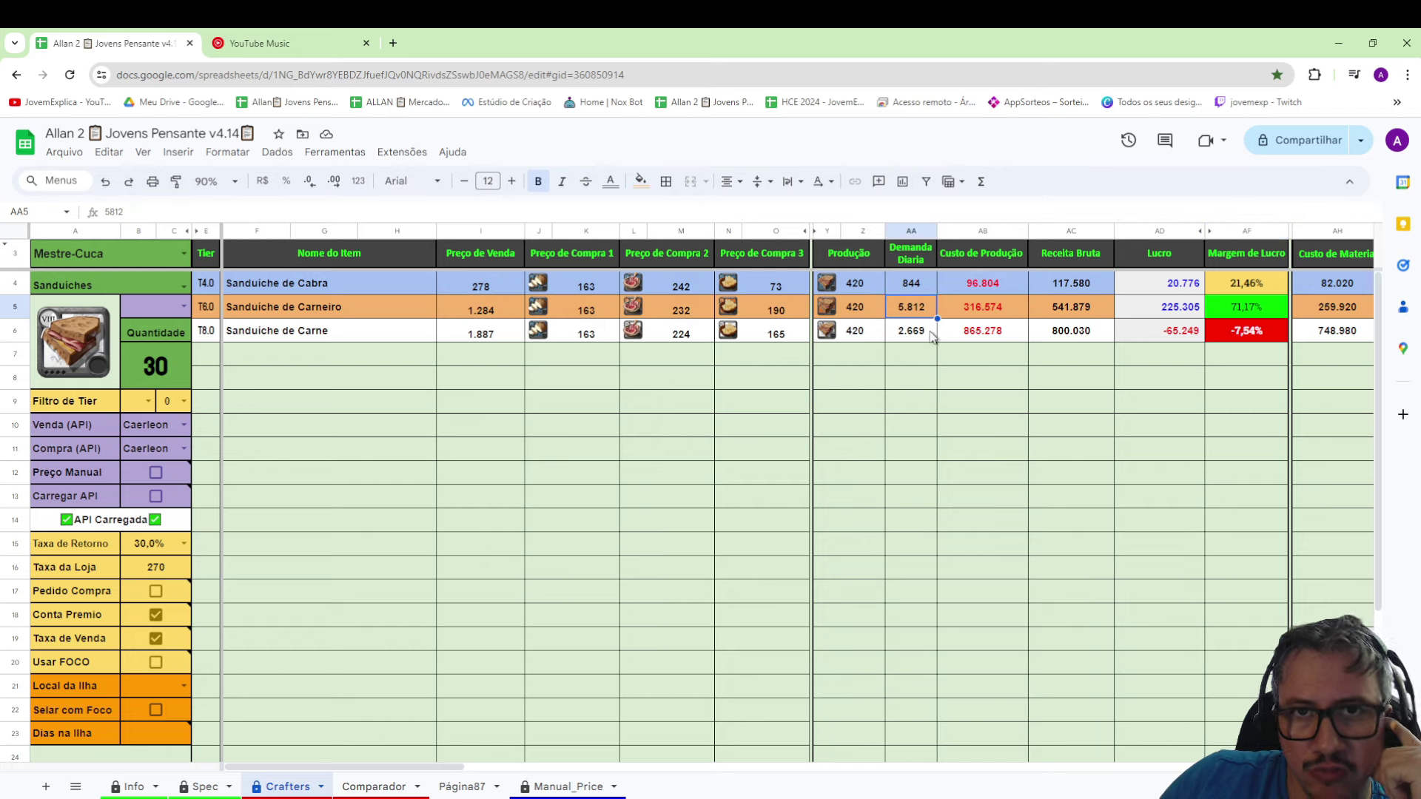
- Review the item name, daily demand and production quantity in the Sanduíche de Carneiro row
click(222, 181)
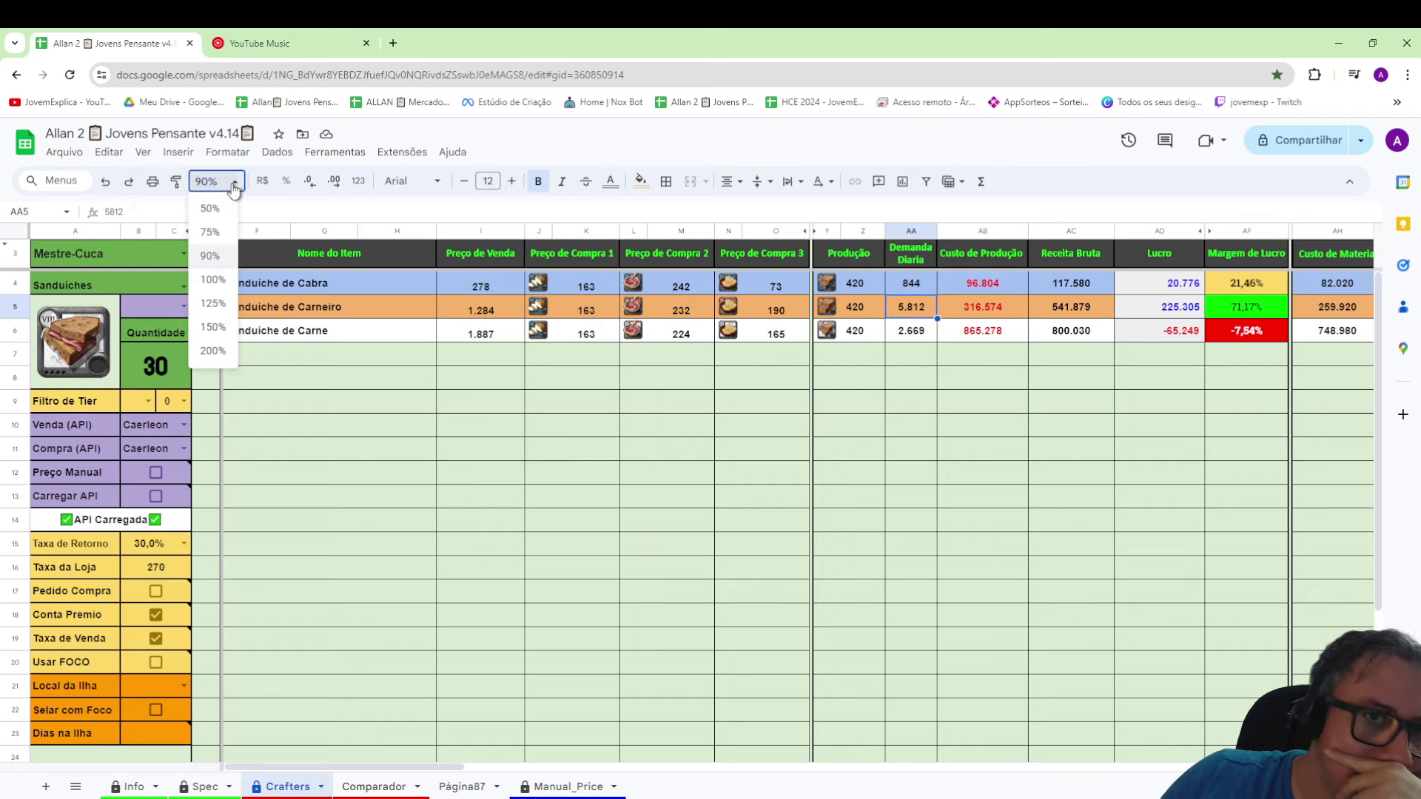
click(222, 309)
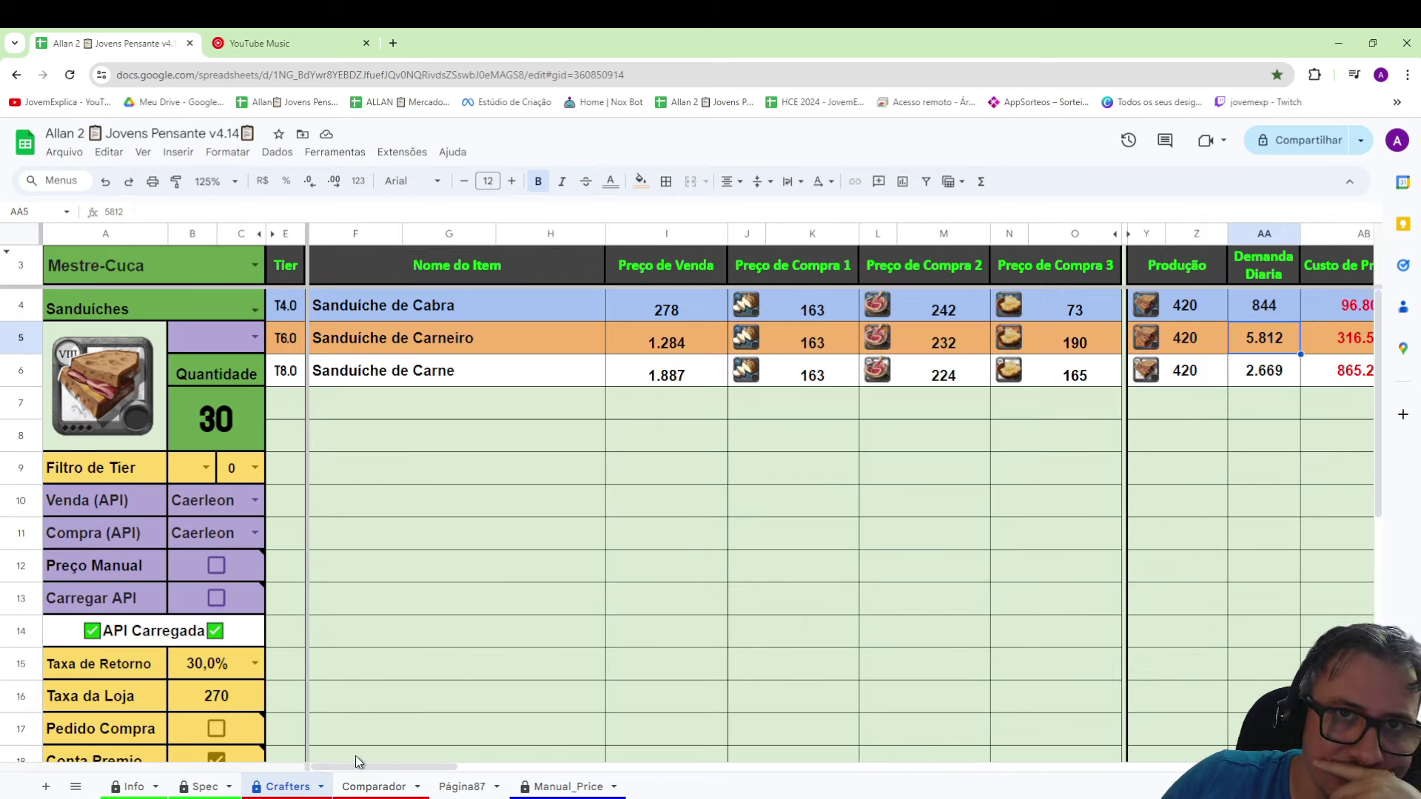
click(351, 345)
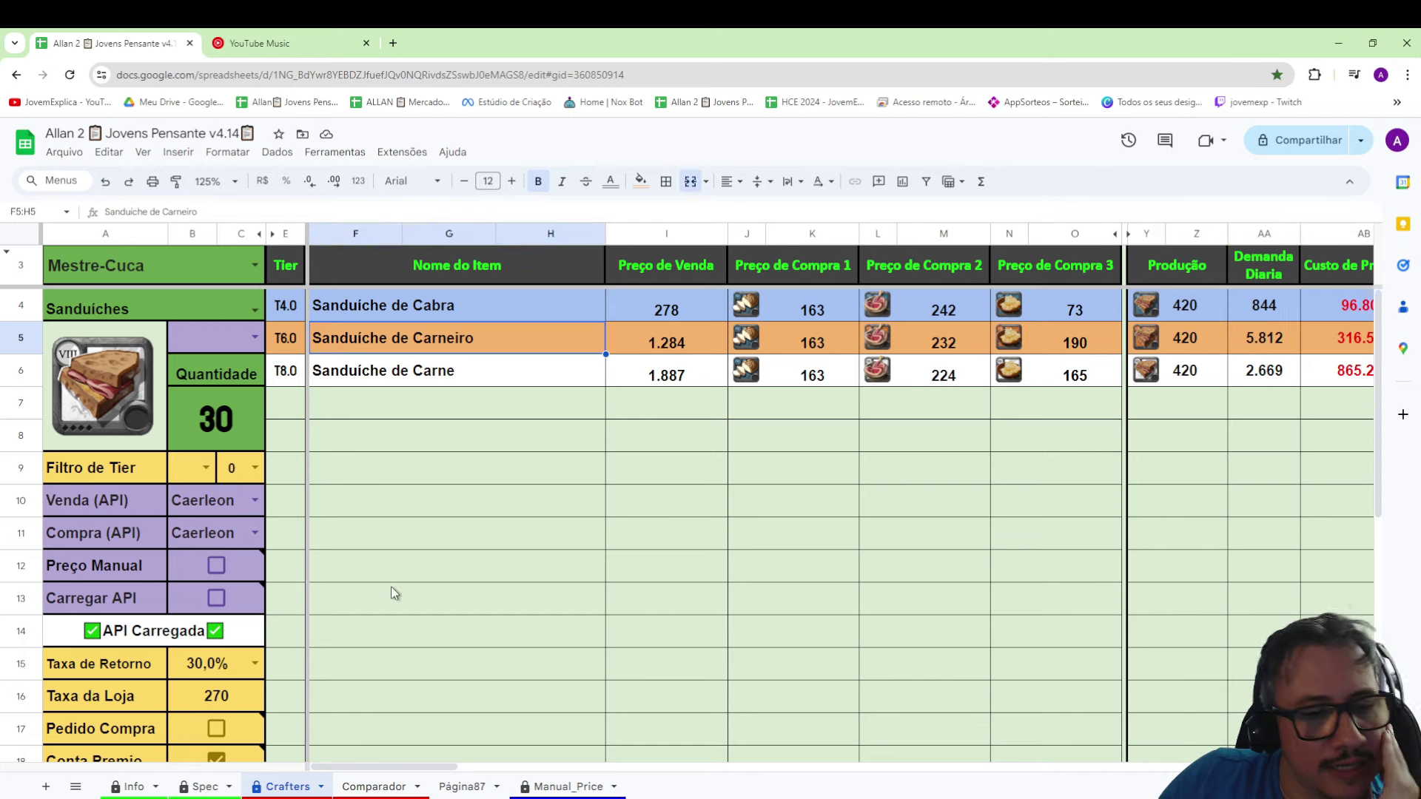
drag(446, 765, 536, 777)
click(647, 346)
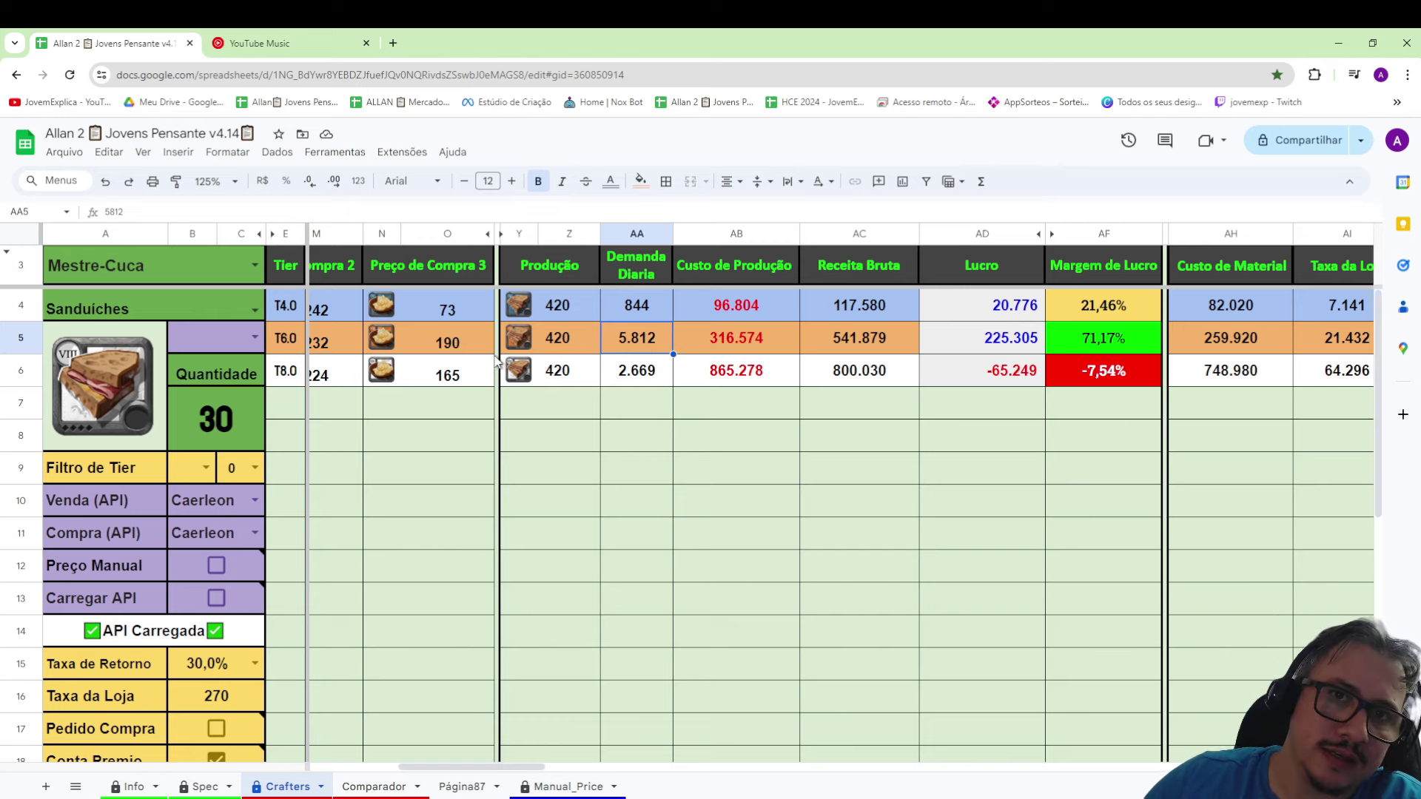
click(572, 345)
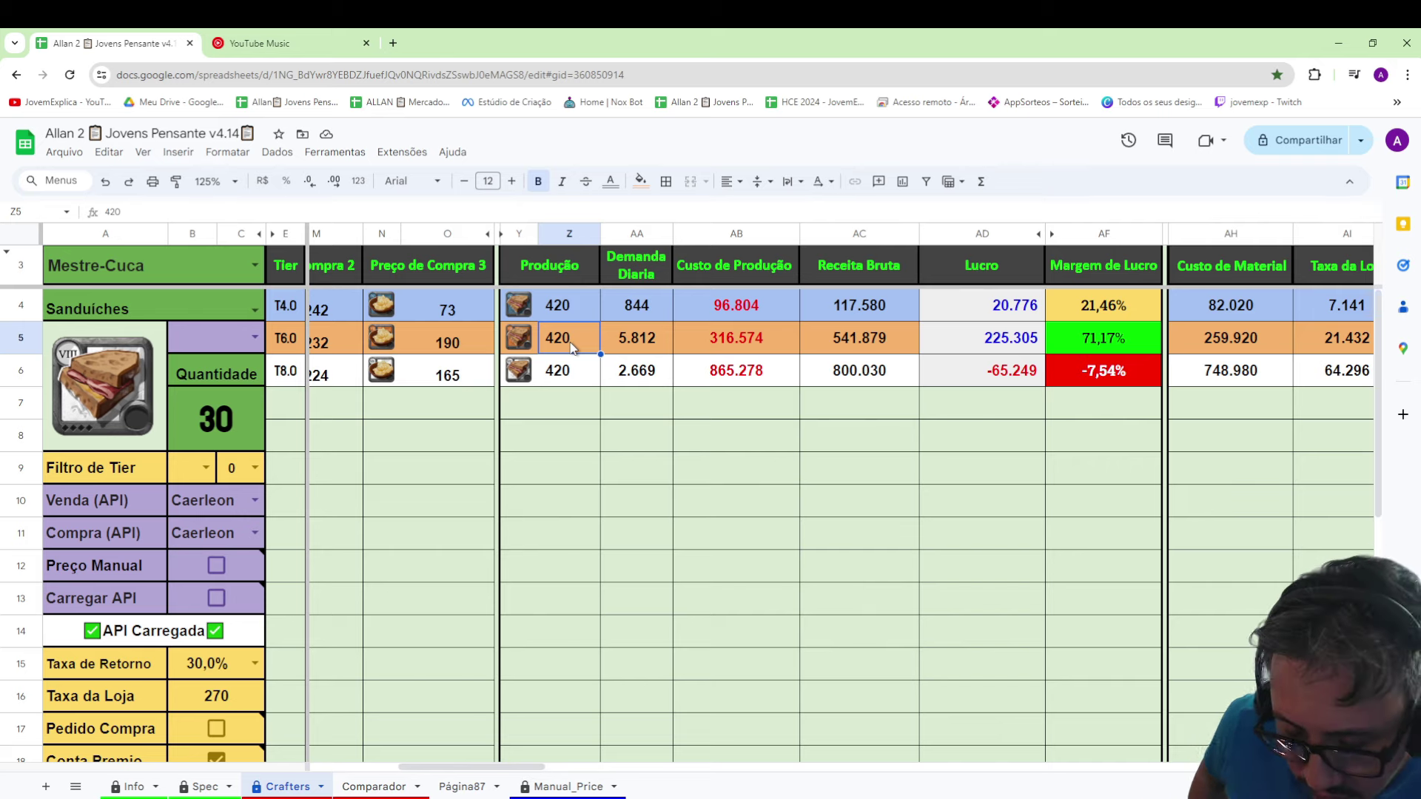
- Set the crafting Quantidade to 50
click(243, 421)
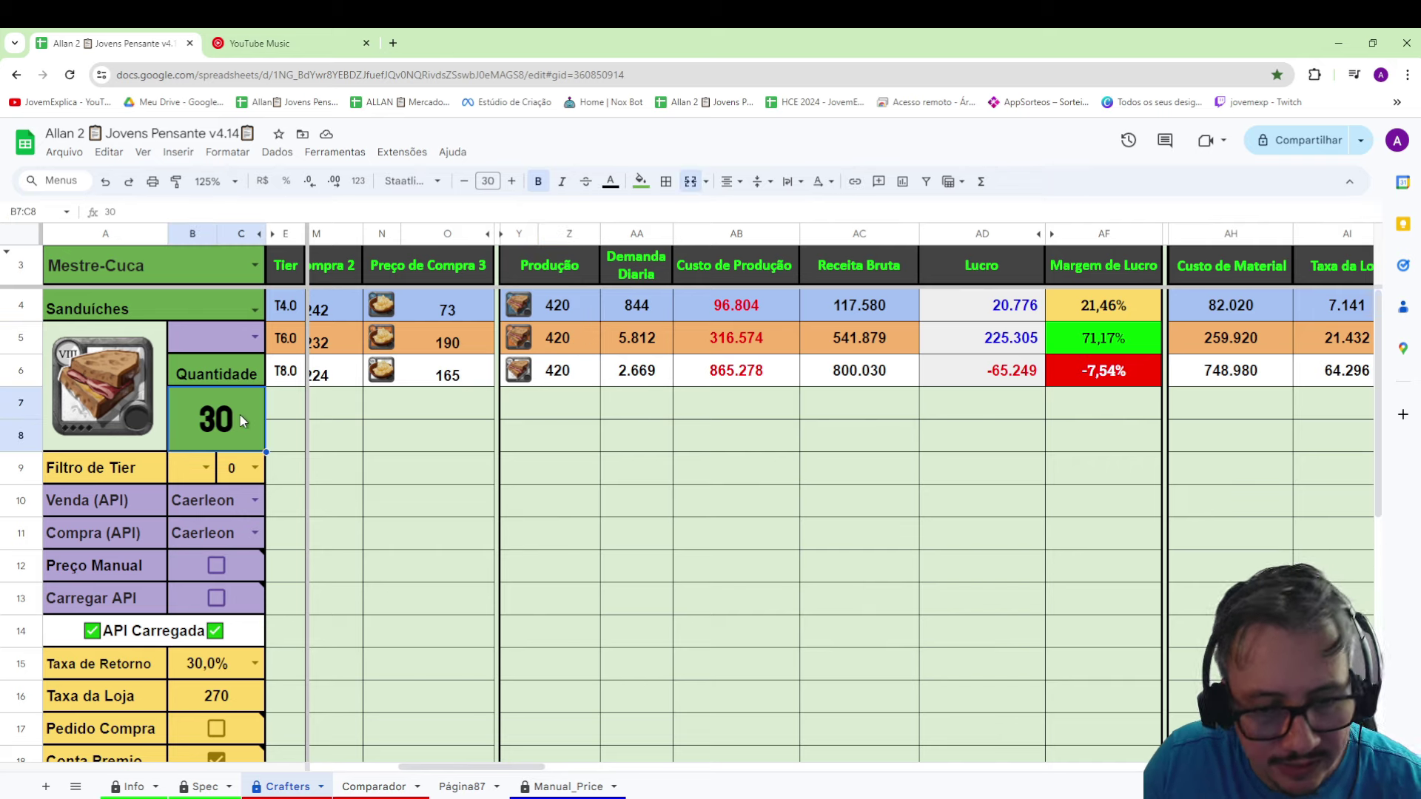
text(50)
key(Return)
- Examine the sandwiches' recalculated production, production cost, profit and margin, focusing on Sanduíche de Carneiro and Sanduíche de Carne
click(547, 348)
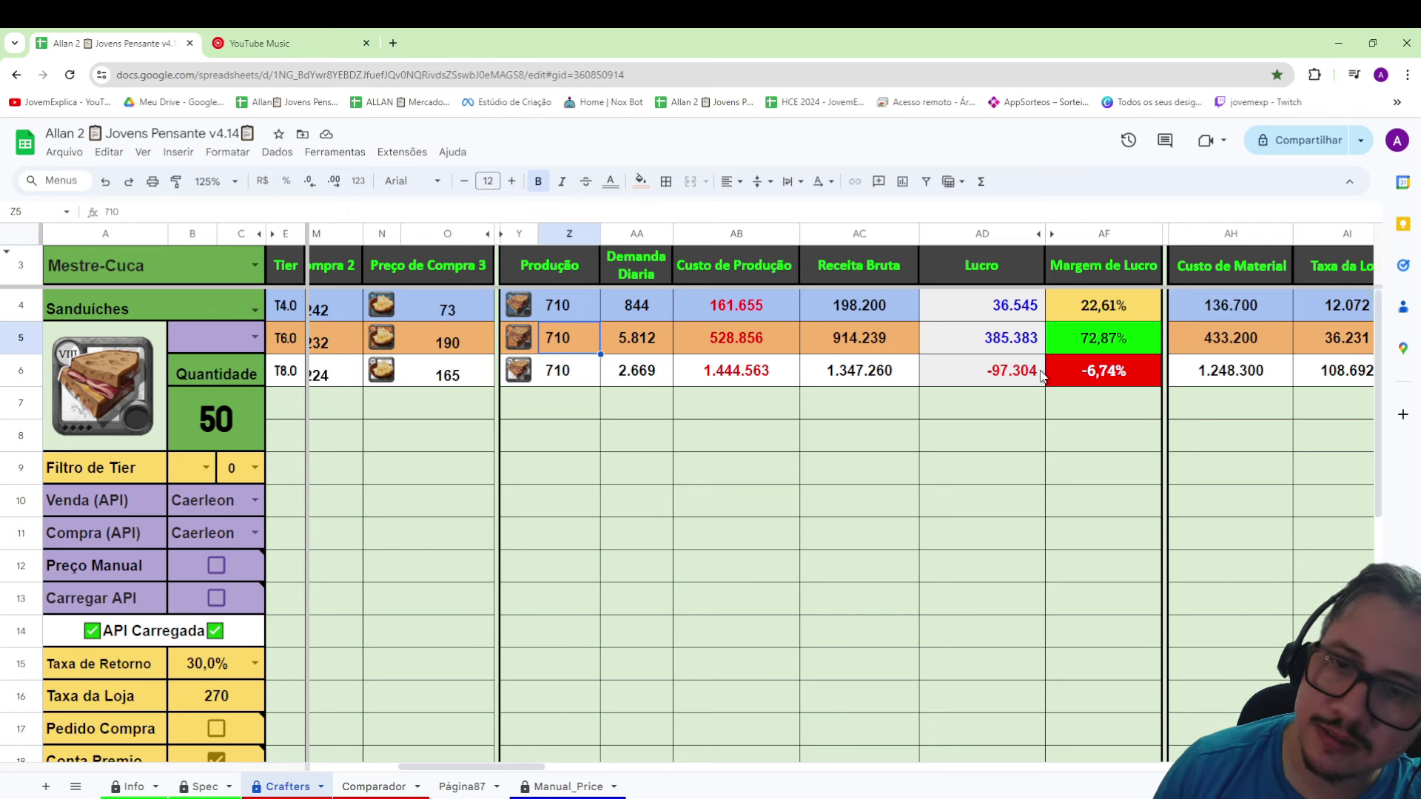
click(1065, 324)
click(1058, 363)
click(749, 338)
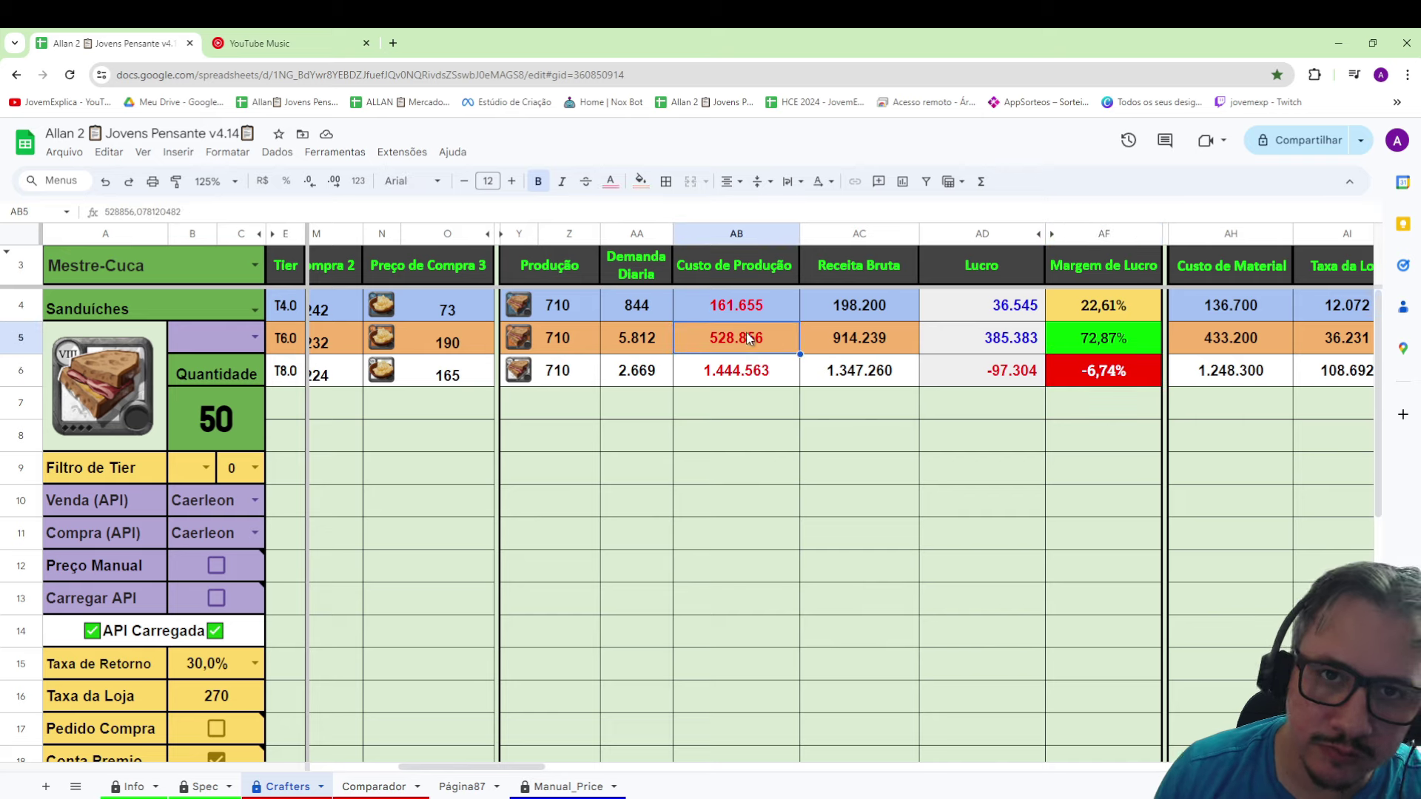
click(979, 349)
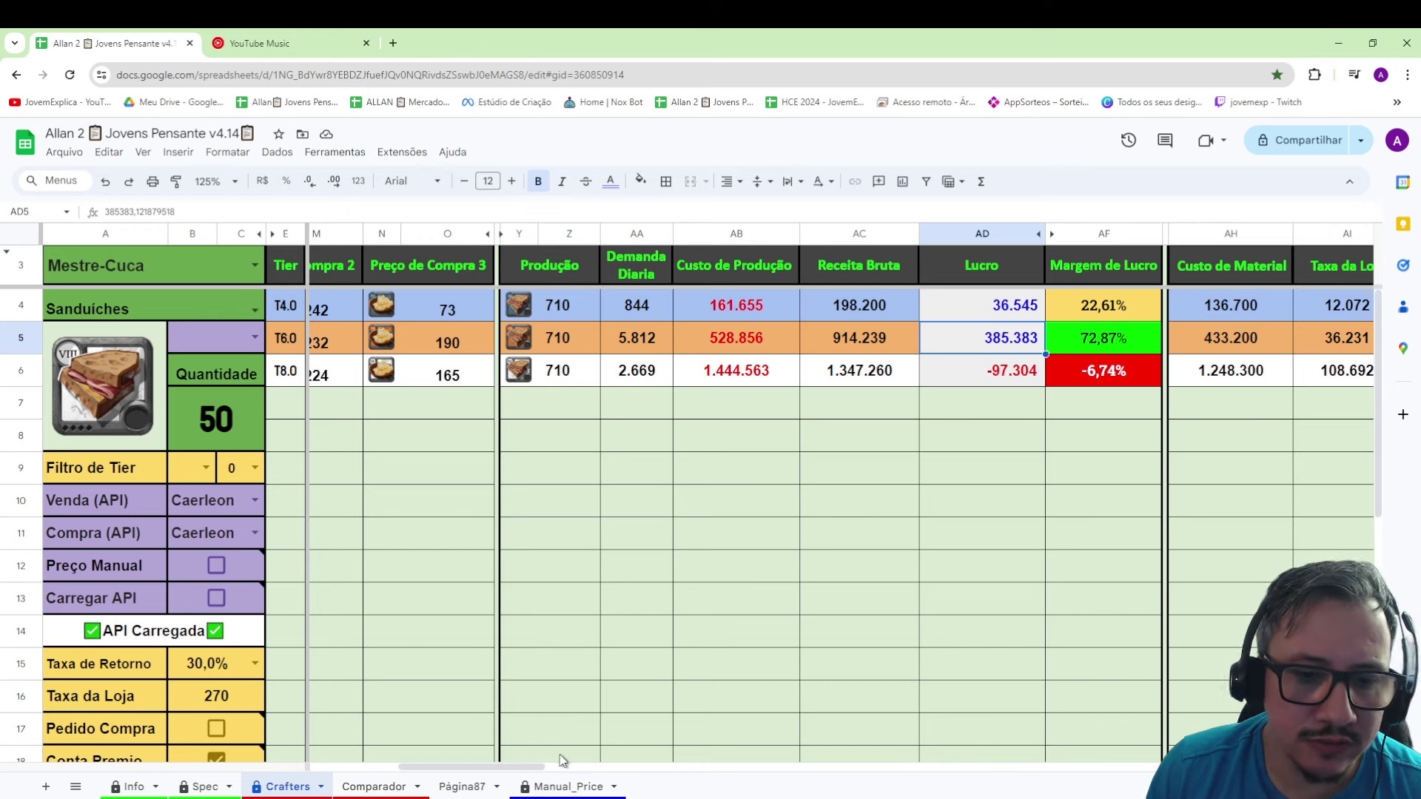
click(1066, 382)
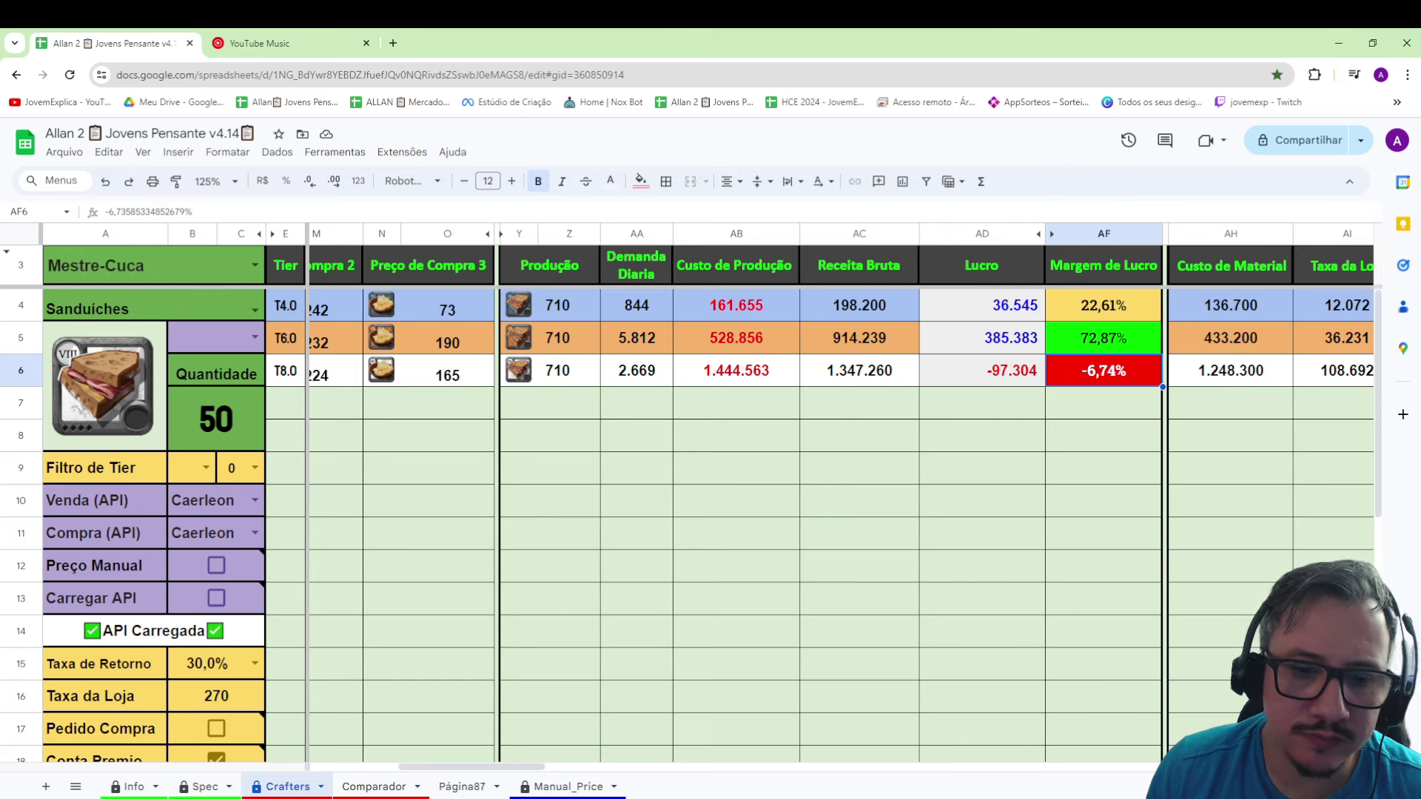
- Check the sale prices of Sanduíche de Carne and Sanduíche de Carneiro and the three ingredient purchase prices for Sanduíche de Carneiro
drag(474, 766, 385, 766)
click(671, 372)
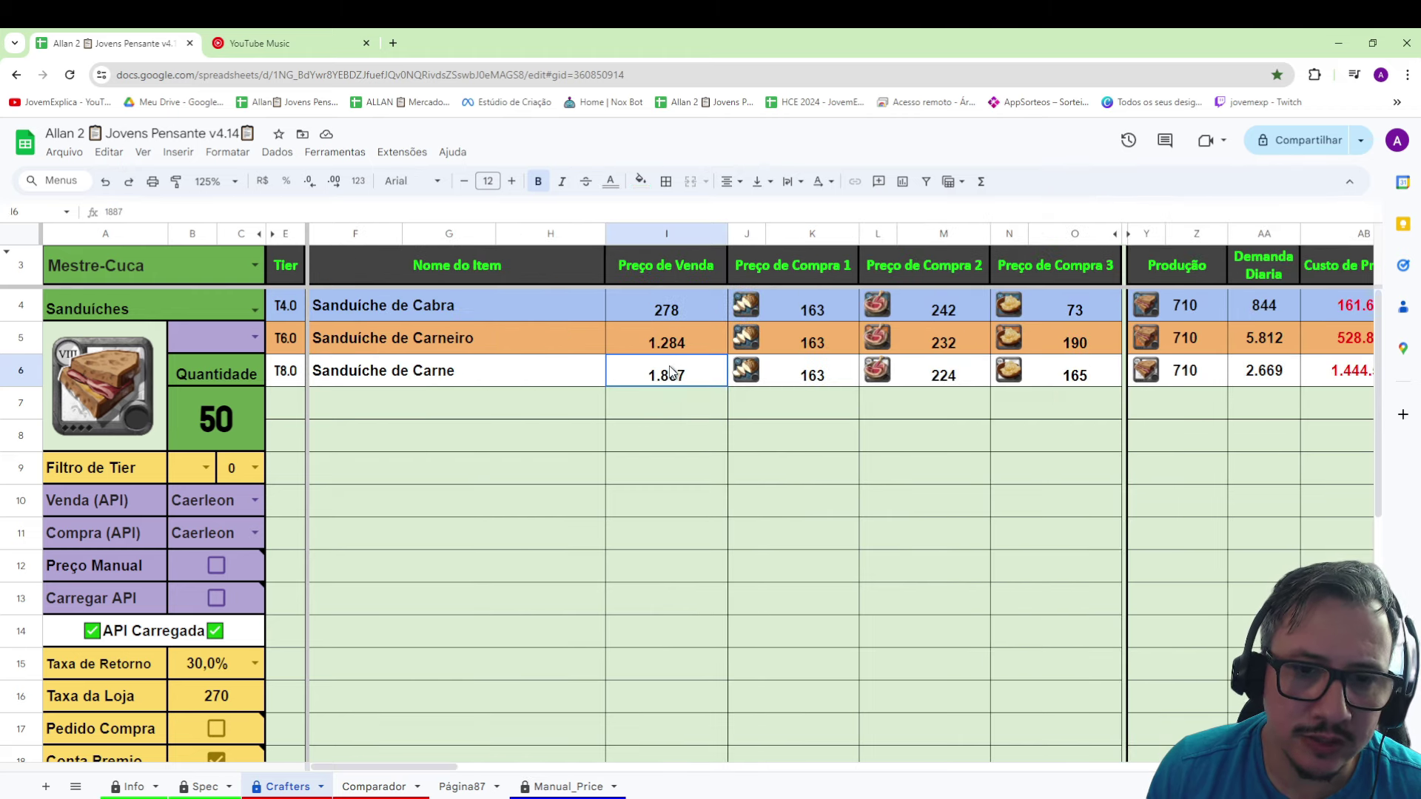
click(677, 347)
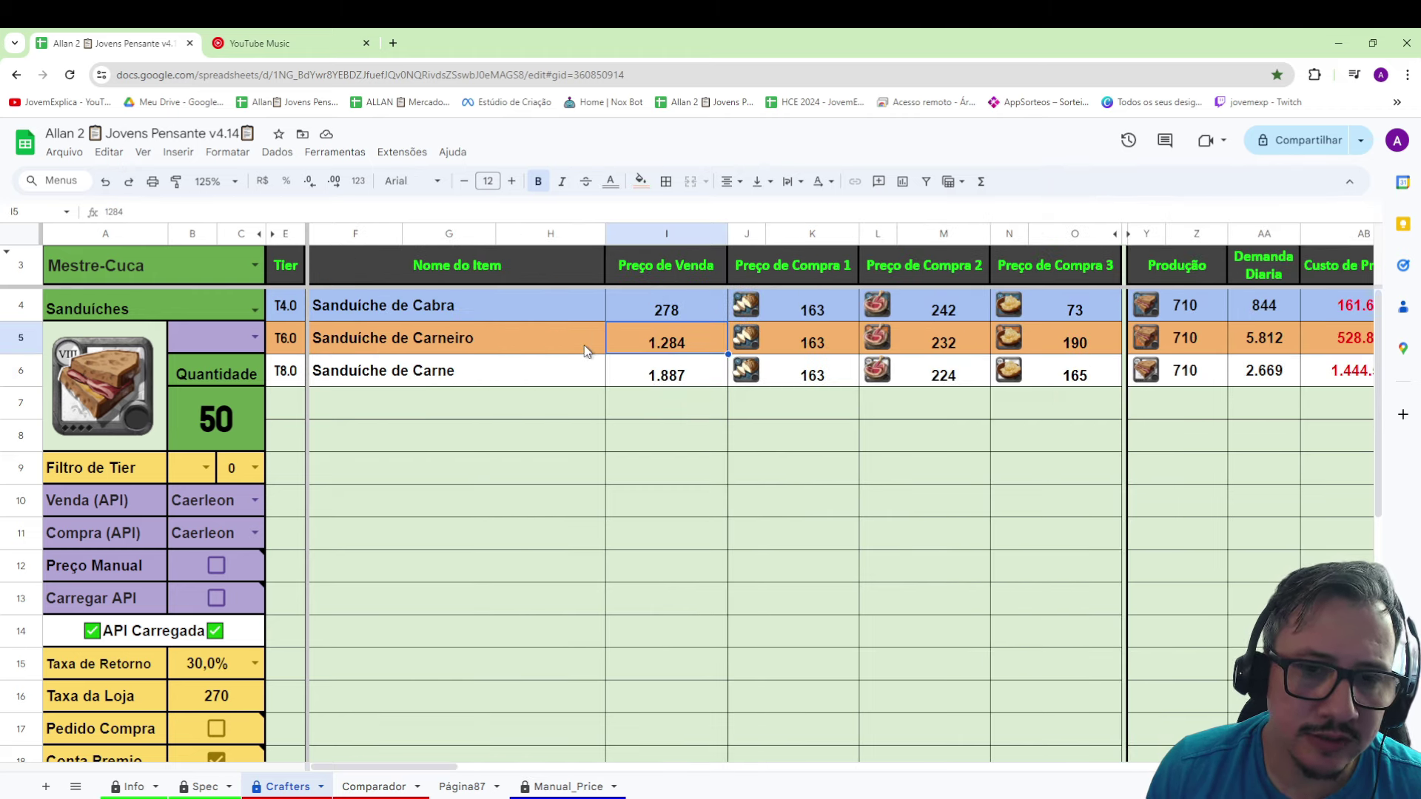
click(834, 351)
click(943, 344)
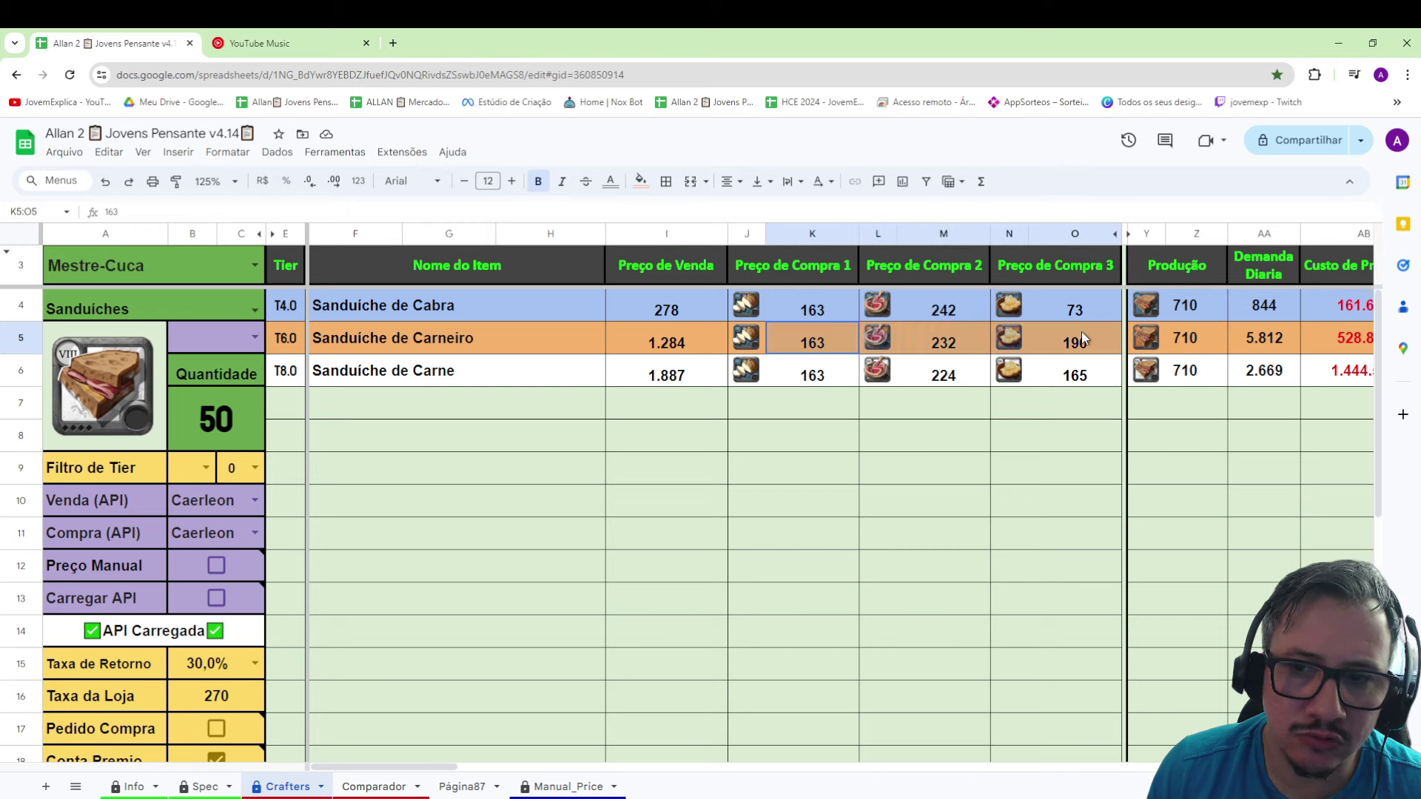
click(1069, 350)
click(823, 346)
click(948, 339)
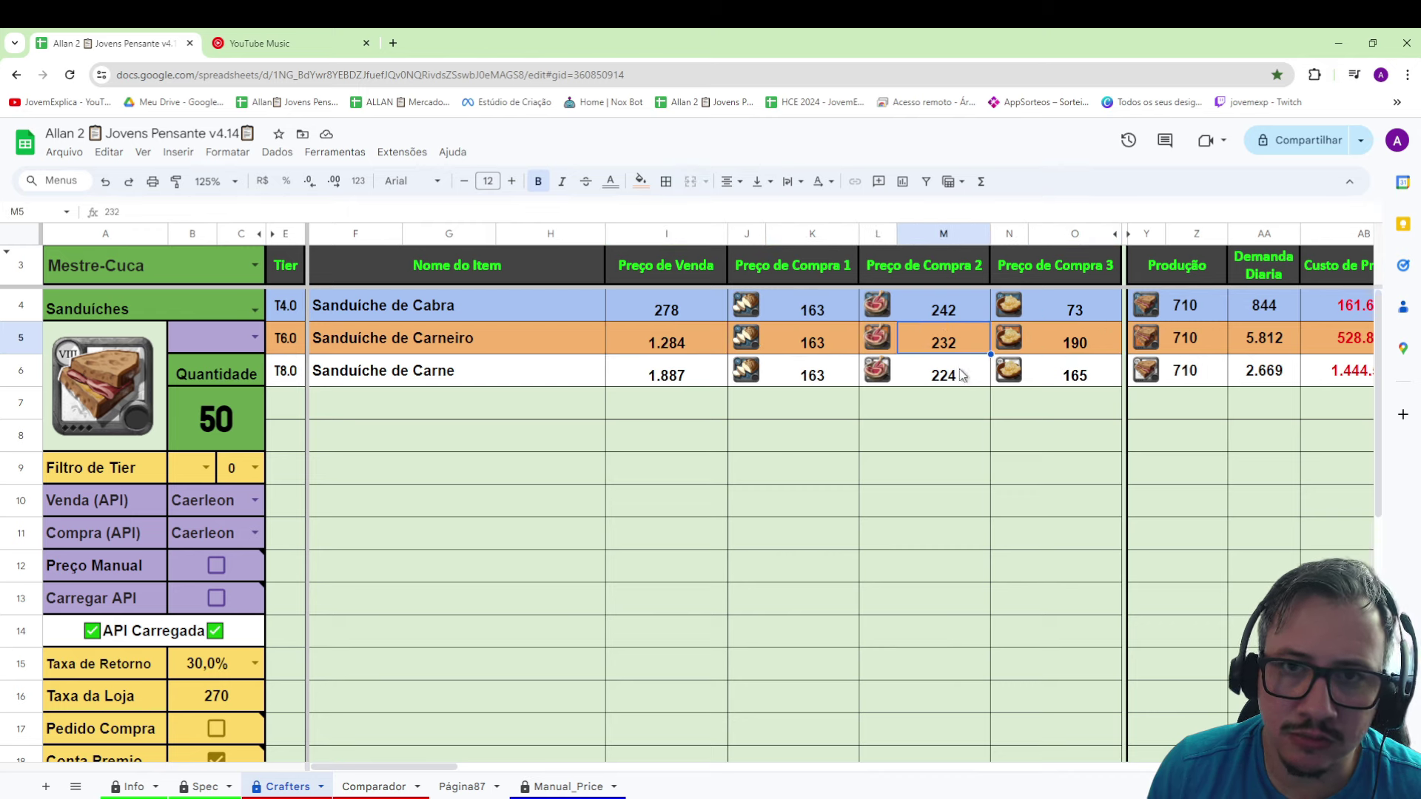
click(1046, 350)
drag(1046, 350, 814, 343)
- Check the daily demand against the profit margin for Sanduíche de Carneiro at the new quantity
scroll(584, 756, right, 5)
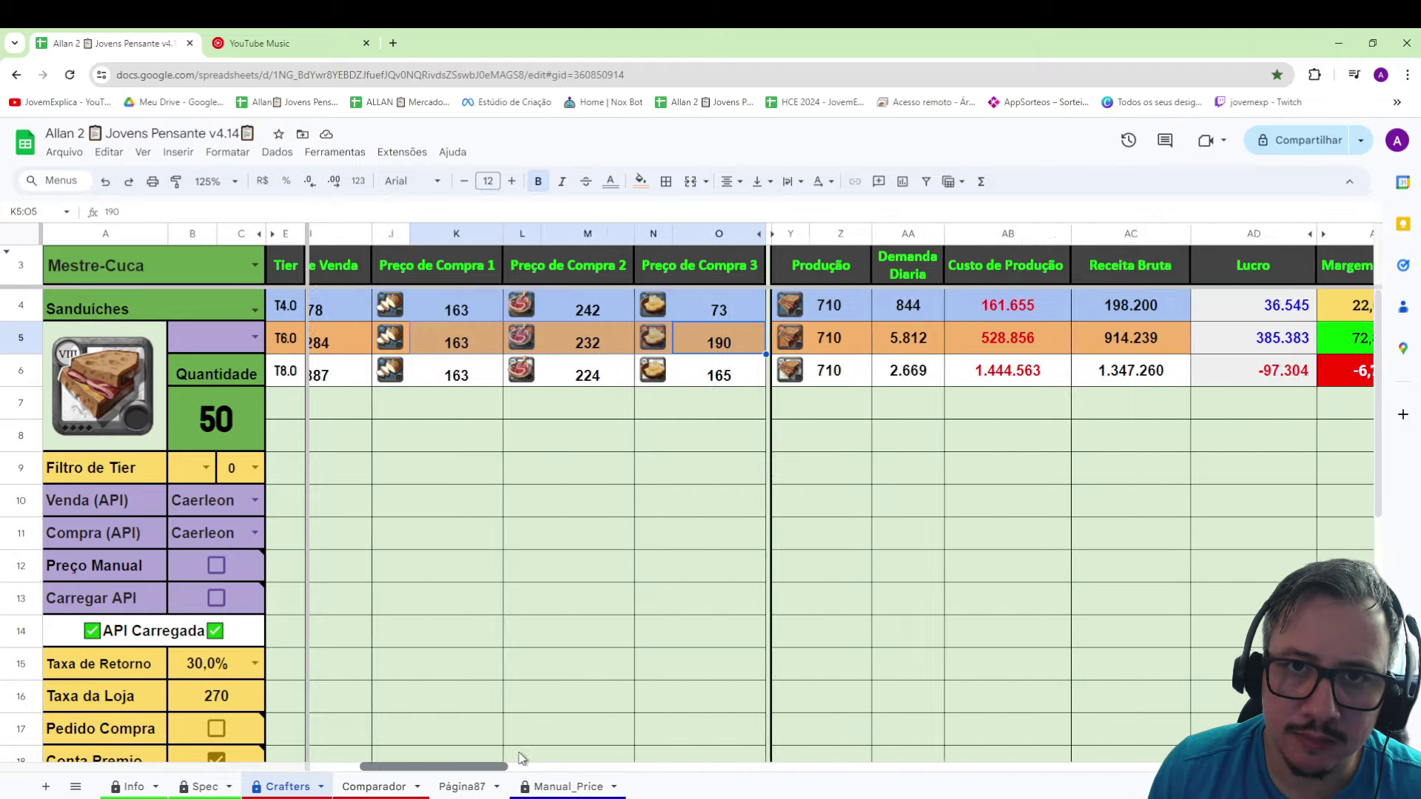
scroll(554, 756, right, 1)
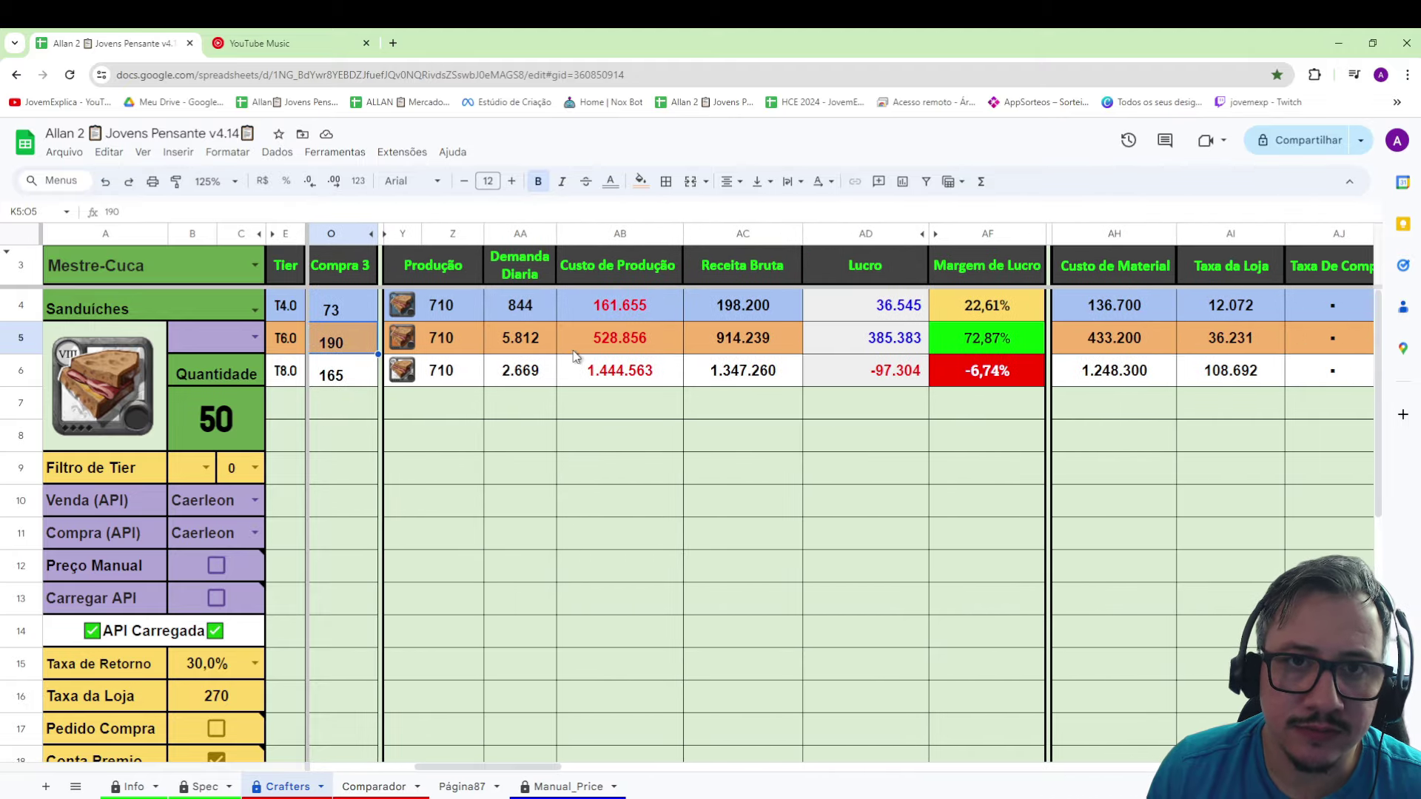
click(531, 352)
click(1016, 345)
- Switch the Mestre-Cuca item category to Sanduíches de Larápio
key(ctrl+z)
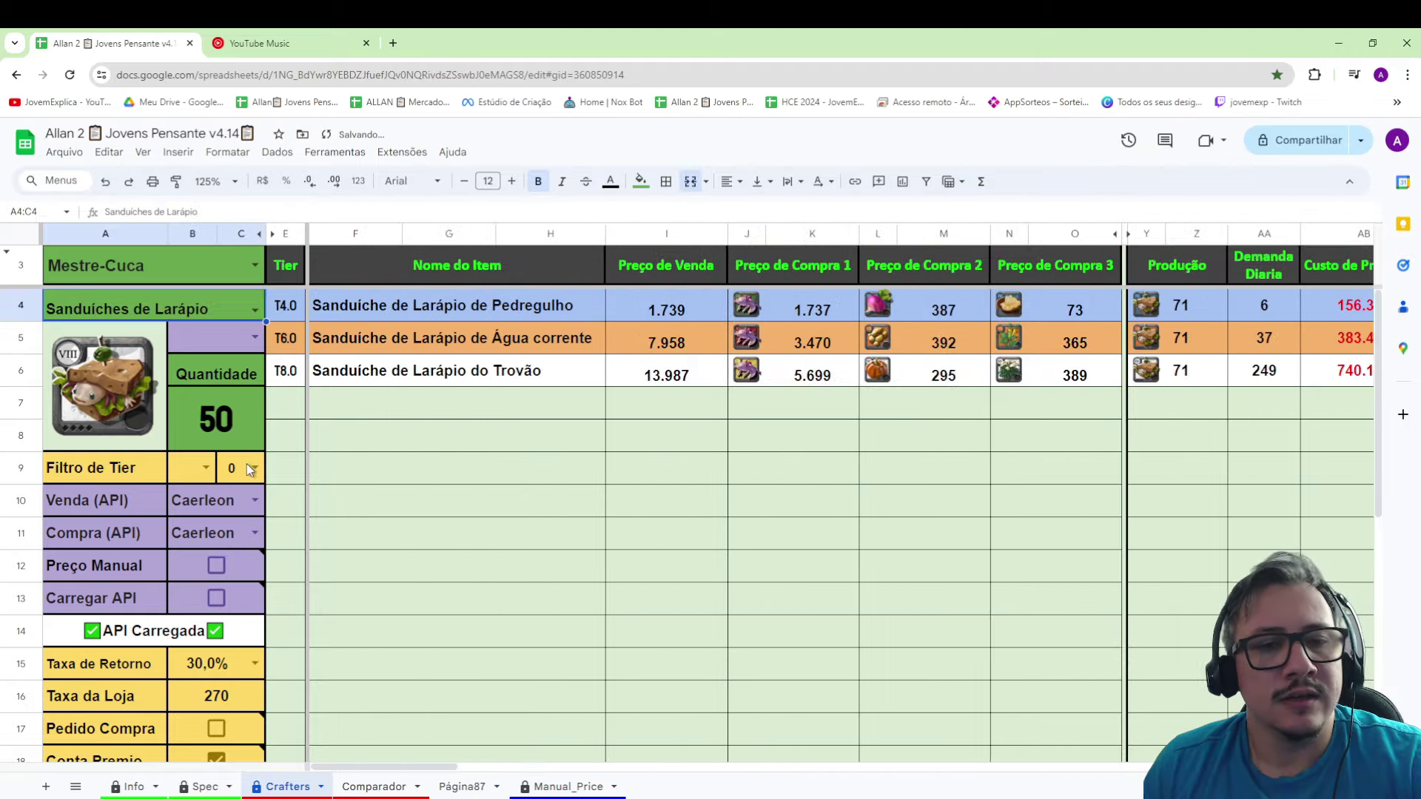
click(213, 181)
click(211, 244)
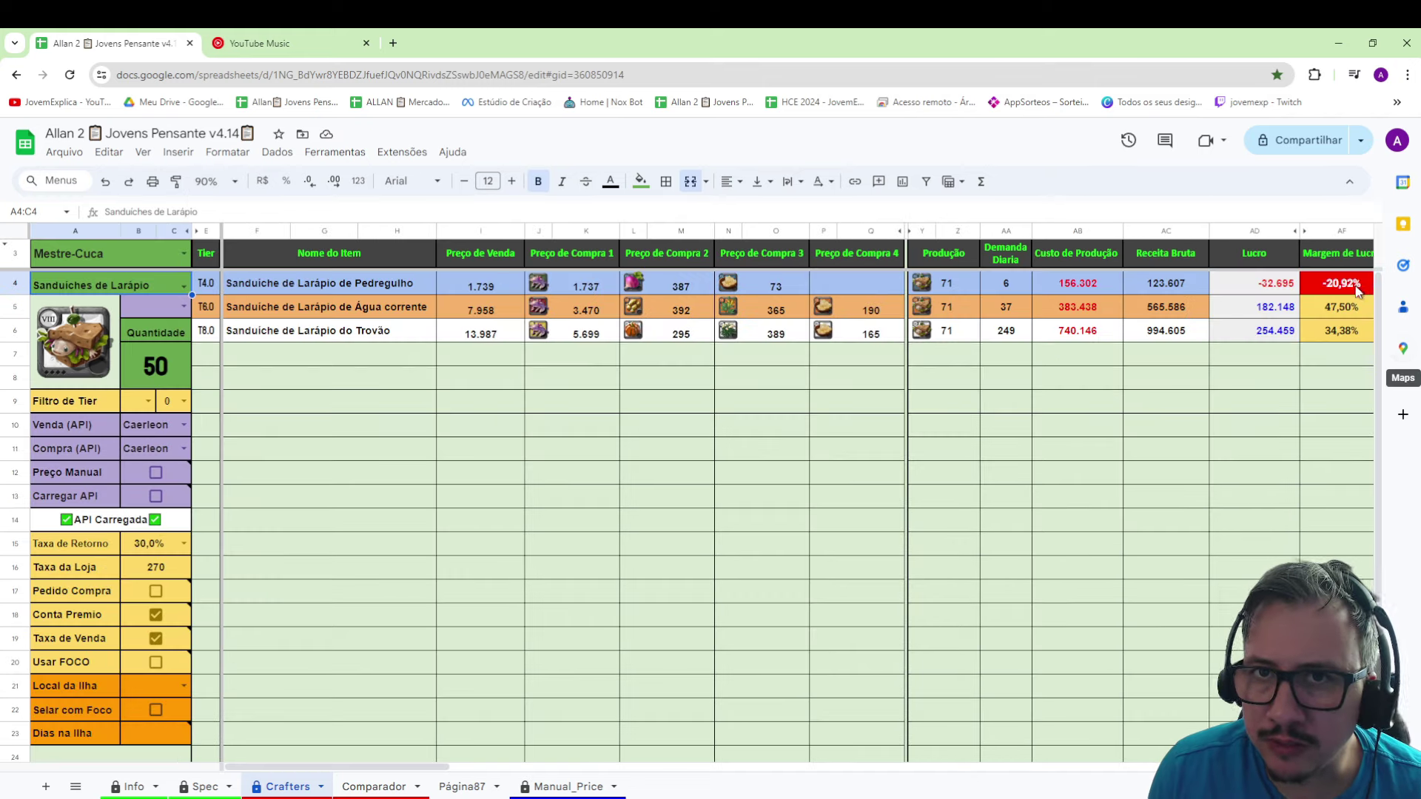
- Compare the profit margin and daily demand of Sanduíche de Larápio de Água corrente
click(1314, 314)
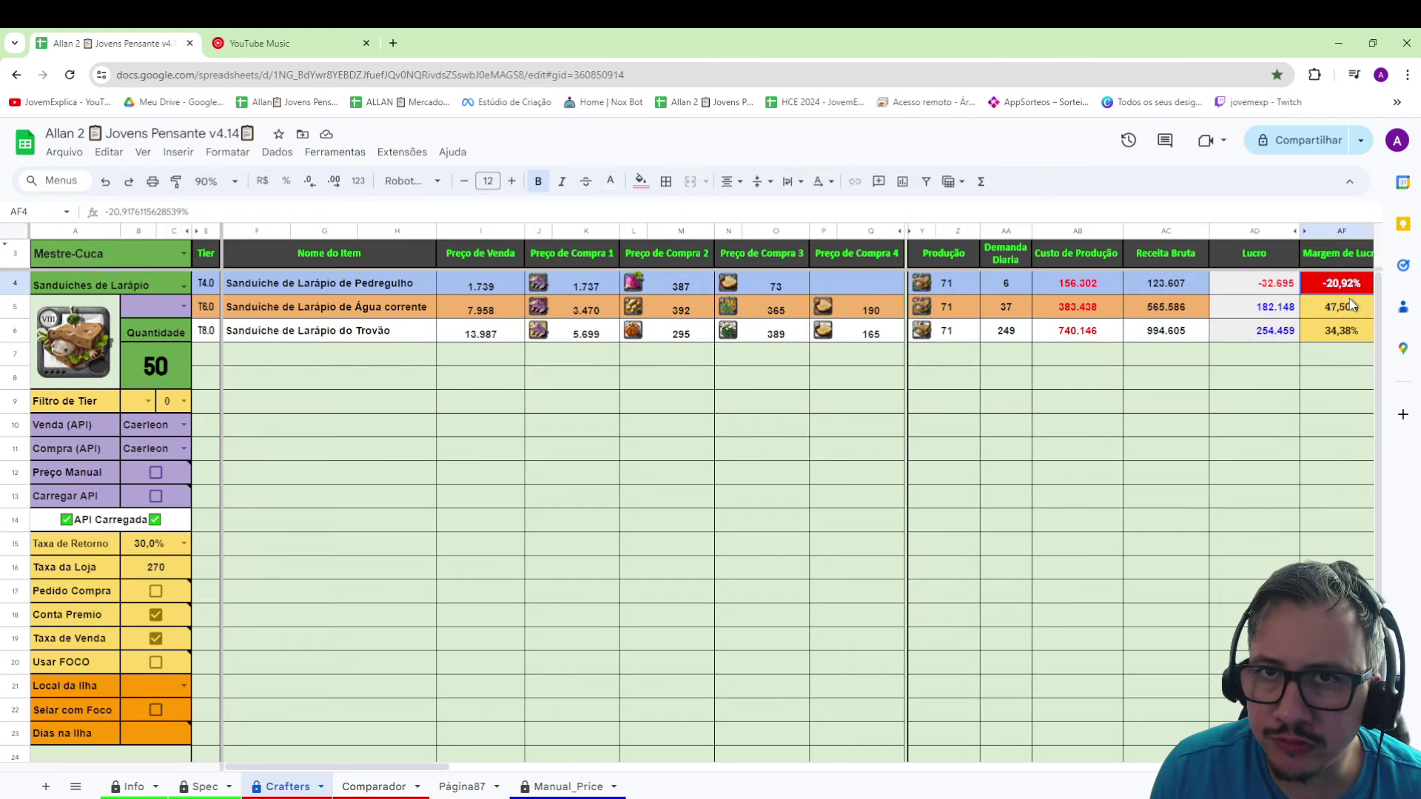
click(1024, 315)
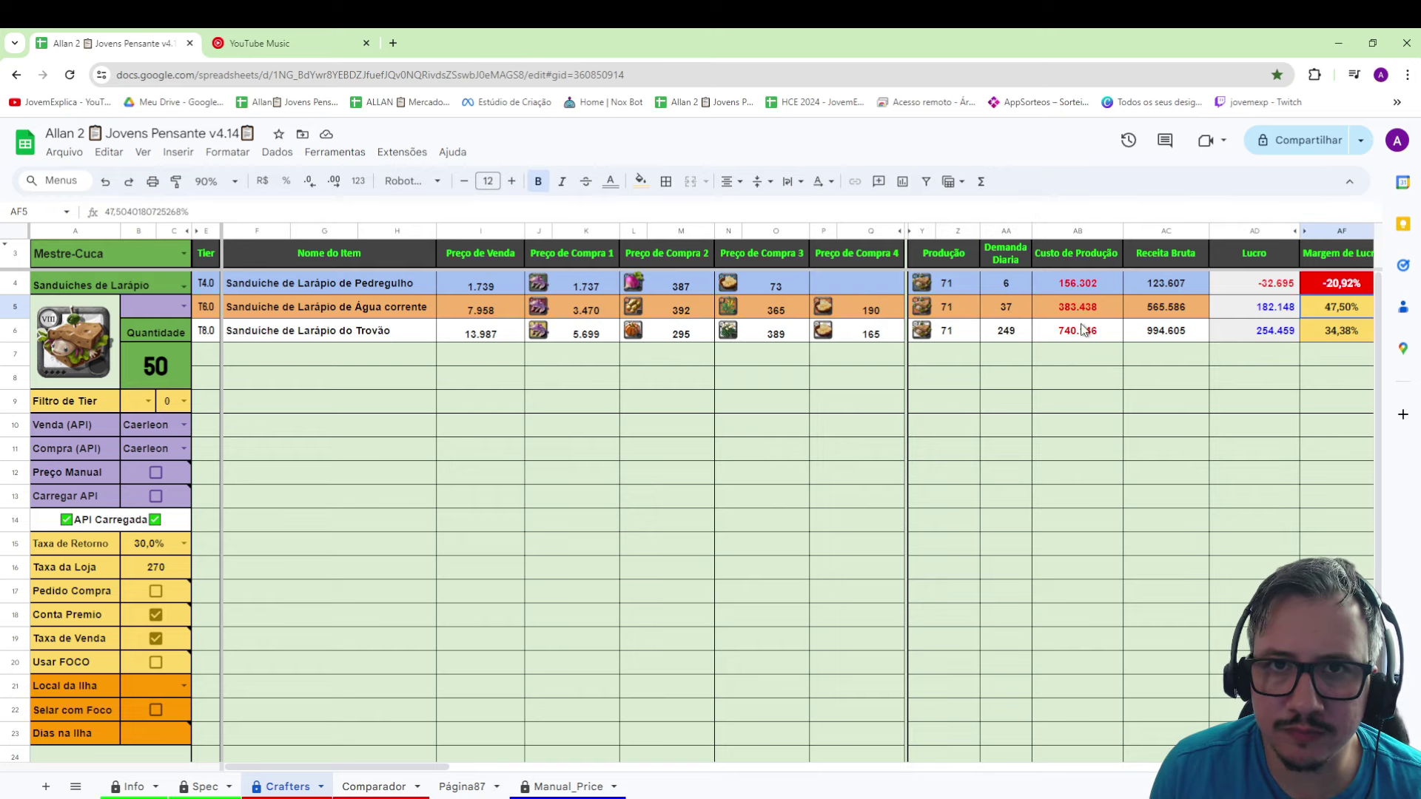
click(210, 180)
click(215, 296)
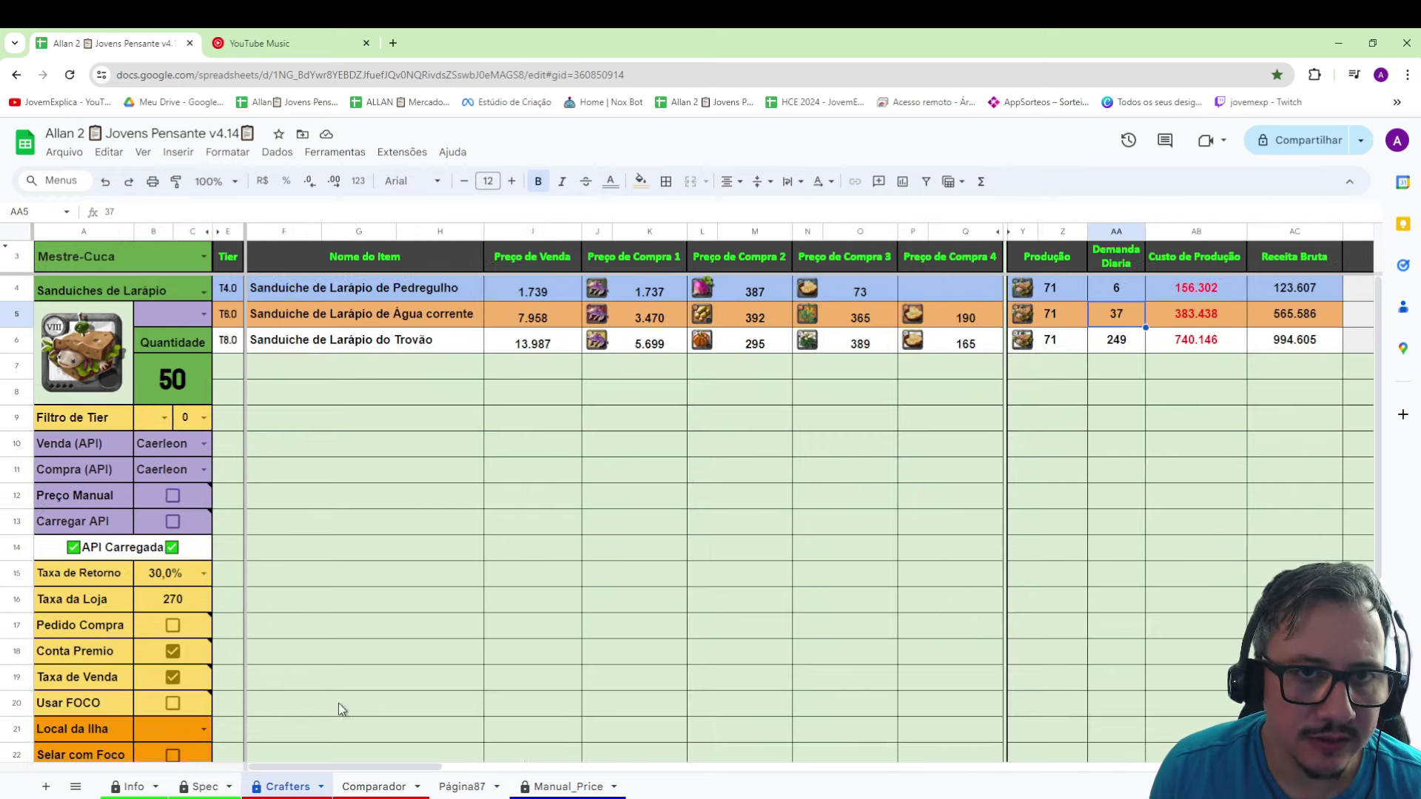
scroll(371, 773, right, 5)
click(910, 341)
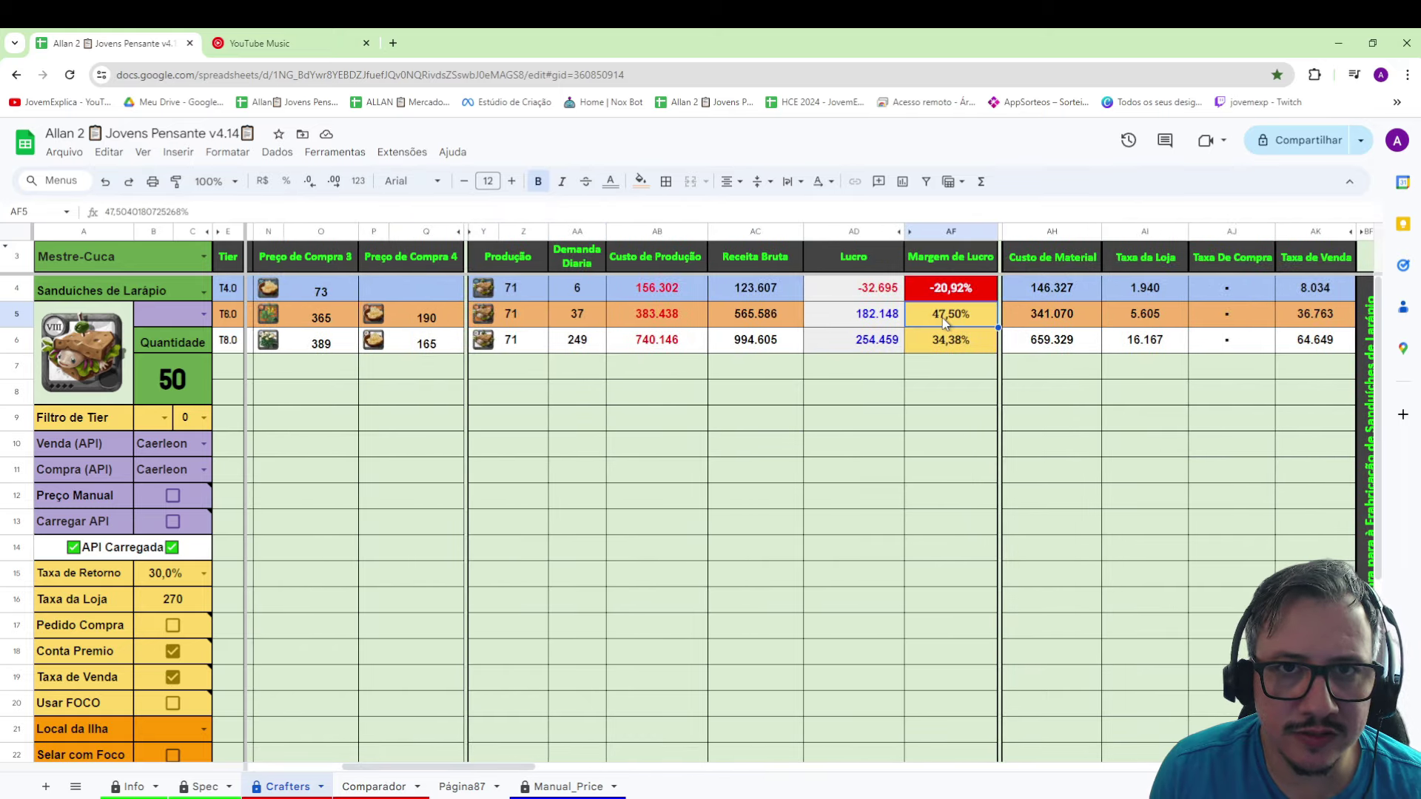
- Check the daily demand, profit margin and production of Sanduíche de Larápio do Trovão
click(579, 349)
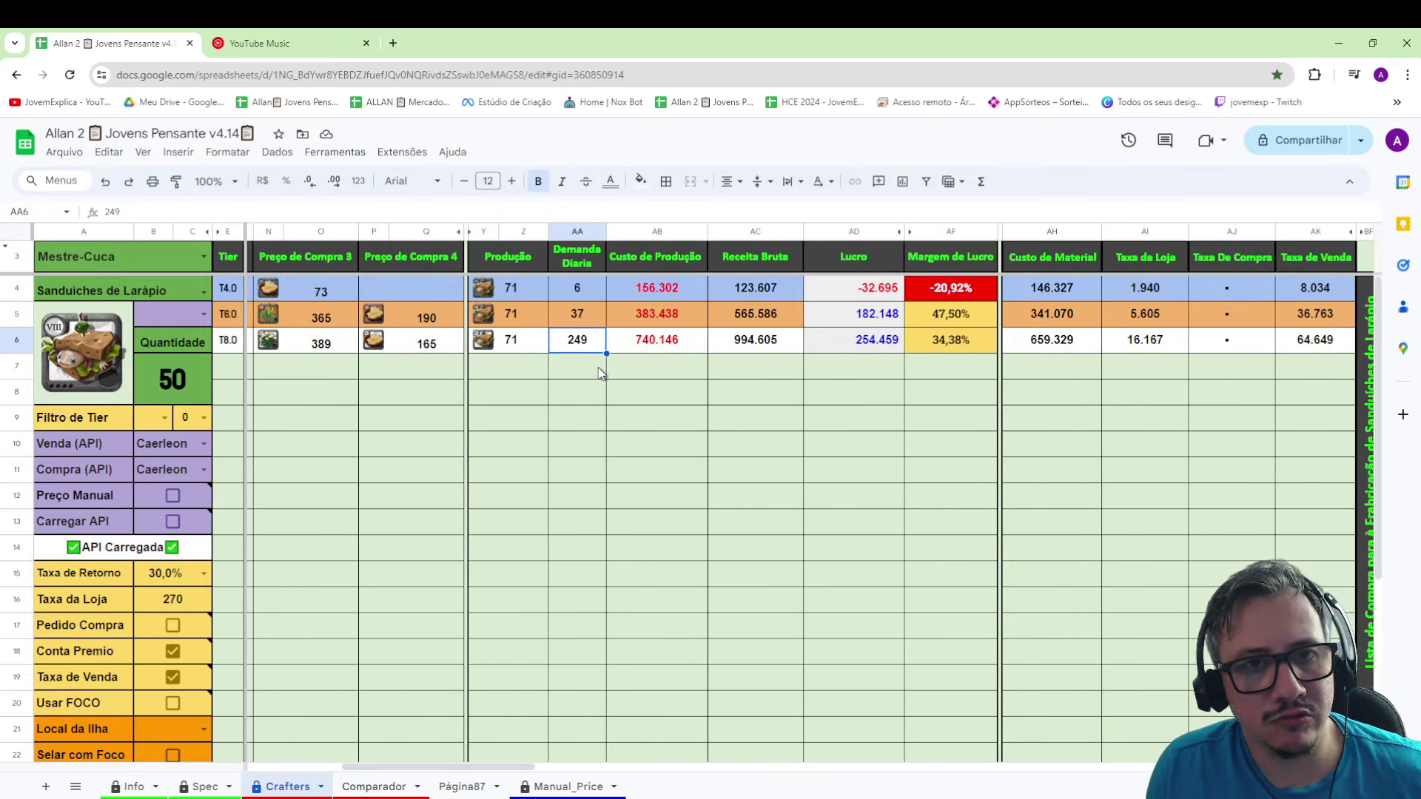
click(941, 348)
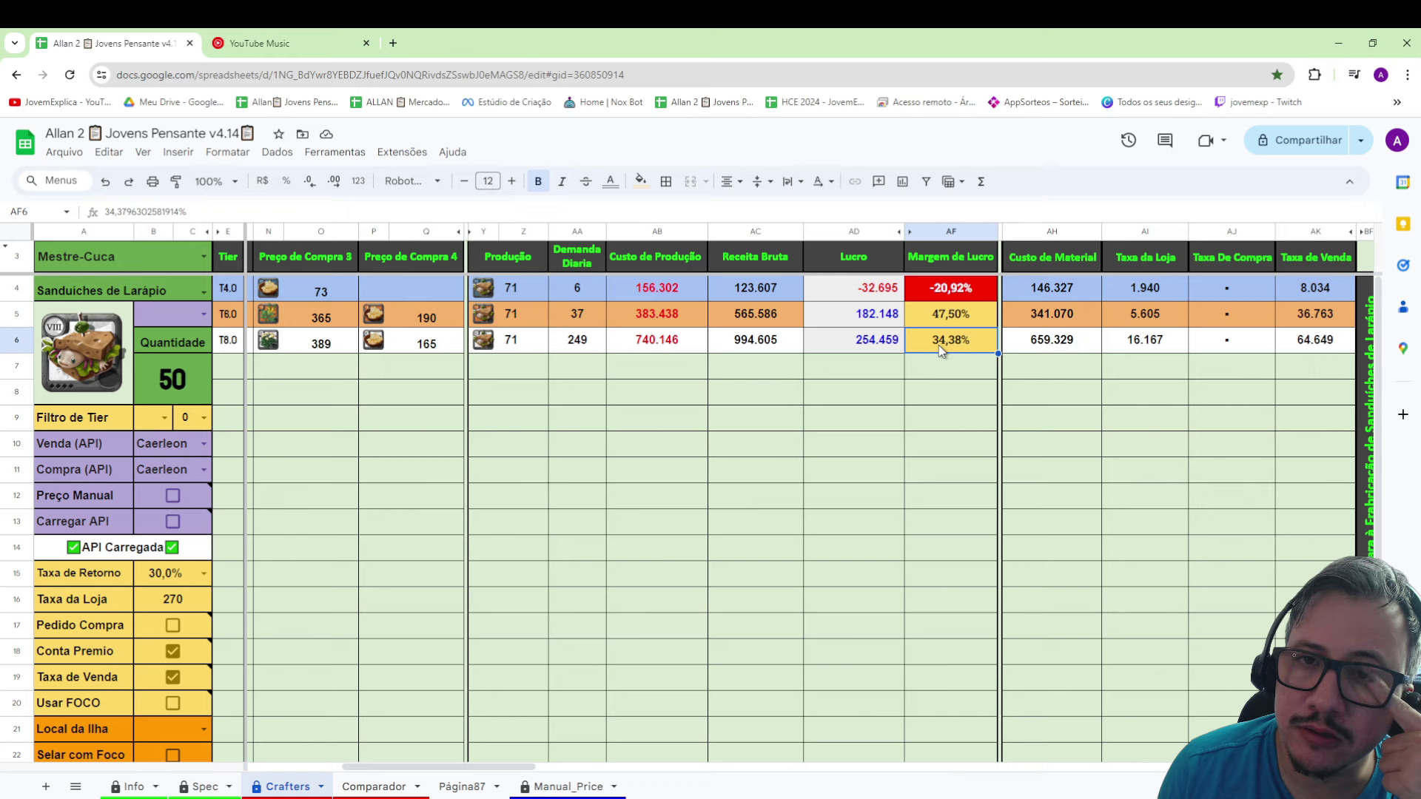
click(581, 351)
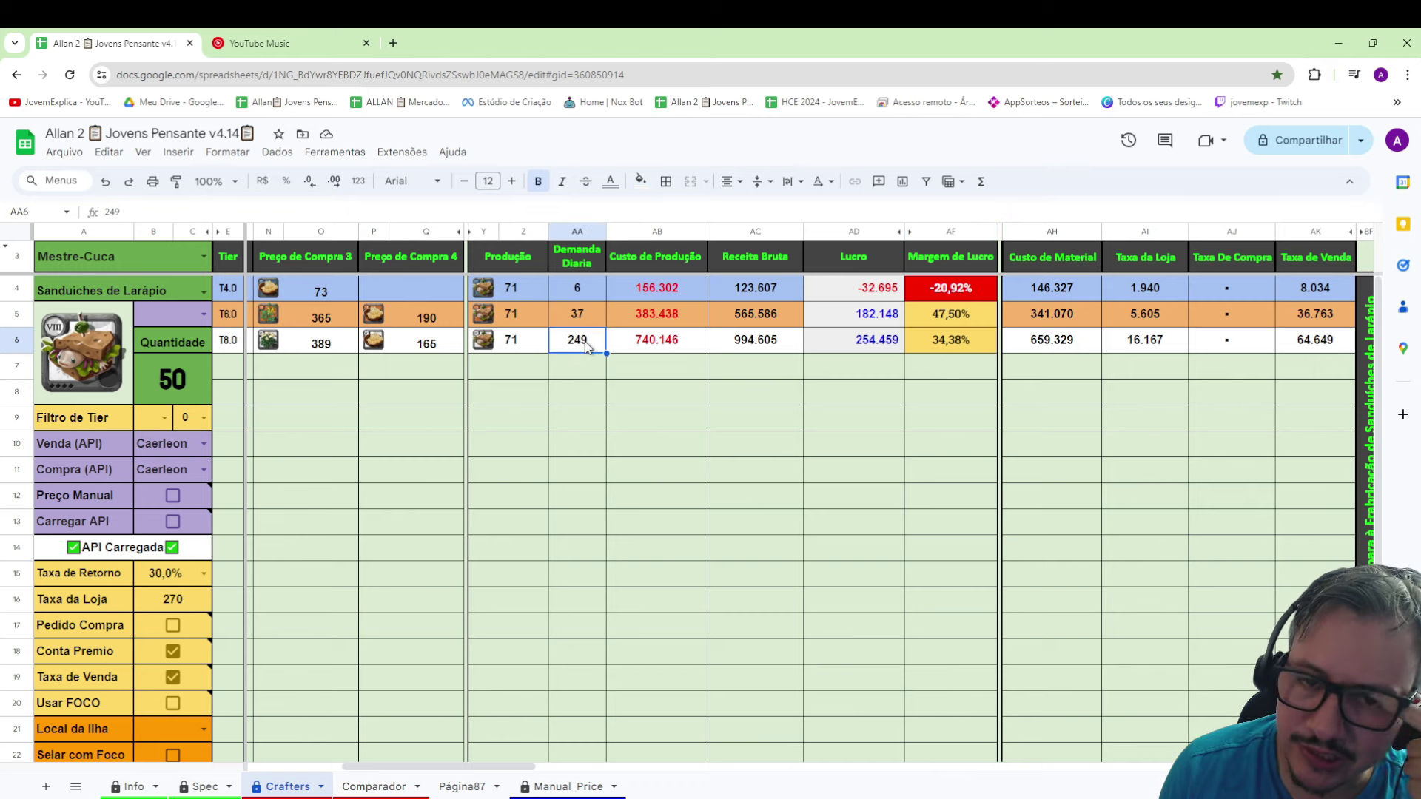
click(498, 347)
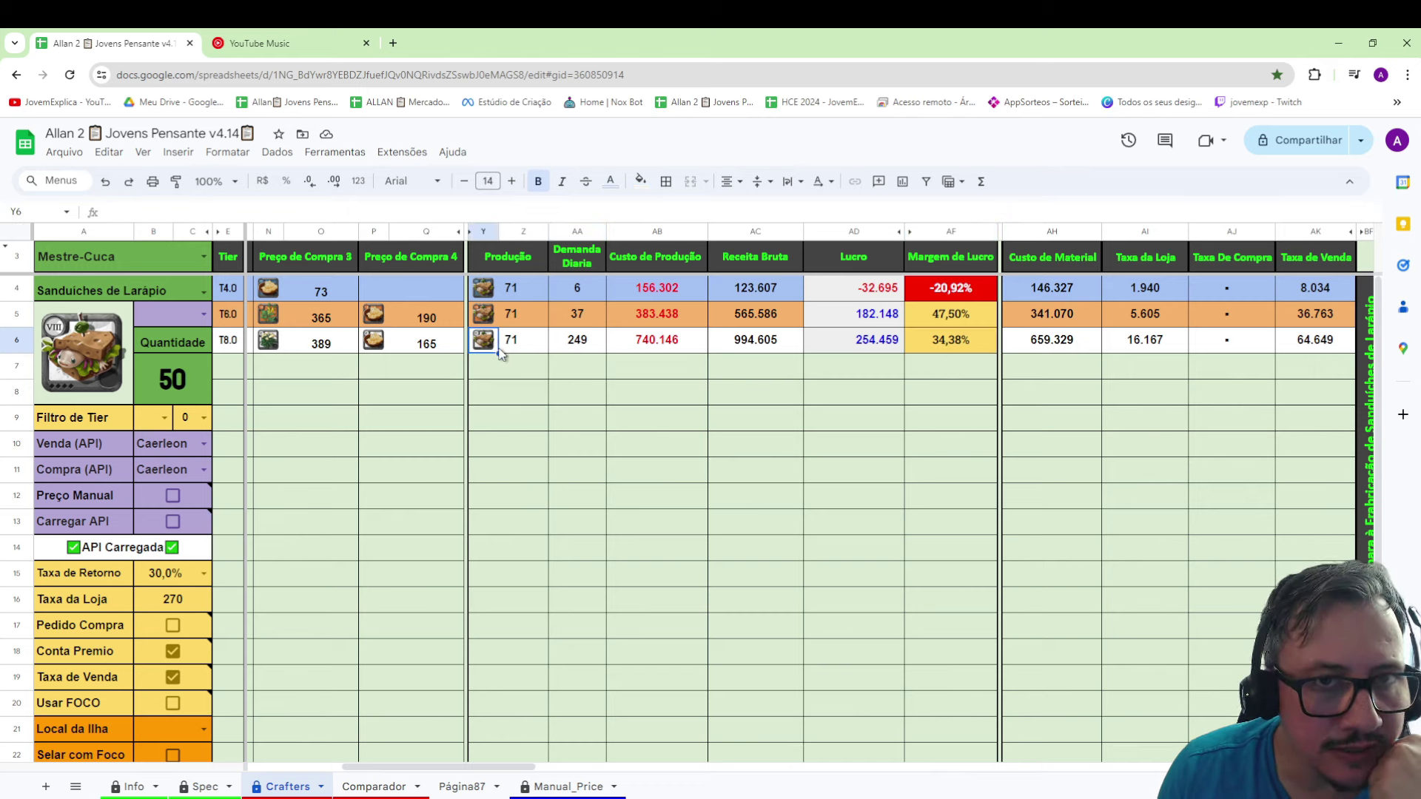
- Set the crafting Quantidade to 40 for the Larápio sandwiches
click(185, 399)
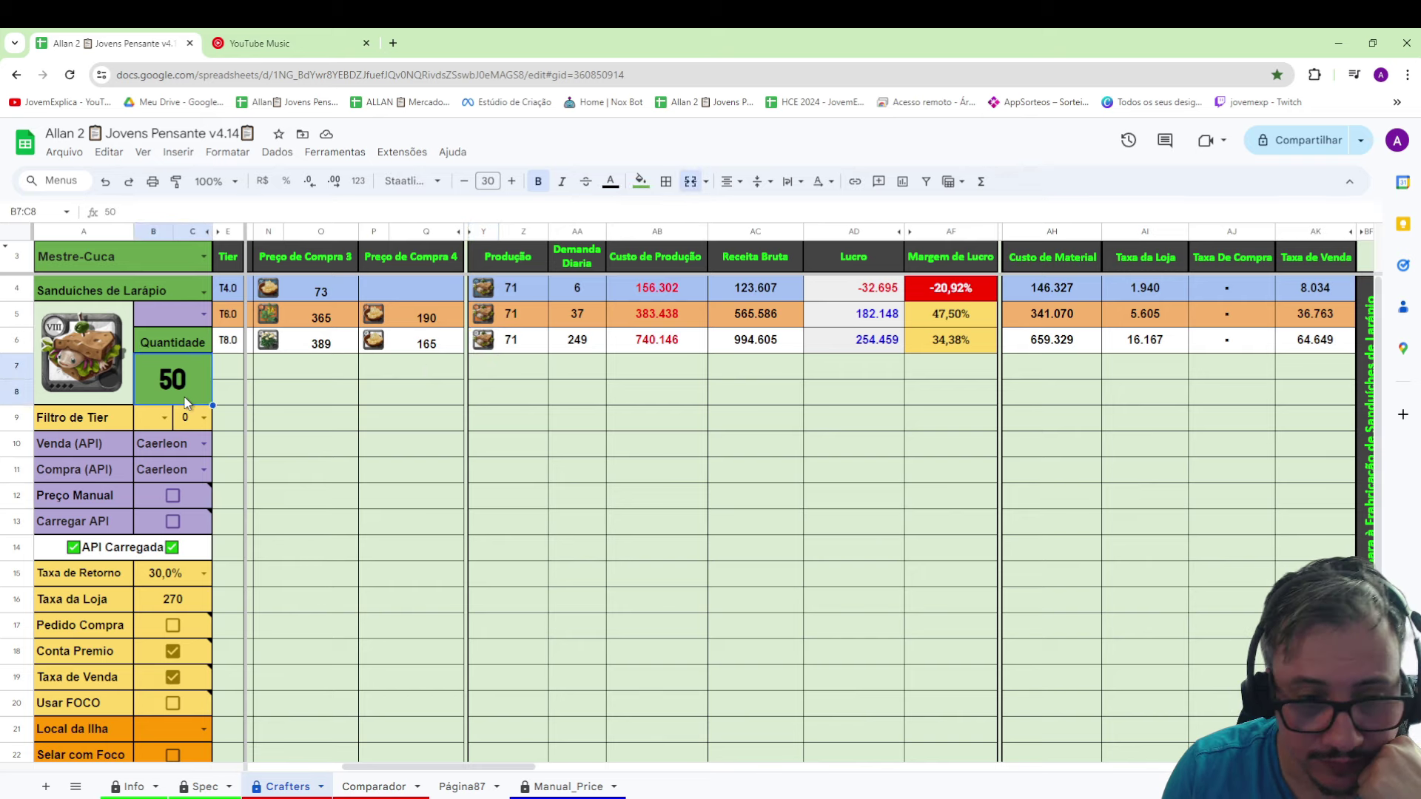
text(40)
key(Return)
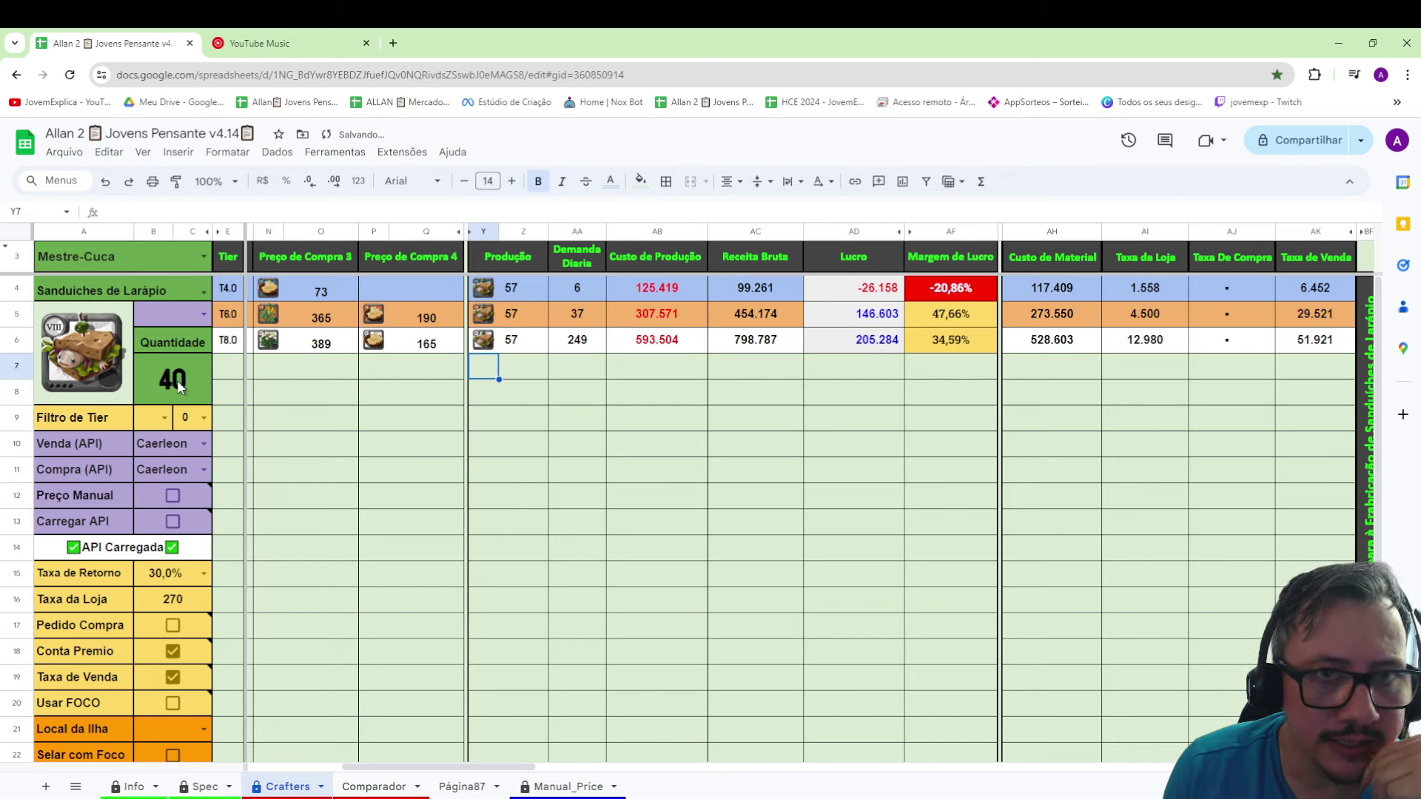
- Review the production, cost, gross revenue and profit of the T8.0 Larápio sandwich, and find its item name
key(Up)
key(Right)
click(666, 342)
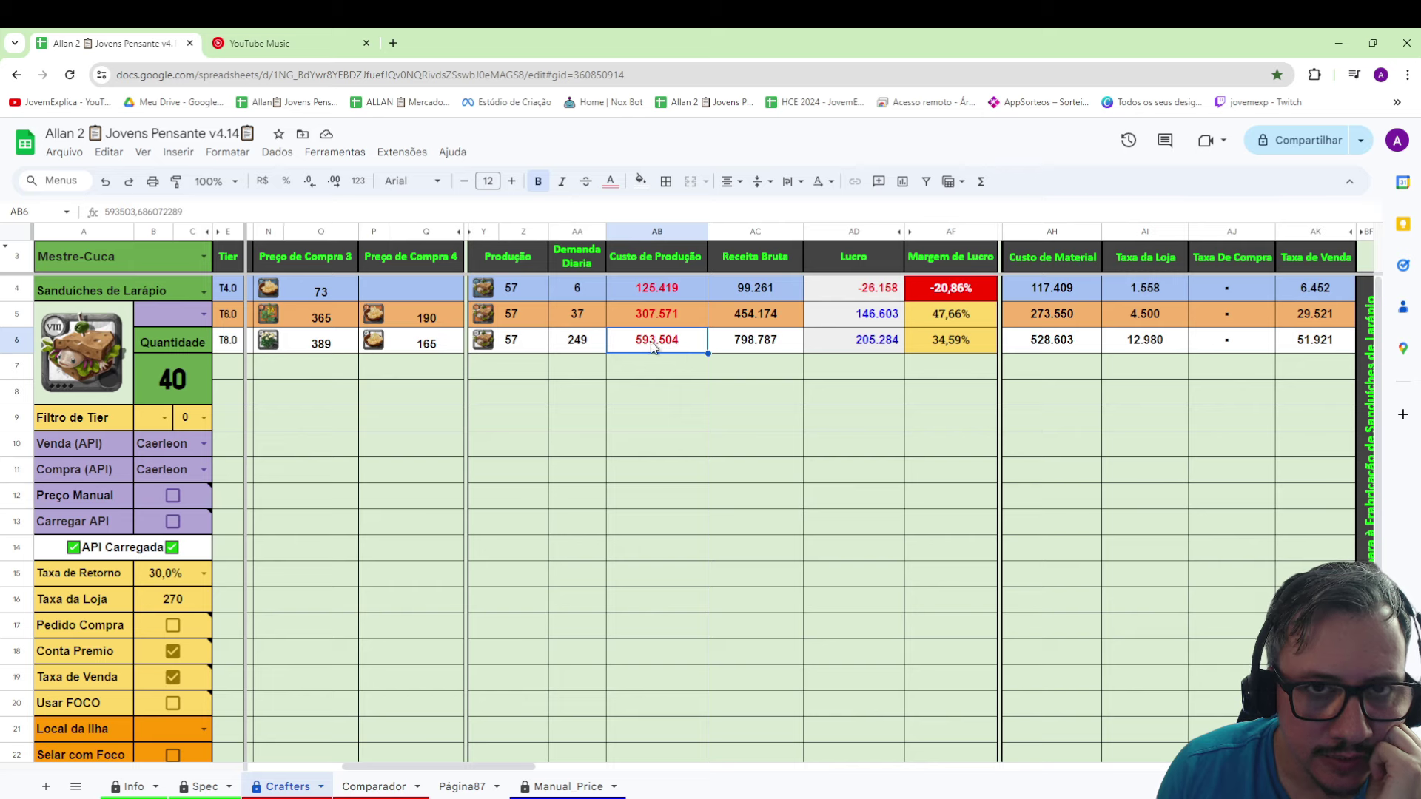
click(851, 353)
click(745, 354)
click(850, 349)
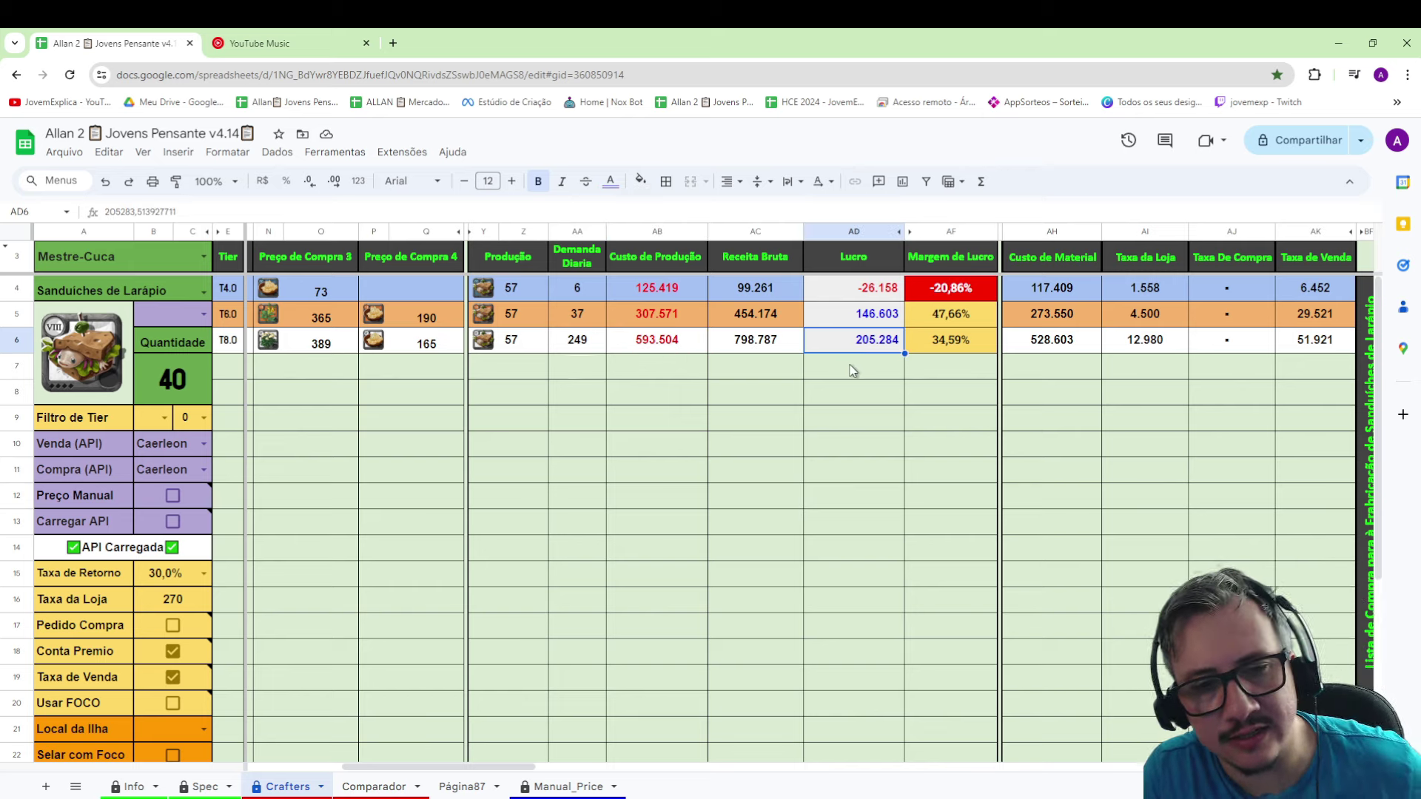
drag(530, 771, 438, 771)
click(291, 345)
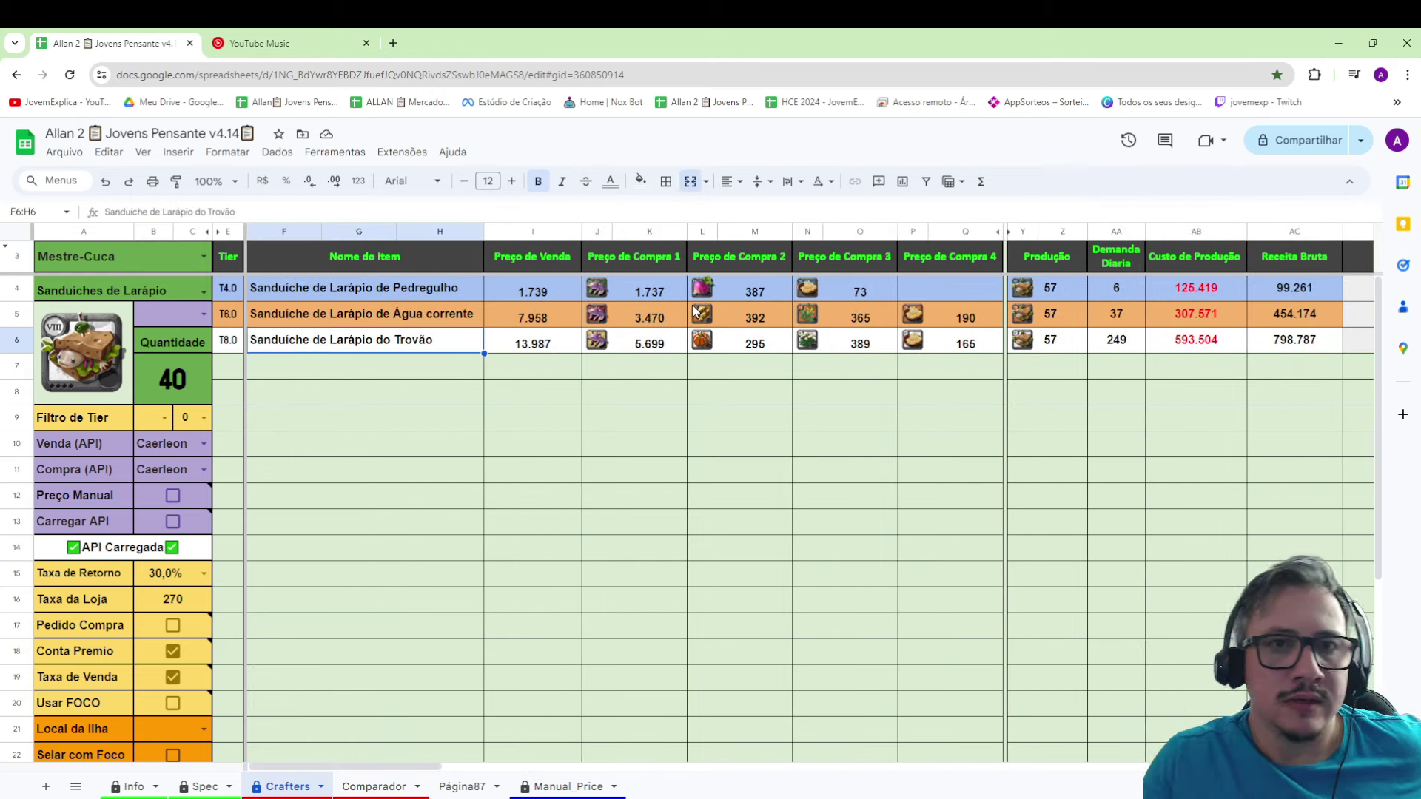
- Review the sale and ingredient prices of Sanduíche de Larápio do Trovão and turn off Preço Manual
click(664, 346)
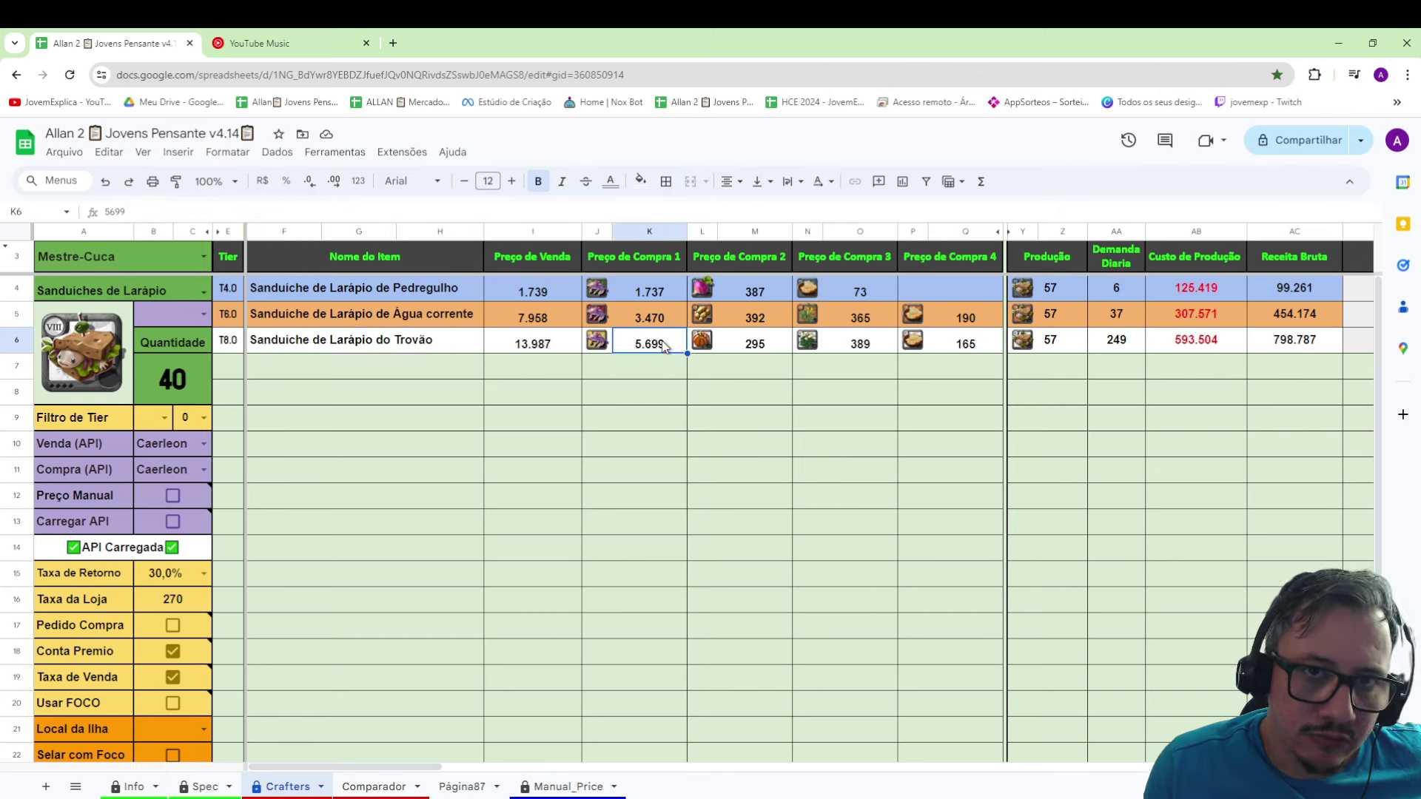
click(569, 358)
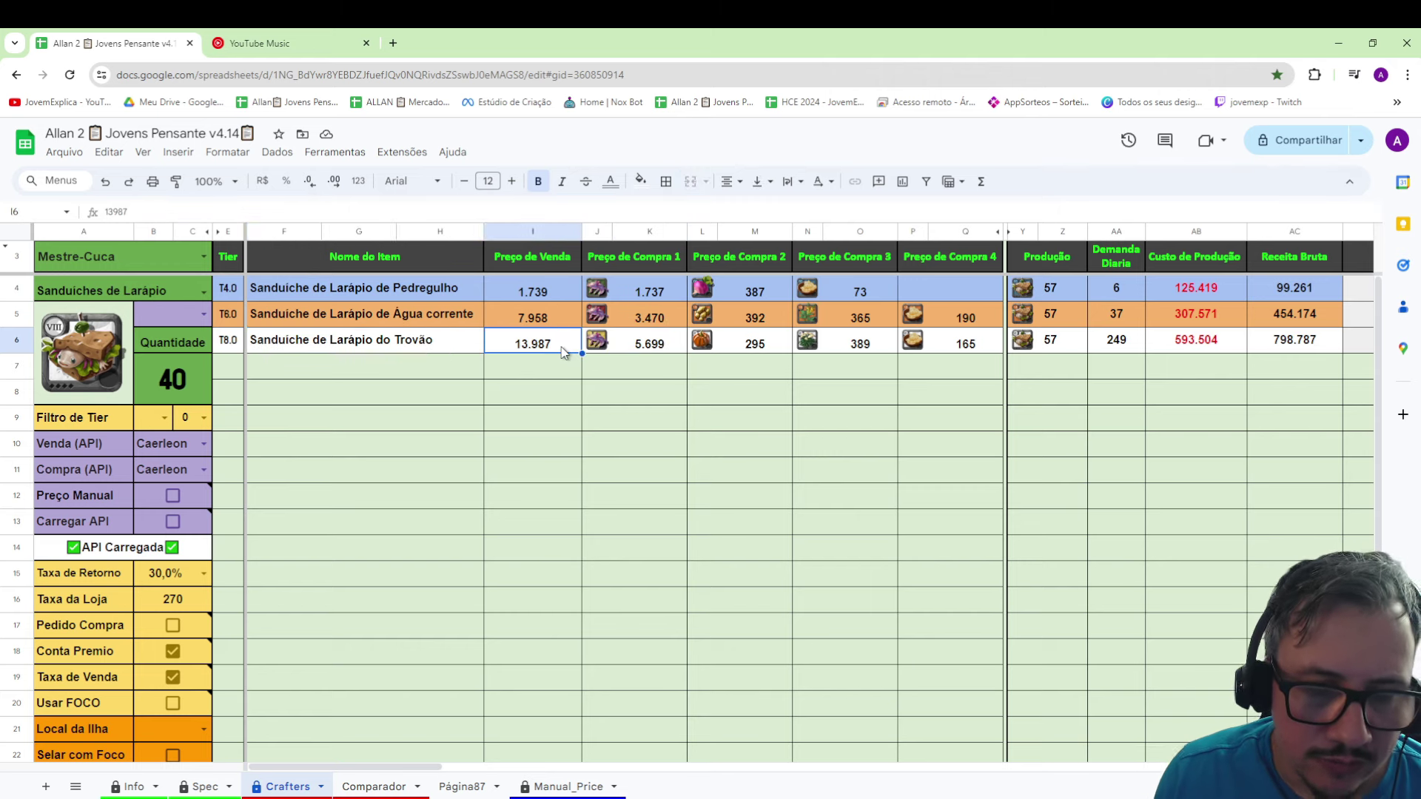
click(682, 342)
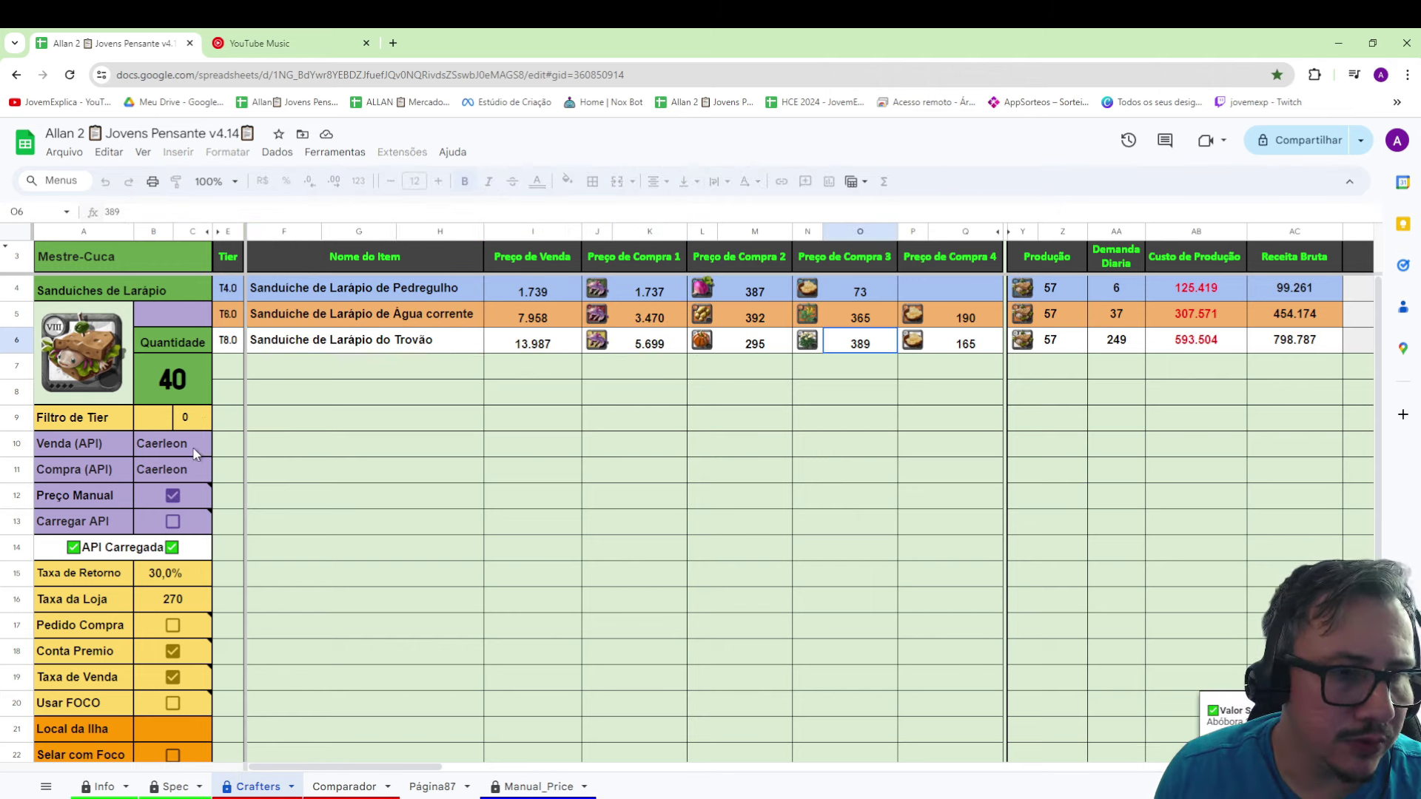
click(163, 499)
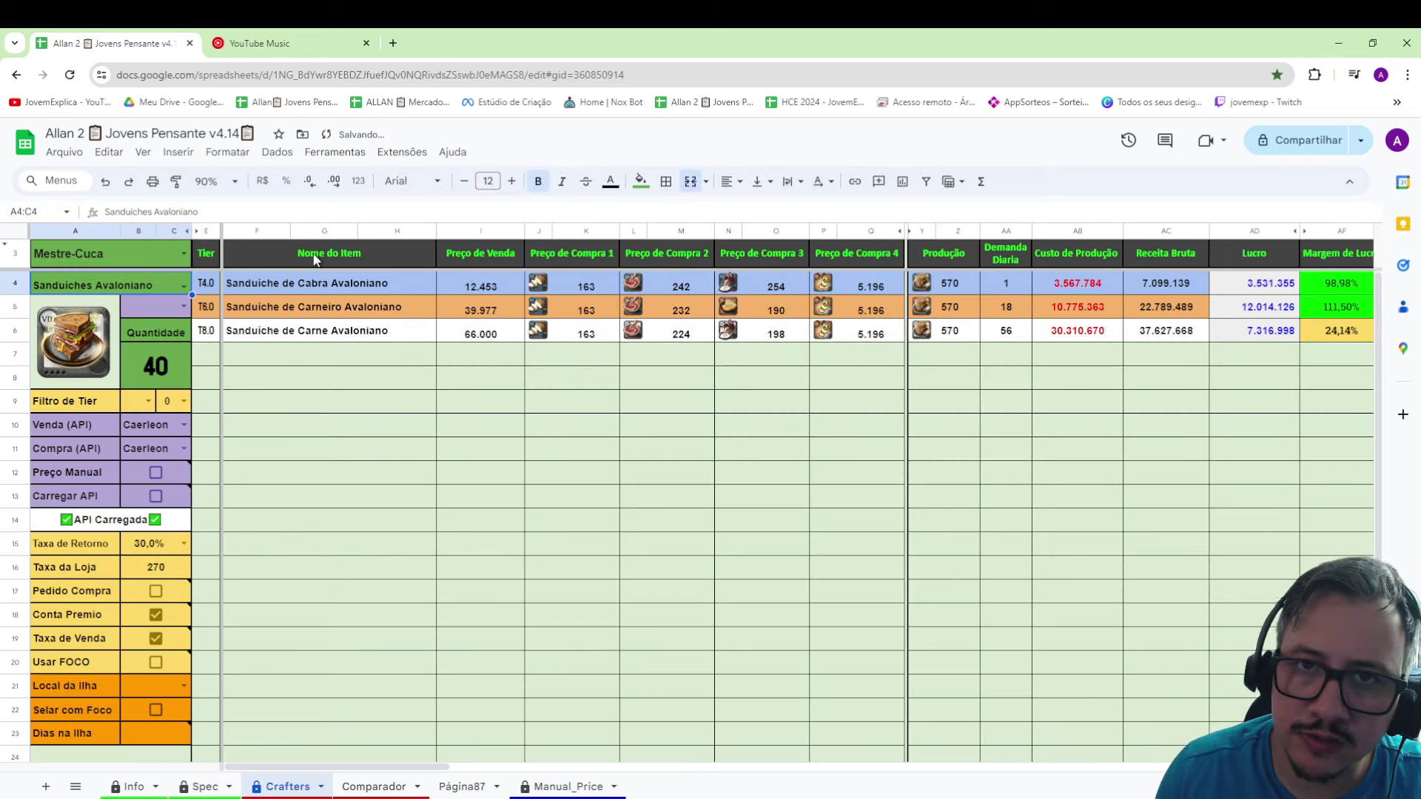
- Compare the profit margins and T4.0 daily demand of the Sanduíches Avaloniano, and set the crafting Quantidade to 30
drag(1341, 283, 1328, 329)
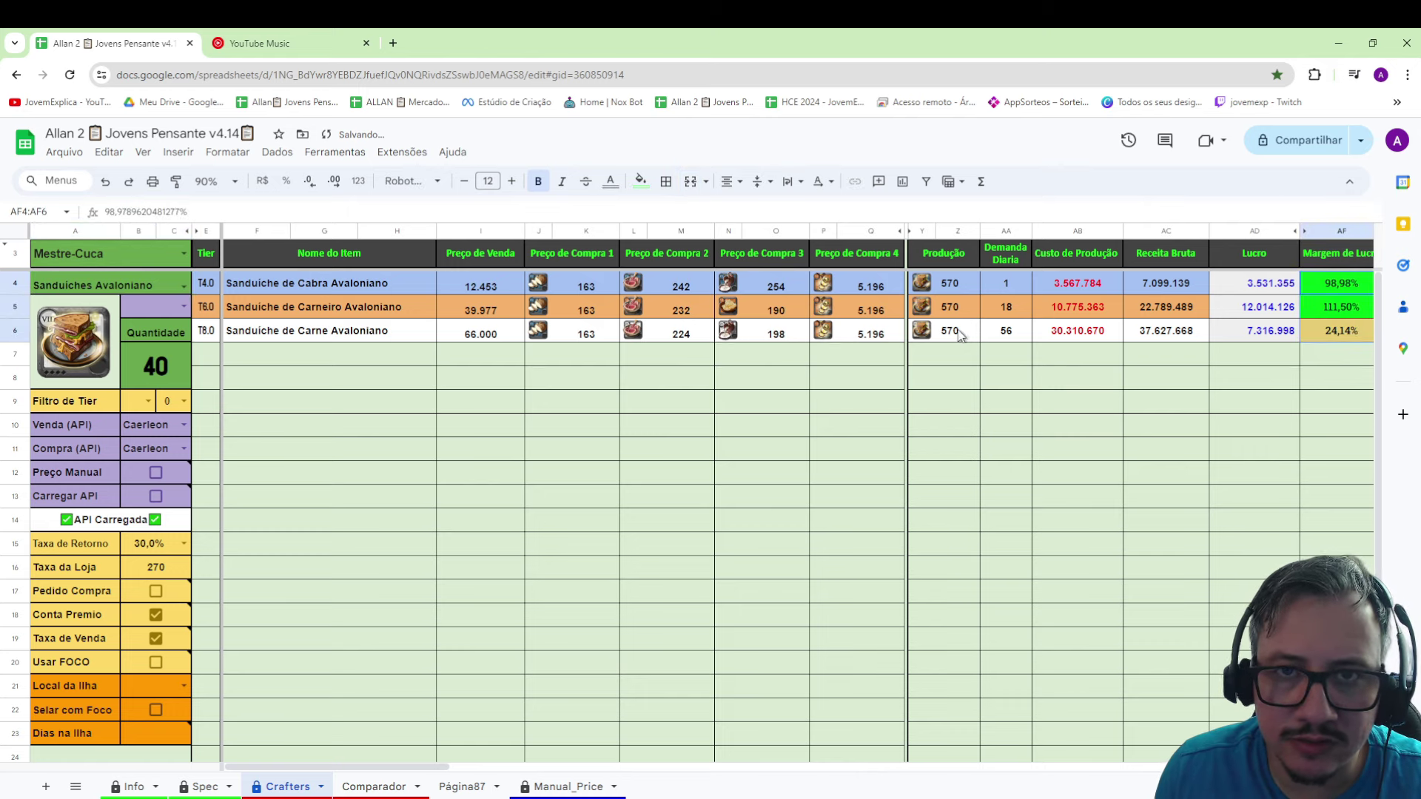
click(1006, 283)
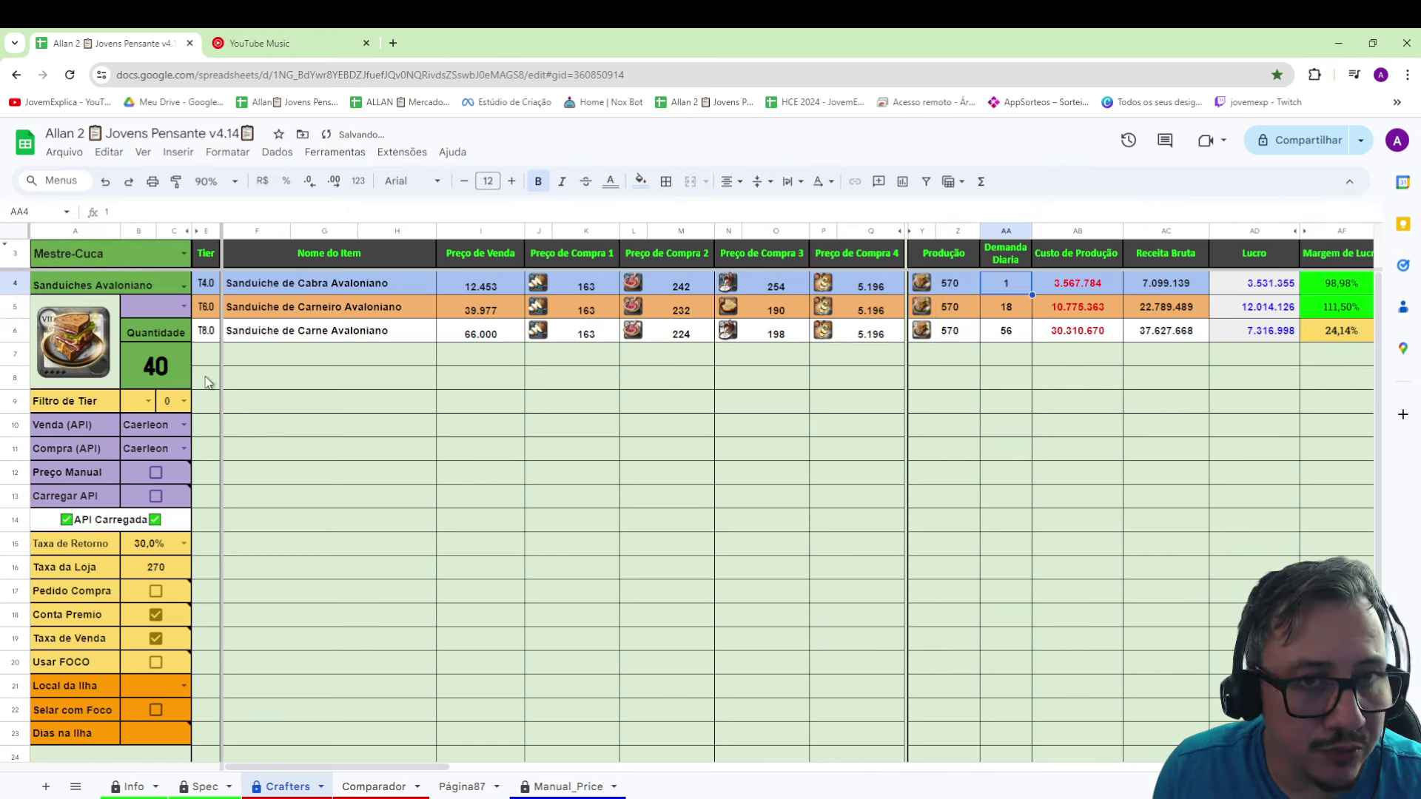
click(176, 361)
text(30)
click(491, 494)
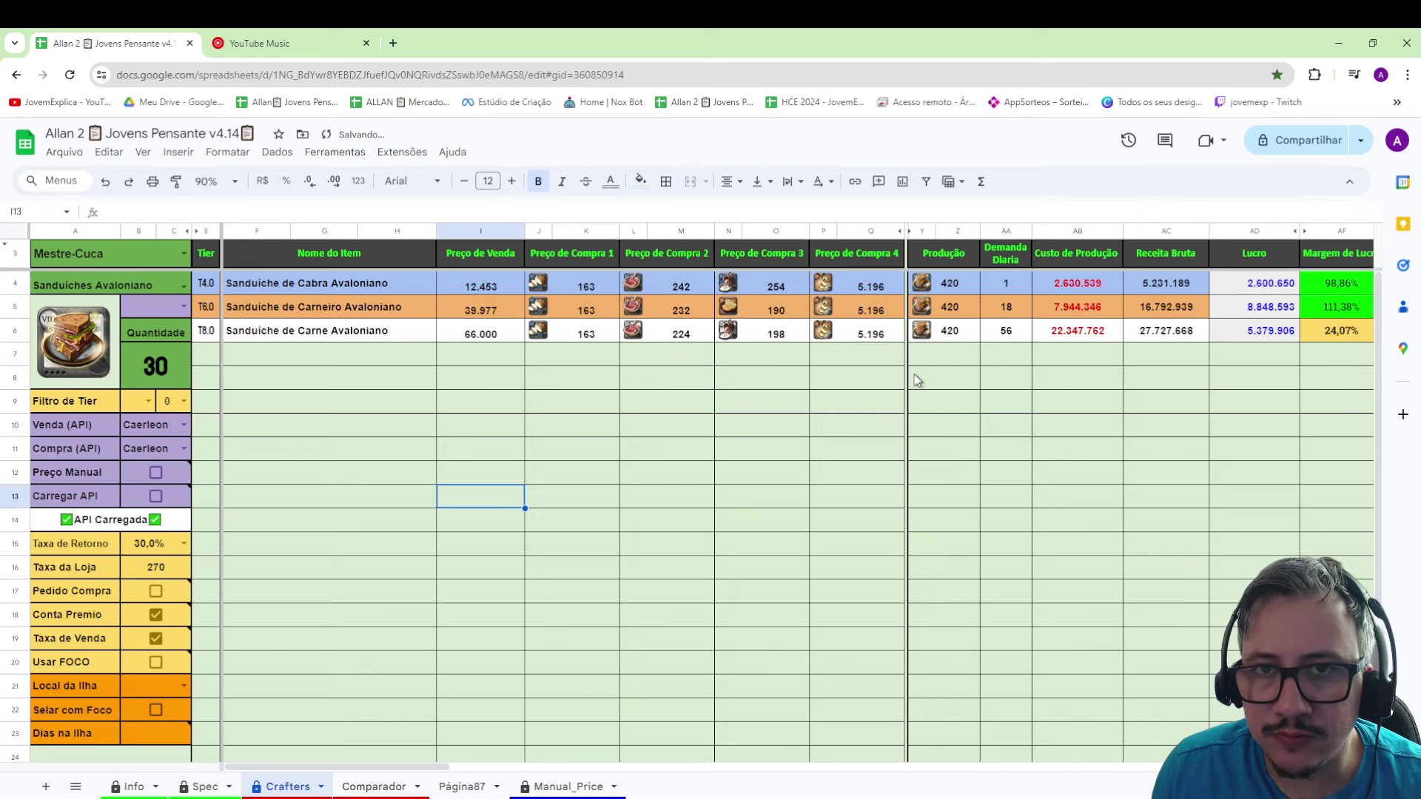
- Compare the daily demand and profit margins of the Sanduíches Avaloniano across tiers T4.0, T6.0 and T8.0
click(990, 294)
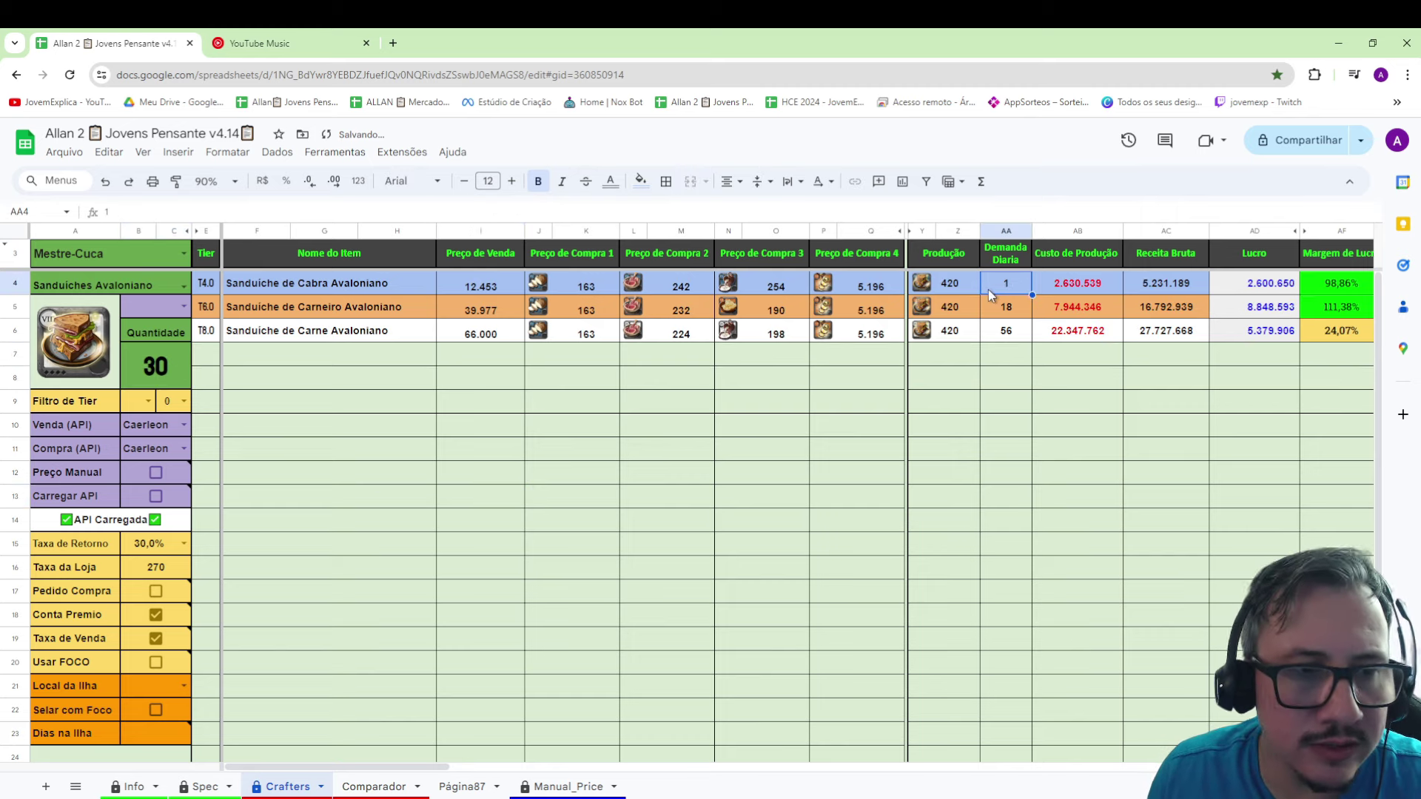
click(1014, 316)
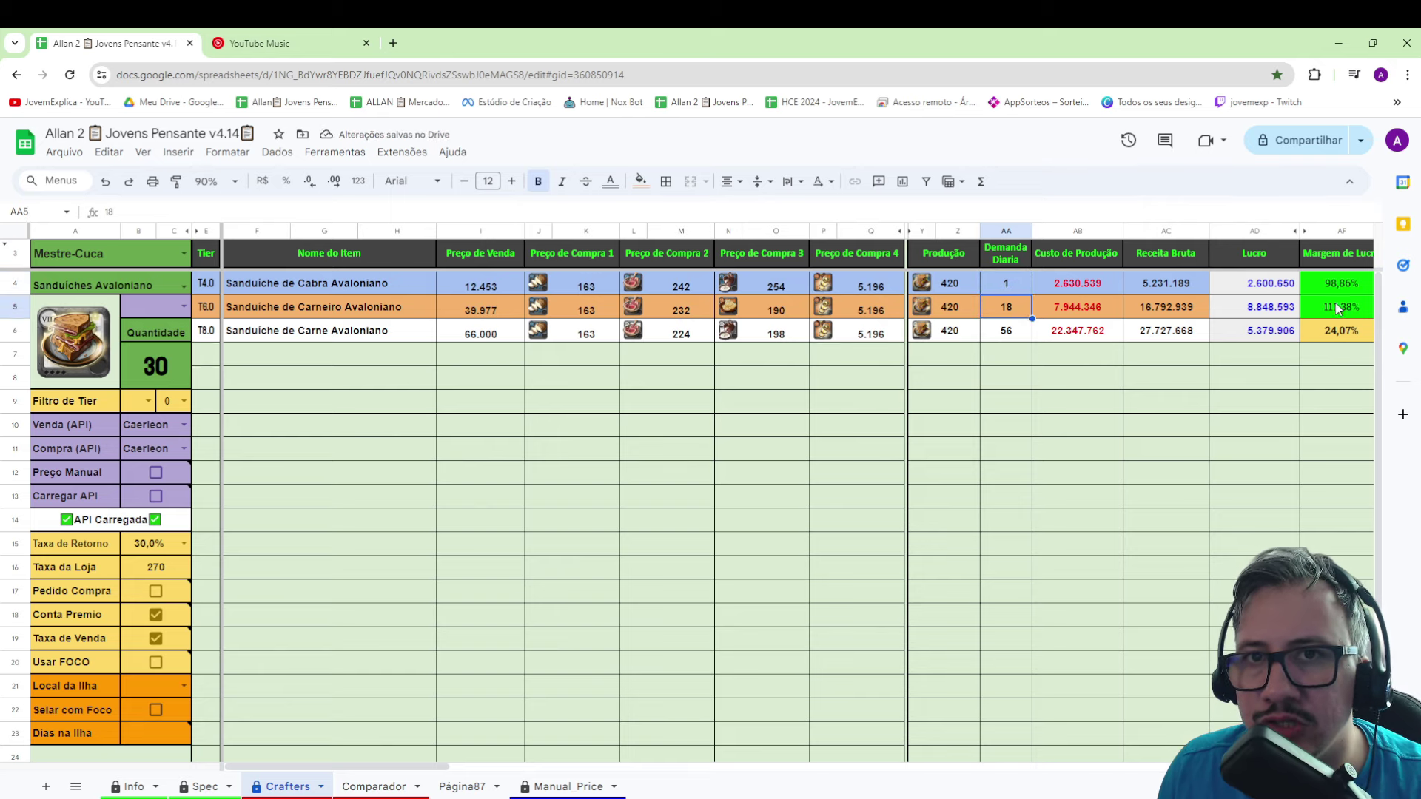
scroll(1339, 309, up, 3)
click(572, 235)
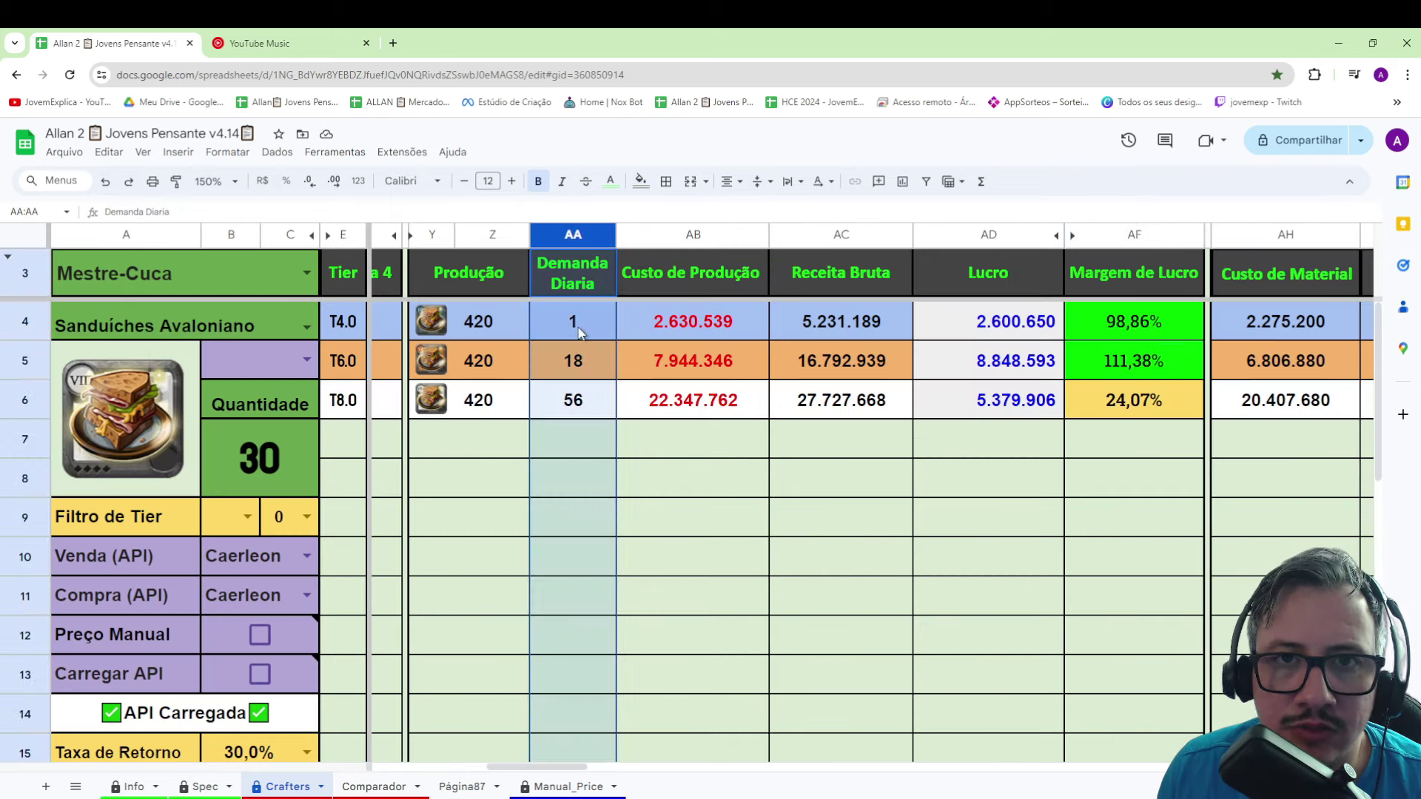
click(1107, 324)
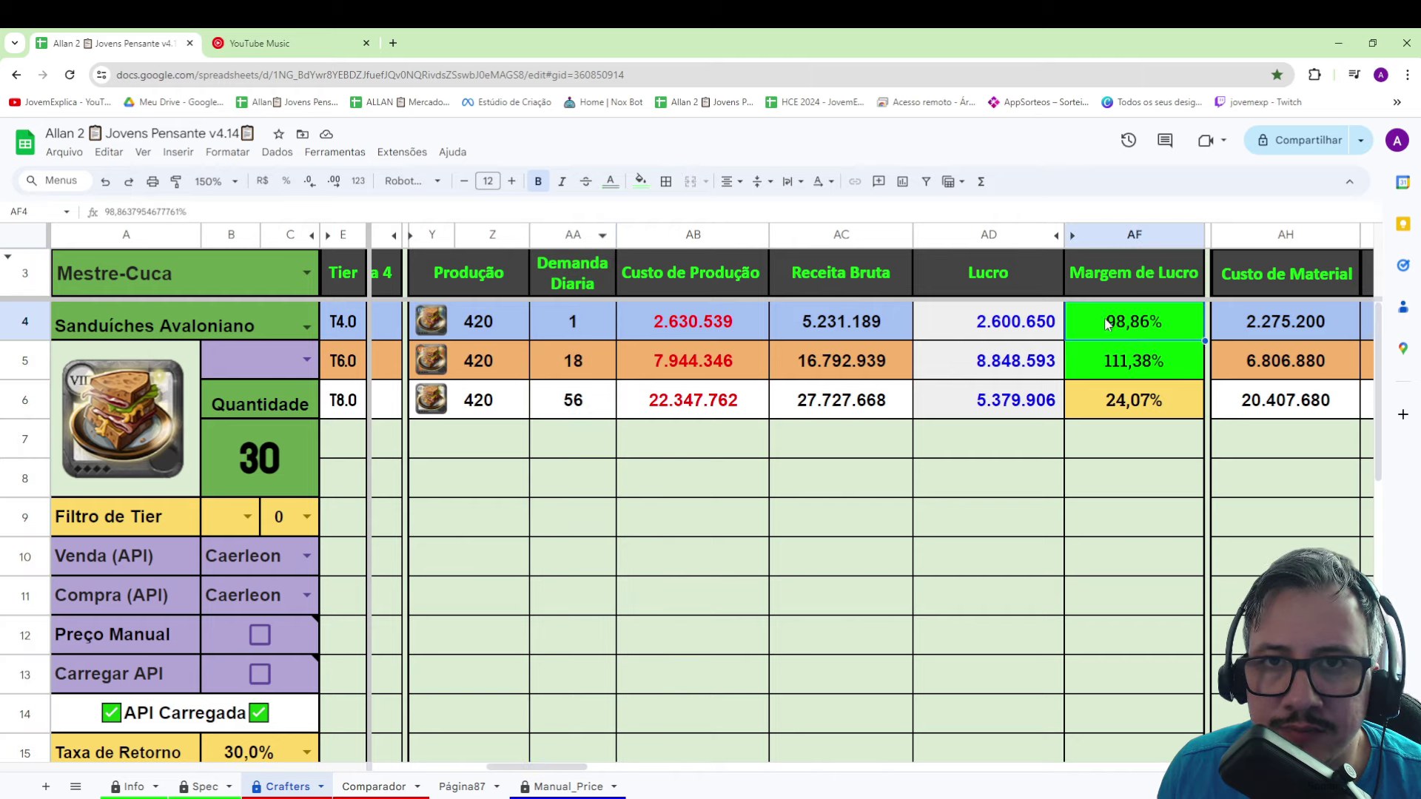
click(1151, 369)
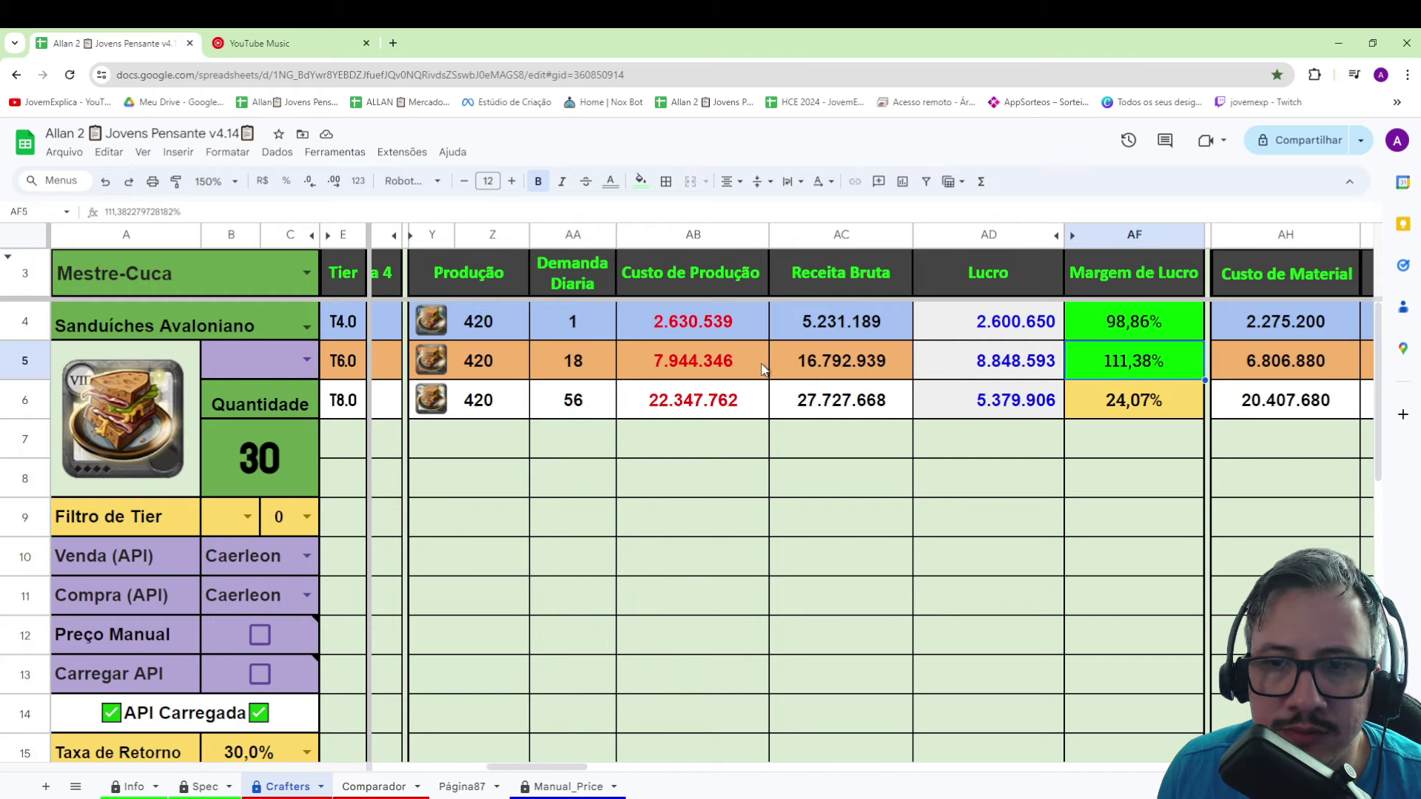
click(560, 416)
- Set the crafting Quantidade to 2 for the Sanduíches Avaloniano and check the T8.0 production
click(272, 470)
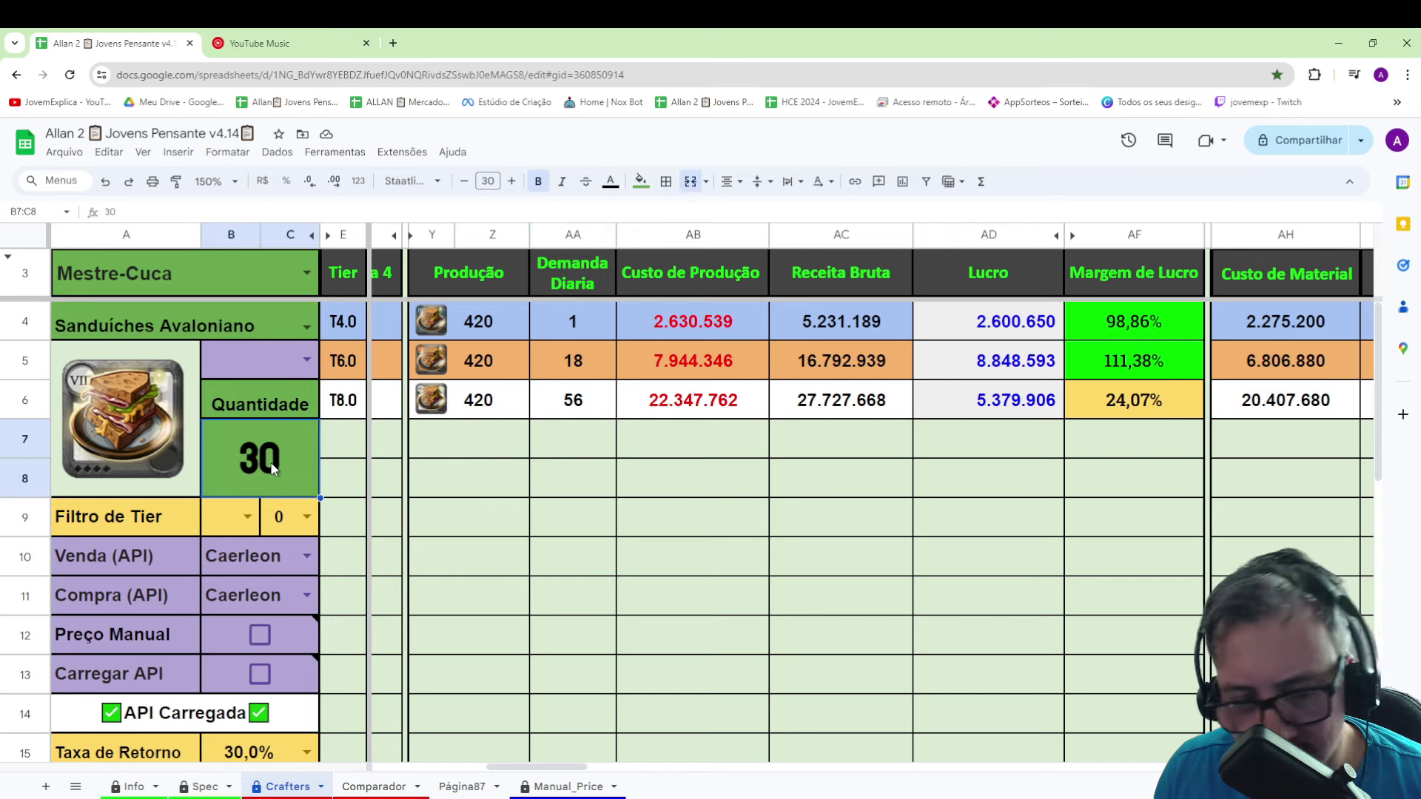
key(BackSpace)
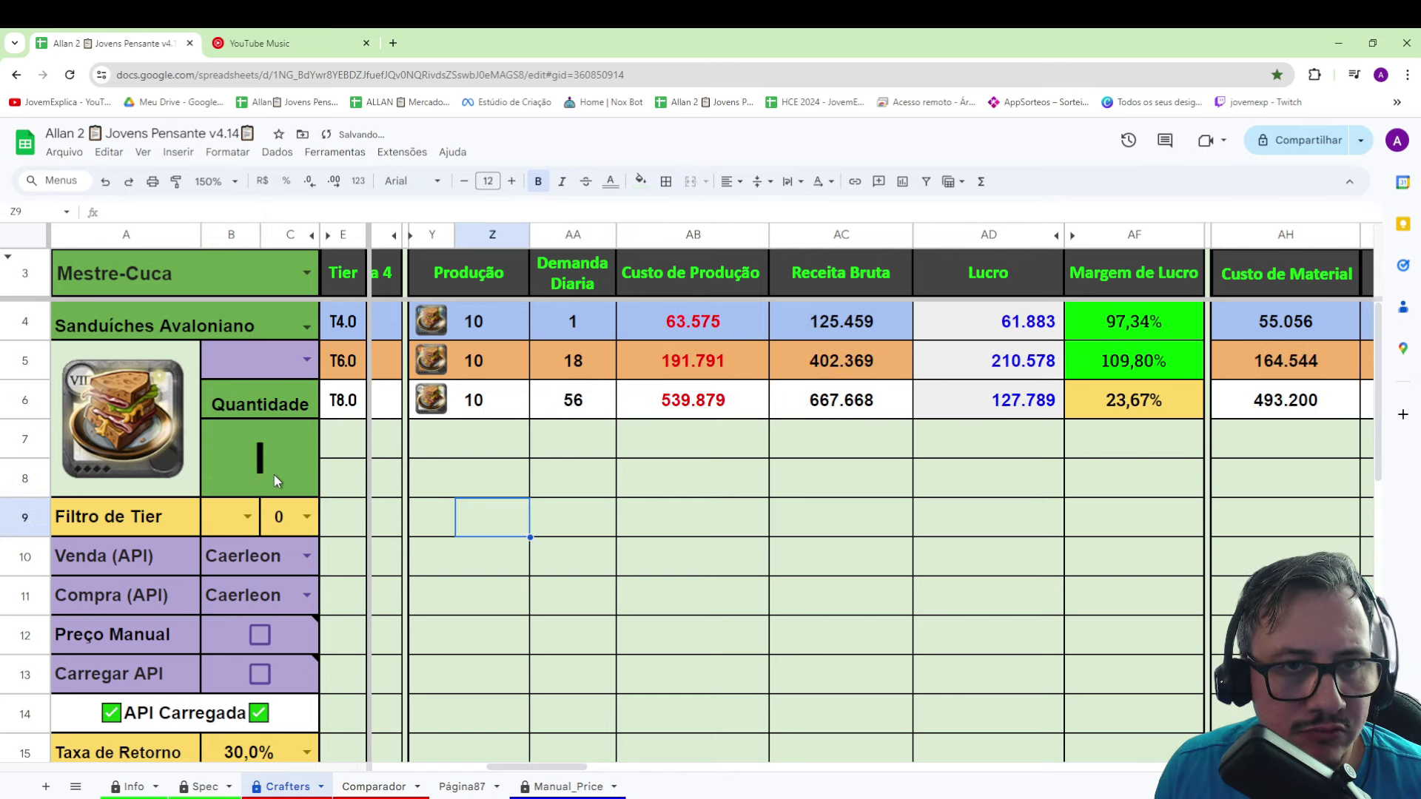
text(2)
click(473, 516)
click(497, 416)
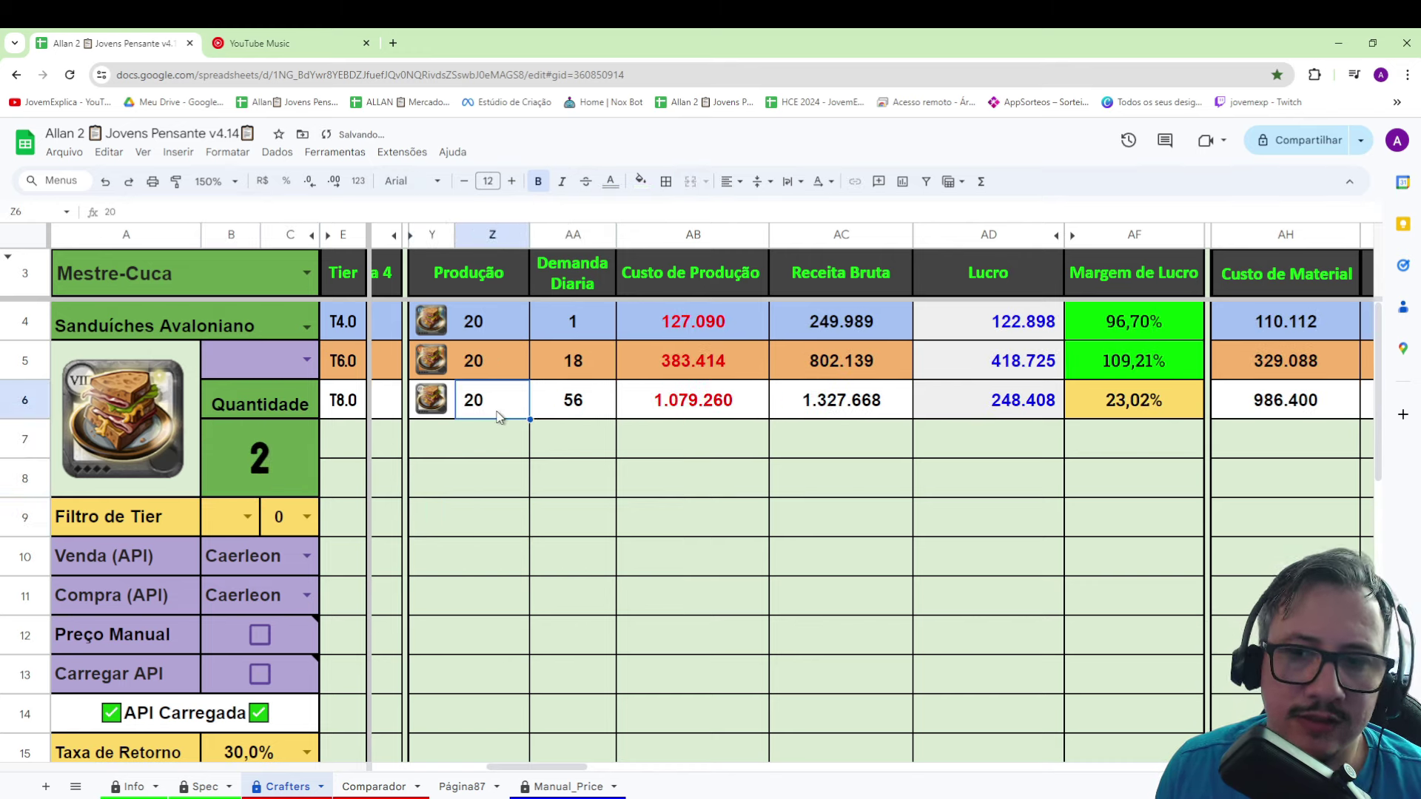
- Review the production cost and profit of the T8.0 Avaloniano sandwich, and find its item name
click(252, 484)
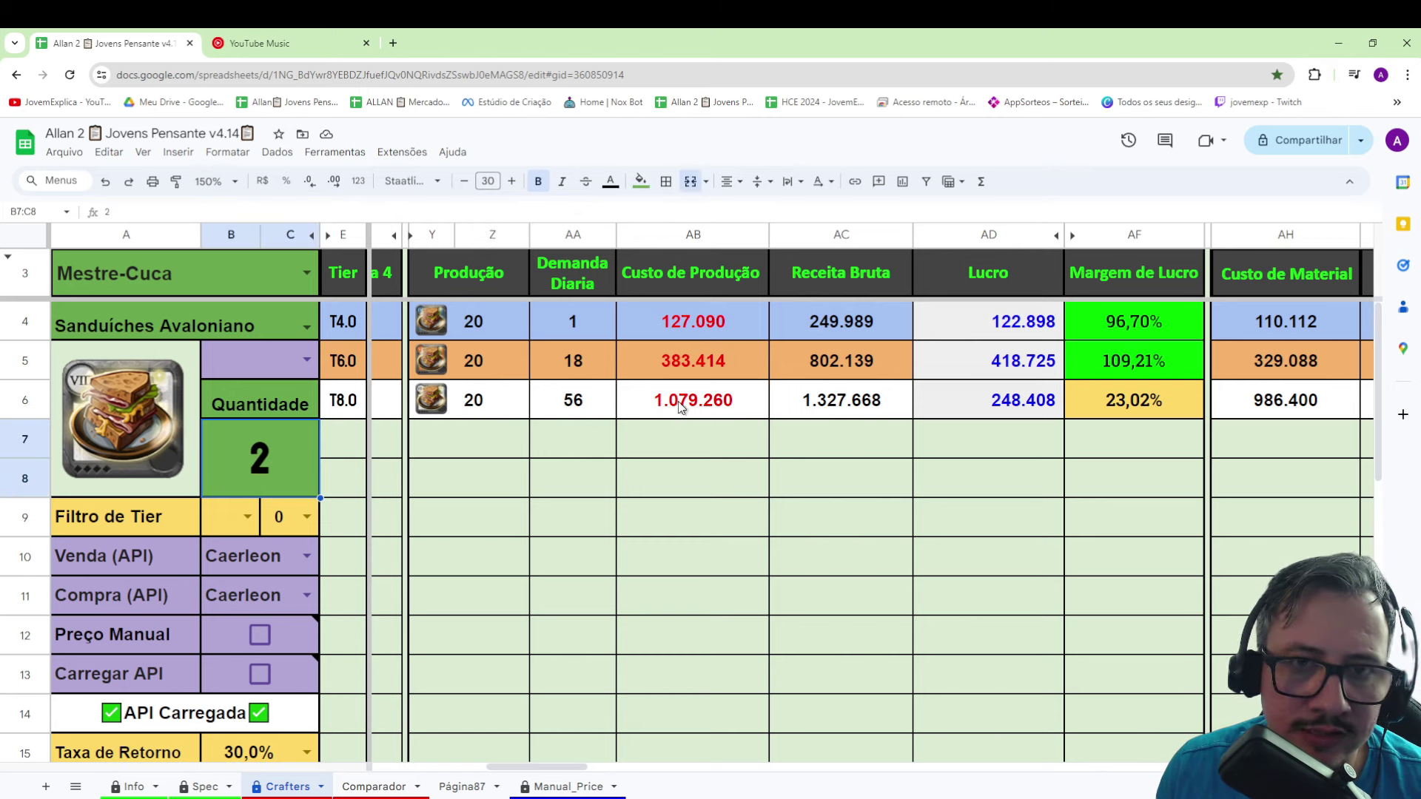
click(710, 408)
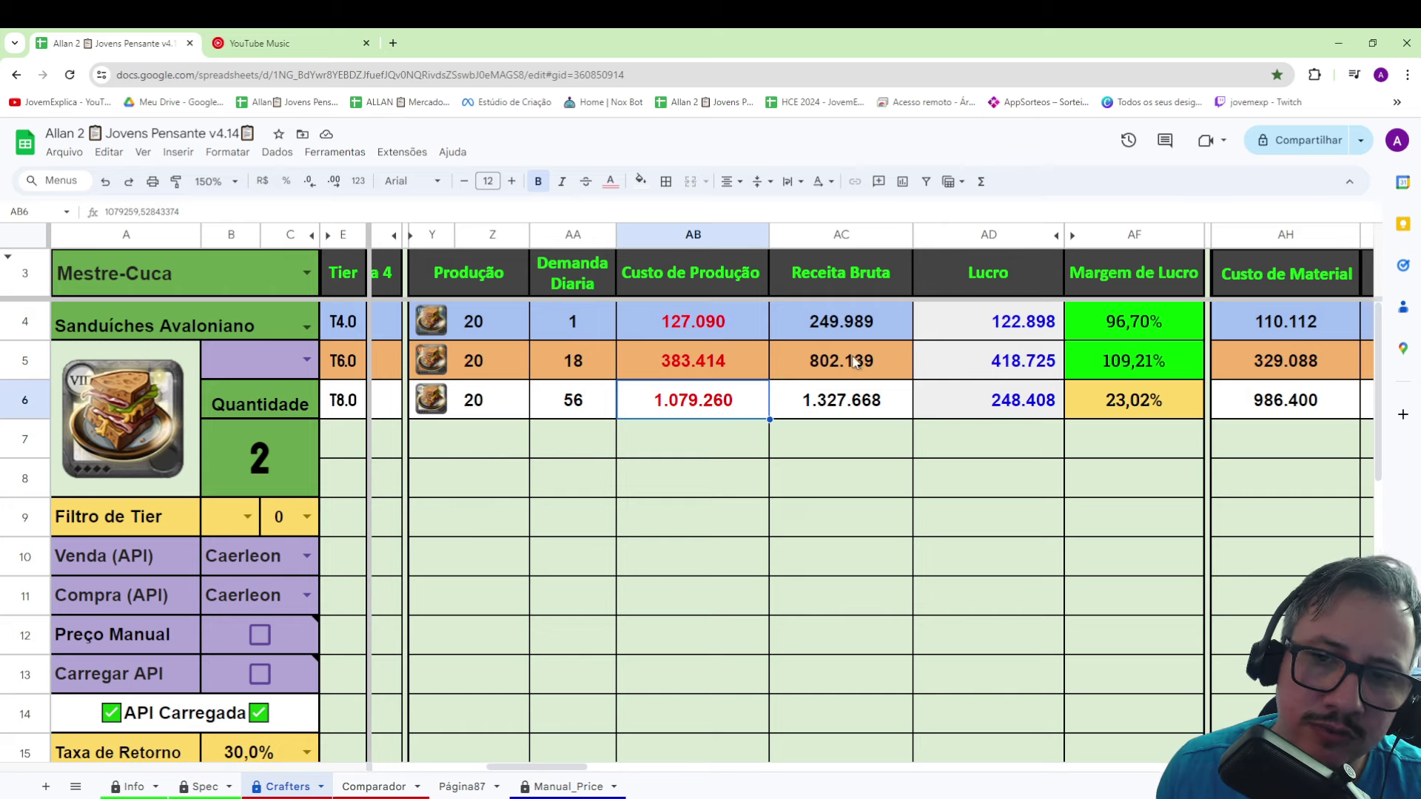
click(1014, 402)
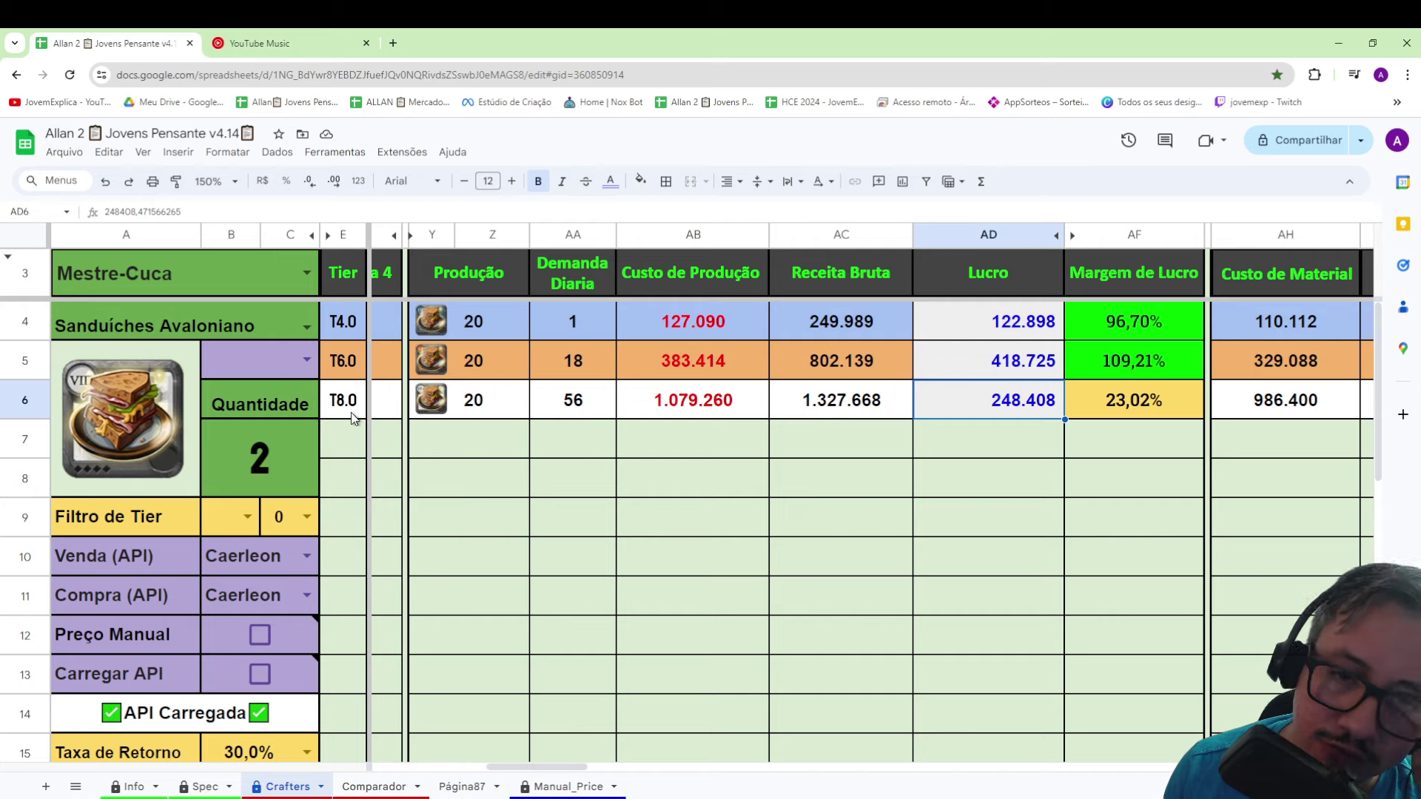
drag(518, 767, 366, 767)
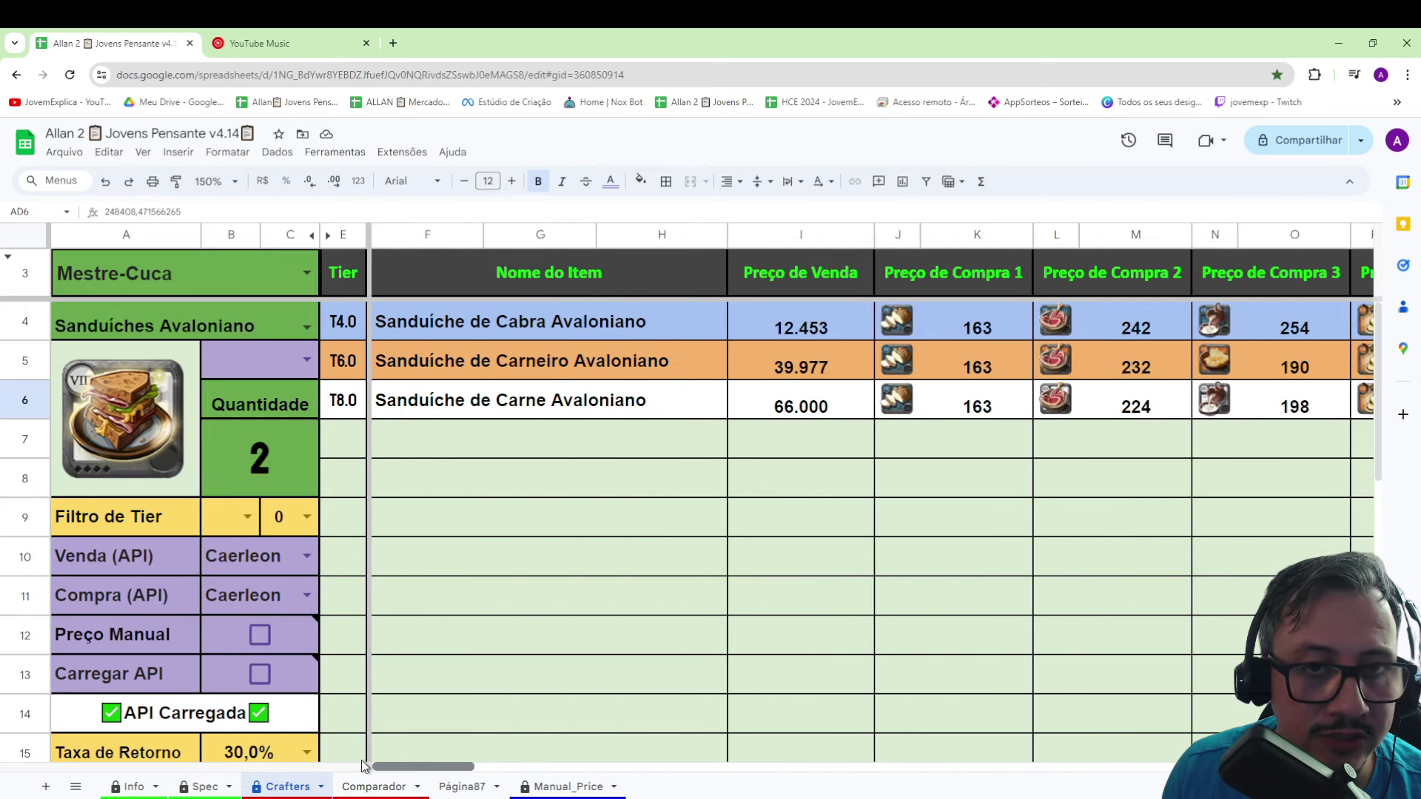
- Switch the Mestre-Cuca recipe category to Guisado
click(307, 326)
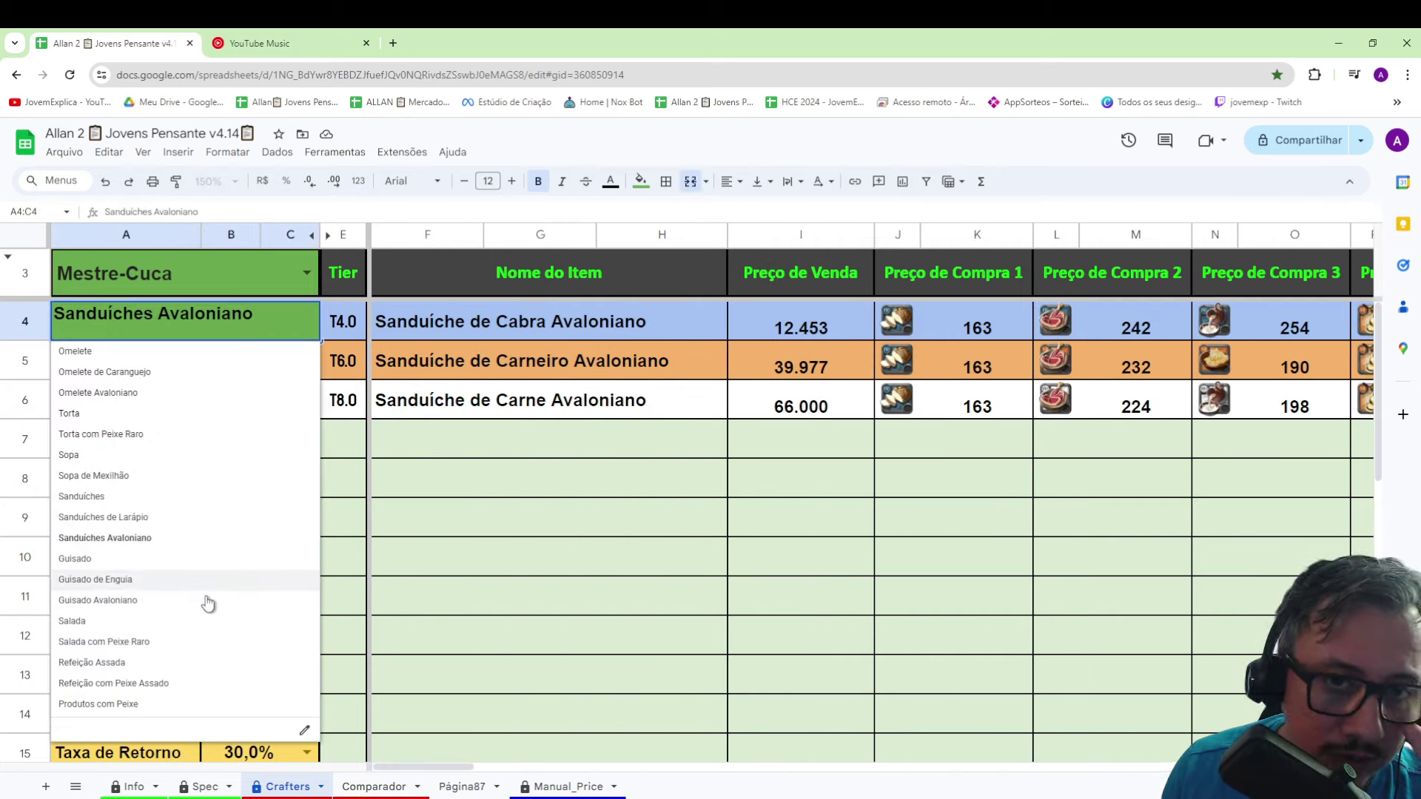
click(115, 560)
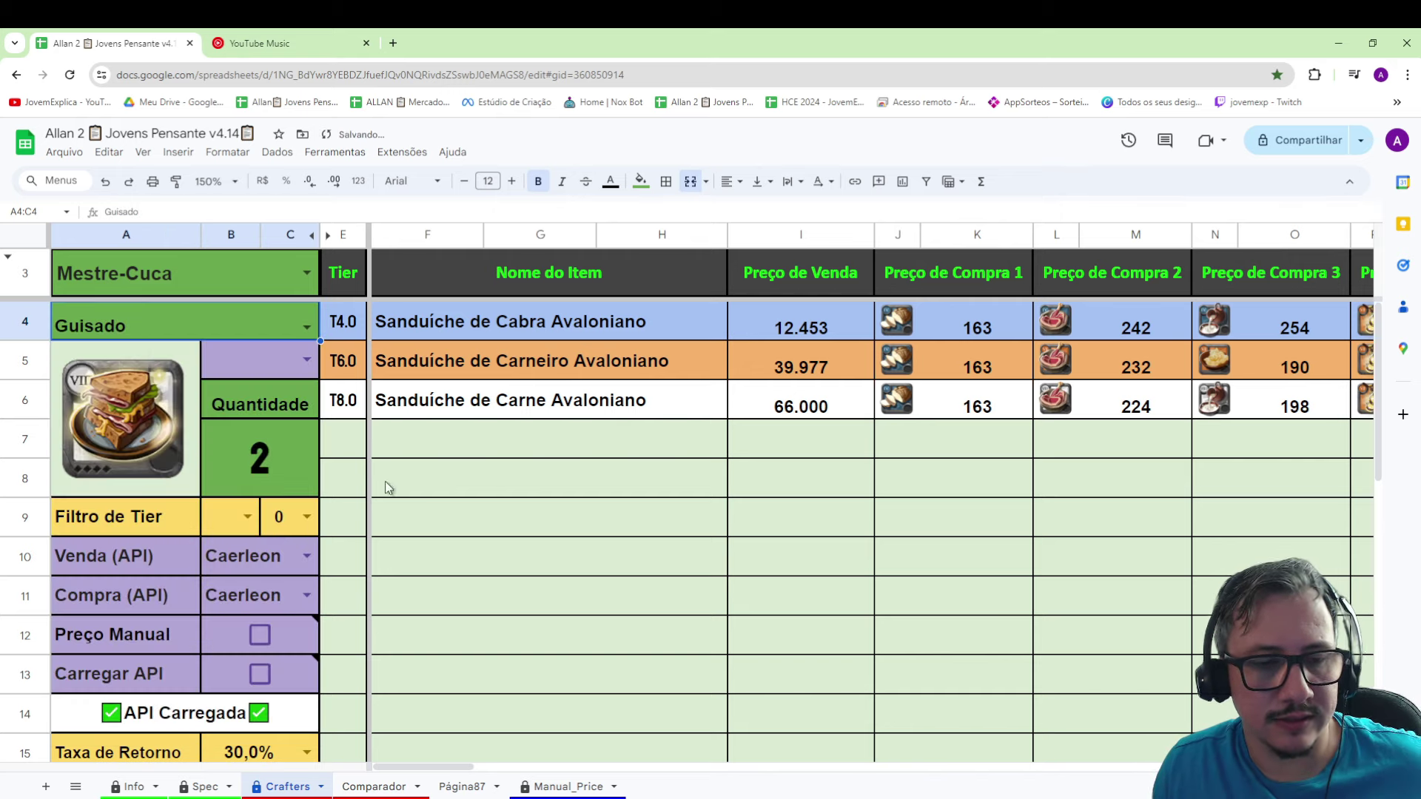
click(215, 181)
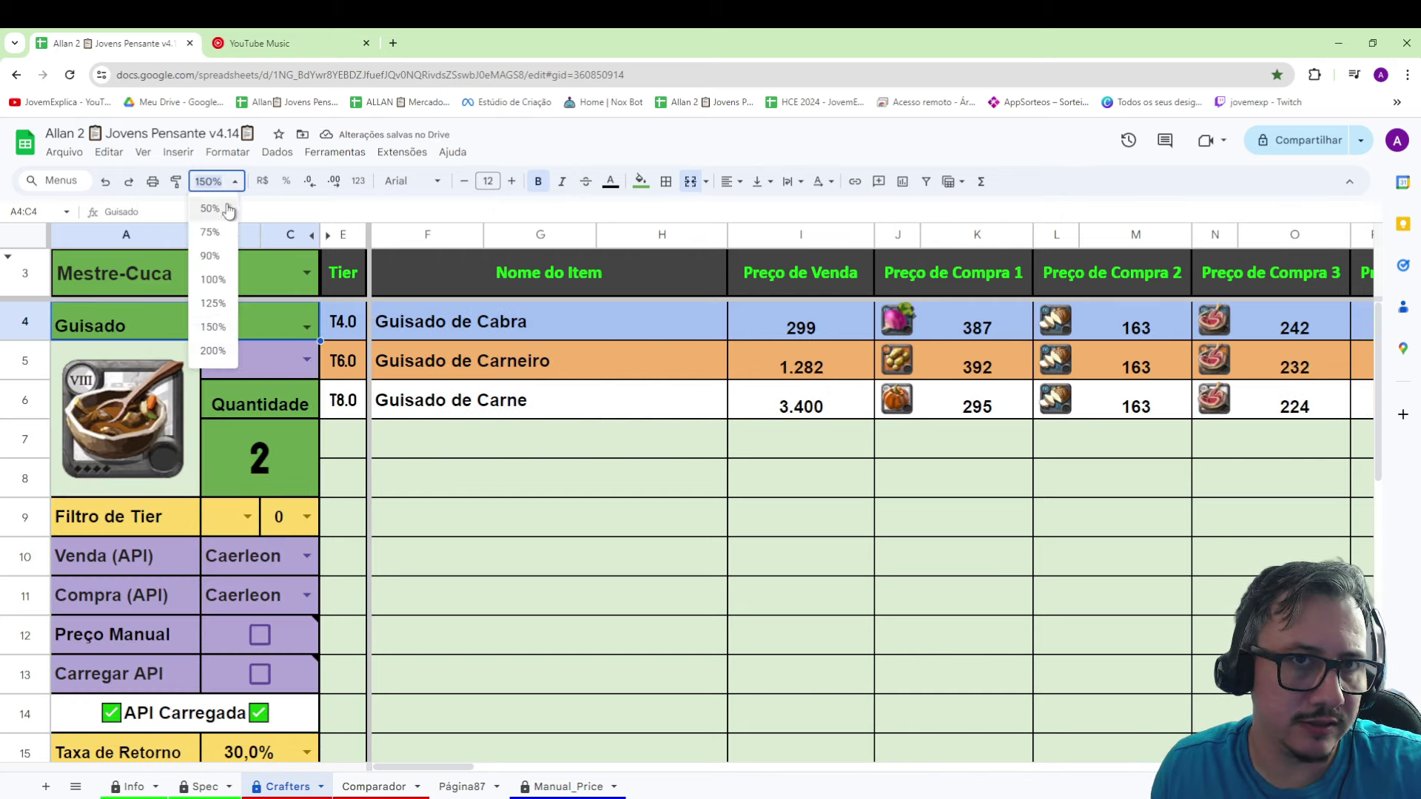
click(211, 255)
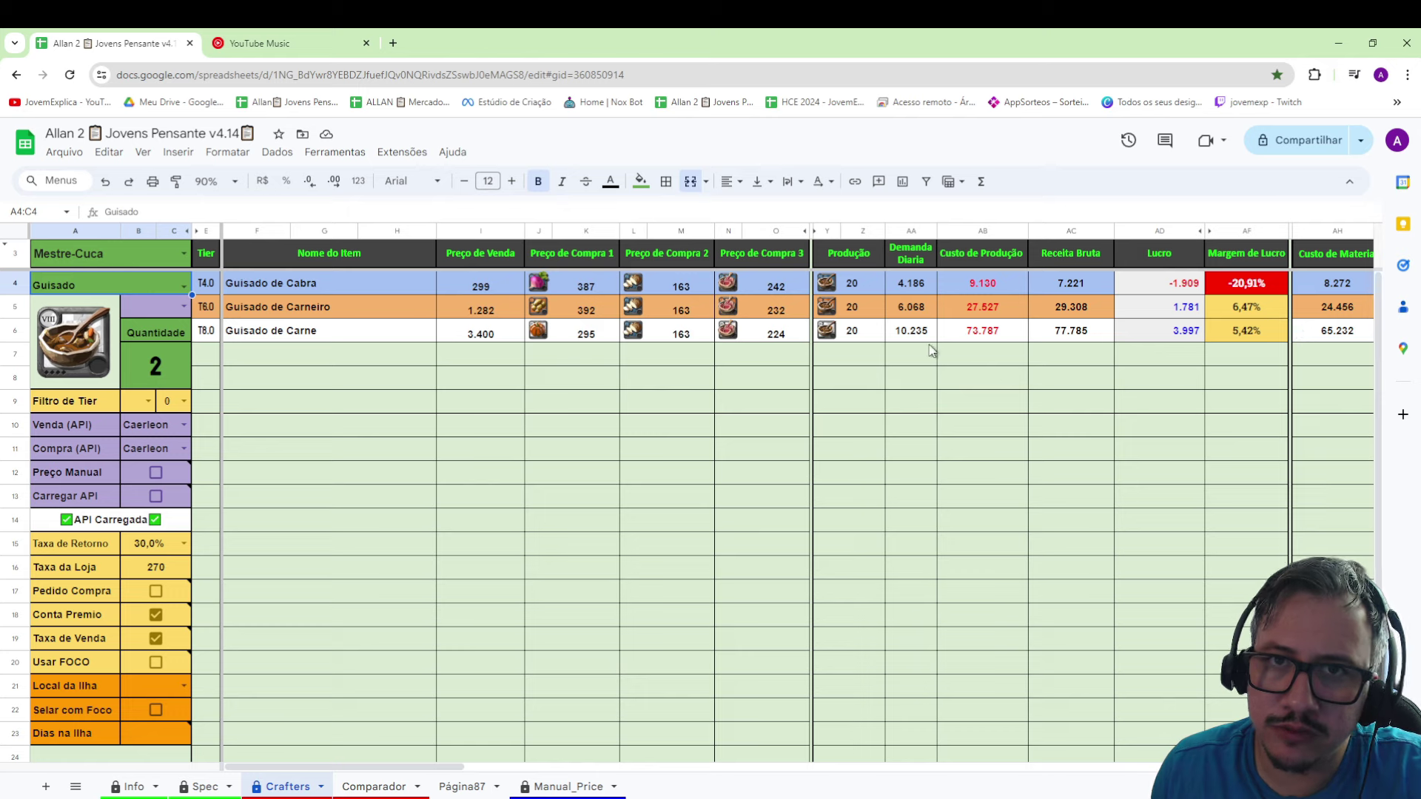
- Compare the daily demand of the Guisado recipes and check the profit margin of Guisado de Carne
drag(901, 296, 910, 345)
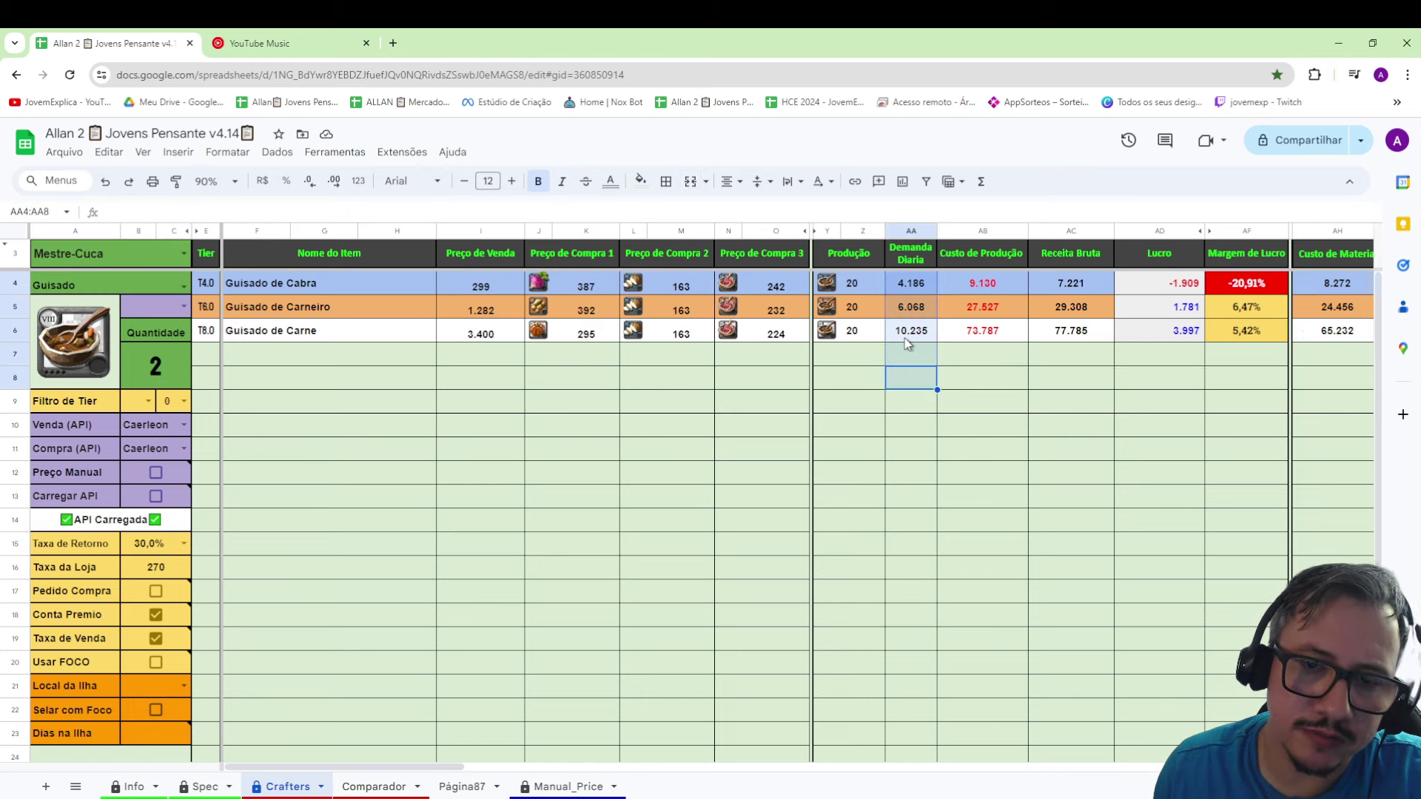
click(909, 344)
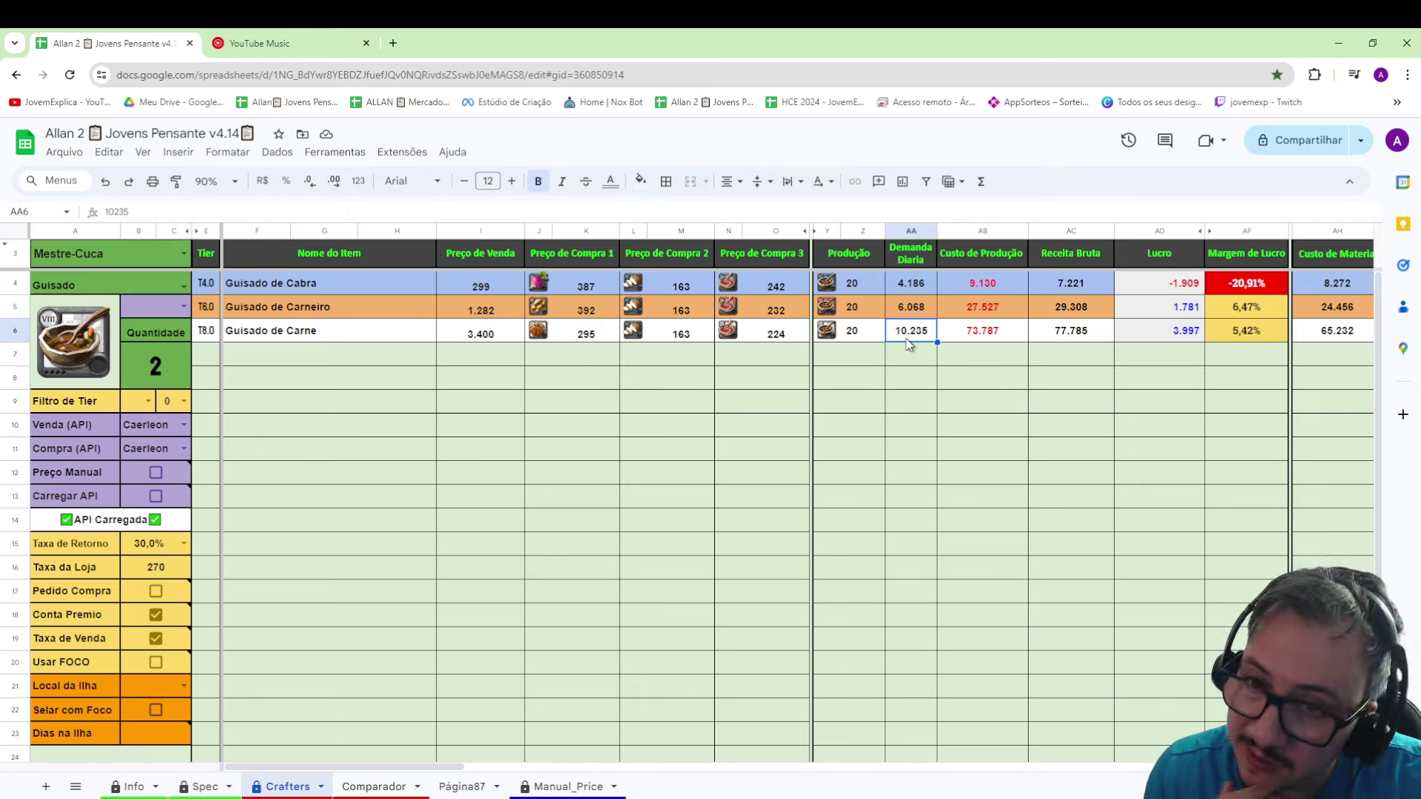
click(1251, 333)
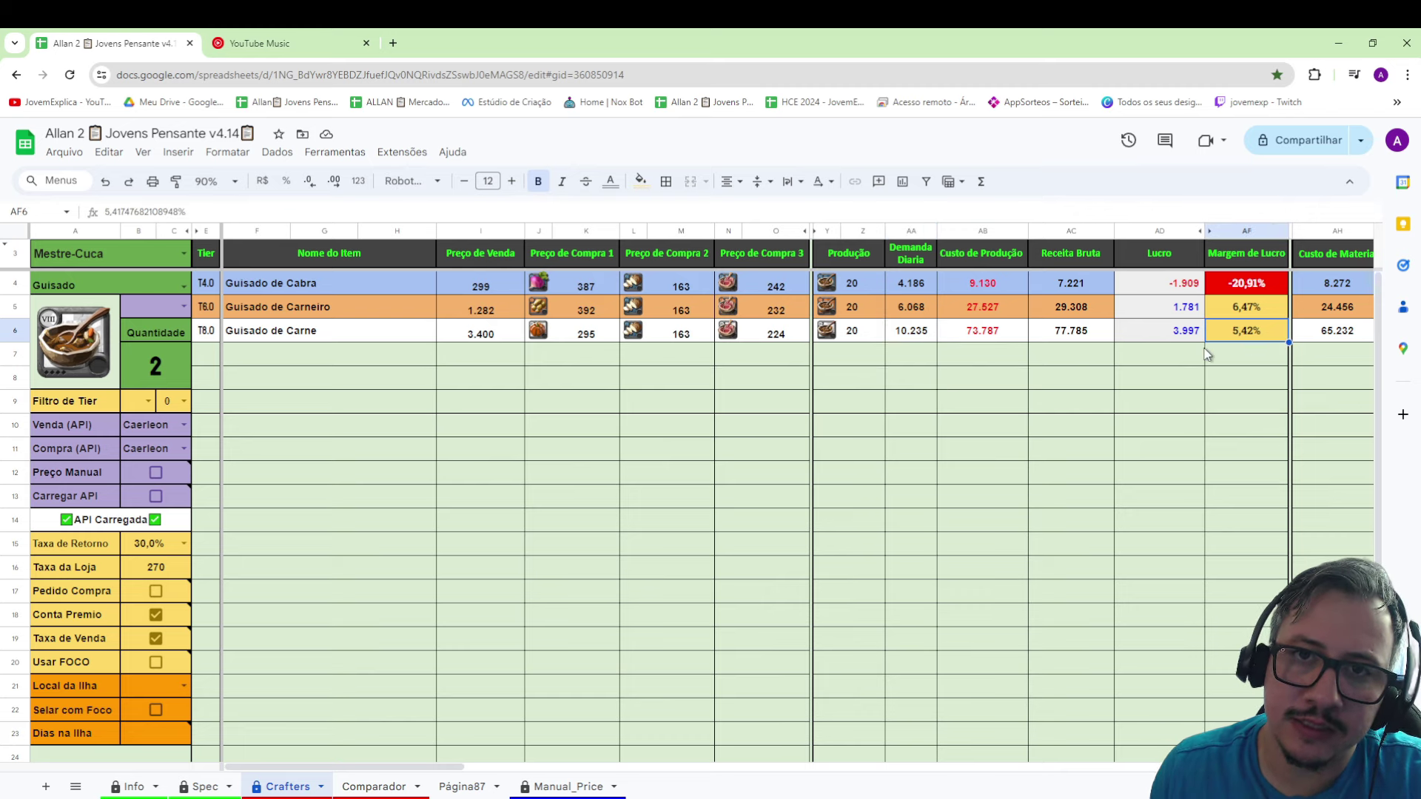
- Set the crafting Quantidade to 50 for the Guisado recipes and check their profit margins
click(212, 182)
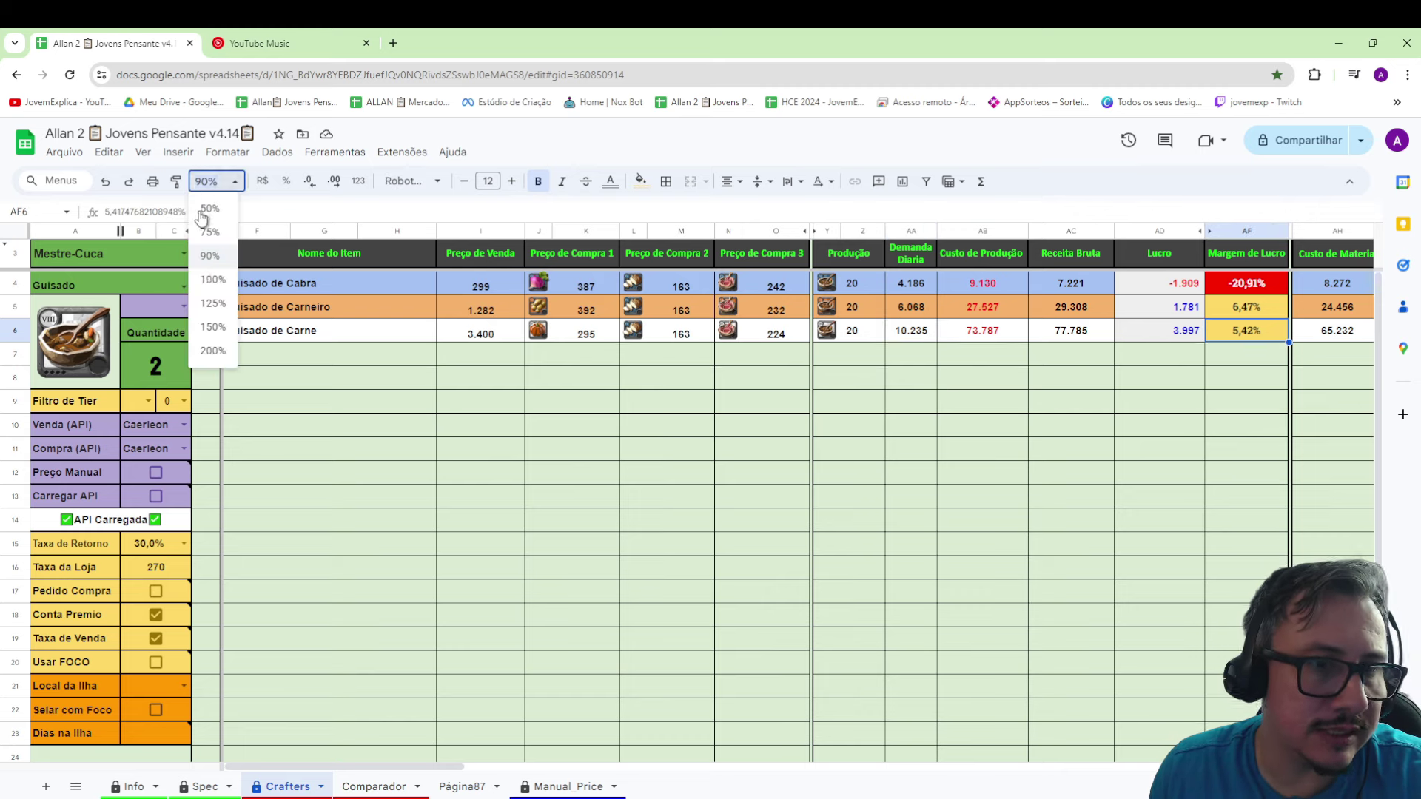
click(213, 279)
click(295, 345)
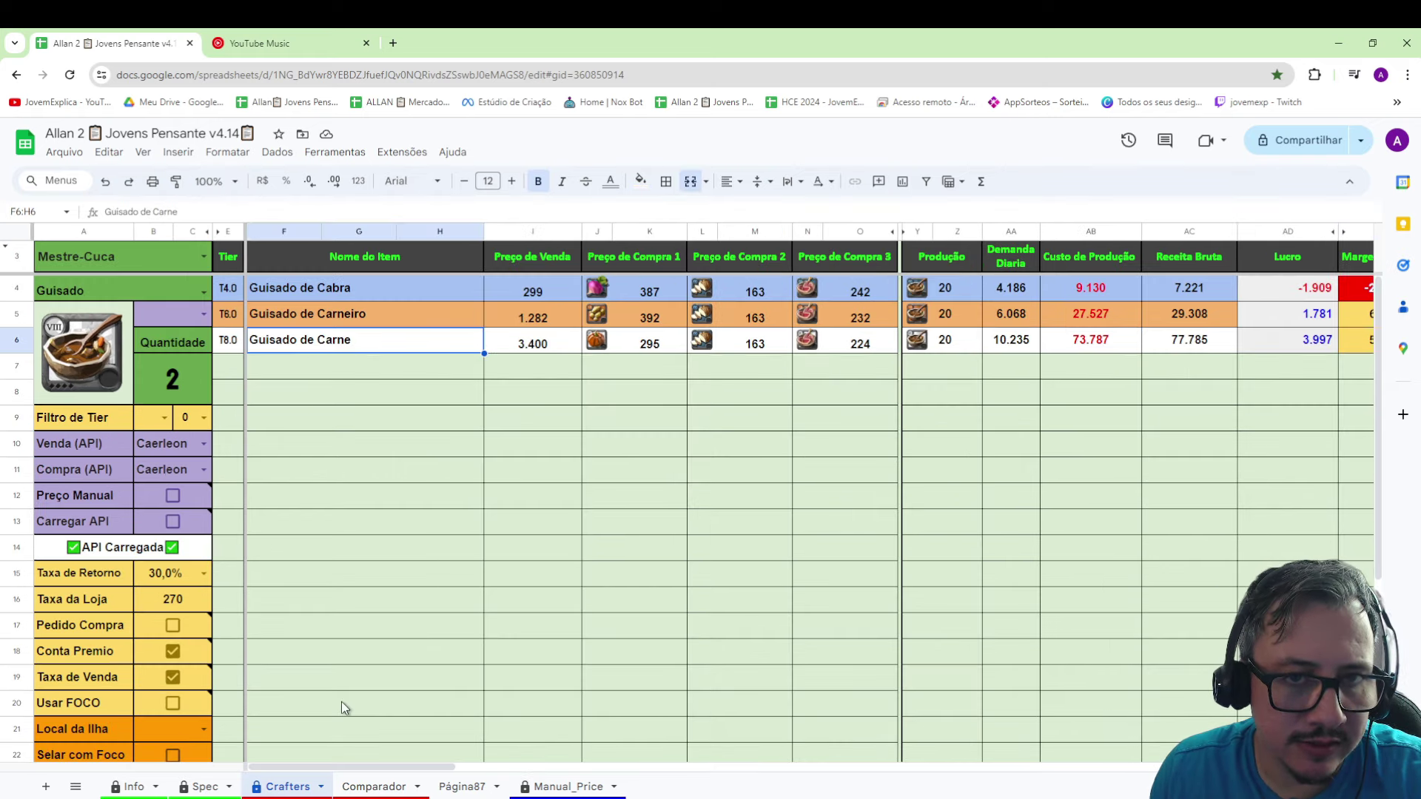
click(188, 383)
text(50)
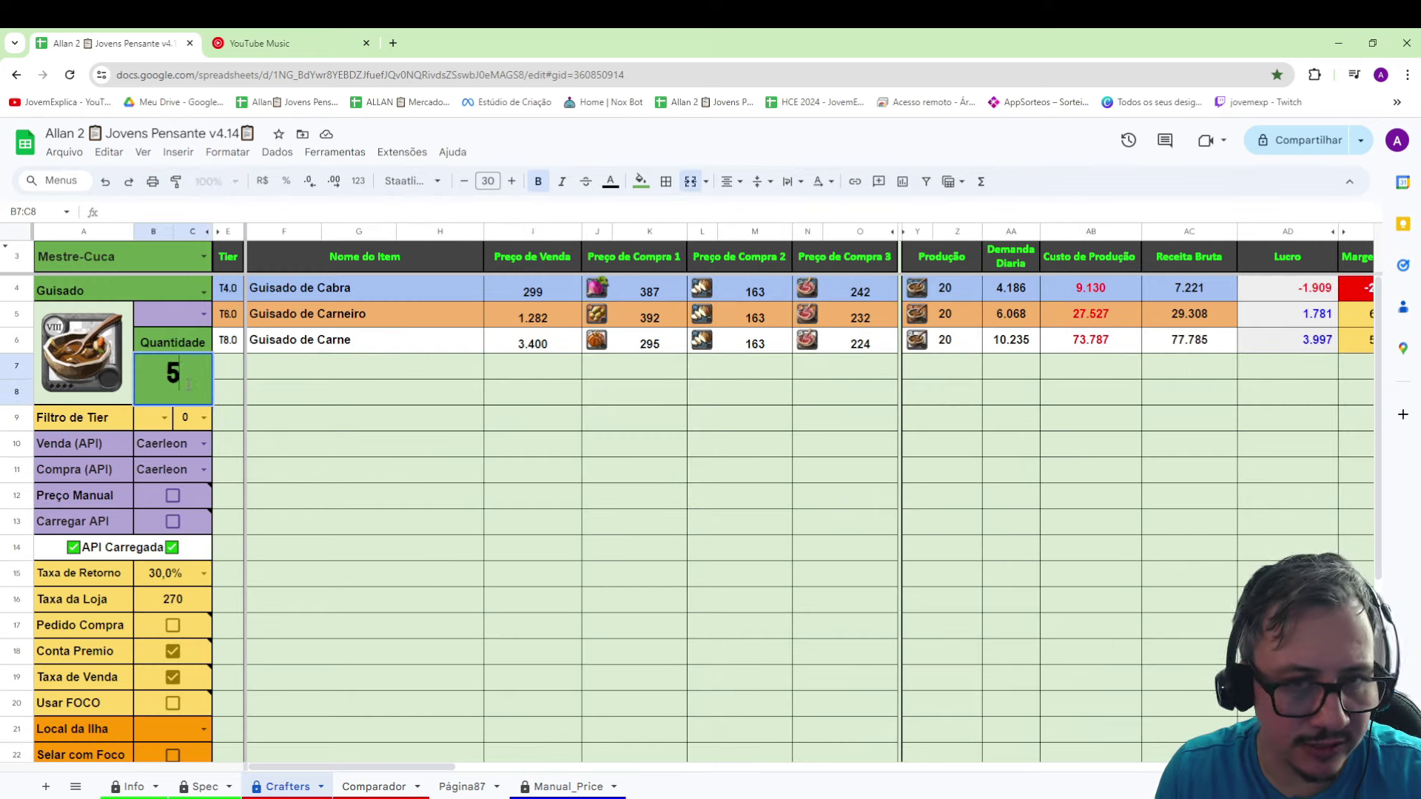
click(354, 438)
scroll(354, 438, right, 1)
click(159, 581)
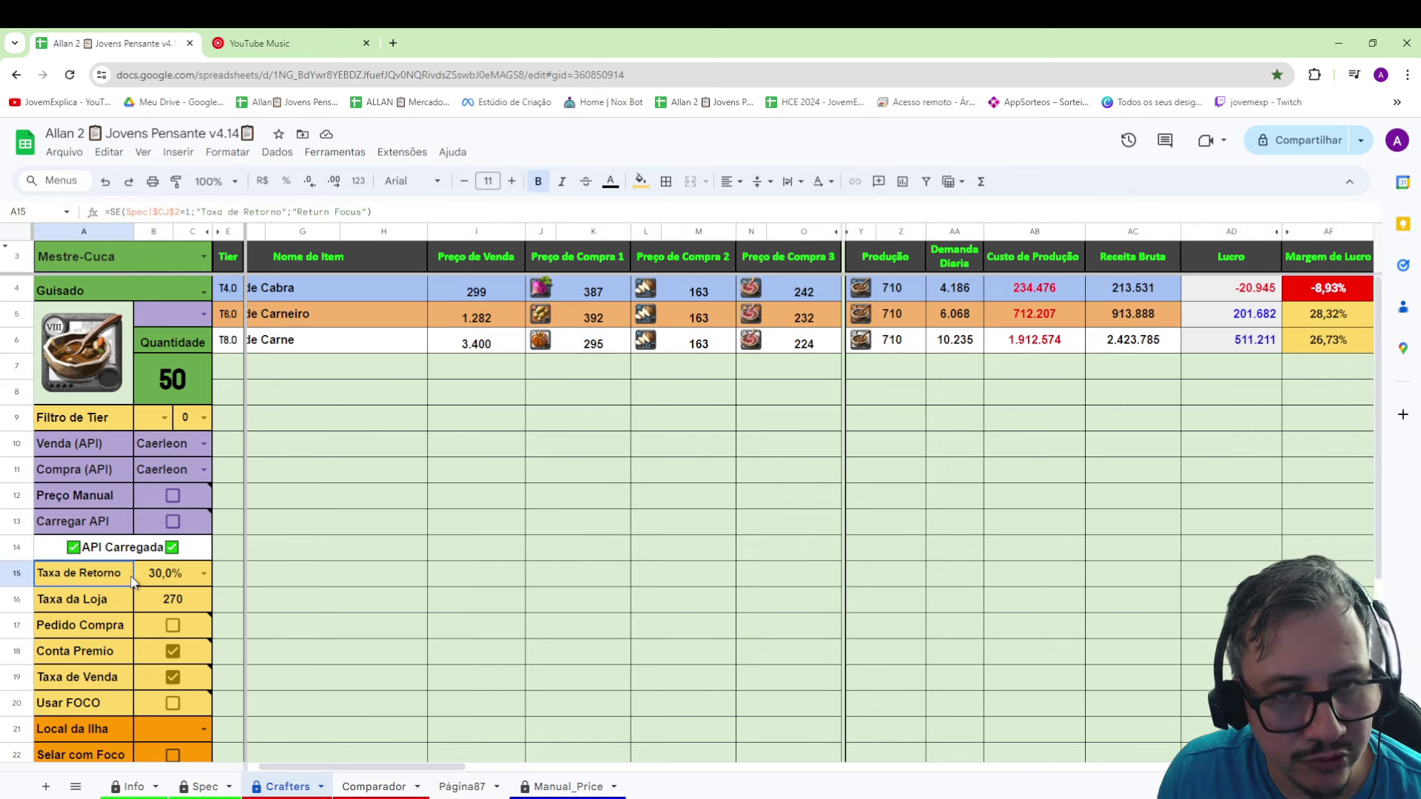
- Set the Guisado Quantidade to 1 and check the profit margin of Guisado de Carne
click(165, 383)
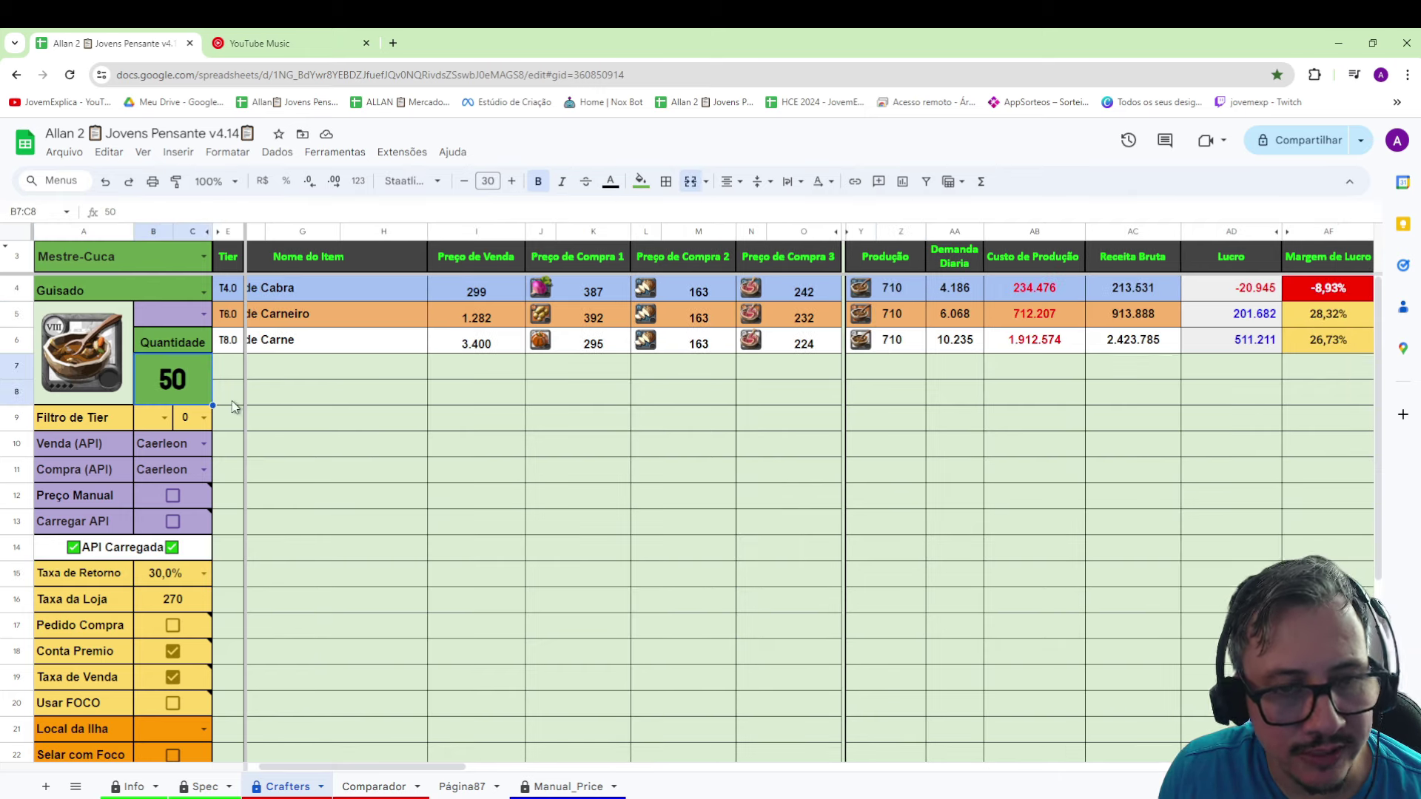
text(1)
key(Return)
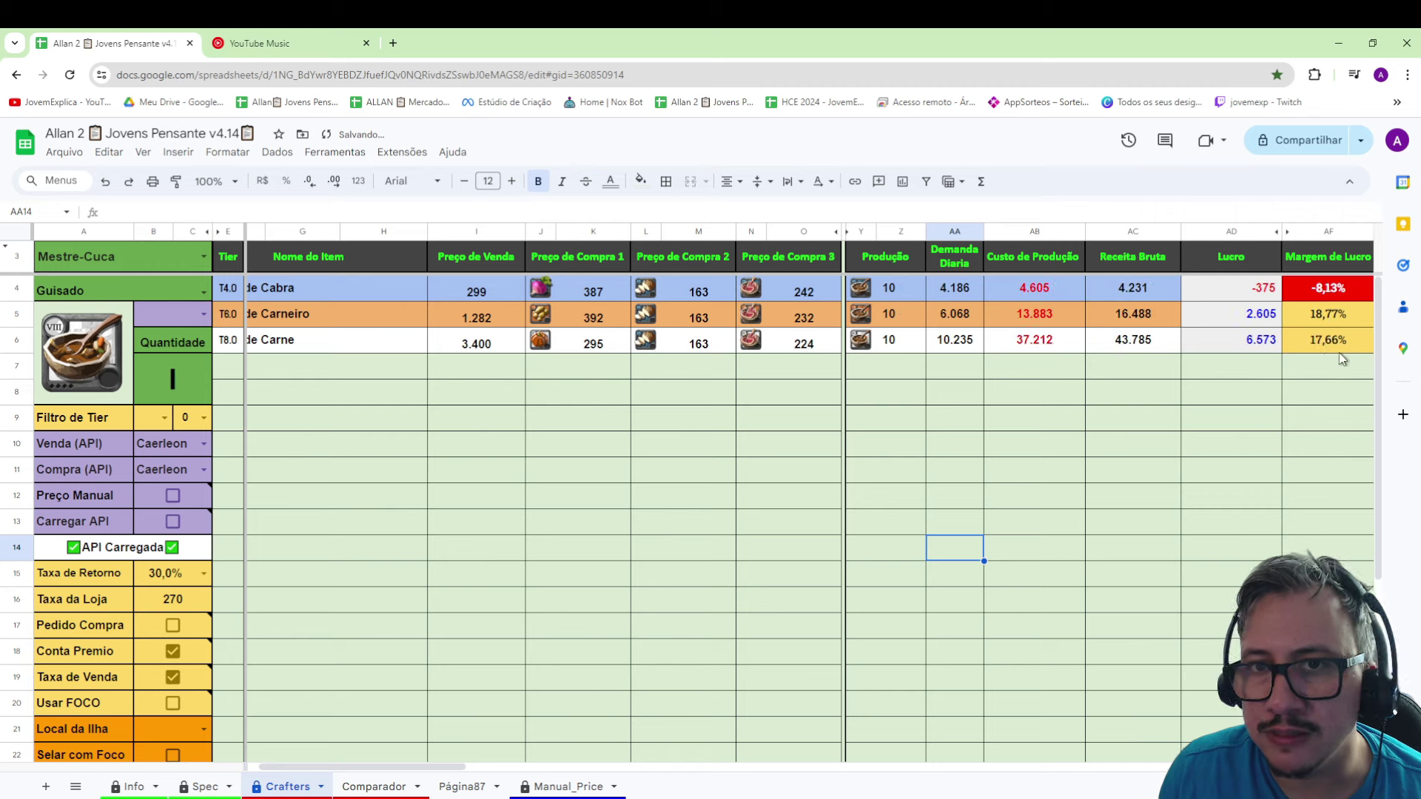
click(1324, 341)
- Set the Guisado Quantidade to 20, check the resulting margin, and select the Taxa de Retorno value
click(154, 380)
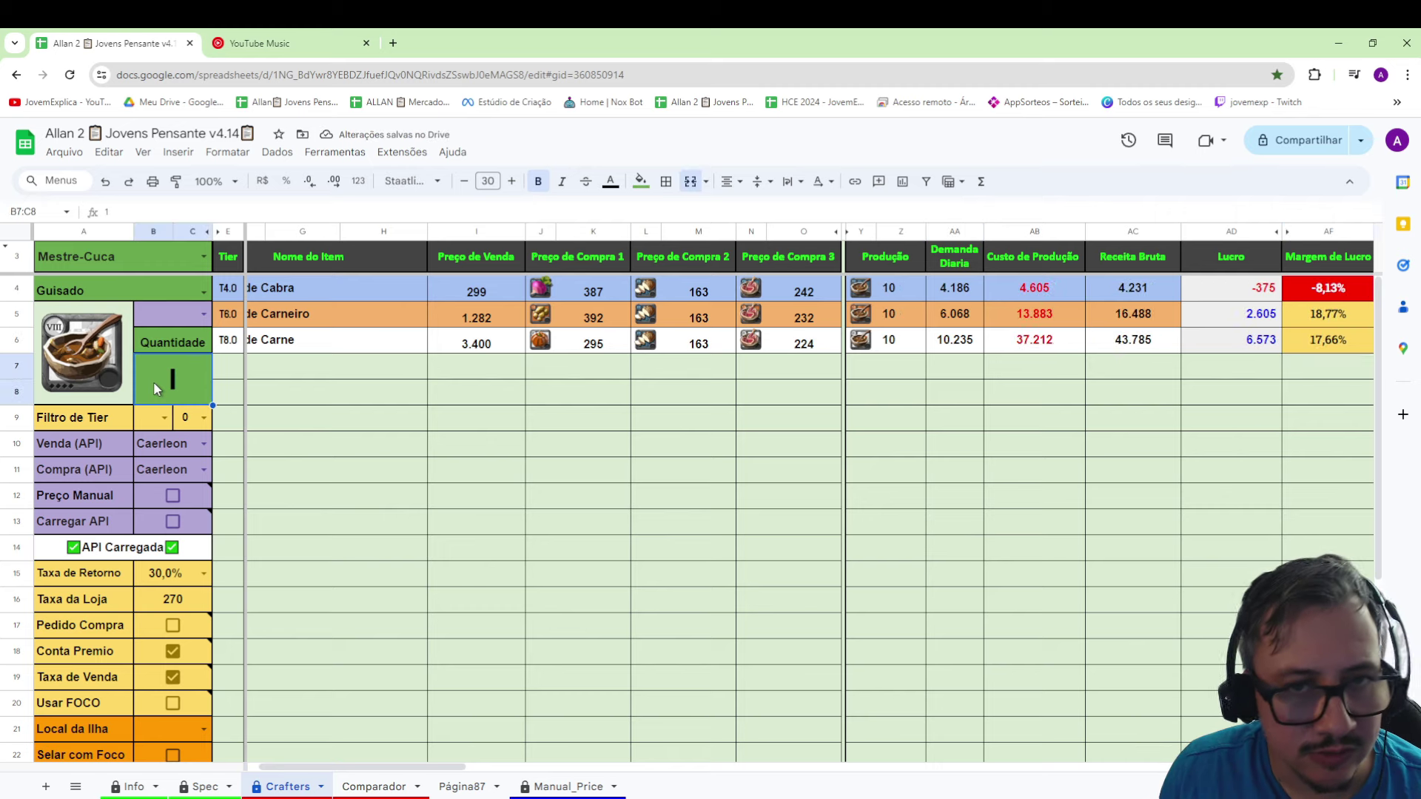
text(20)
click(335, 463)
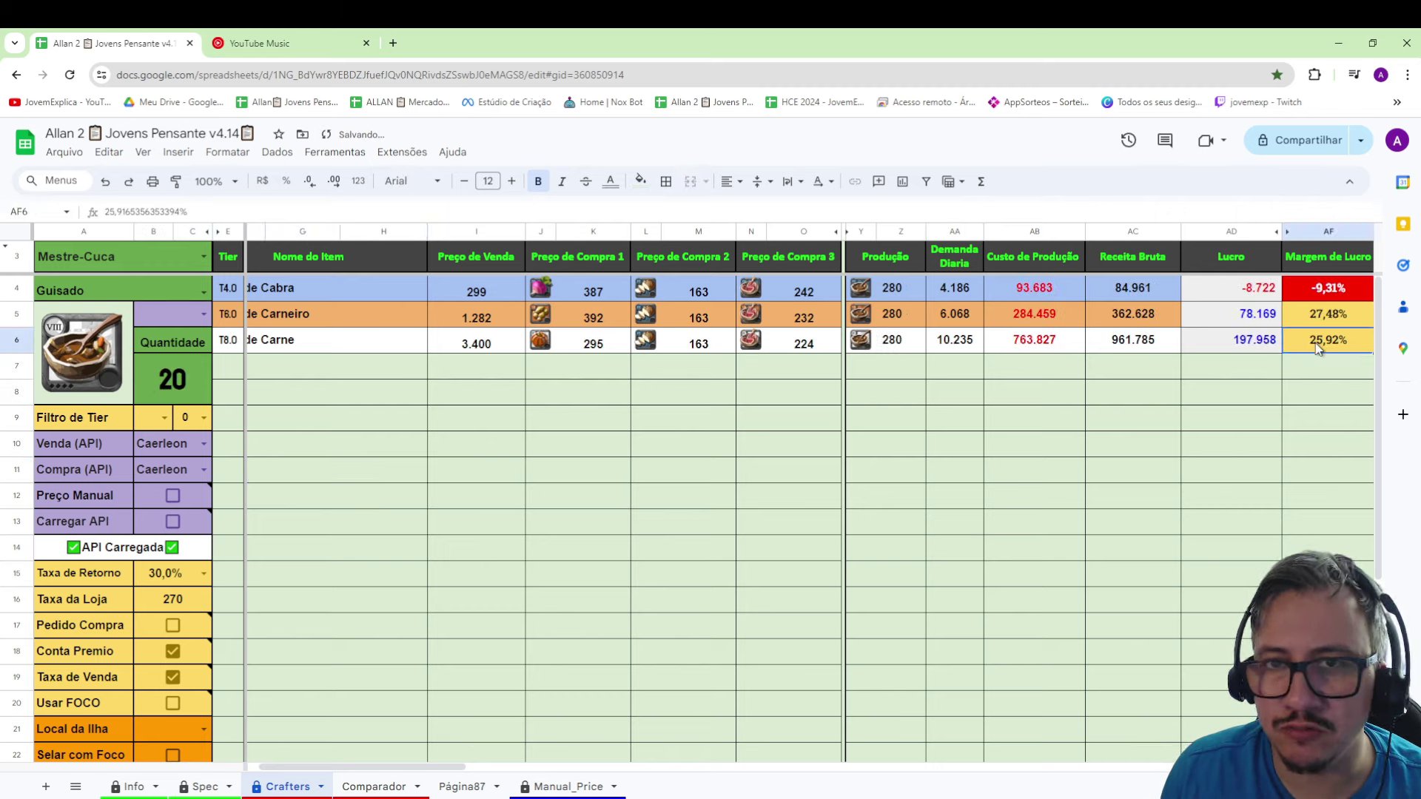
click(196, 566)
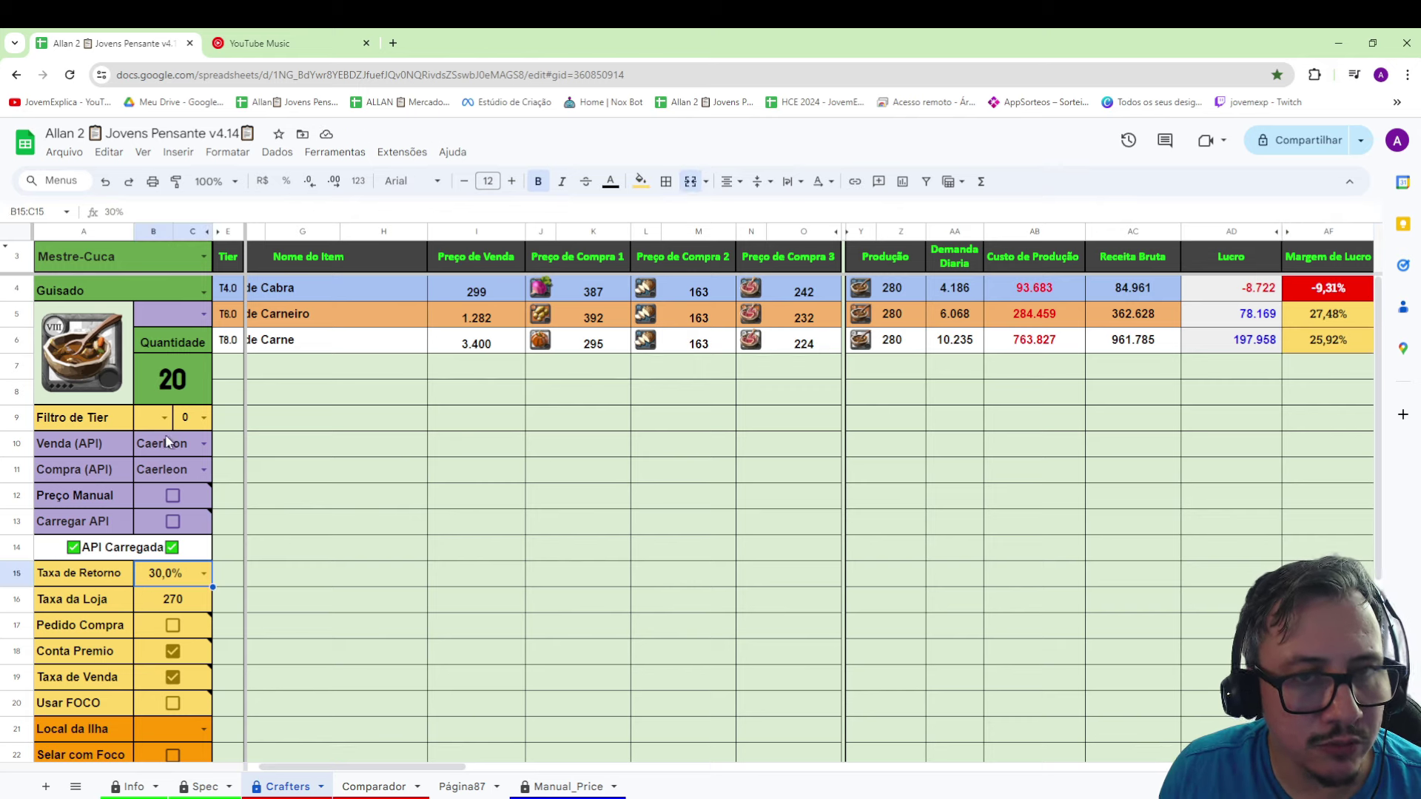
- Set the Guisado Quantidade to 50 and check the production, cost and profit of Guisado de Carne
click(186, 383)
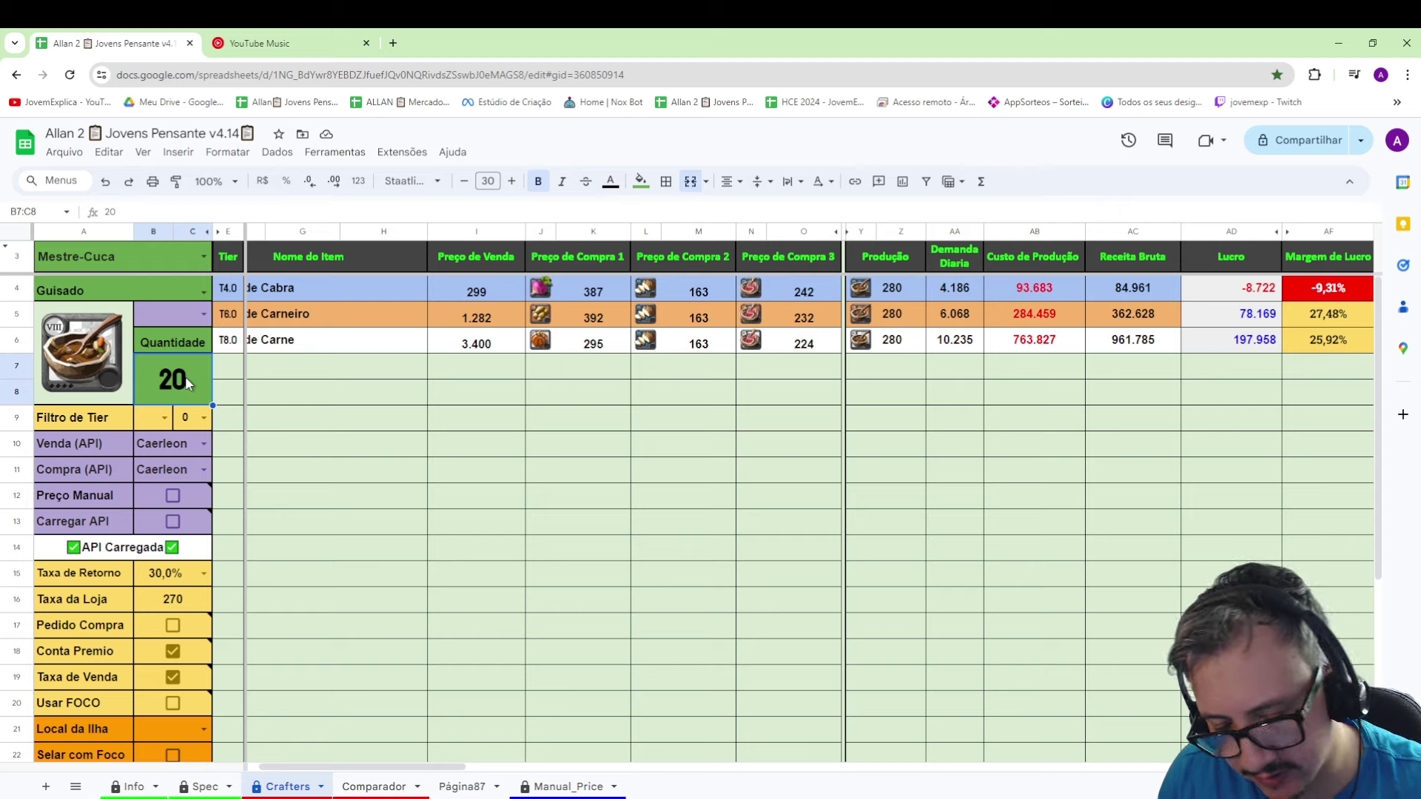
text(50)
click(339, 490)
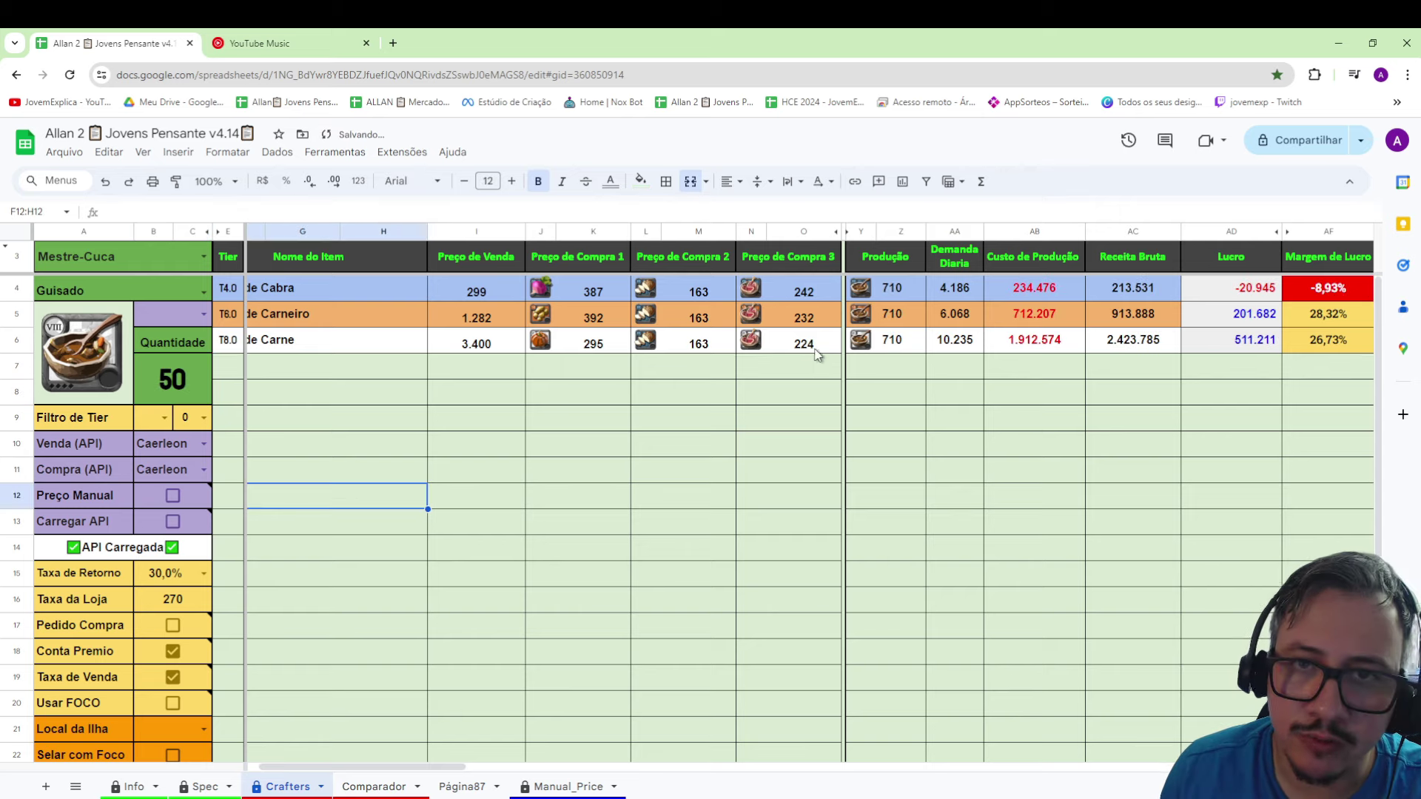
click(892, 347)
click(1037, 345)
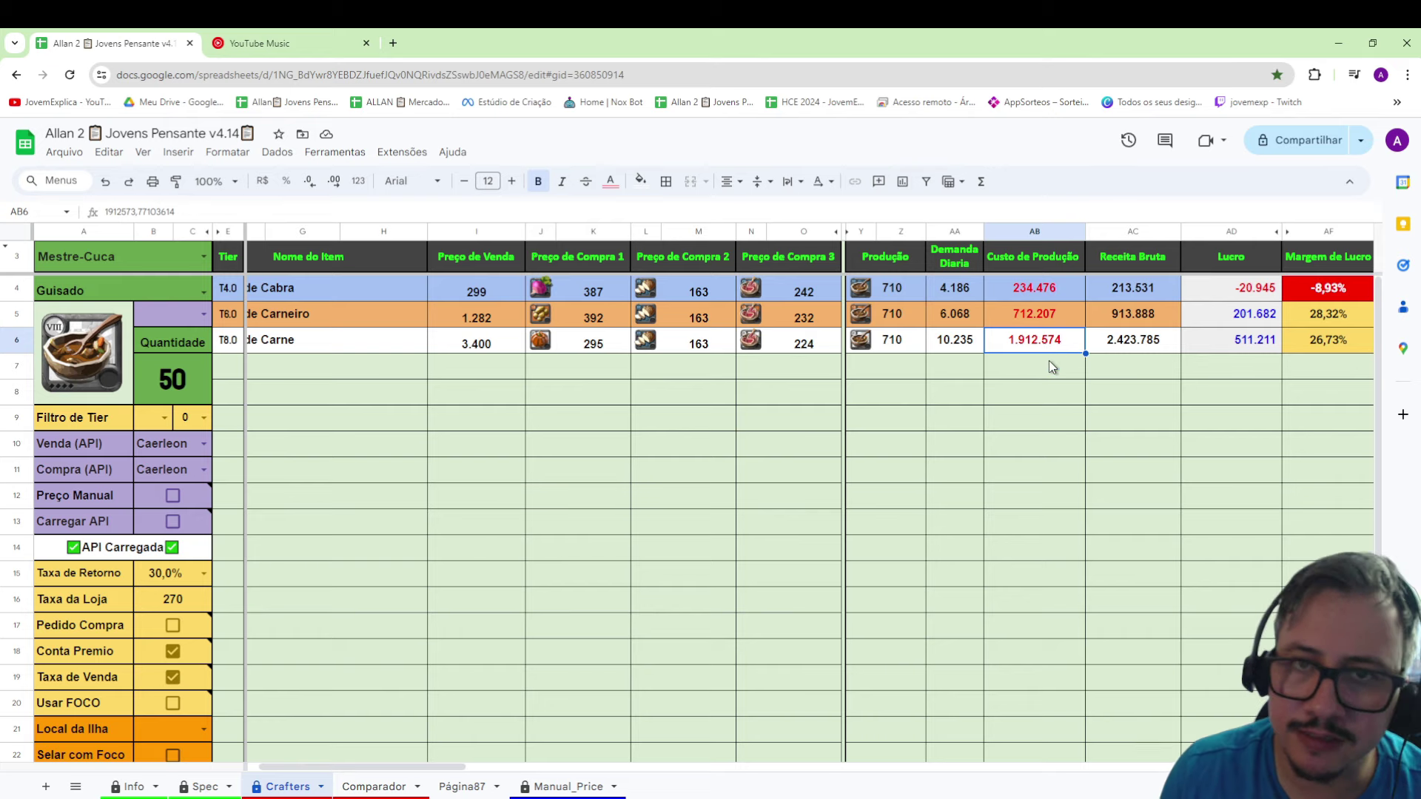
click(1262, 348)
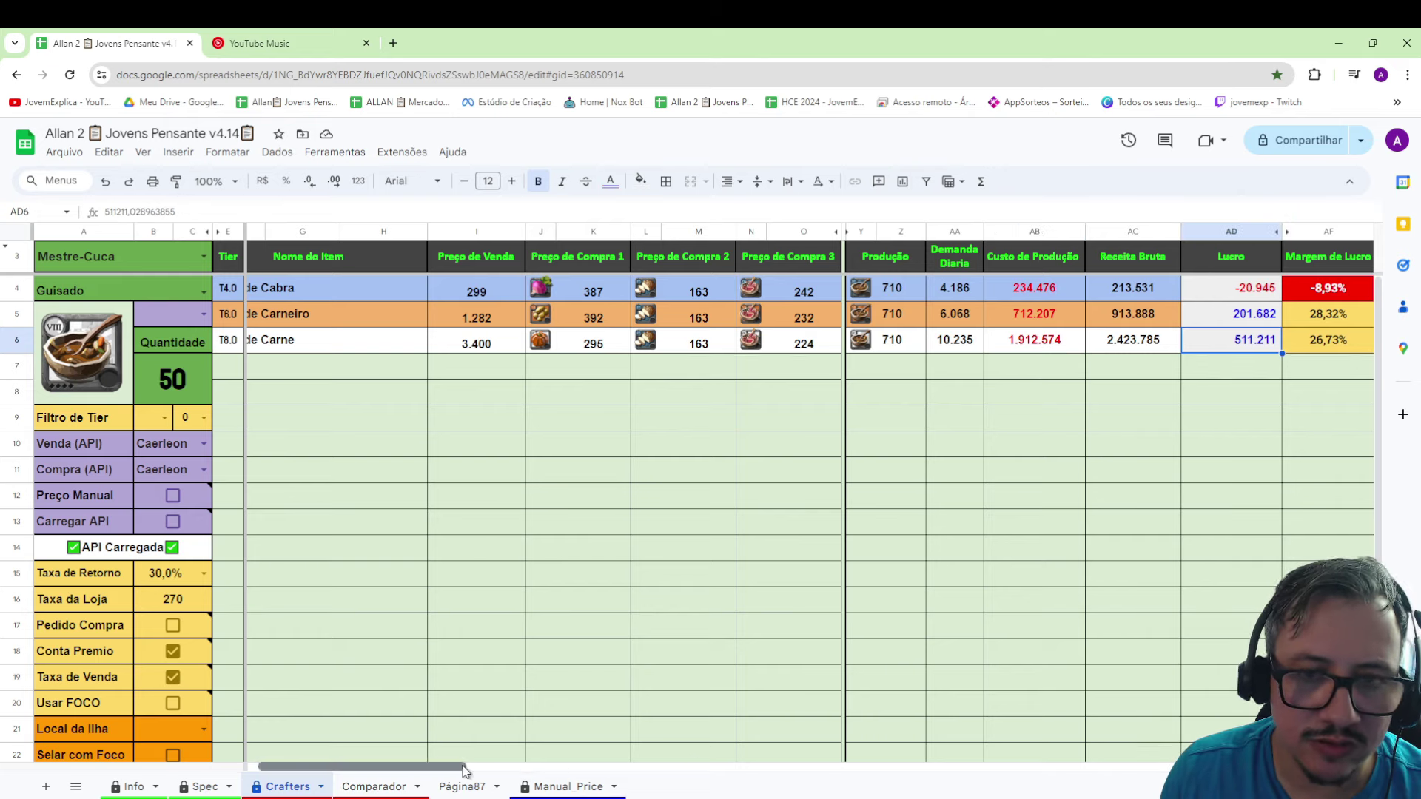
- Review the profit margin of Guisado de Carne against its production cost and profit
drag(407, 767, 575, 768)
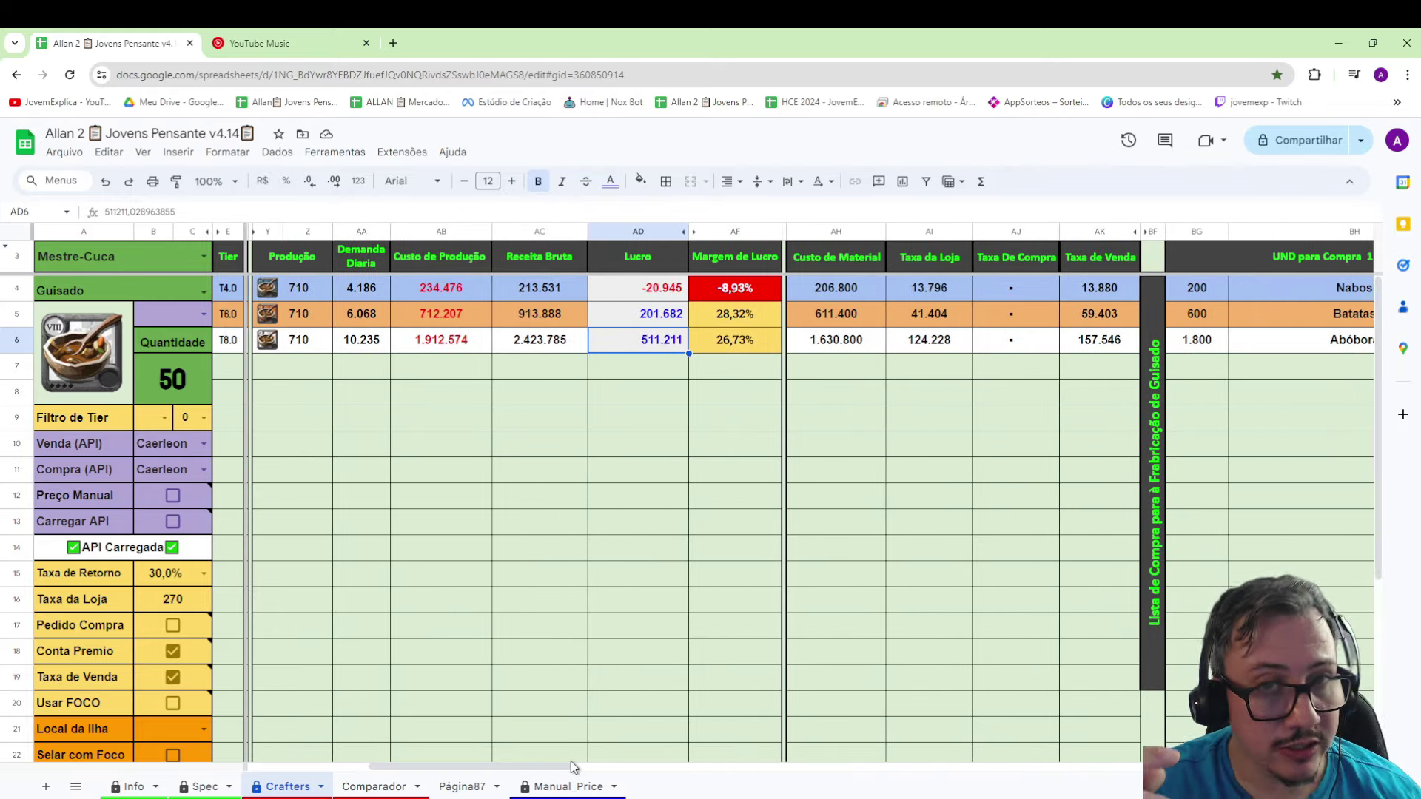
click(770, 347)
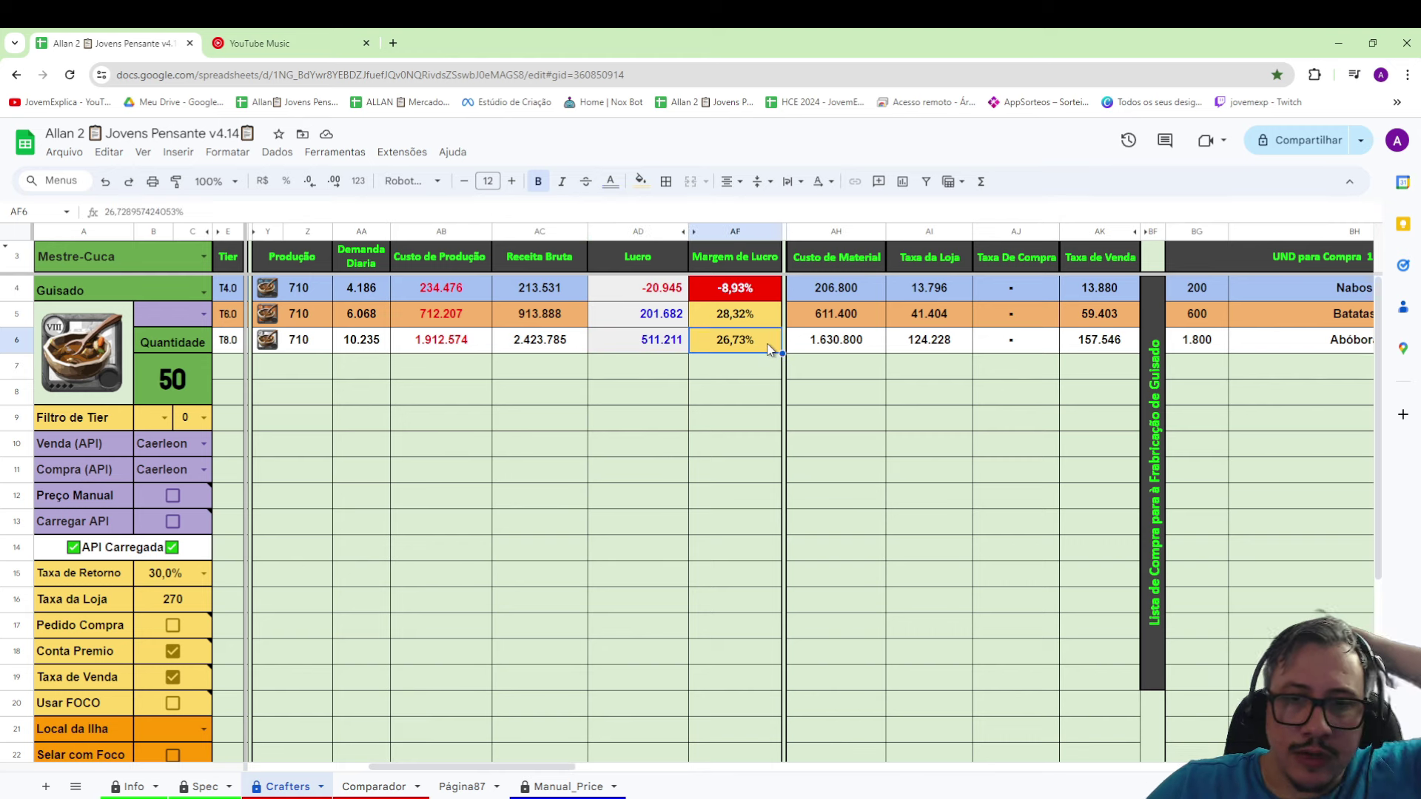
click(457, 350)
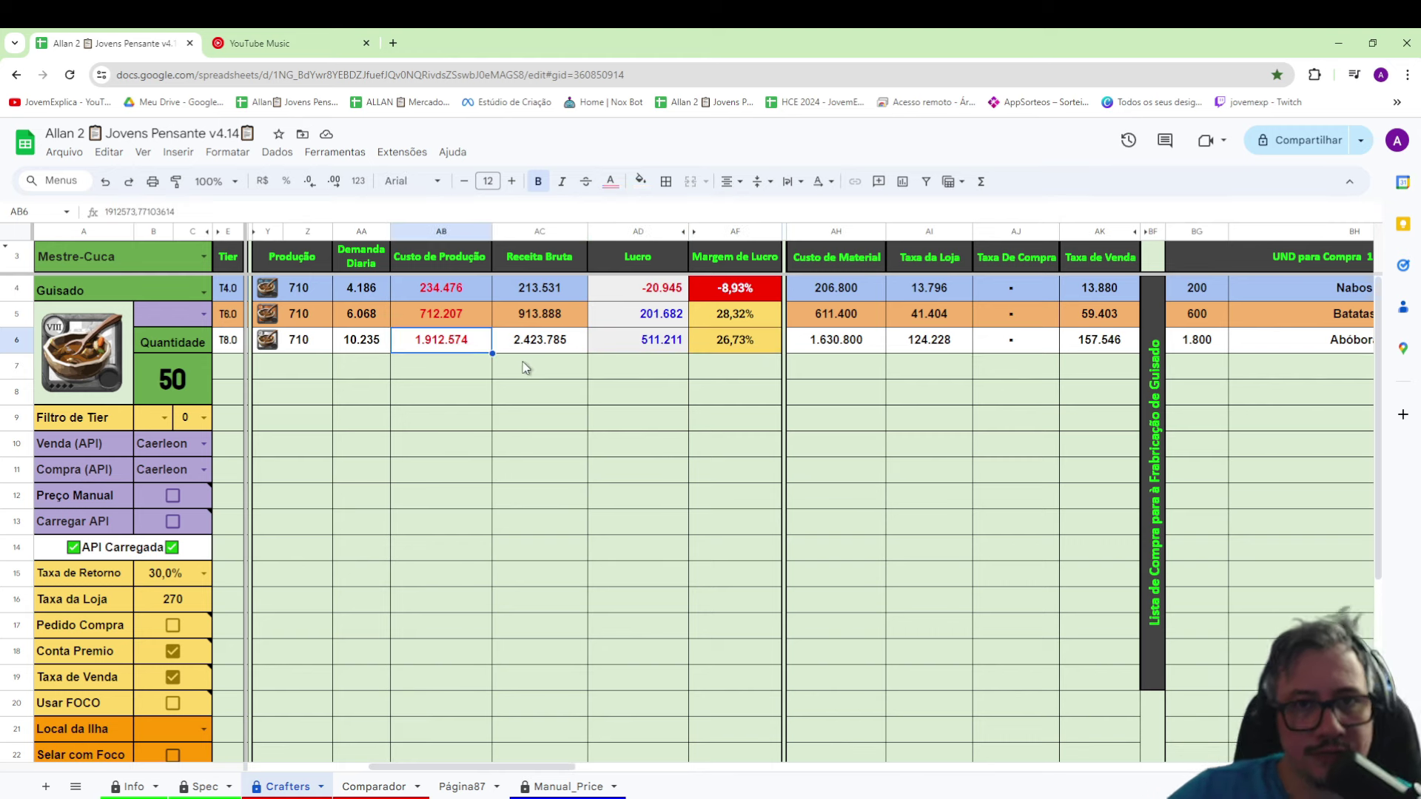
click(645, 348)
drag(522, 762, 402, 764)
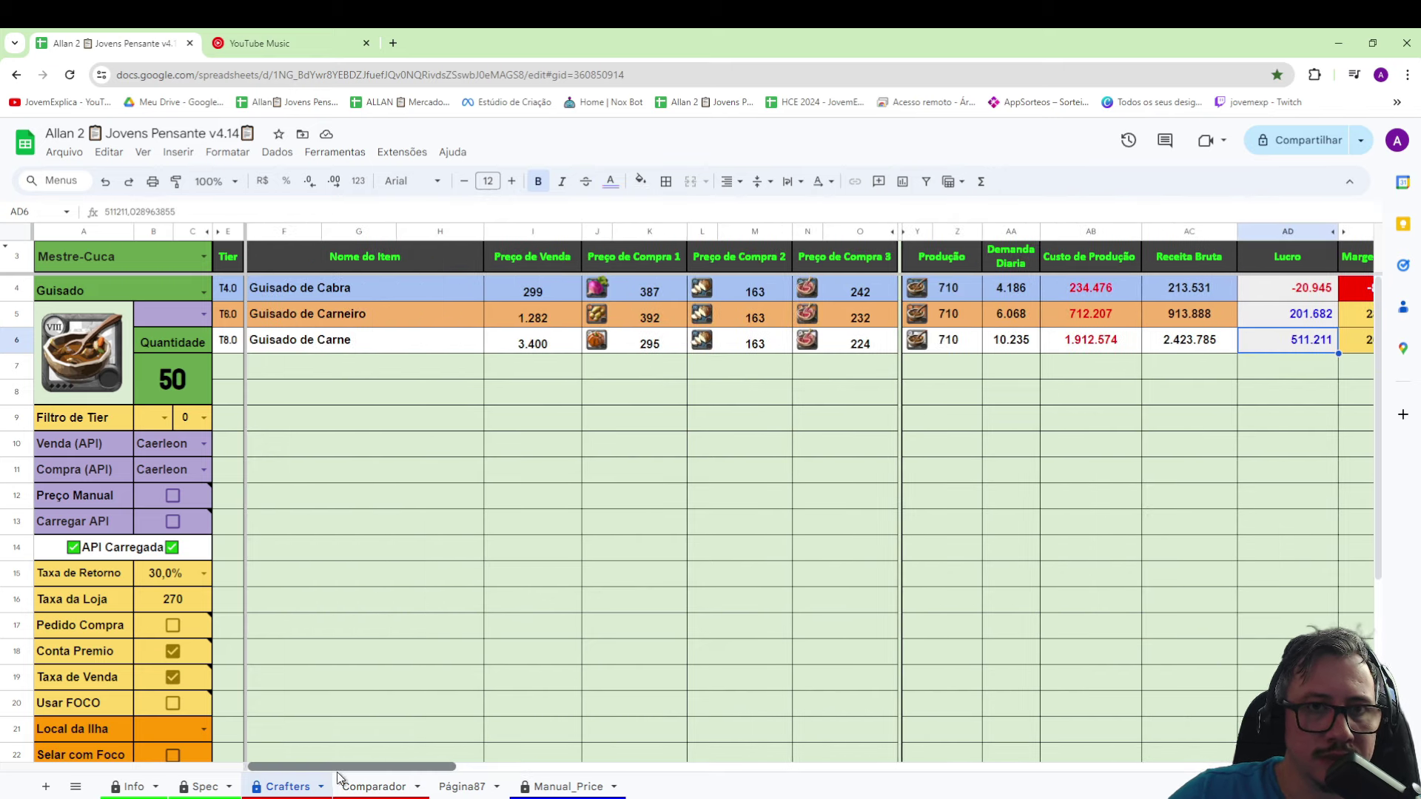
- Switch the Mestre-Cuca recipe category to Guisado de Enguia and set the sheet zoom to 90%
click(204, 292)
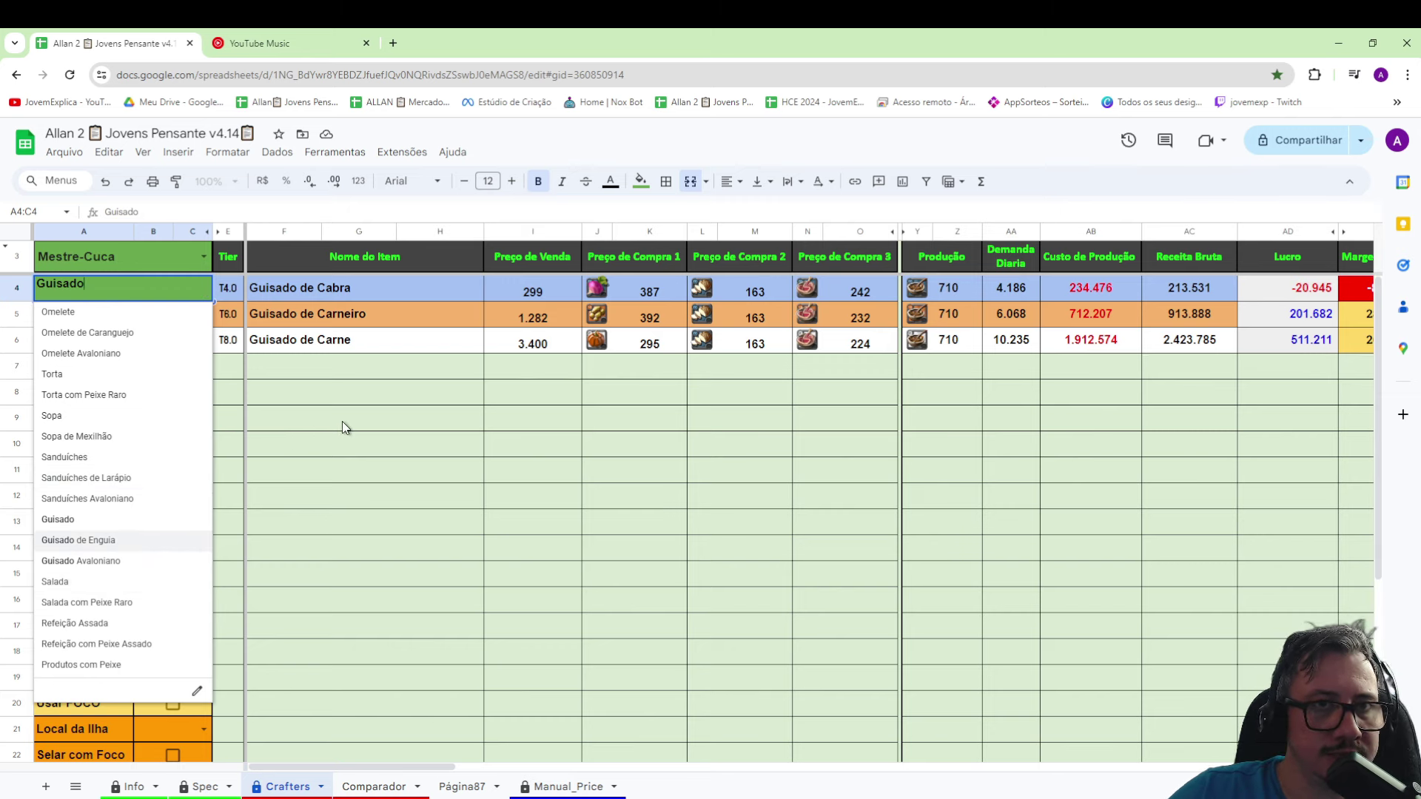
click(337, 348)
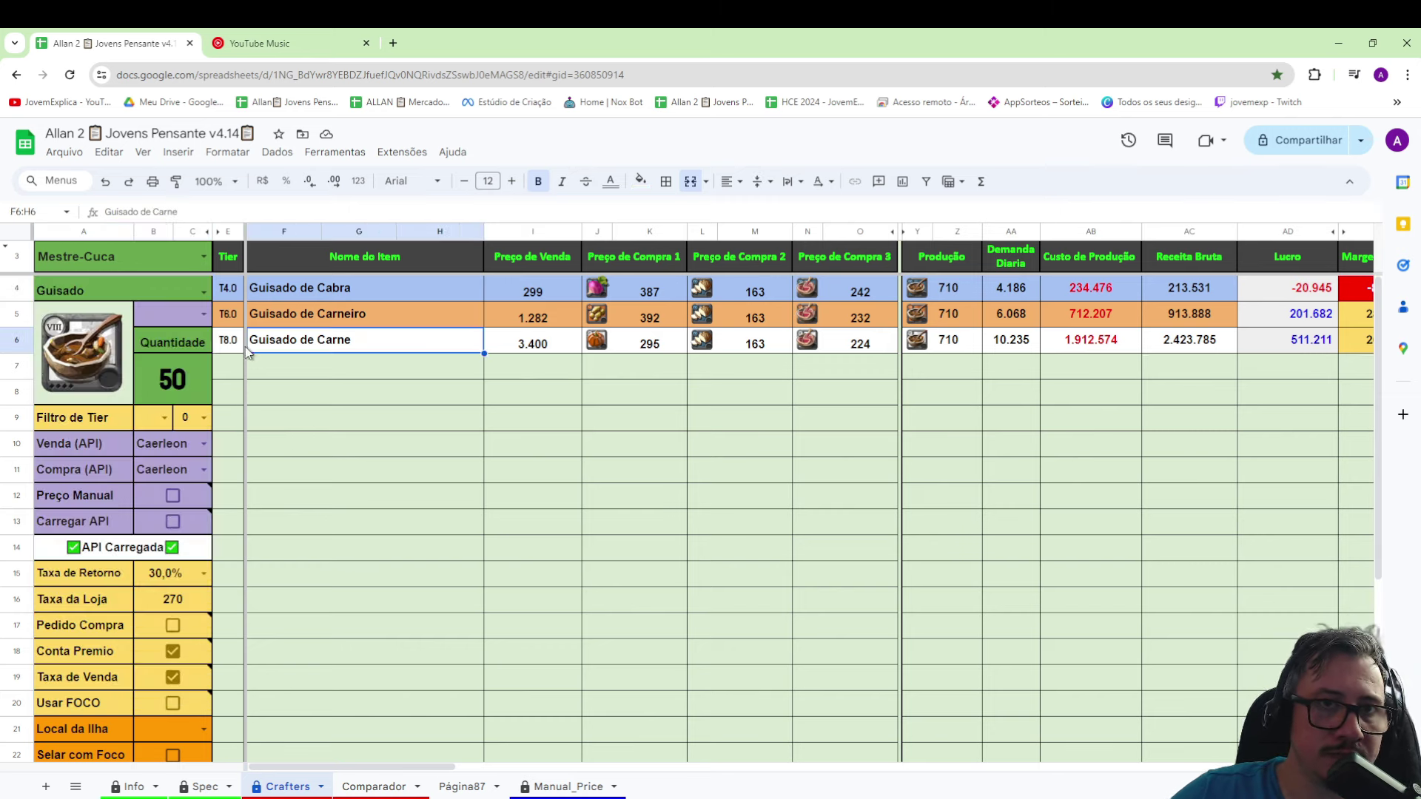
click(200, 290)
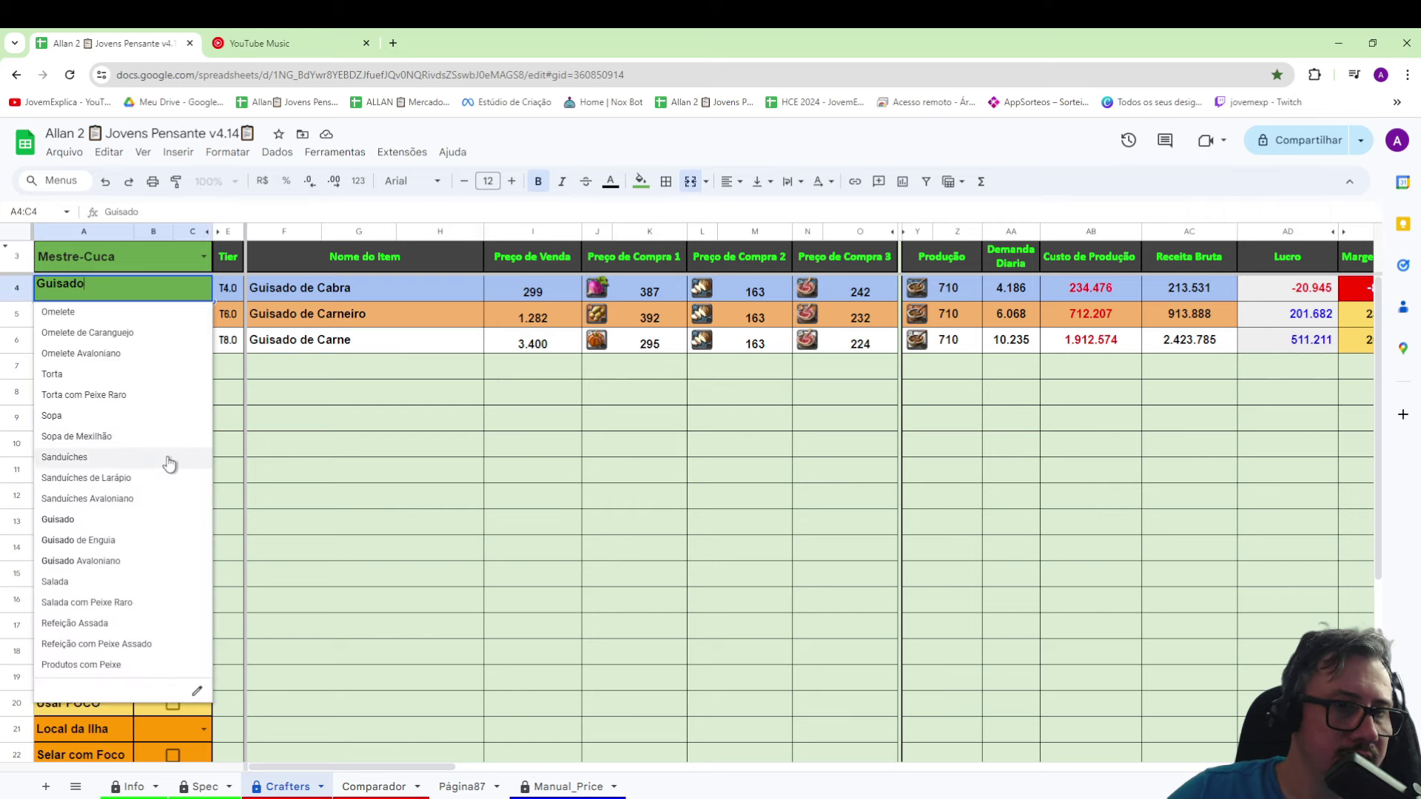
click(147, 548)
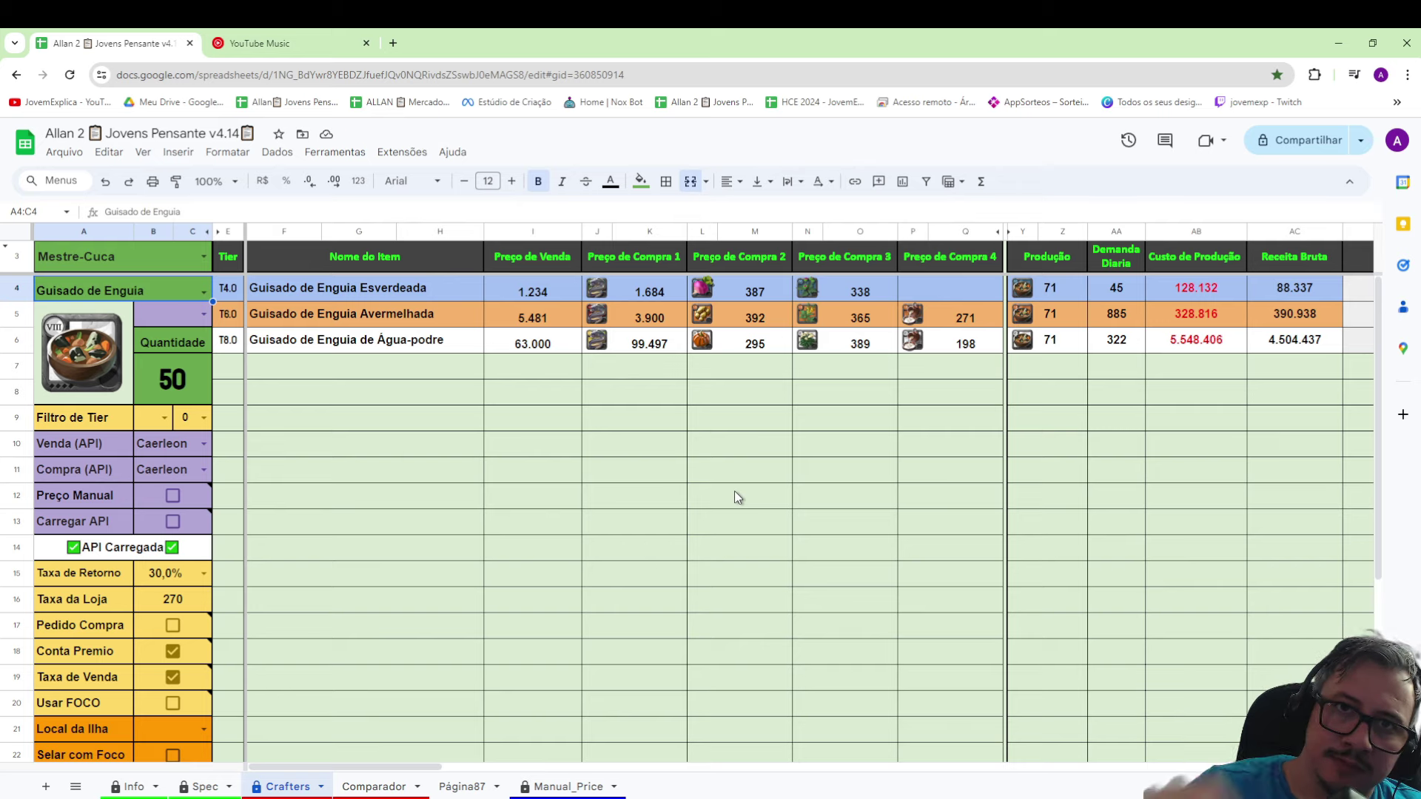
click(922, 362)
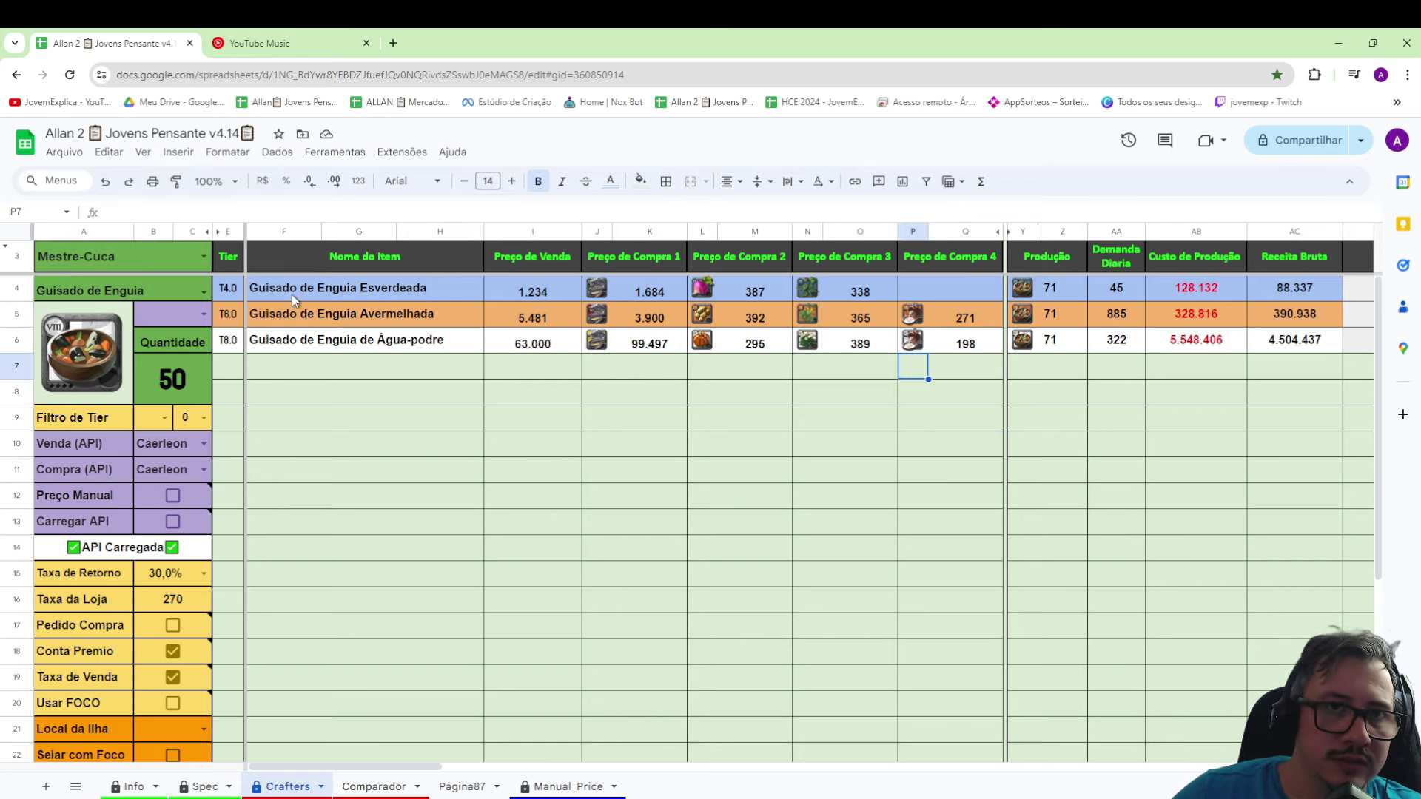
click(213, 181)
click(222, 260)
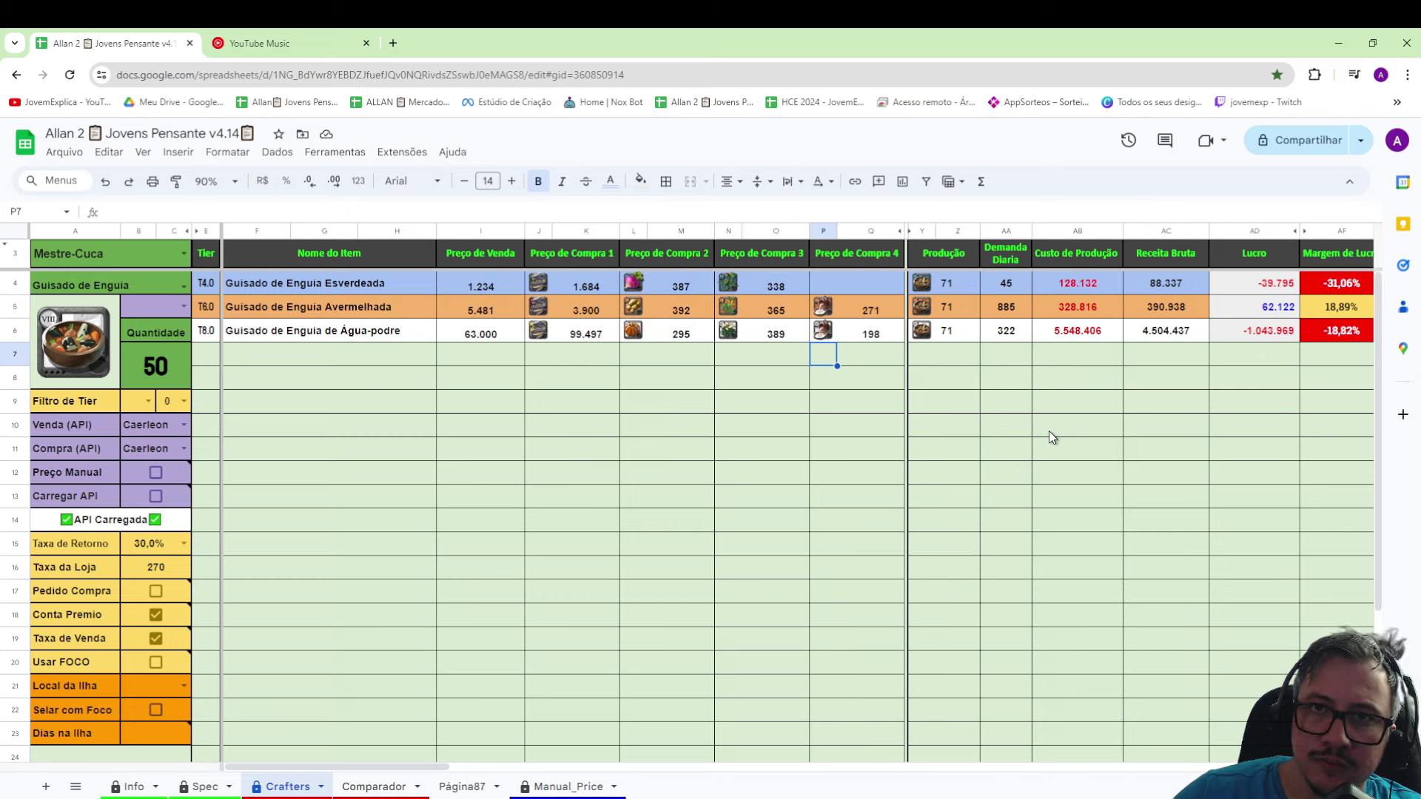
- Check the margin of Guisado de Enguia de Água-podre and the daily demand and production of Guisado de Enguia Avermelhada
click(1325, 332)
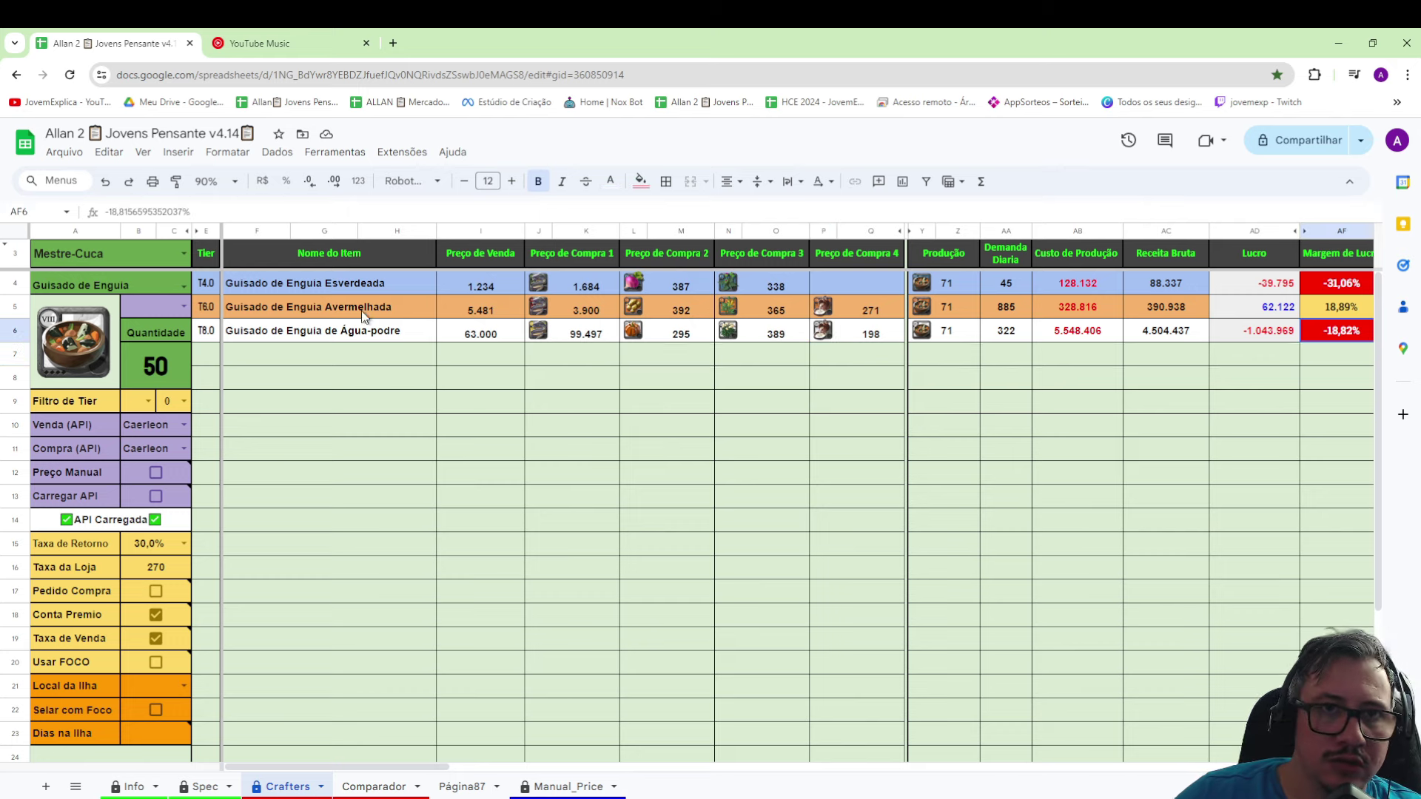
click(304, 315)
click(1006, 313)
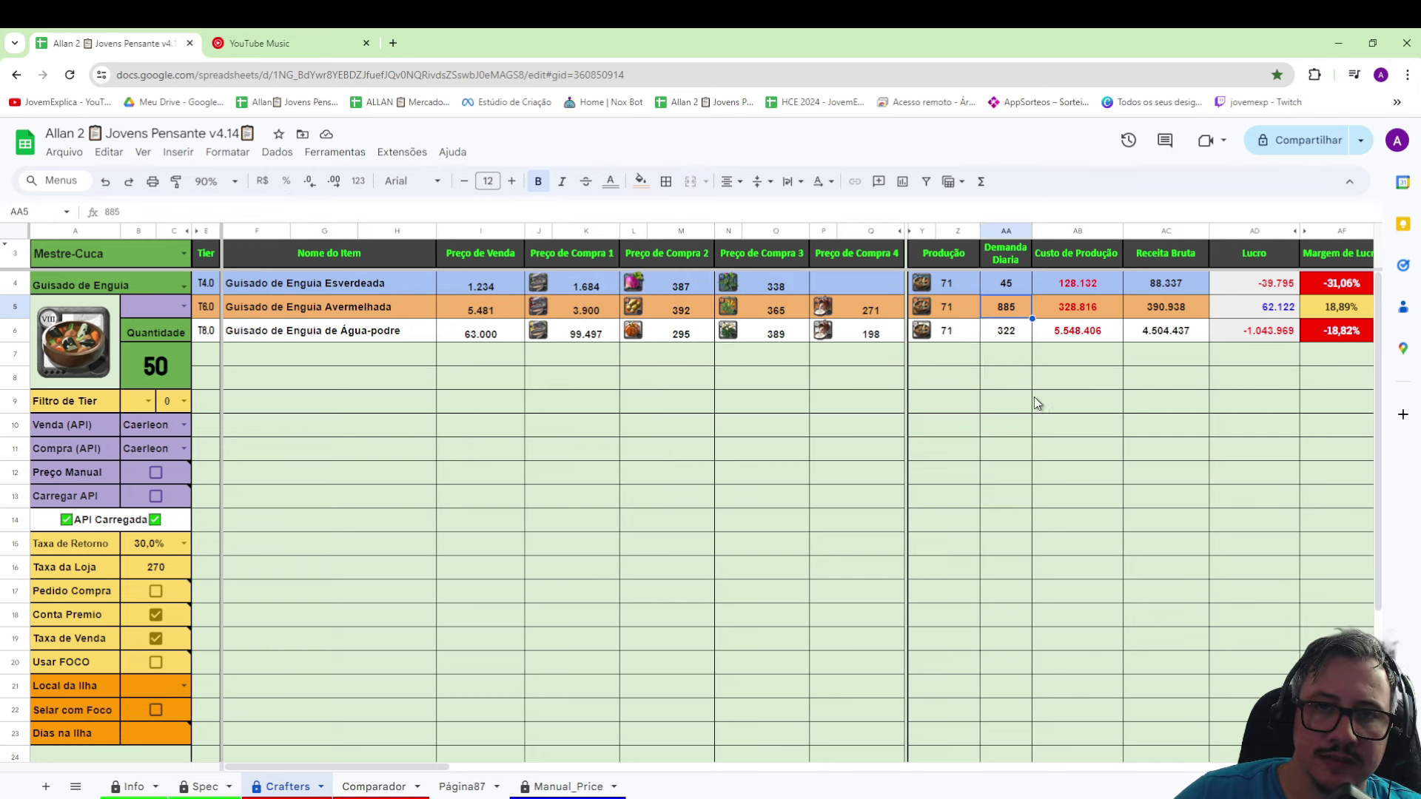
click(972, 314)
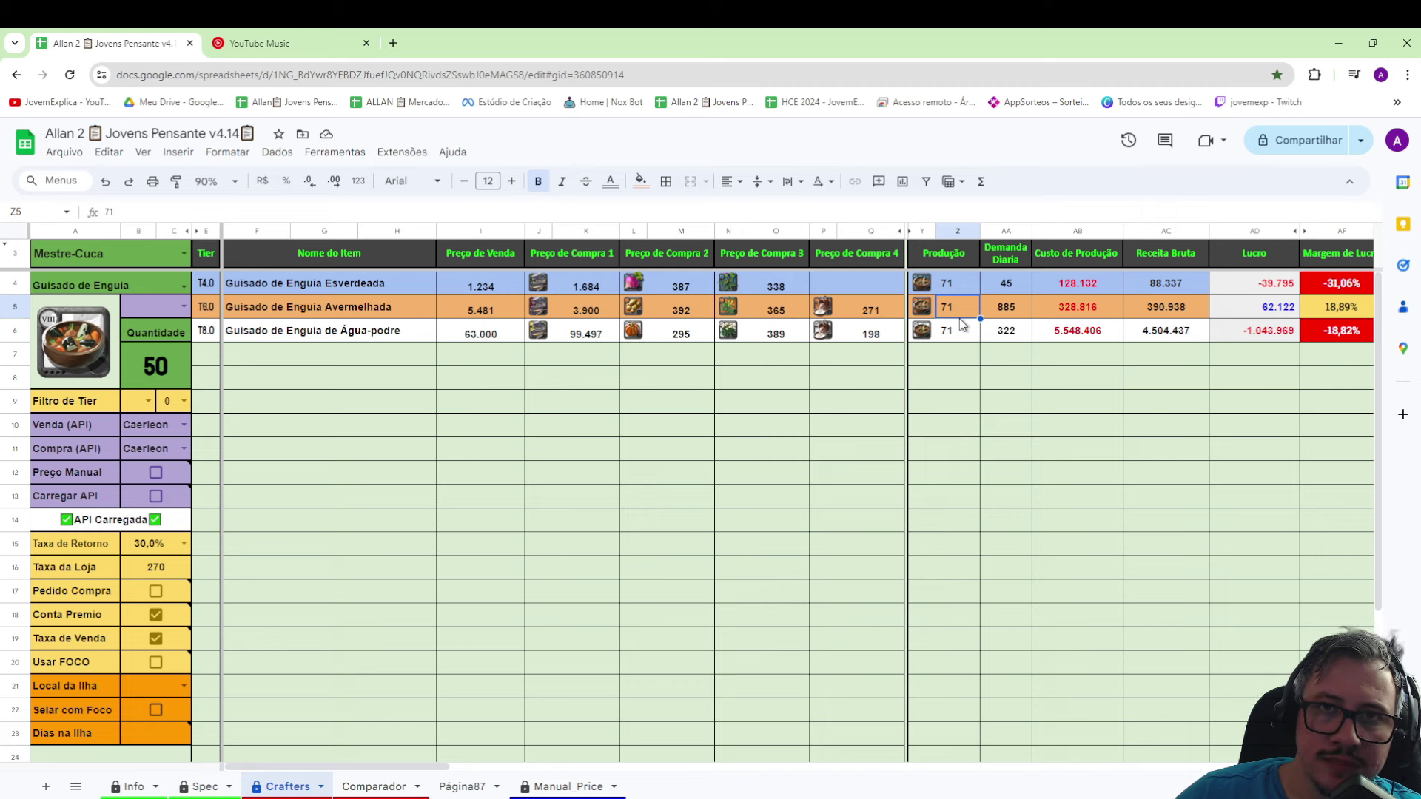
- Set the Guisado de Enguia Quantidade to 100 and check the production, cost and profit of the Avermelhada recipe
click(156, 366)
text(100)
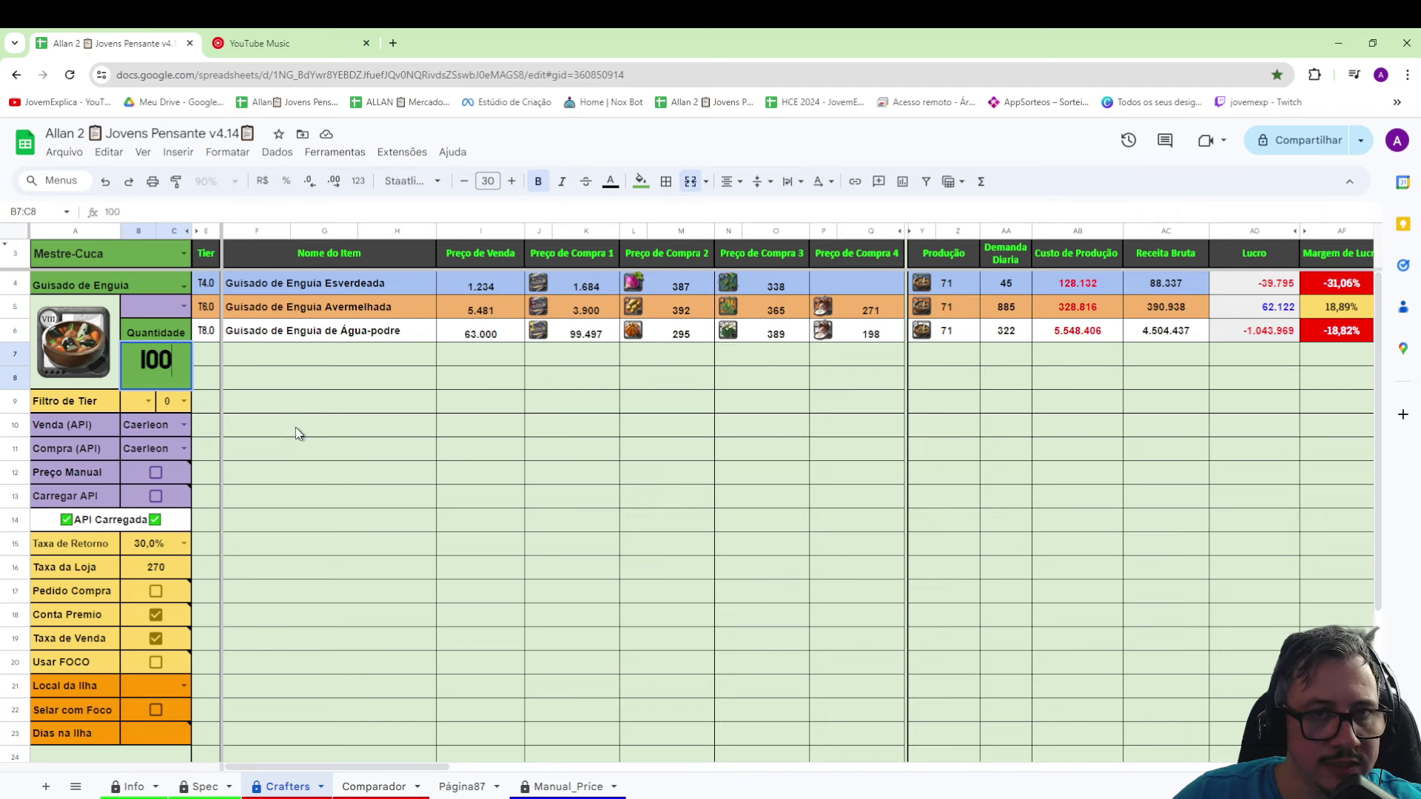
click(295, 428)
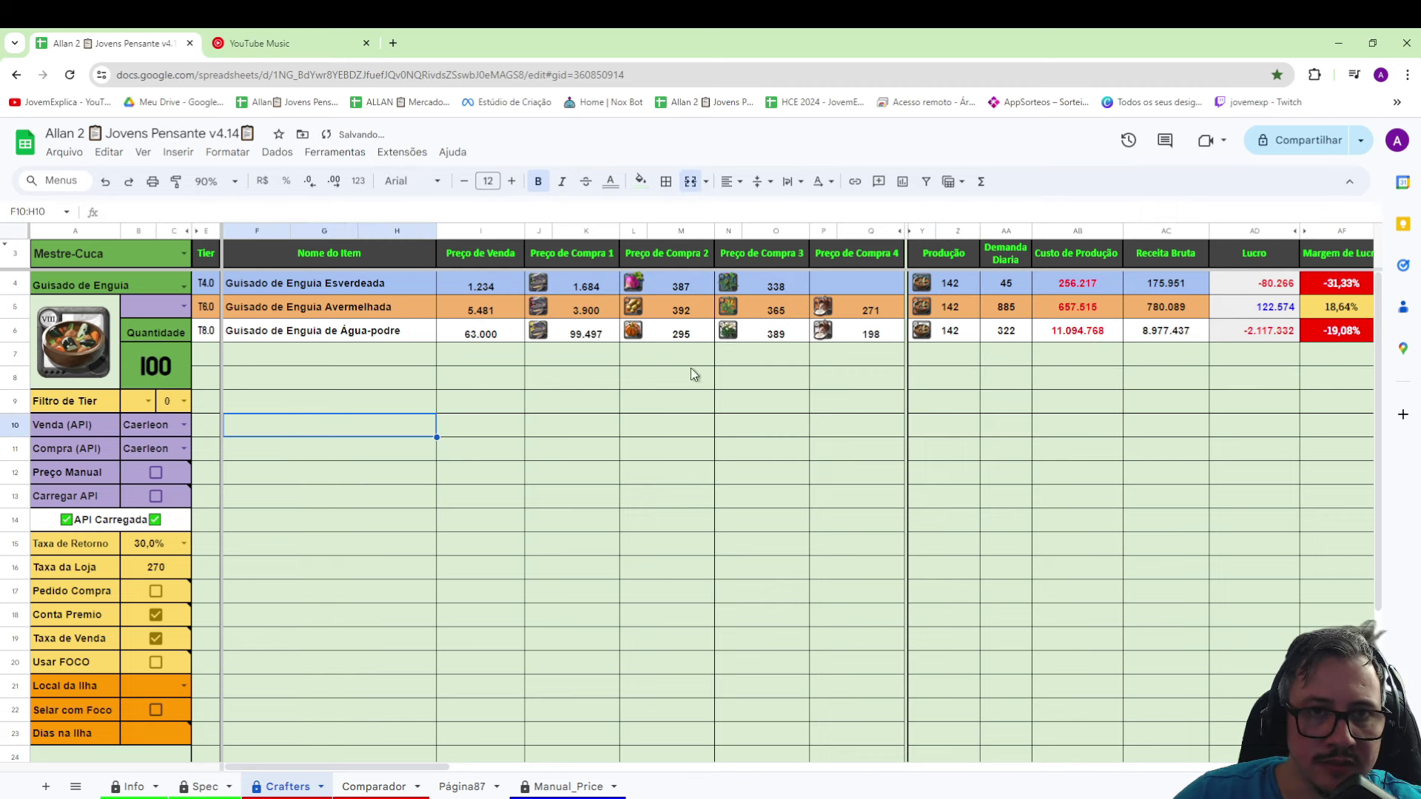
click(952, 316)
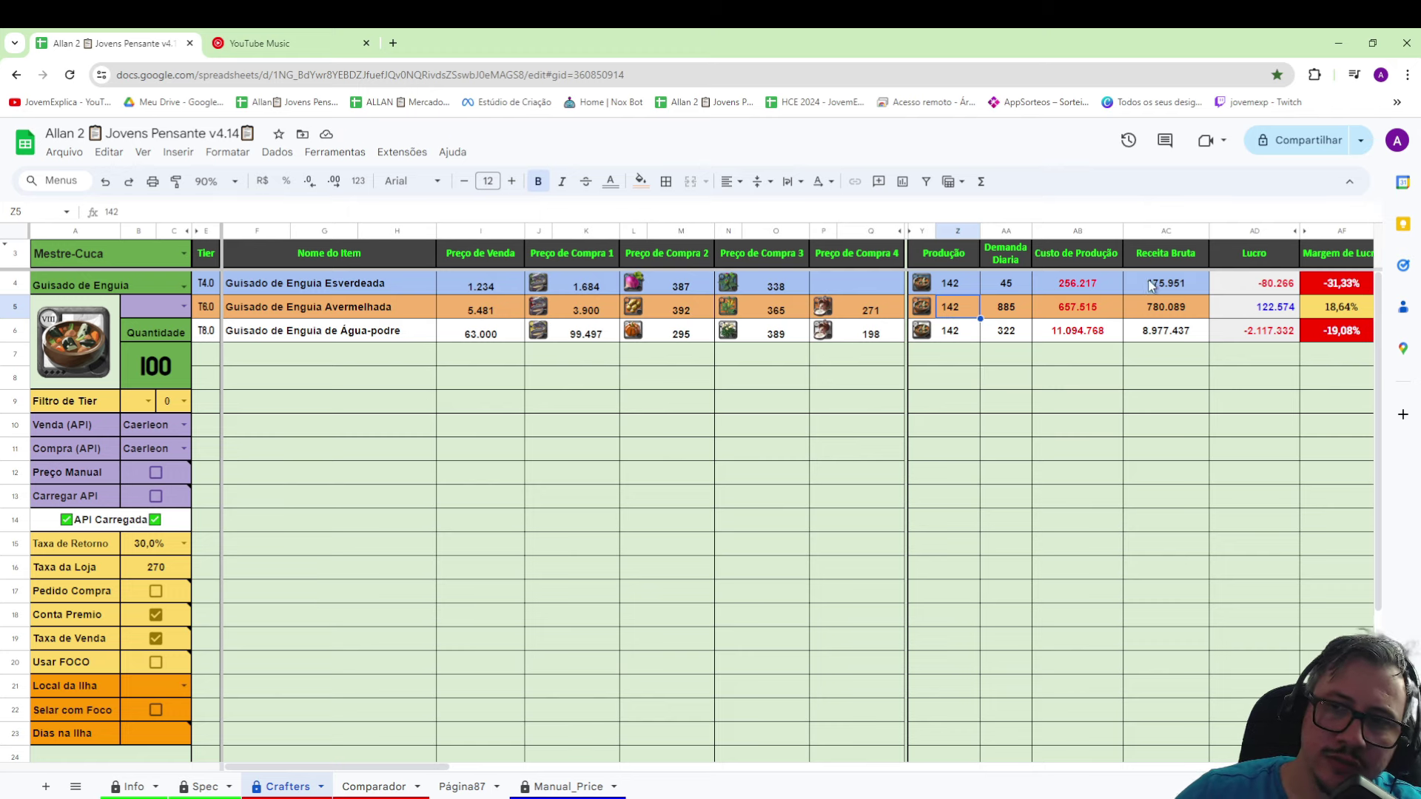
click(1103, 315)
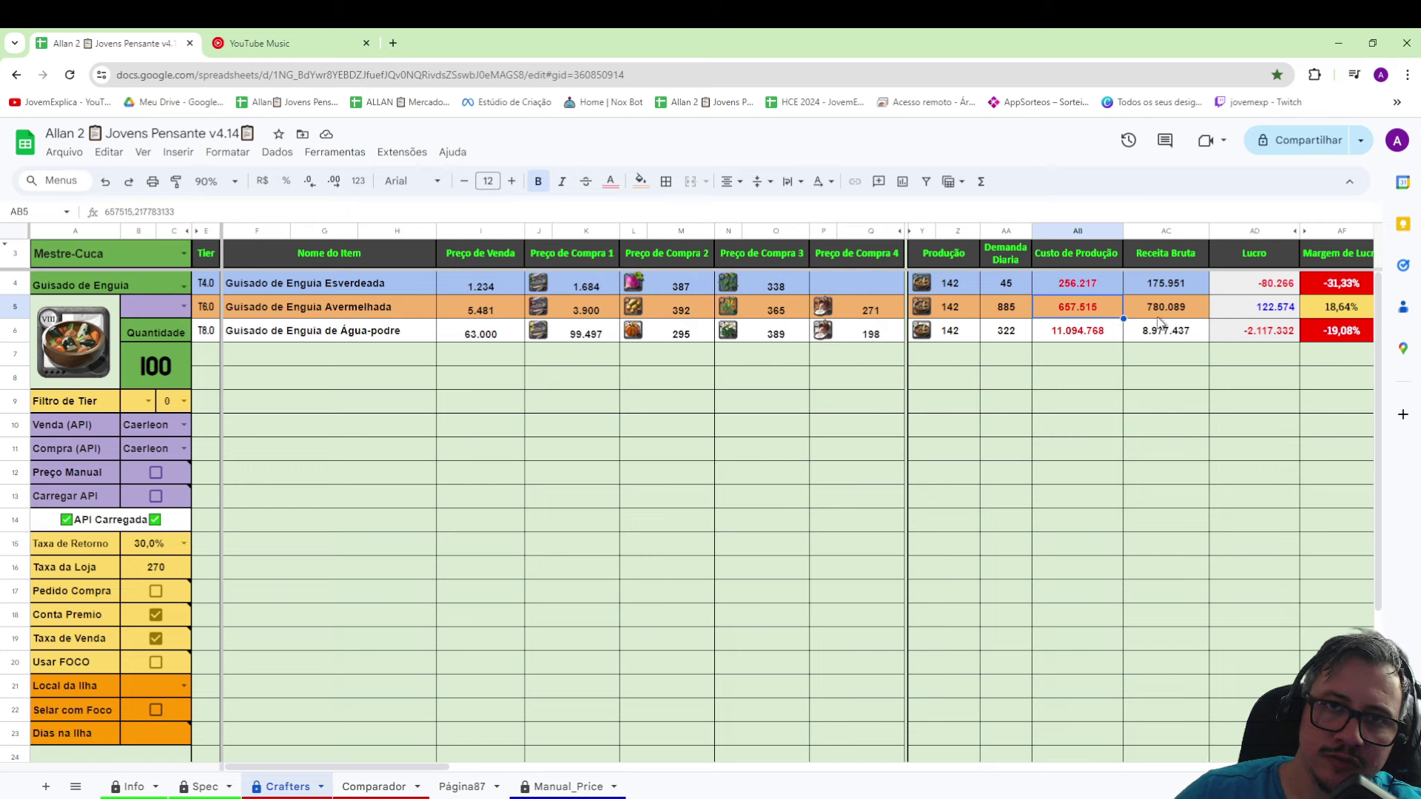
click(1255, 327)
click(1104, 308)
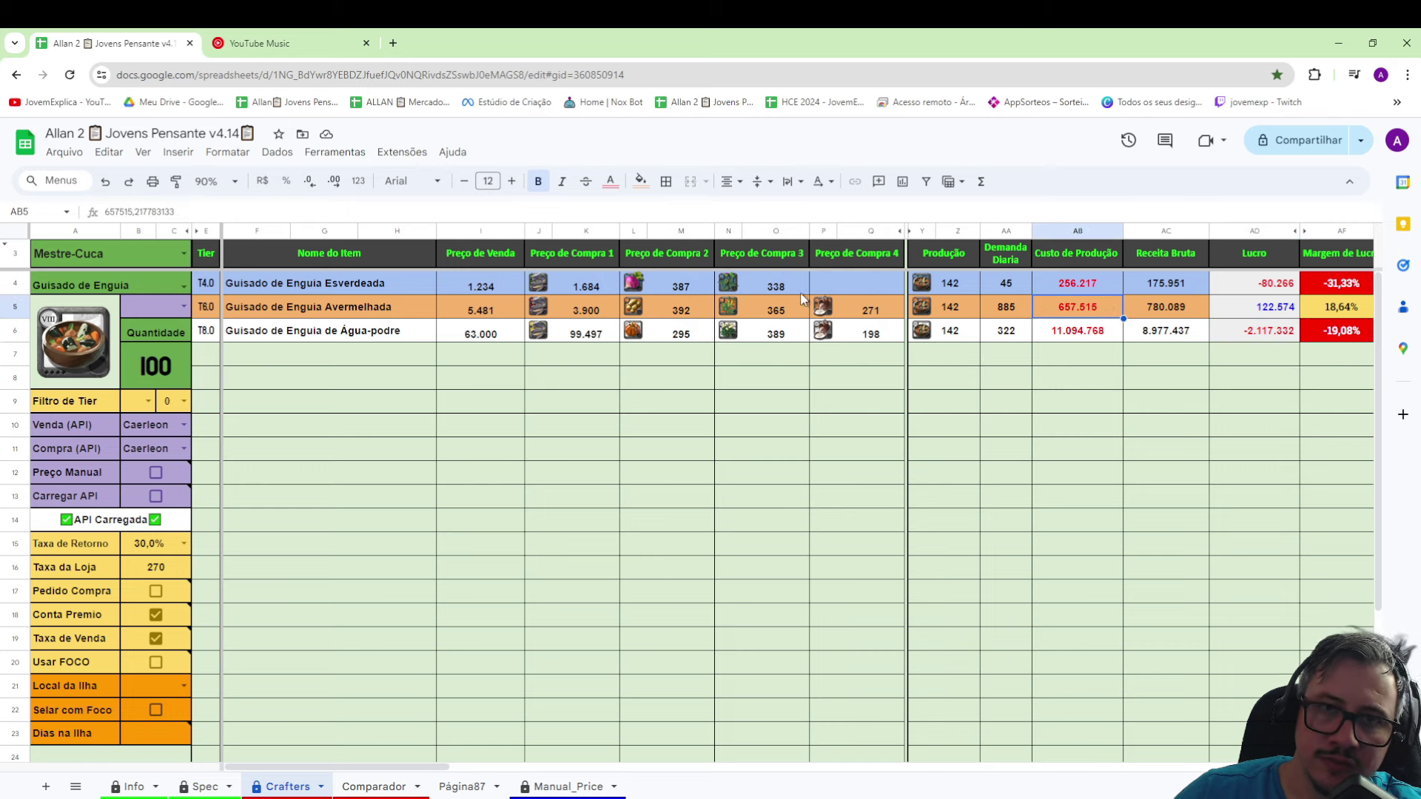
- Enlarge the sheet to 125% and compare Guisado de Enguia Avermelhada's profit, cost and margin, and its production against daily demand
click(211, 181)
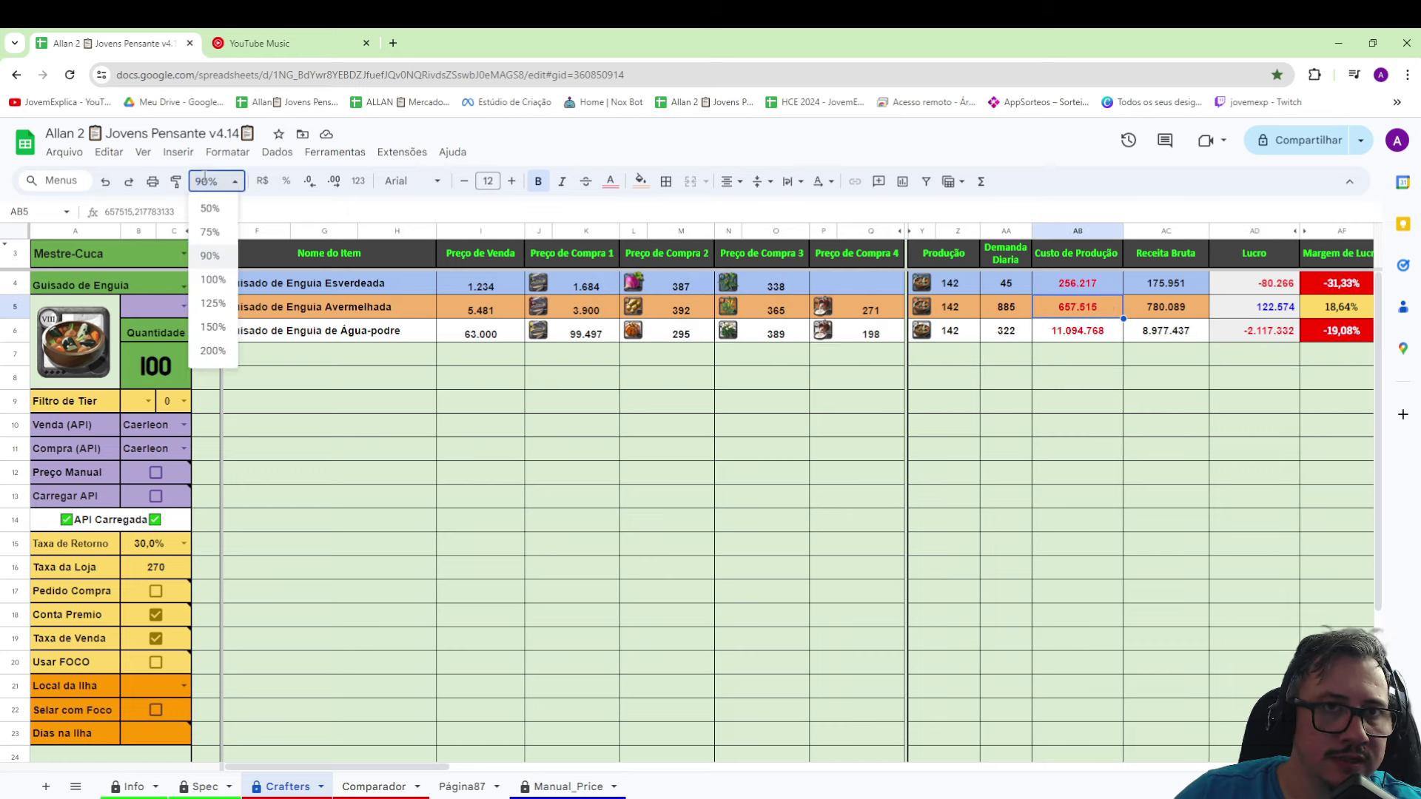
click(211, 305)
drag(373, 767, 496, 766)
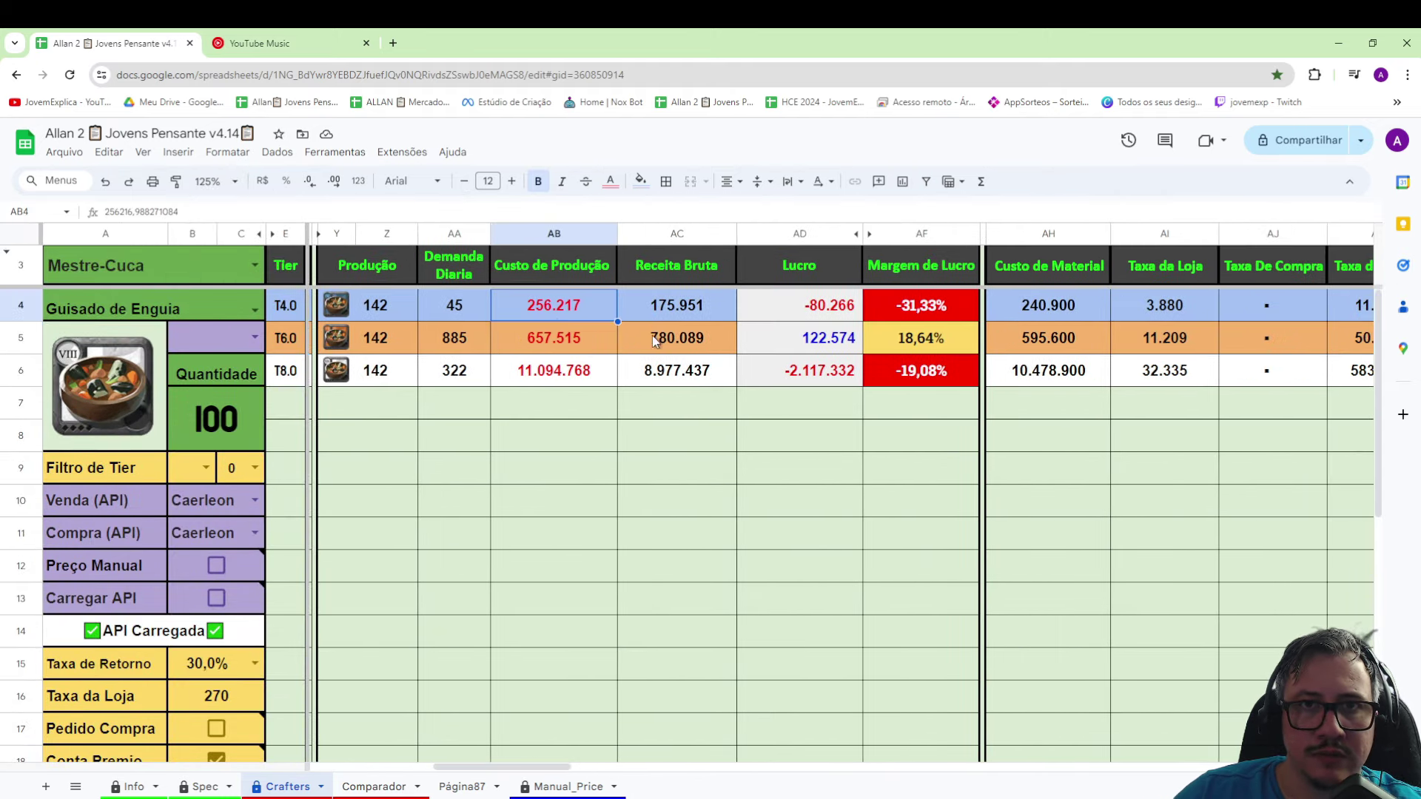
click(773, 341)
click(547, 346)
click(926, 342)
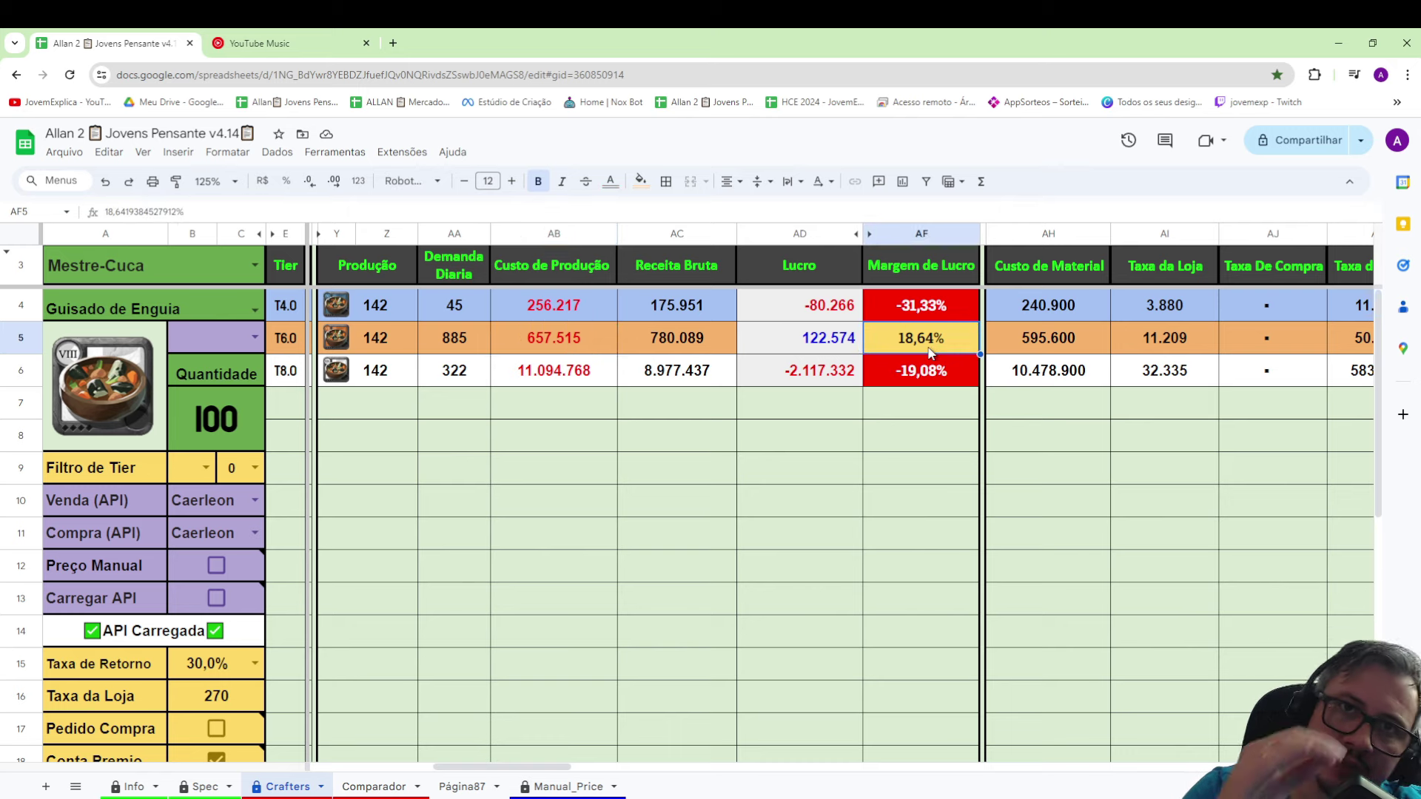
click(455, 339)
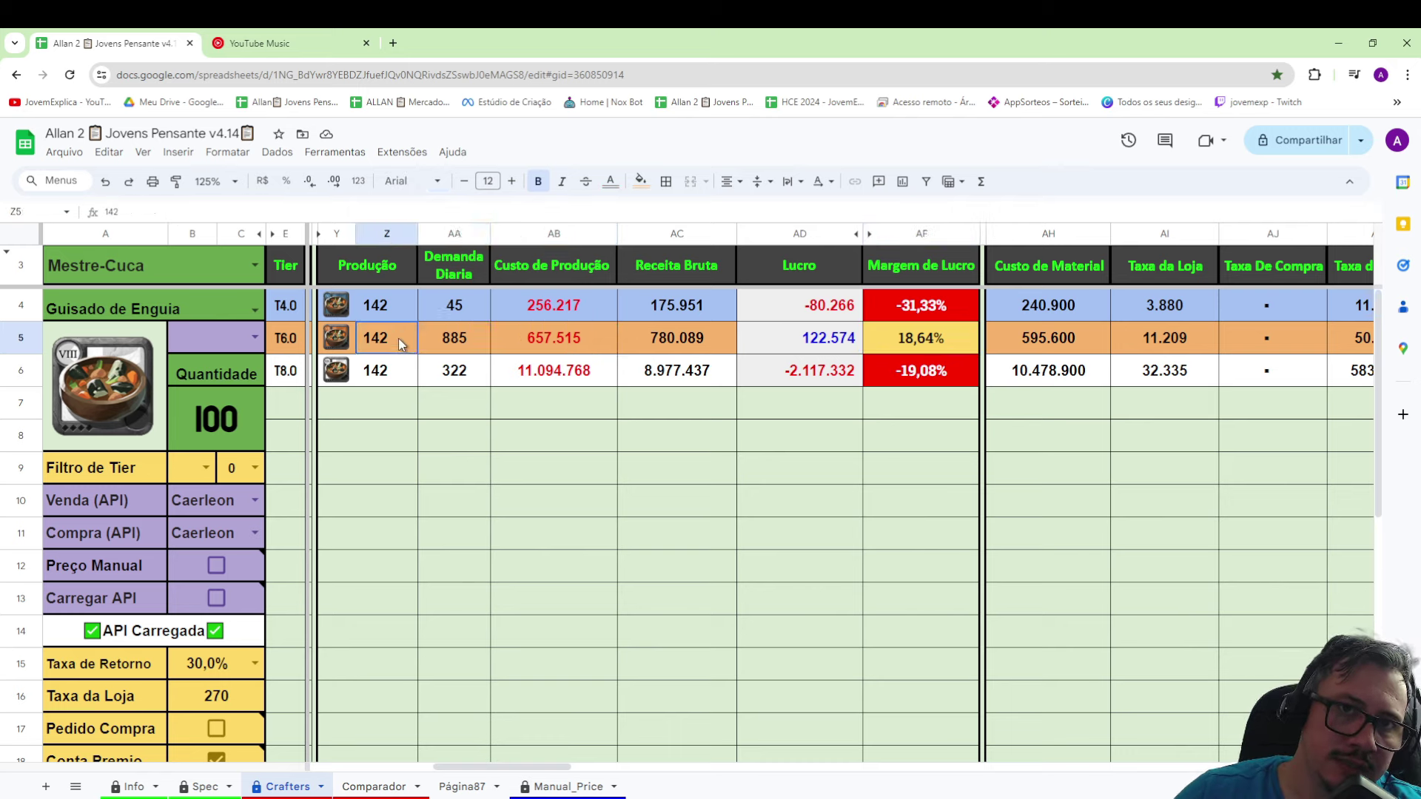
drag(398, 338, 459, 341)
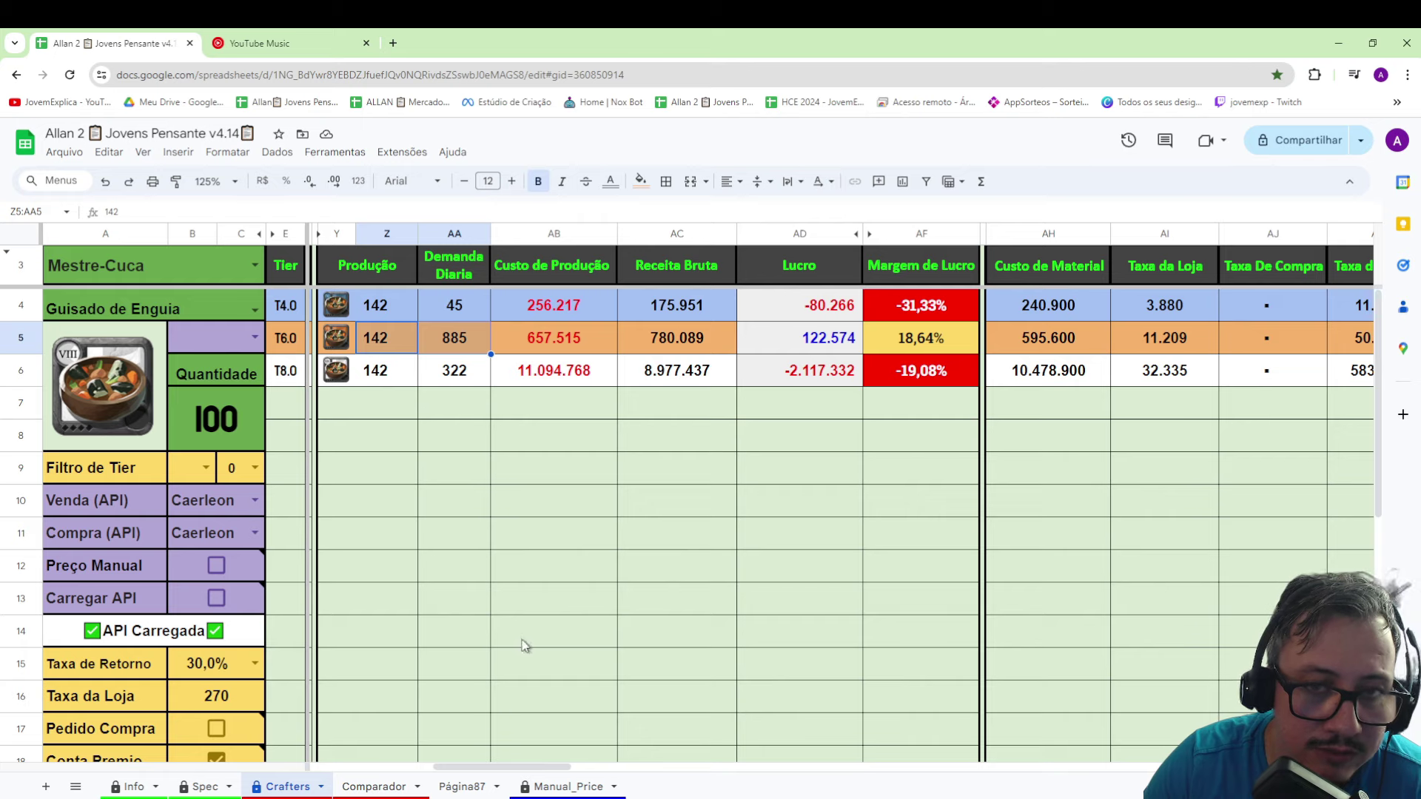
- Switch the recipe category to Guisado Avaloniano and set the sheet zoom to 90%
drag(557, 767, 387, 767)
click(252, 310)
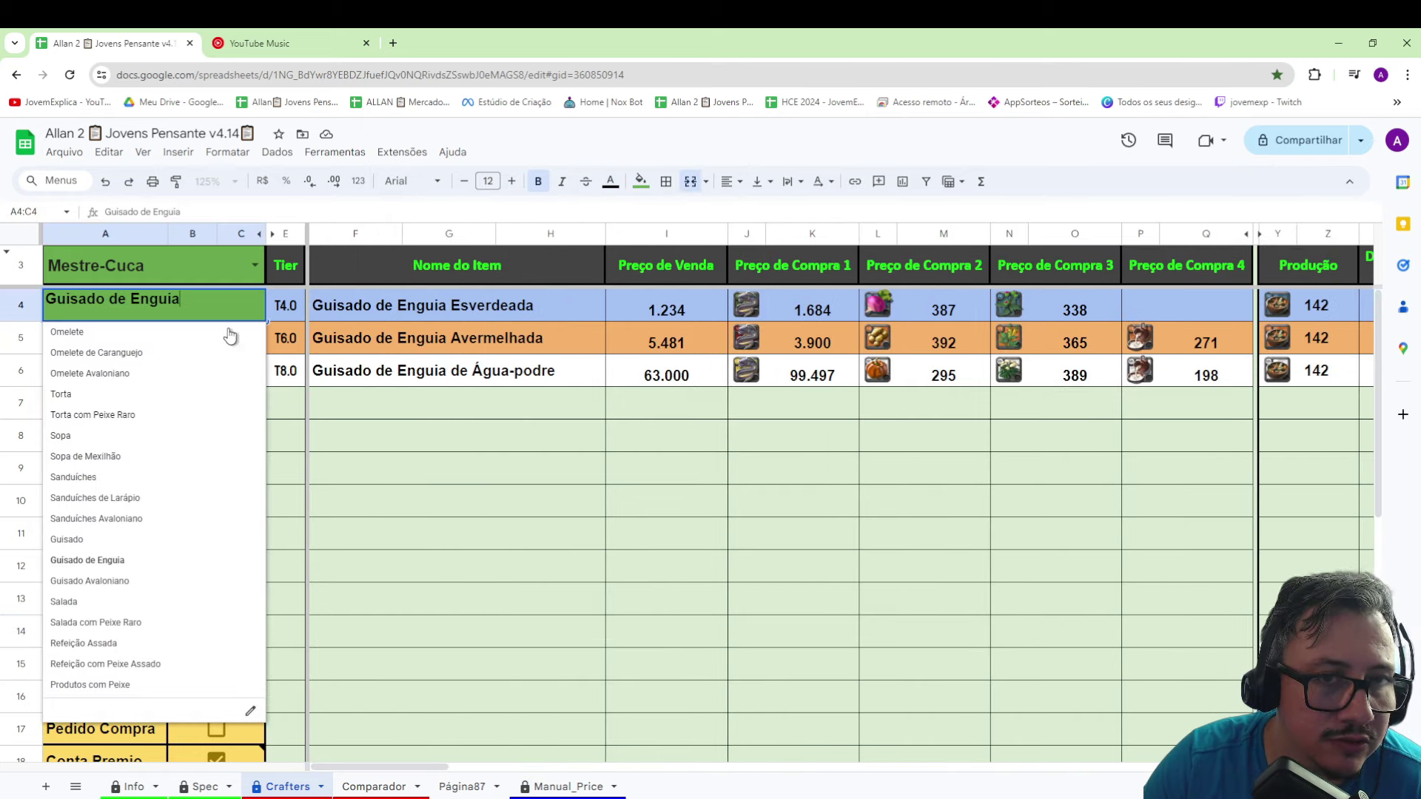
click(158, 582)
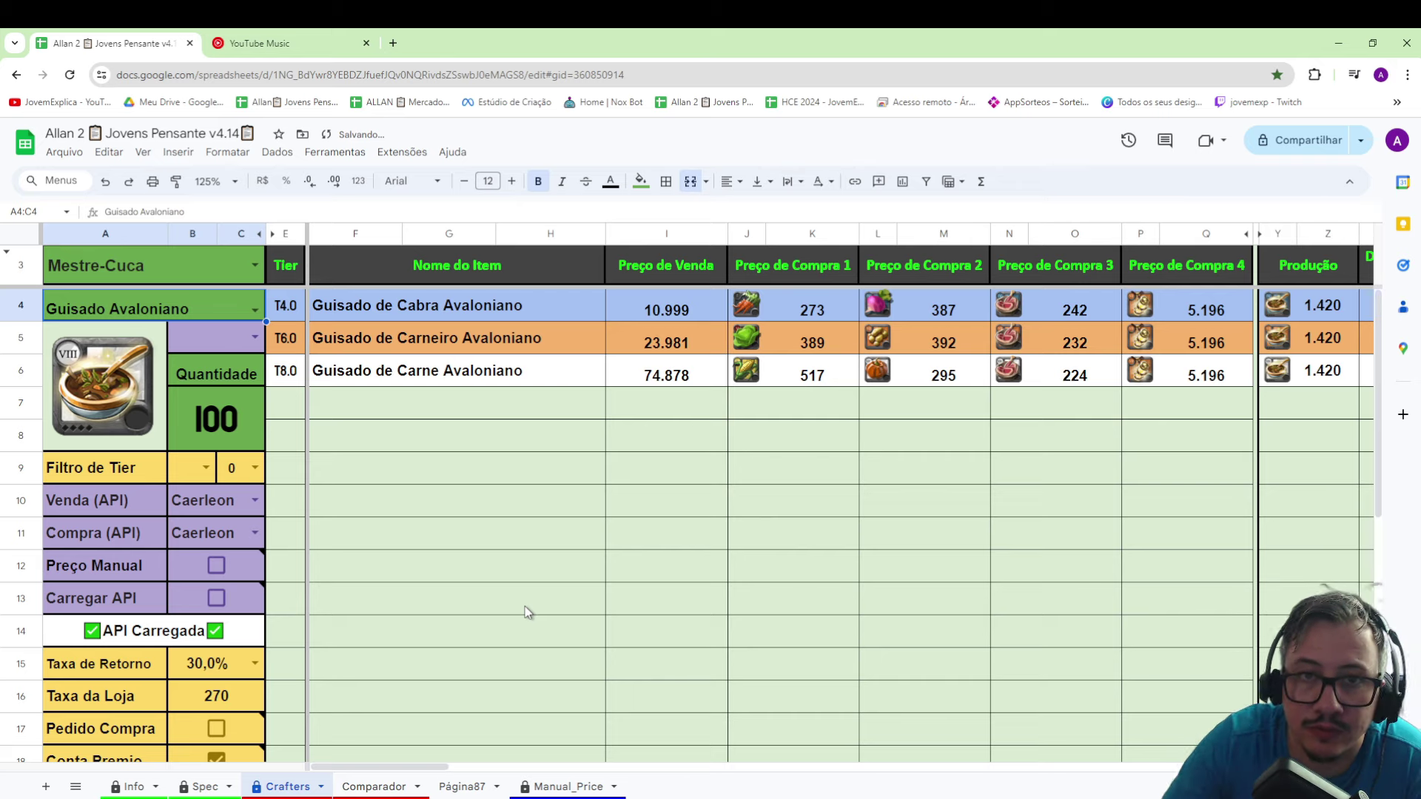
click(214, 182)
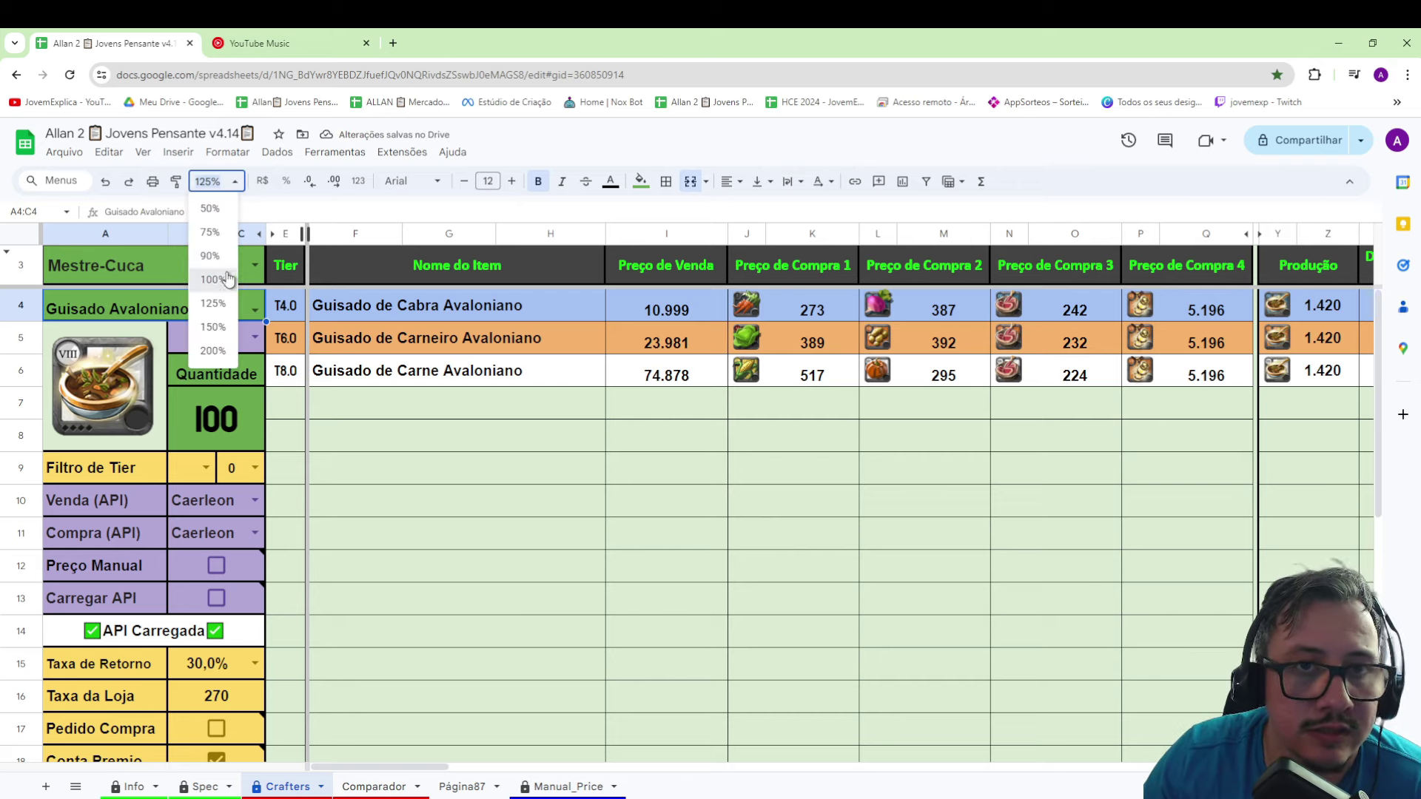
click(212, 279)
click(215, 182)
click(212, 257)
click(992, 406)
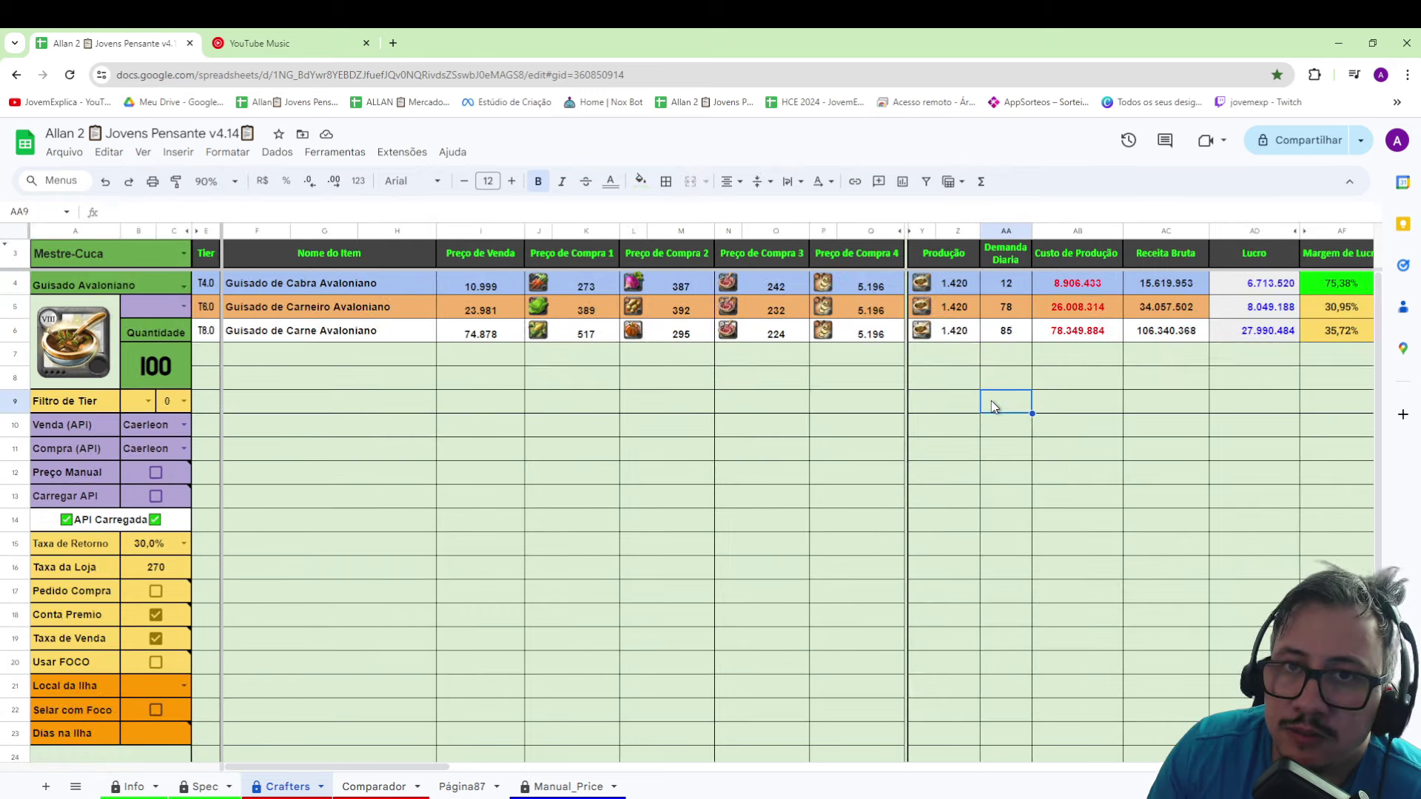
- Check the daily demand of the Guisado Avaloniano recipes, set the Quantidade to 5, and select Guisado de Carne Avaloniano
click(1003, 288)
click(1007, 309)
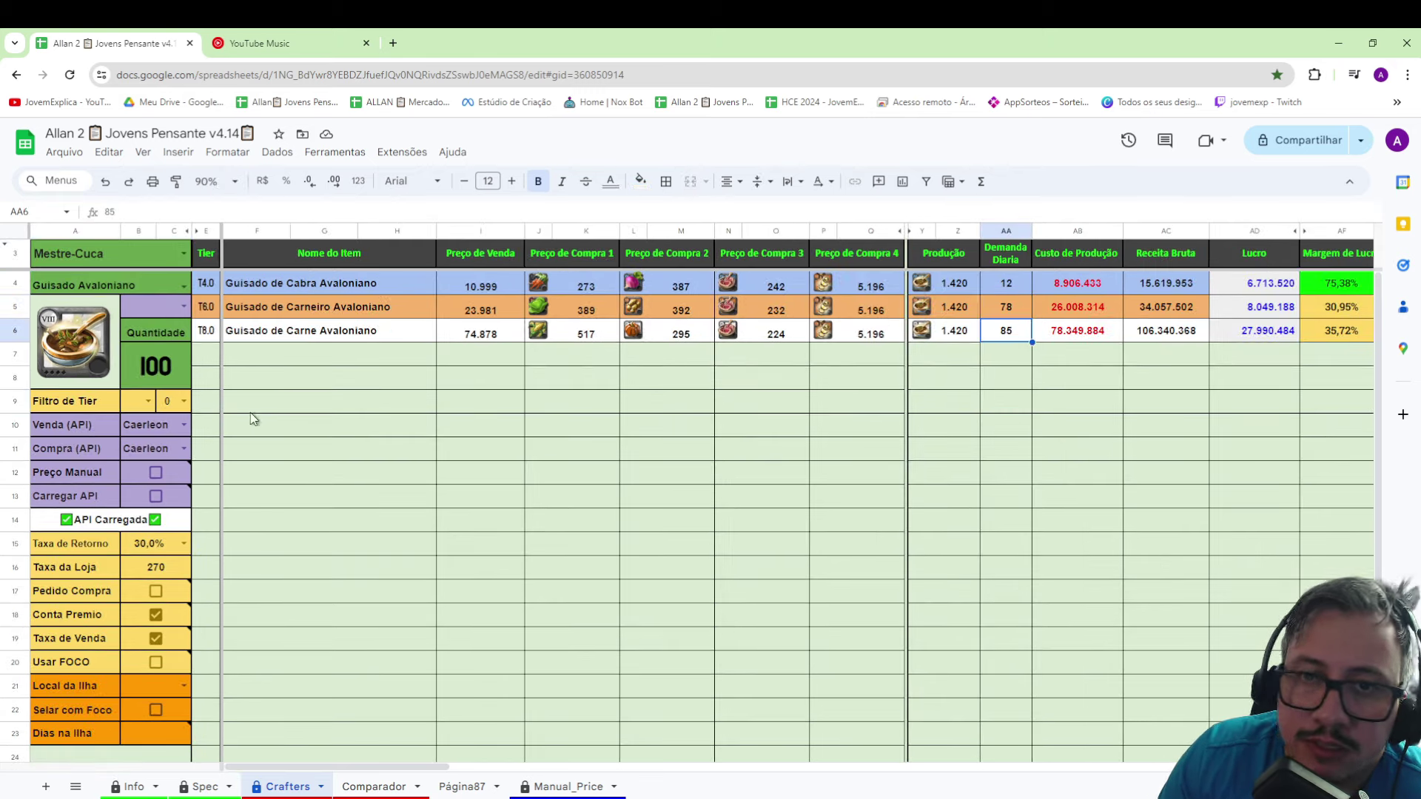
click(154, 370)
text(5)
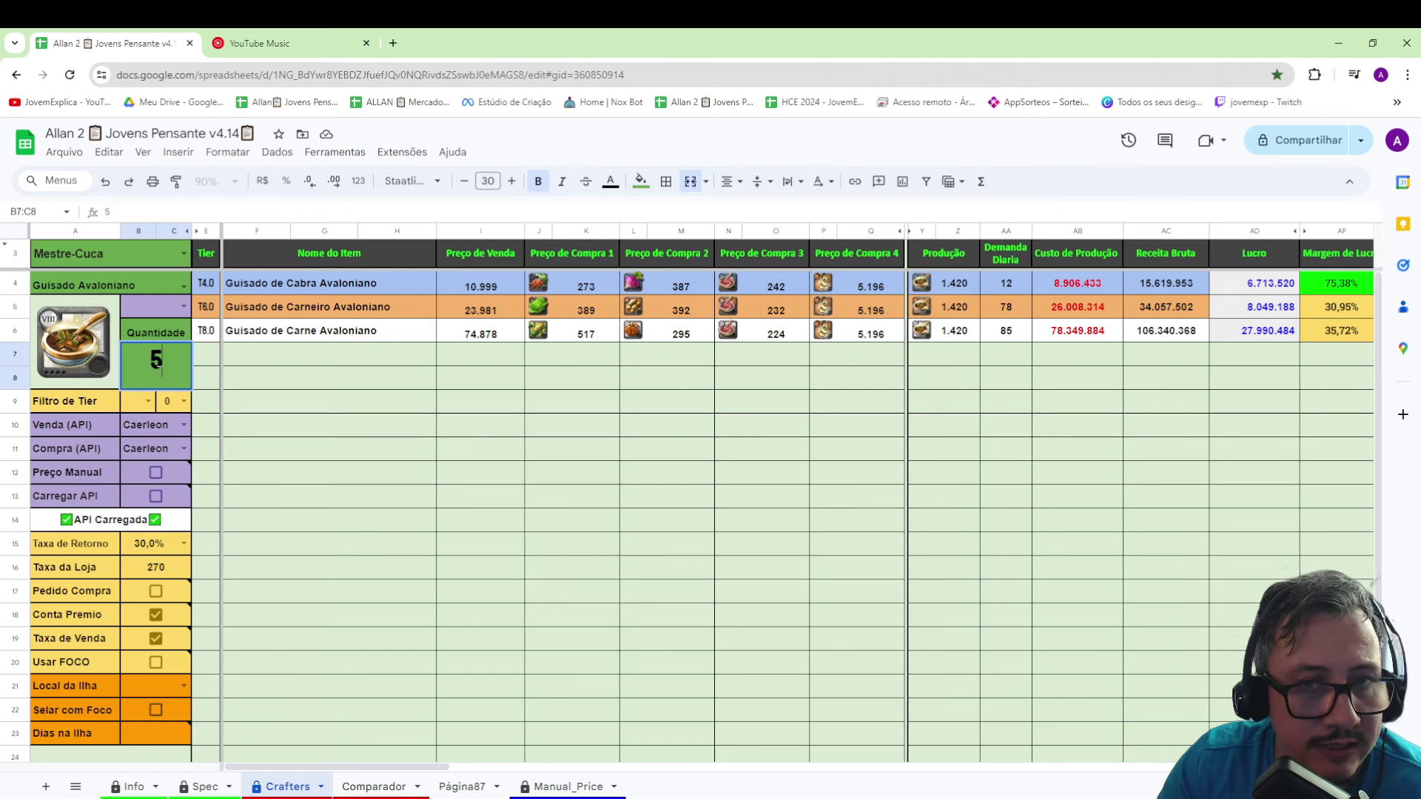
key(Return)
click(1134, 364)
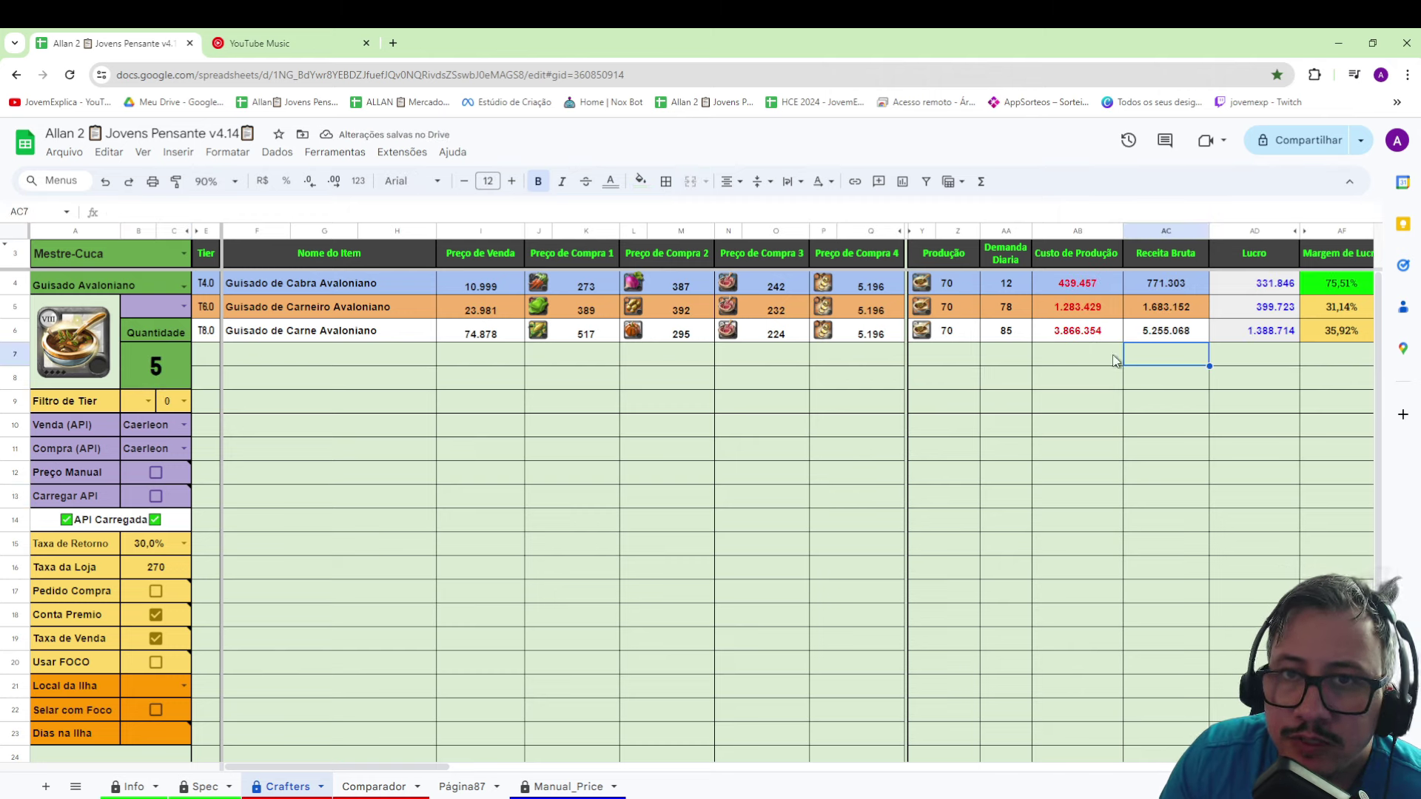
click(392, 330)
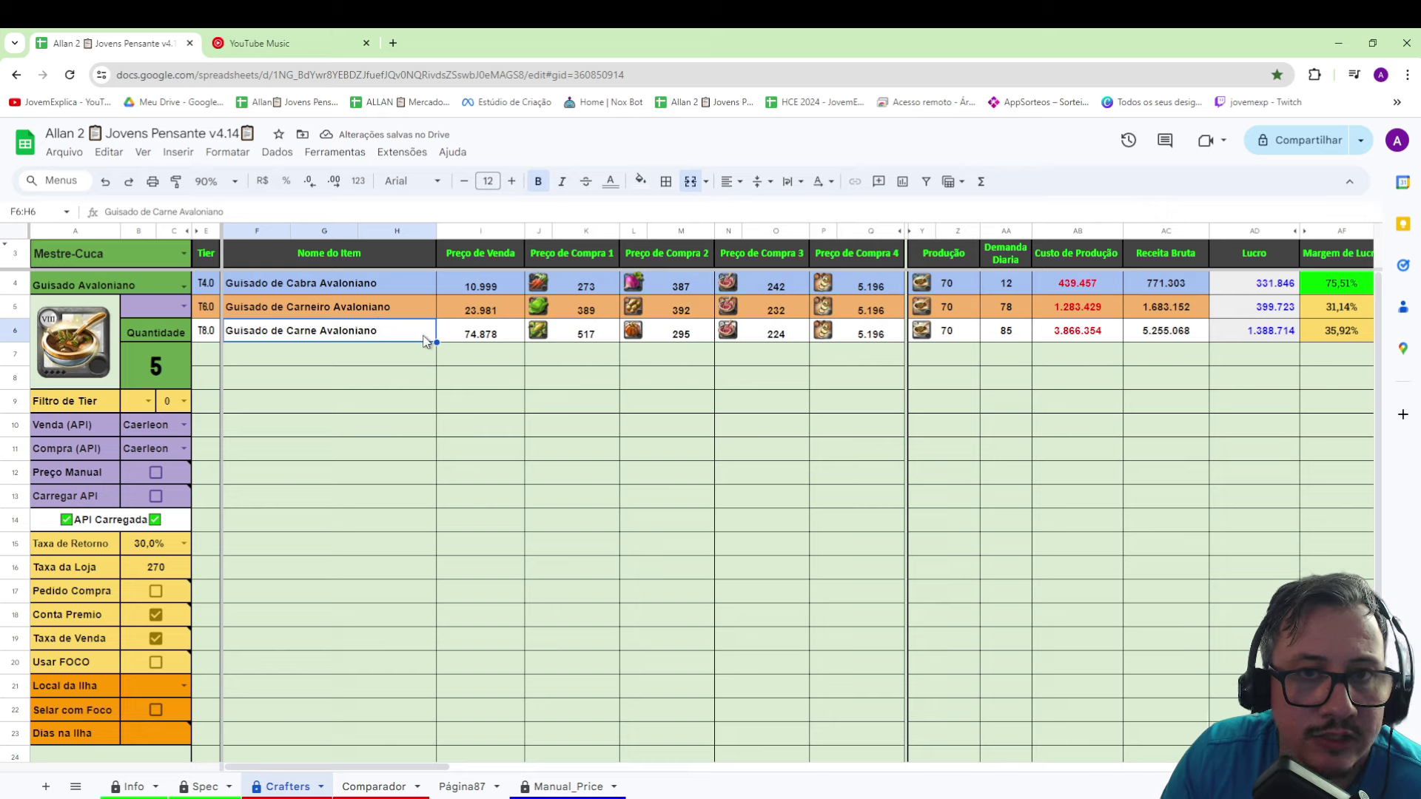
- Check Guisado de Carne Avaloniano's daily demand, set the Quantidade to 4, and check the recipe's production
click(1020, 332)
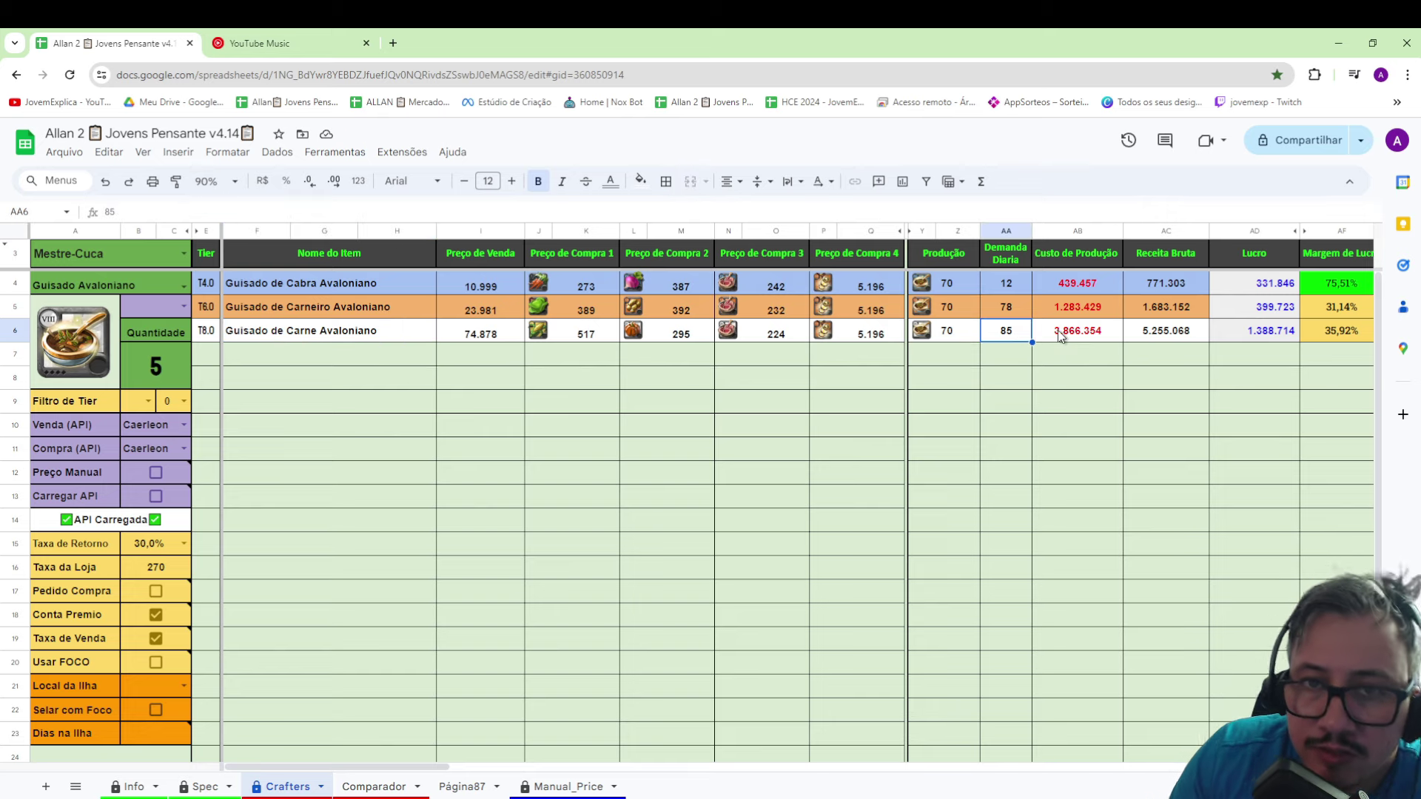
click(179, 368)
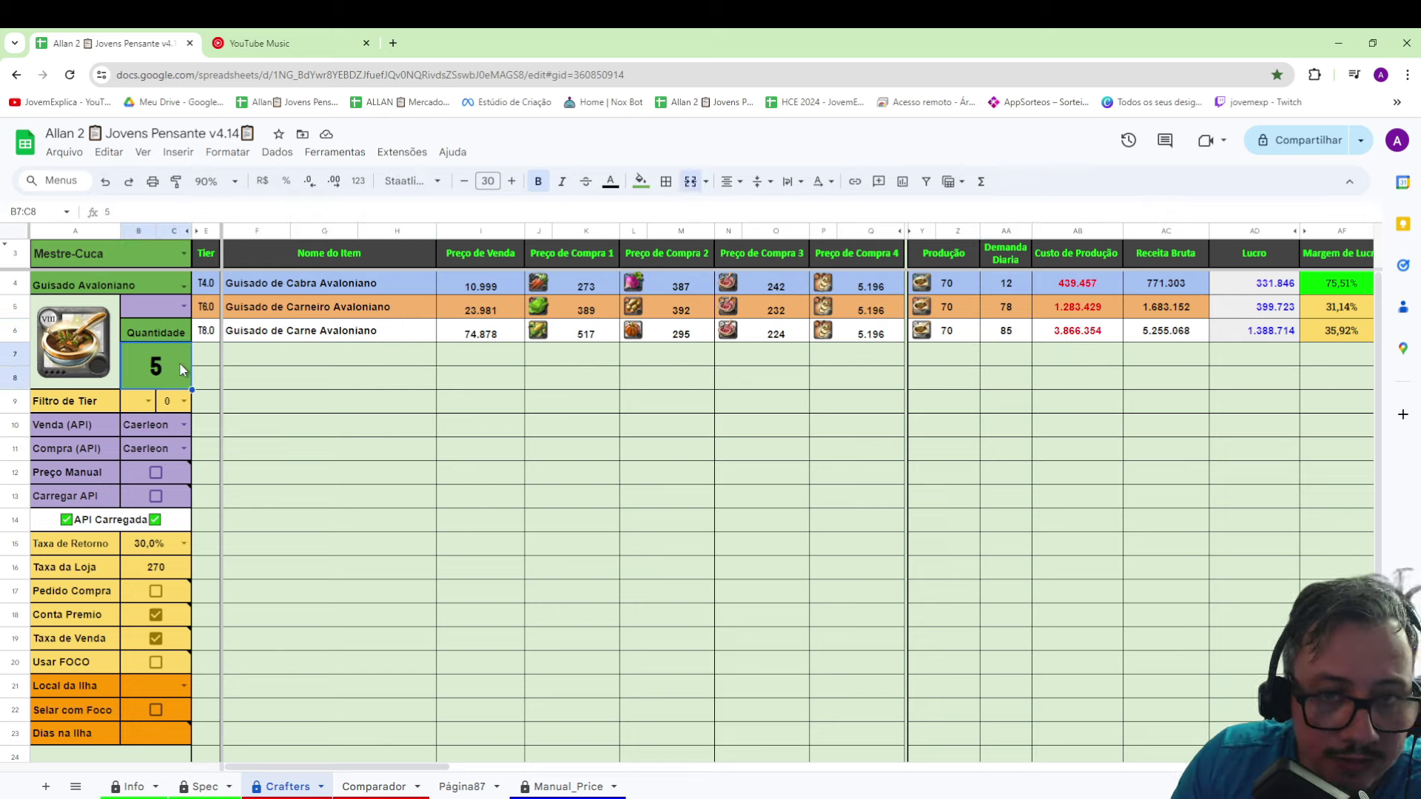
text(4)
click(267, 440)
click(951, 333)
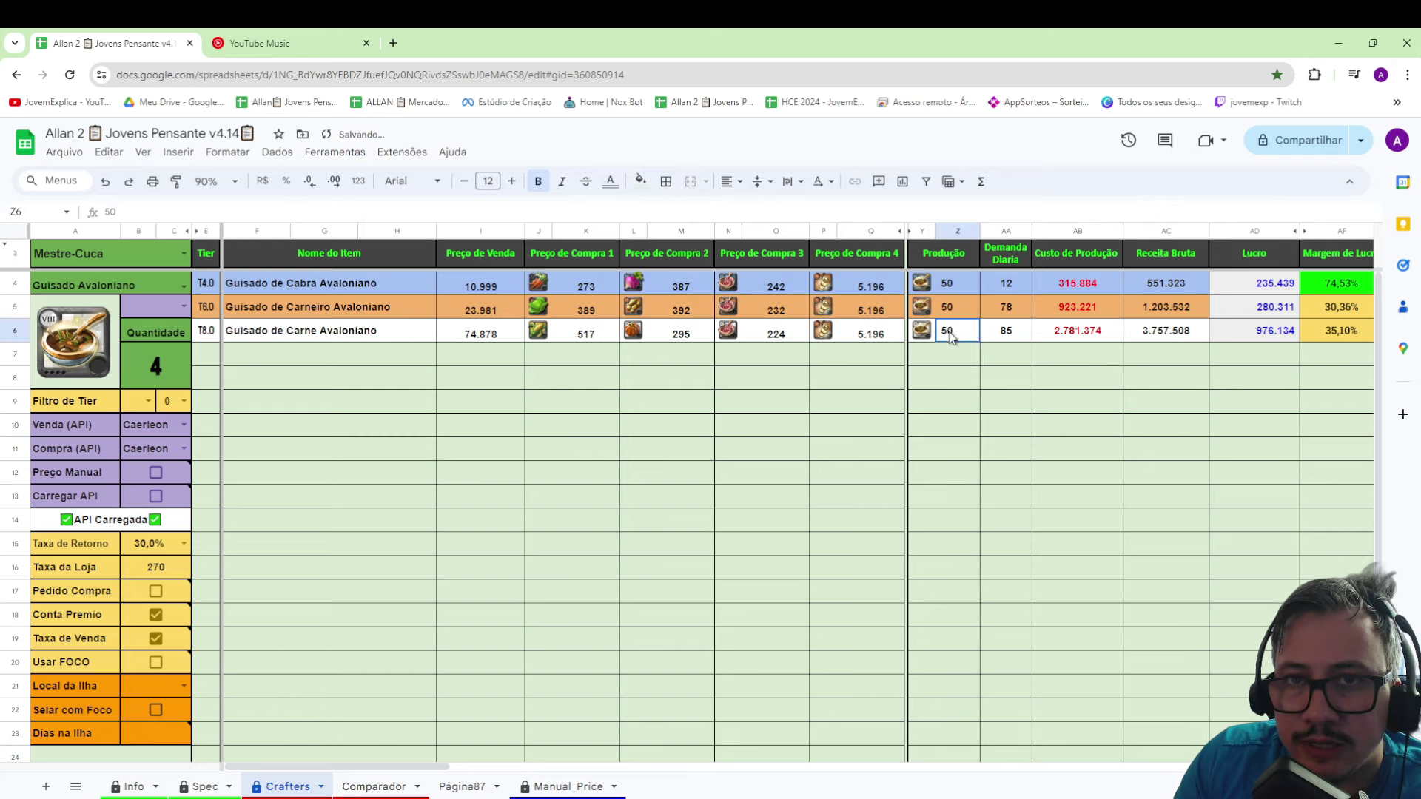
- Set the Quantidade to 3 and check Guisado de Carne Avaloniano's production cost
click(185, 383)
text(3)
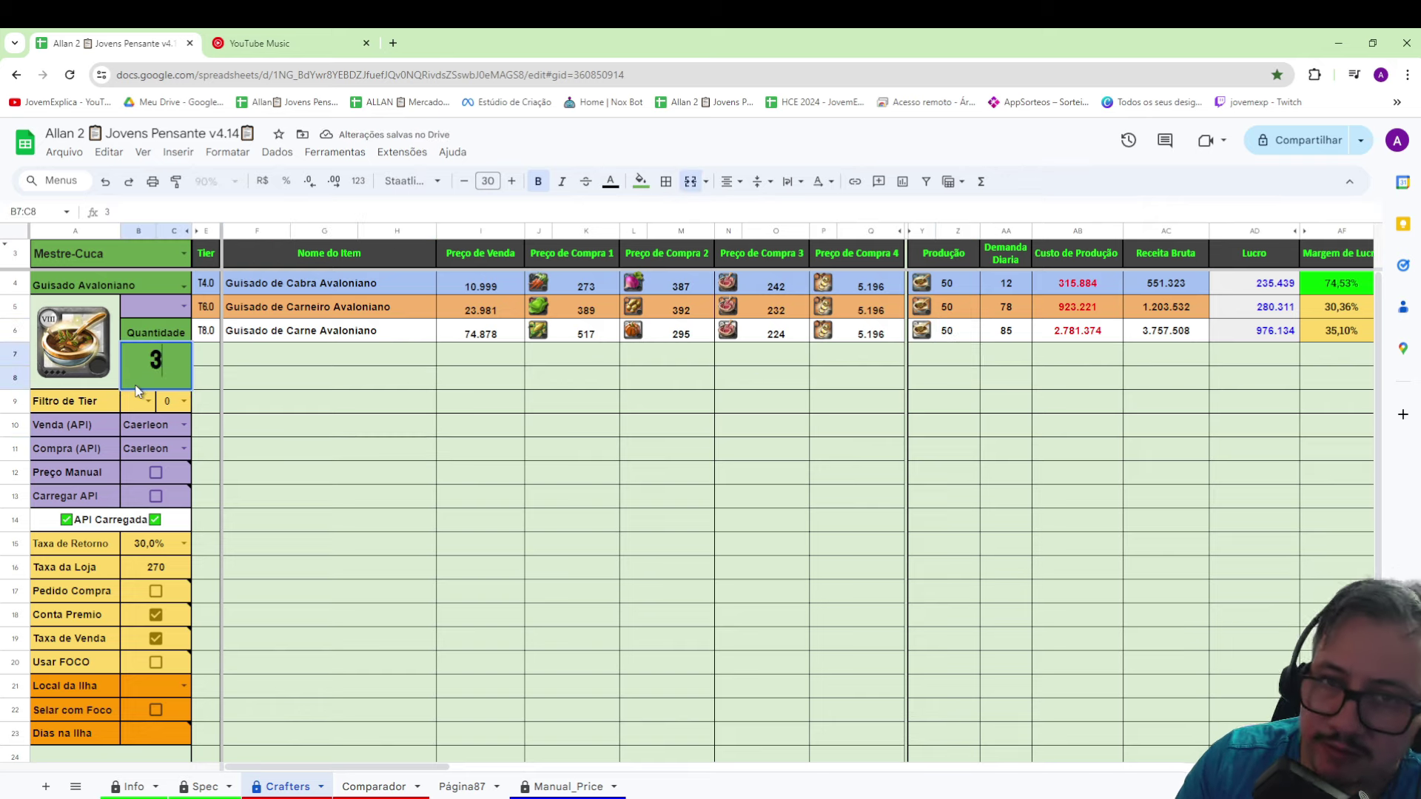
click(803, 409)
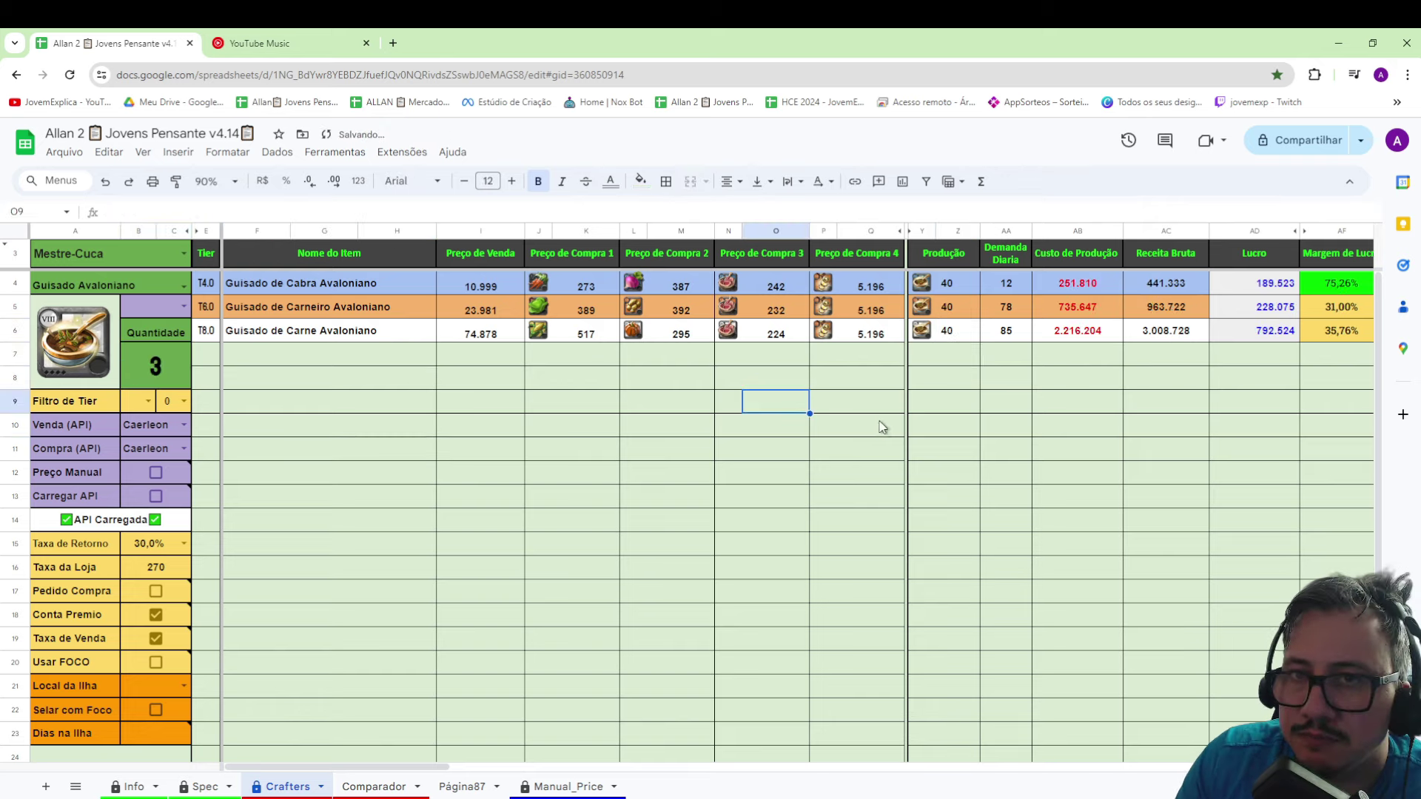
click(1080, 332)
- Enlarge the sheet to 125% and check Guisado de Carne Avaloniano's production
click(207, 182)
click(215, 296)
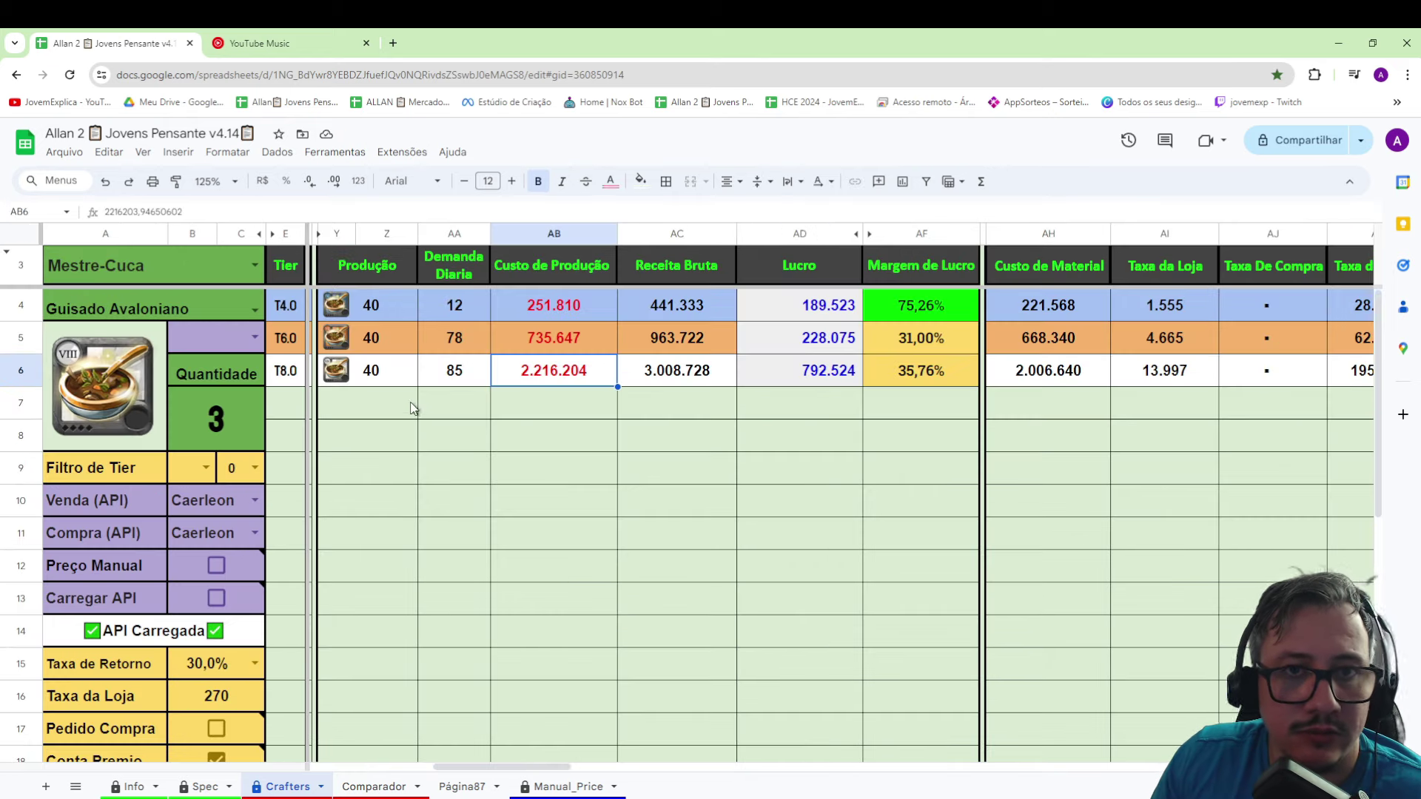
click(401, 381)
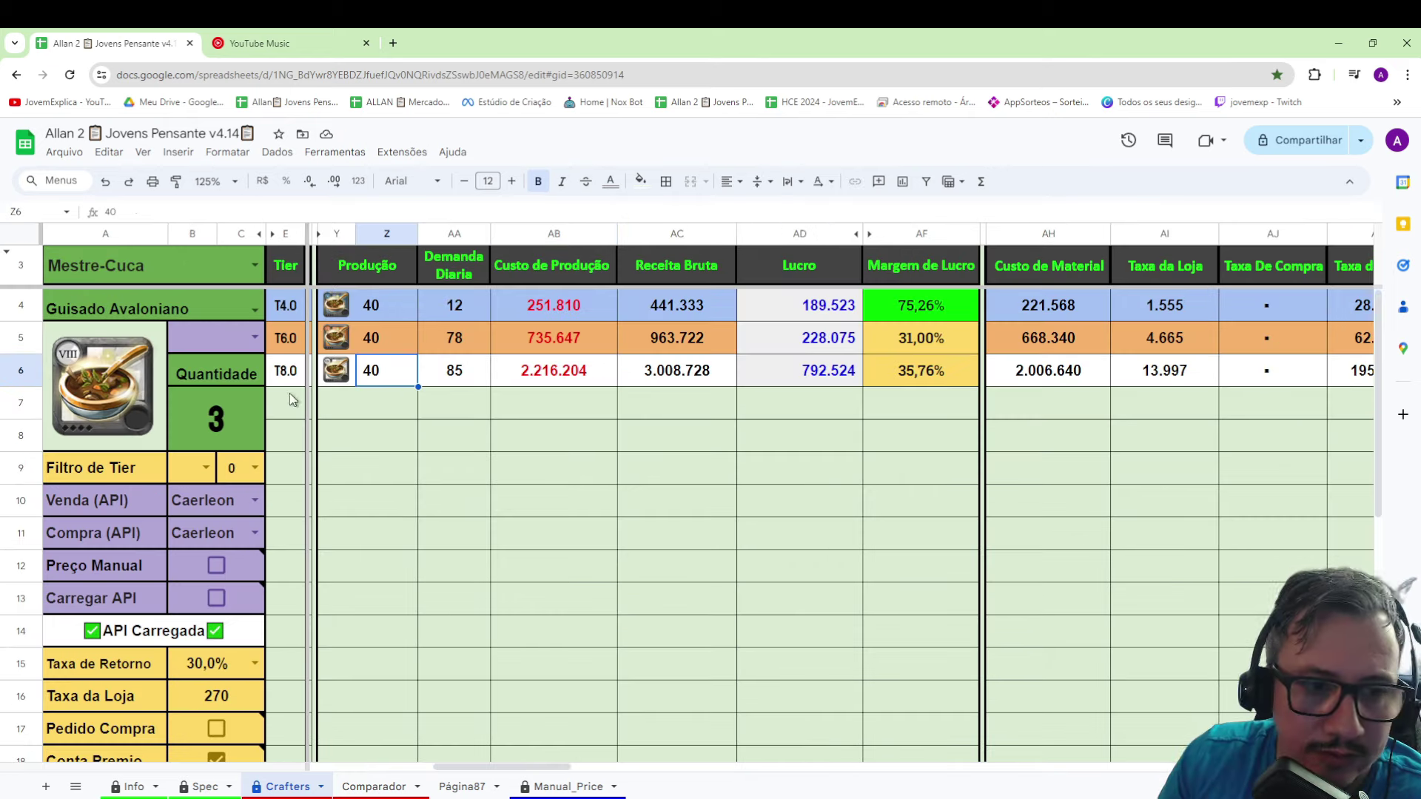
- Set the Quantidade to 2 for the Guisado Avaloniano recipes
click(237, 417)
text(2)
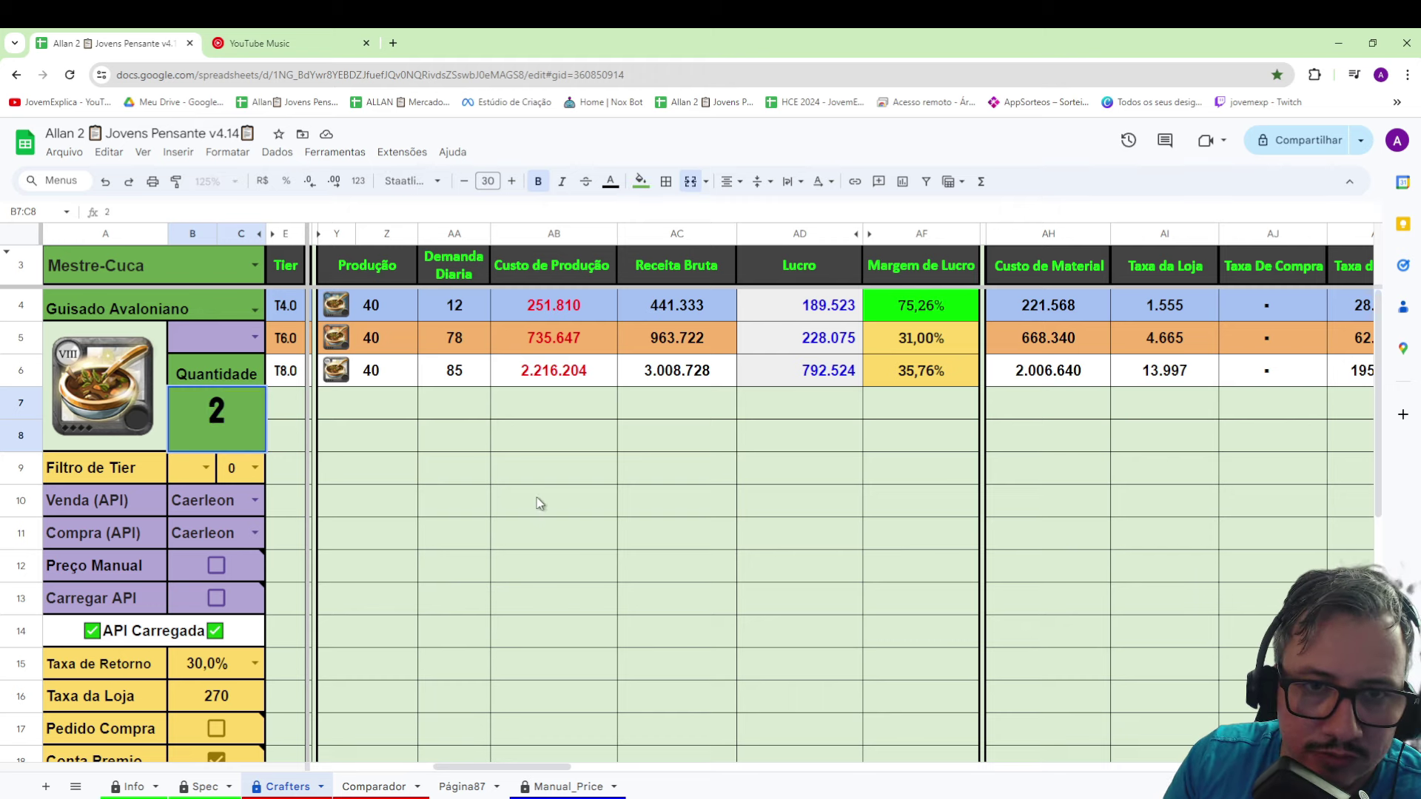
click(536, 497)
click(444, 476)
click(242, 421)
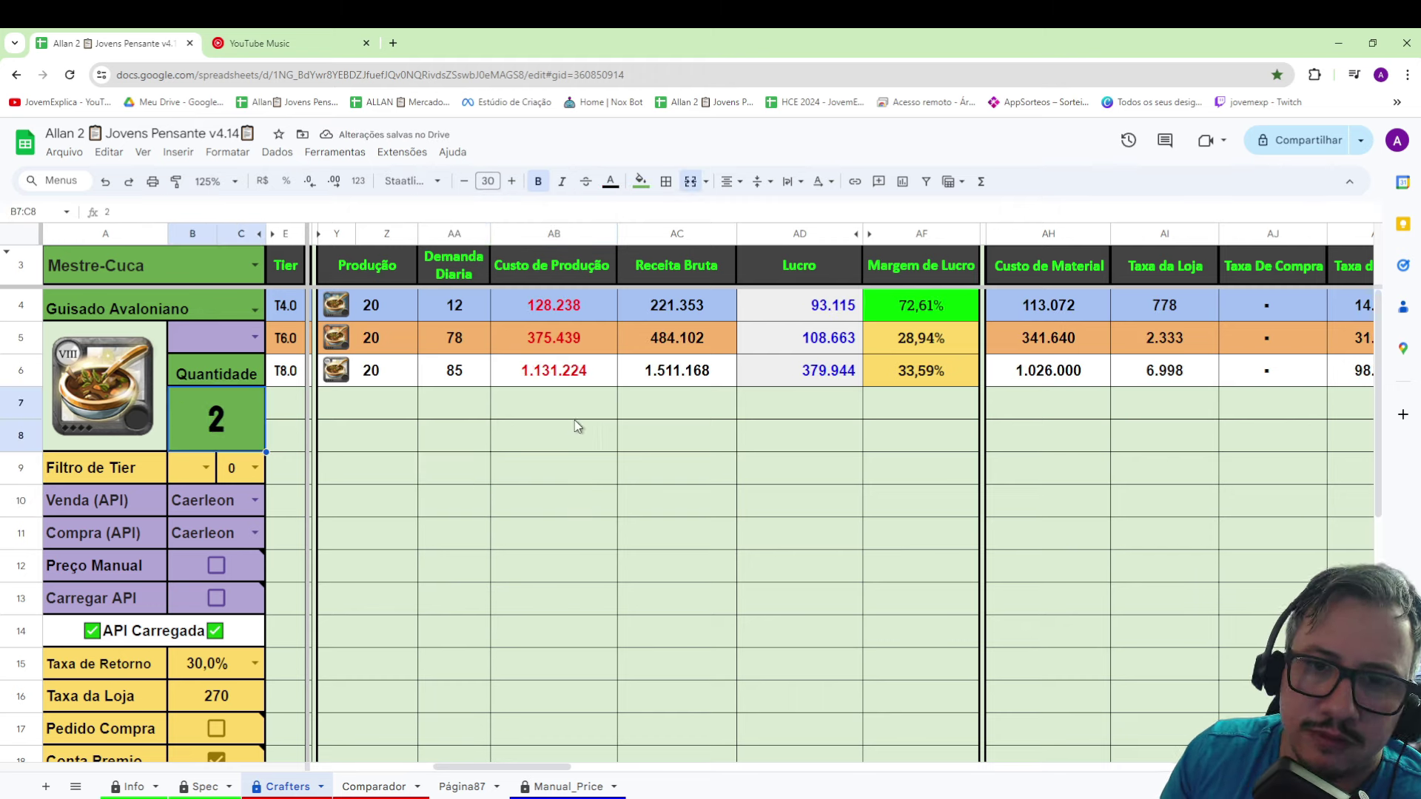
click(591, 414)
- Compare the T8.0 Avalonian stew's production with its daily demand, and check its production cost, gross revenue and profit
click(367, 379)
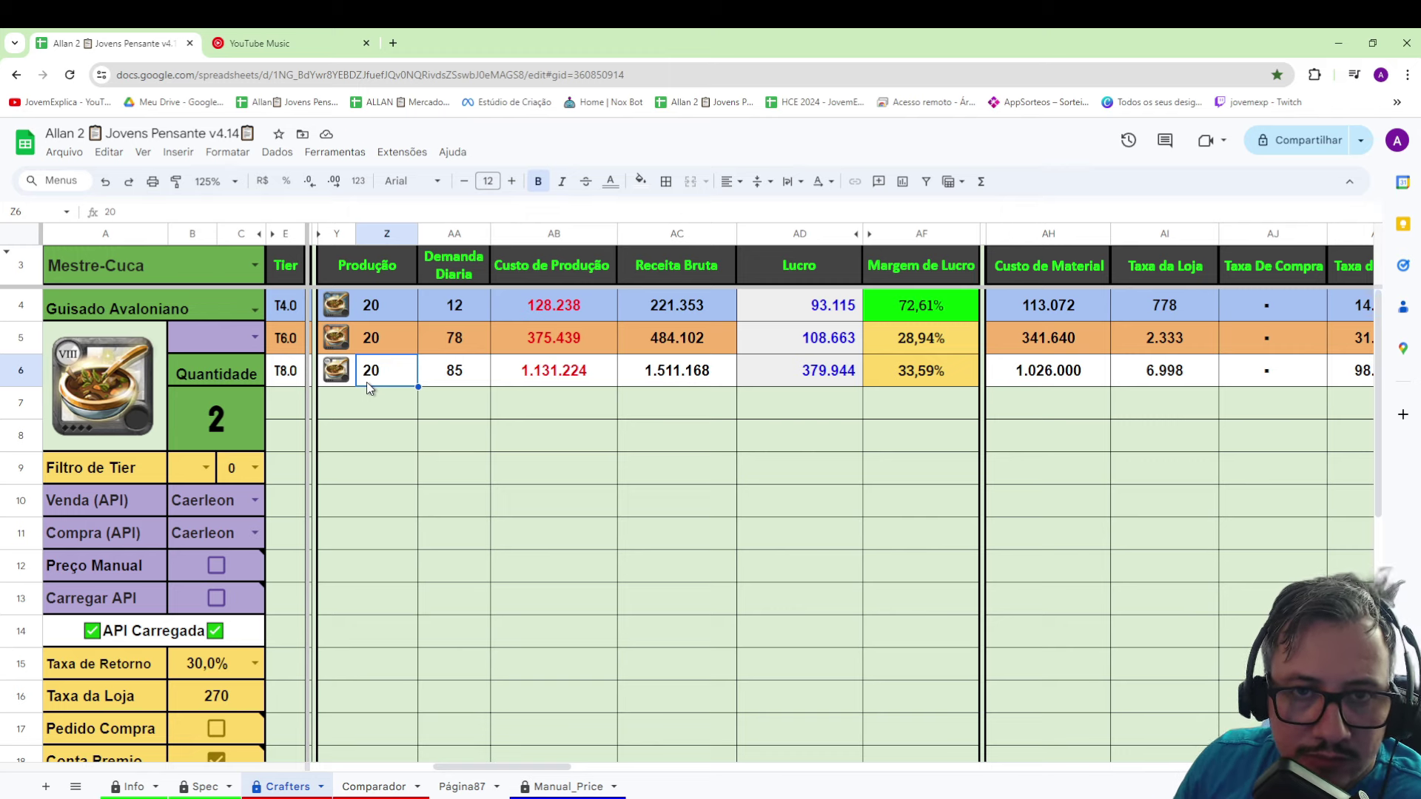
key(Right)
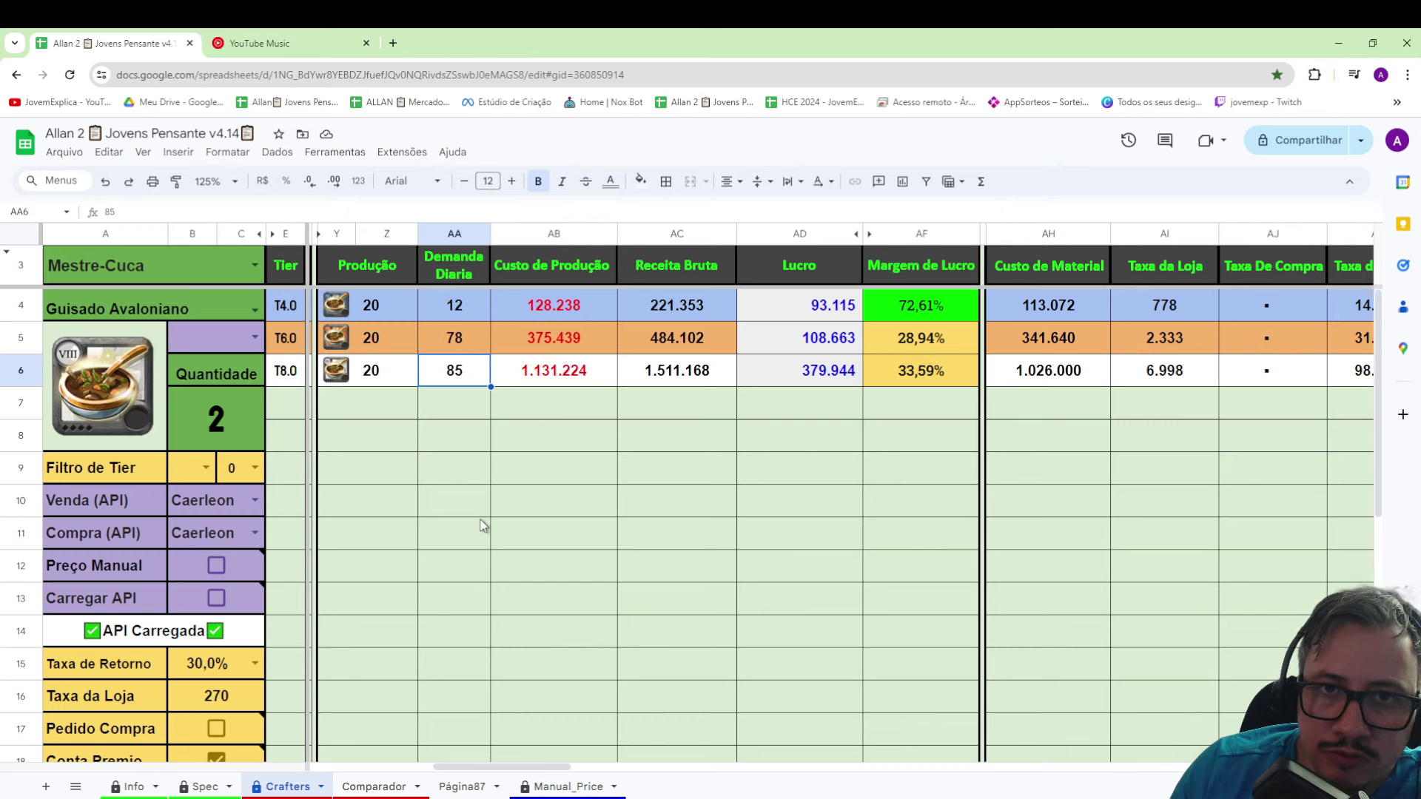
click(555, 370)
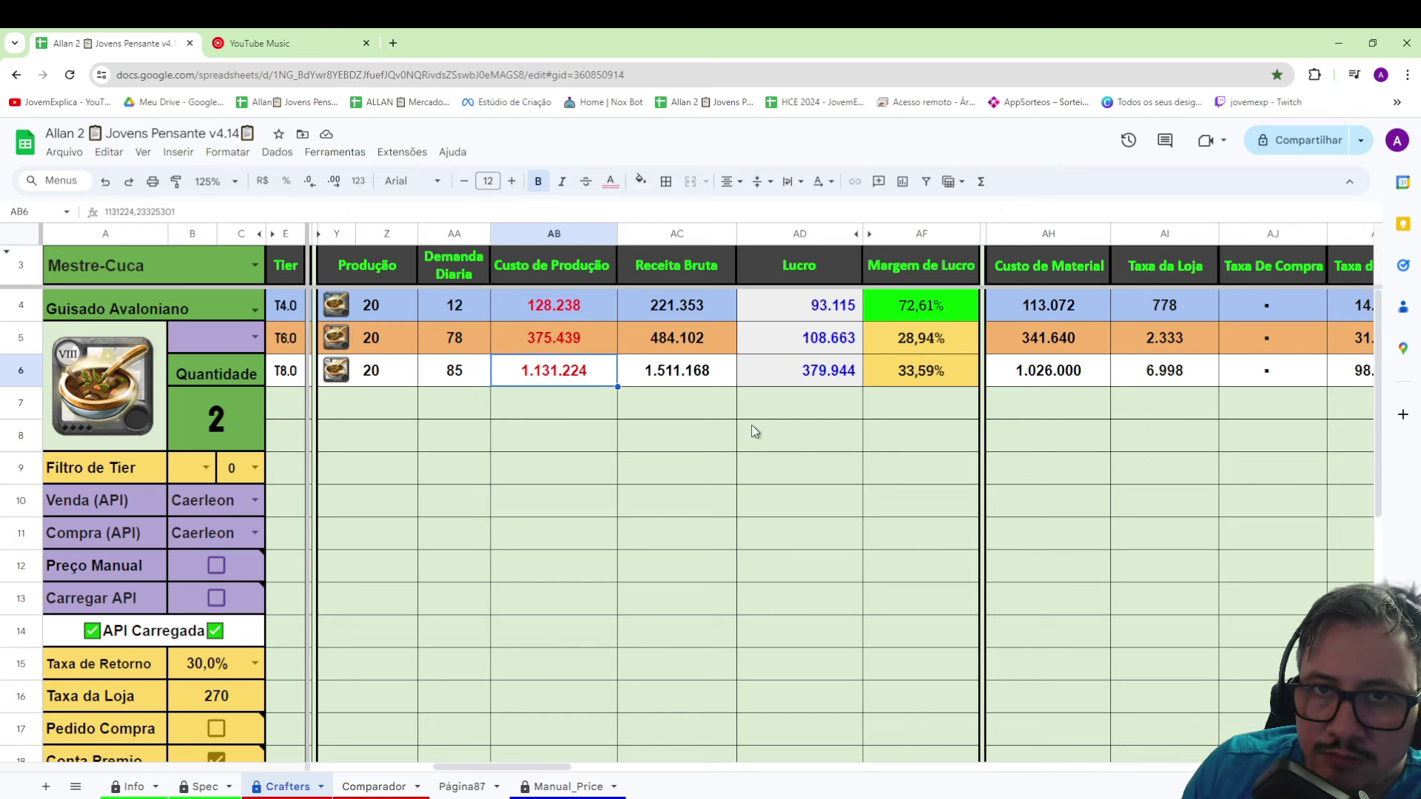
click(788, 381)
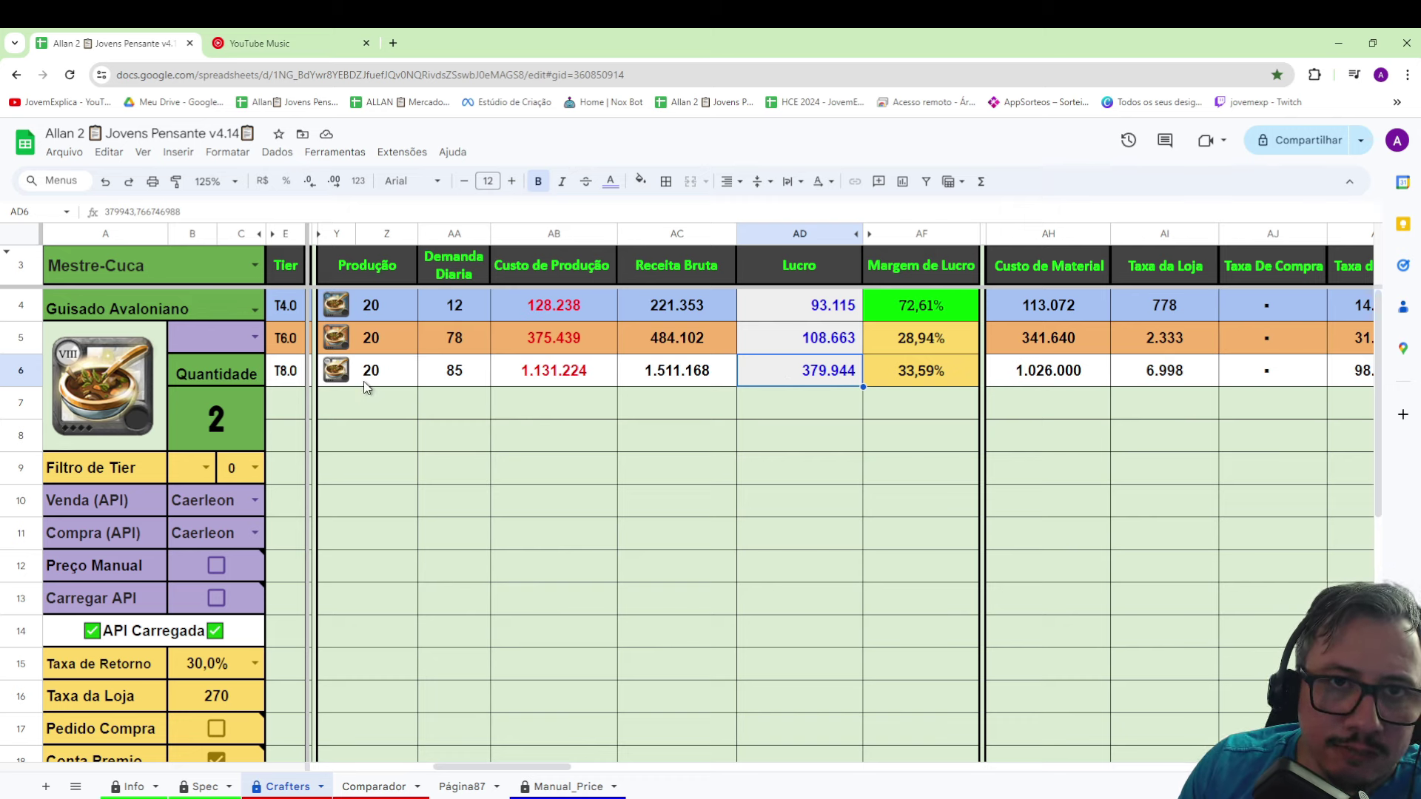
drag(363, 380, 666, 373)
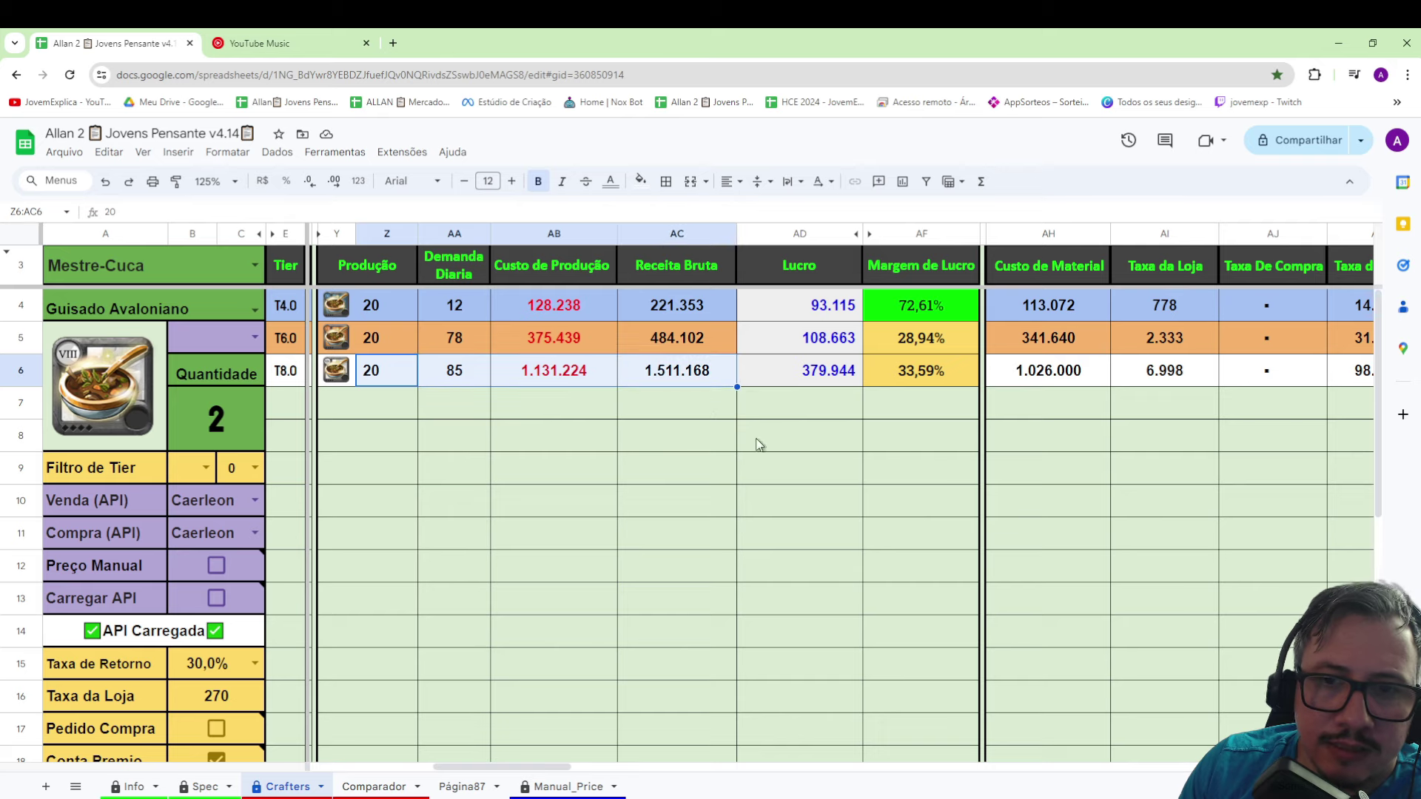
- Compare the T6.0 Avalonian stew's production with its daily demand, and check its production cost and profit
click(389, 335)
click(460, 334)
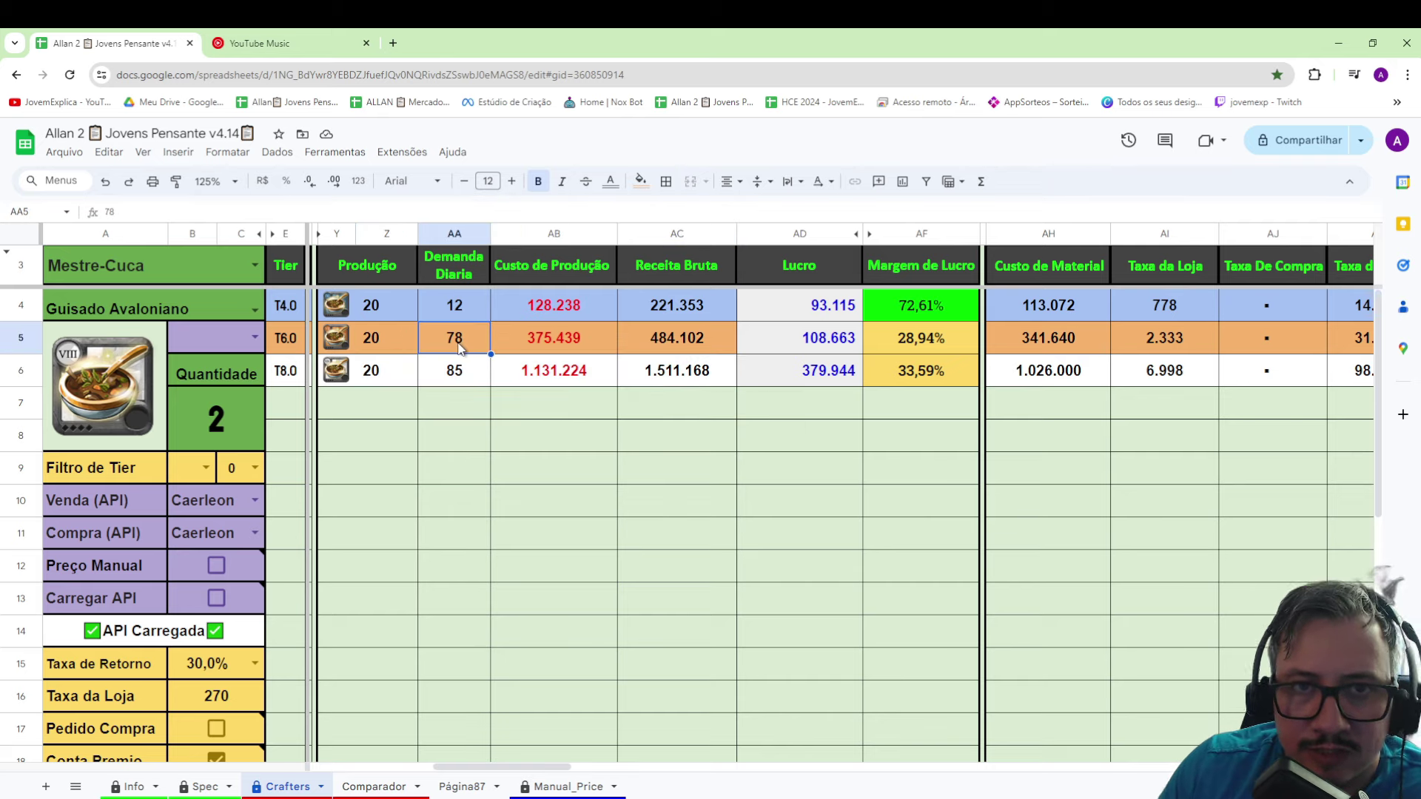
click(402, 338)
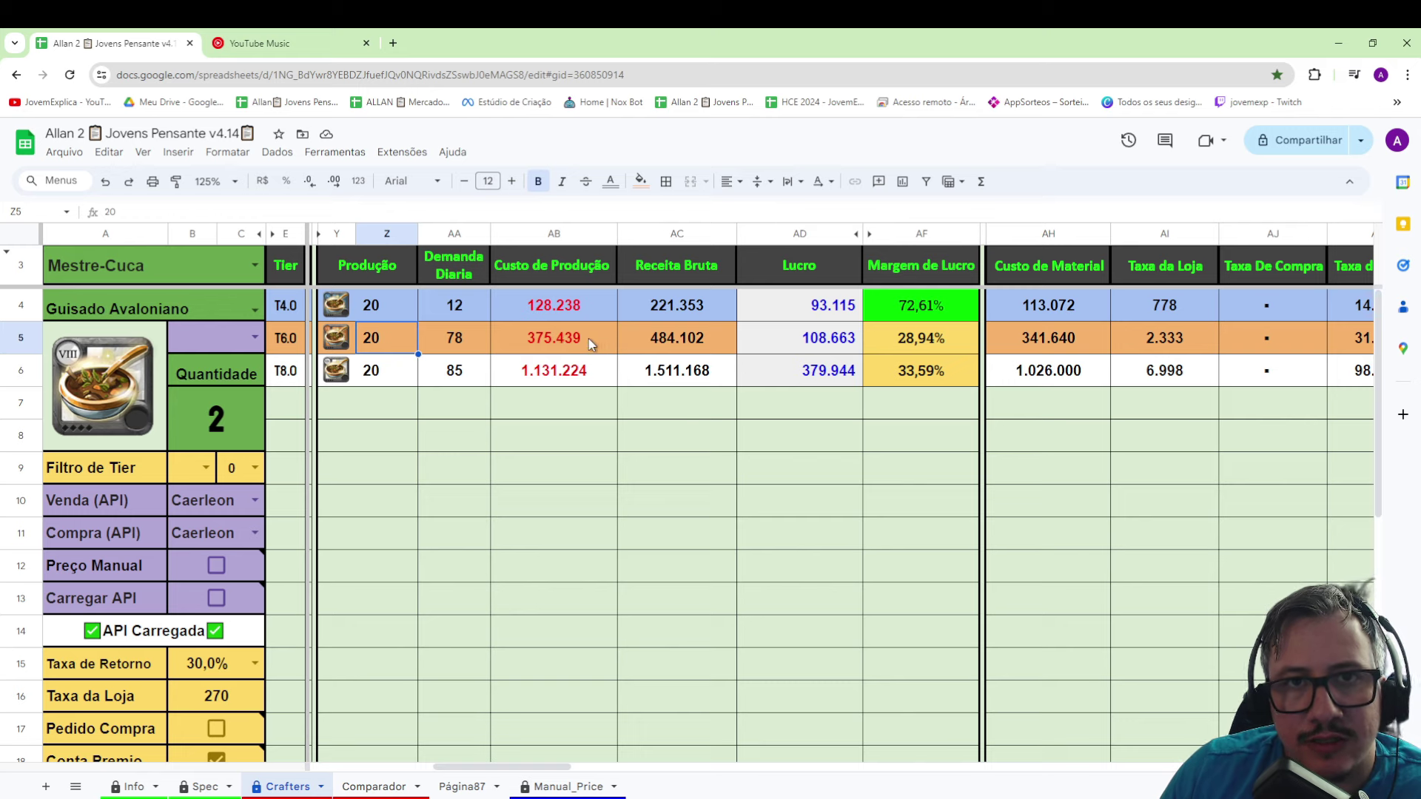
click(589, 339)
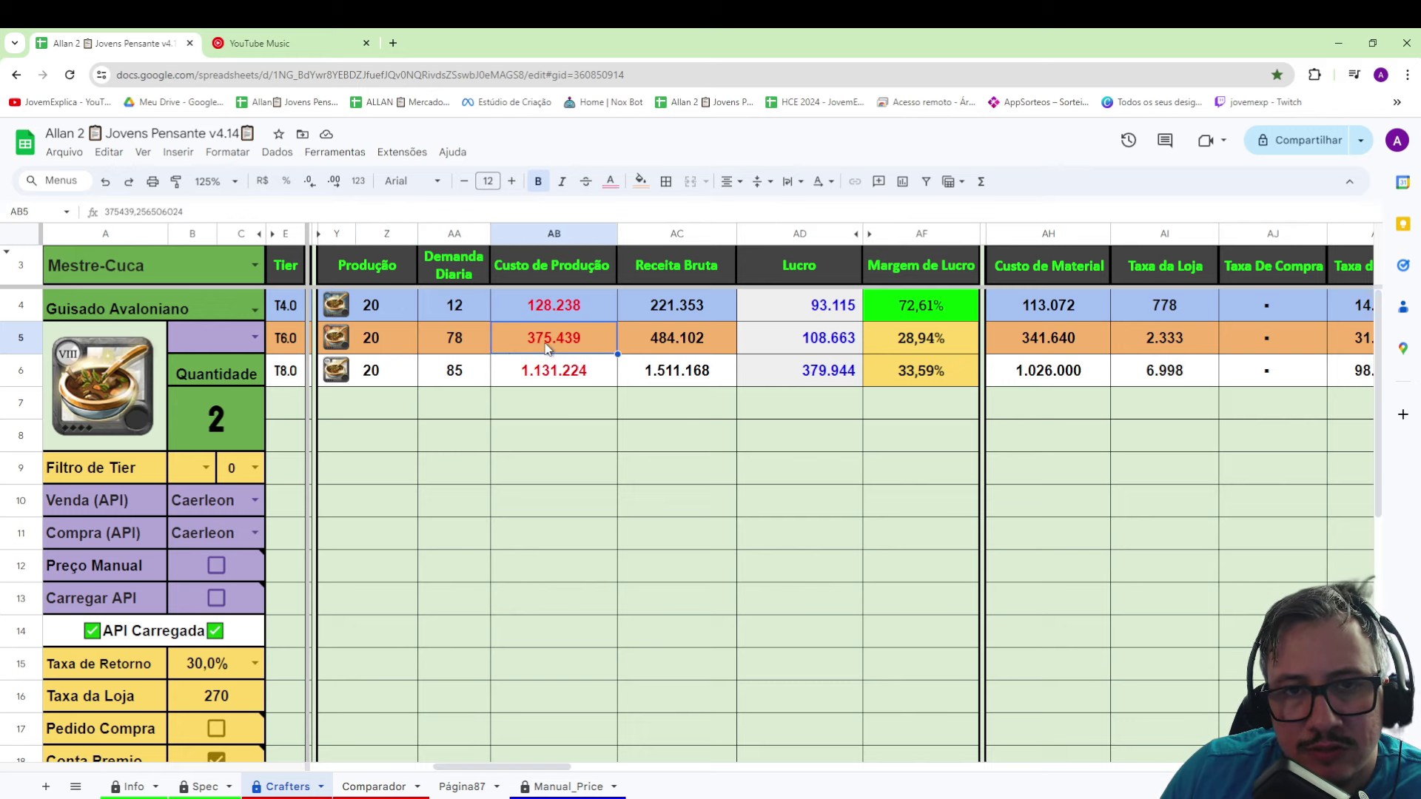
click(769, 353)
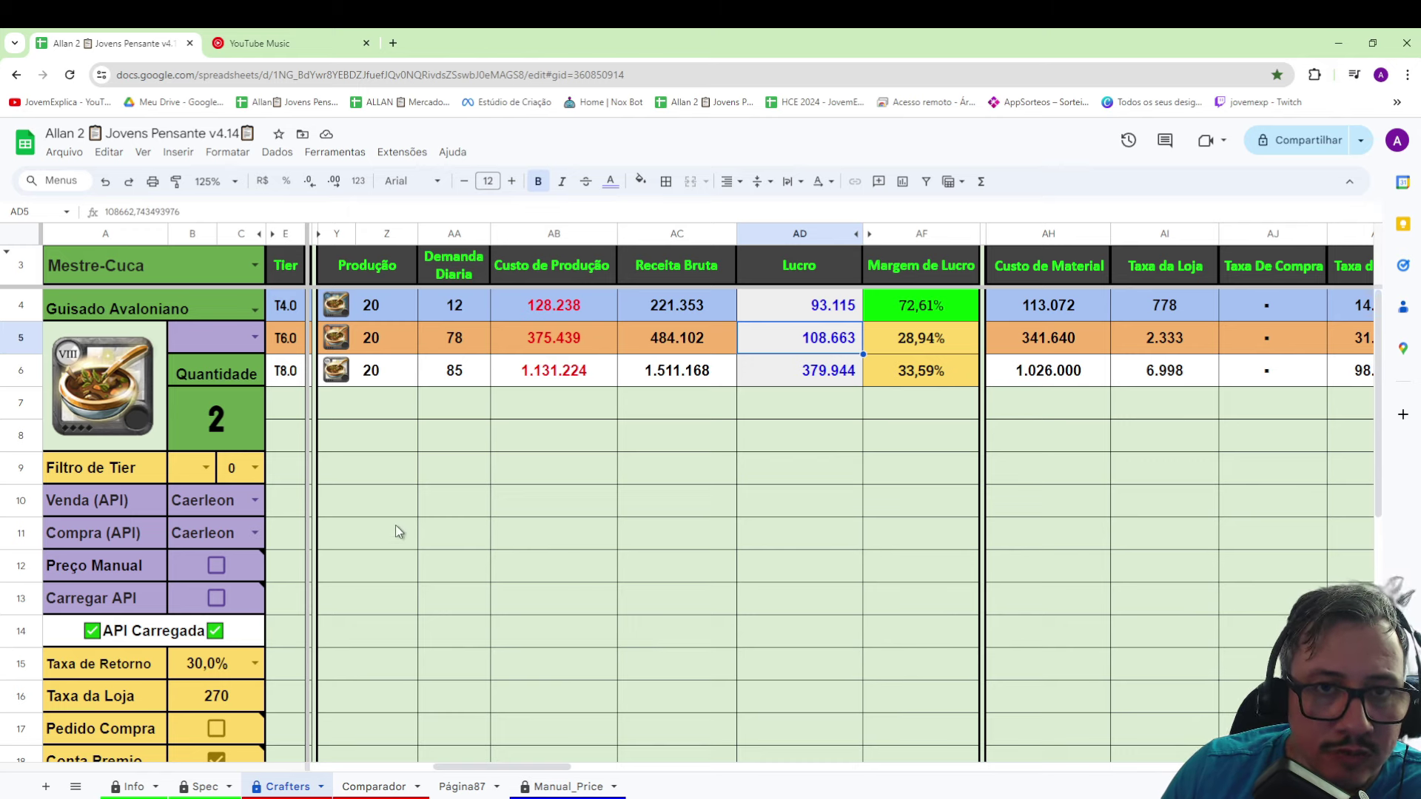
- Compare daily demand and profit margin of the T6.0 and T8.0 Avalonian stews against the T4.0 recipe's figures
click(242, 406)
drag(447, 339, 454, 390)
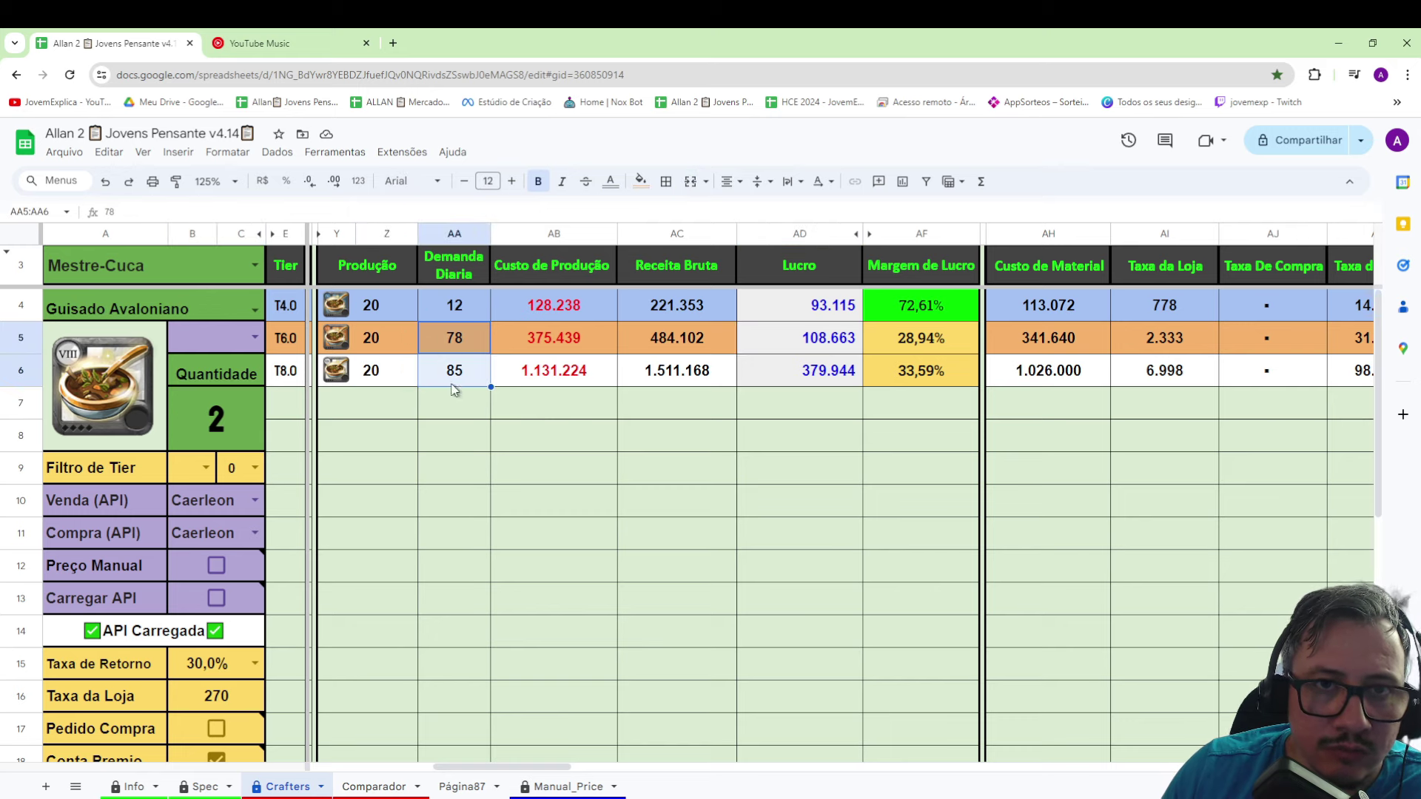
drag(945, 339, 952, 374)
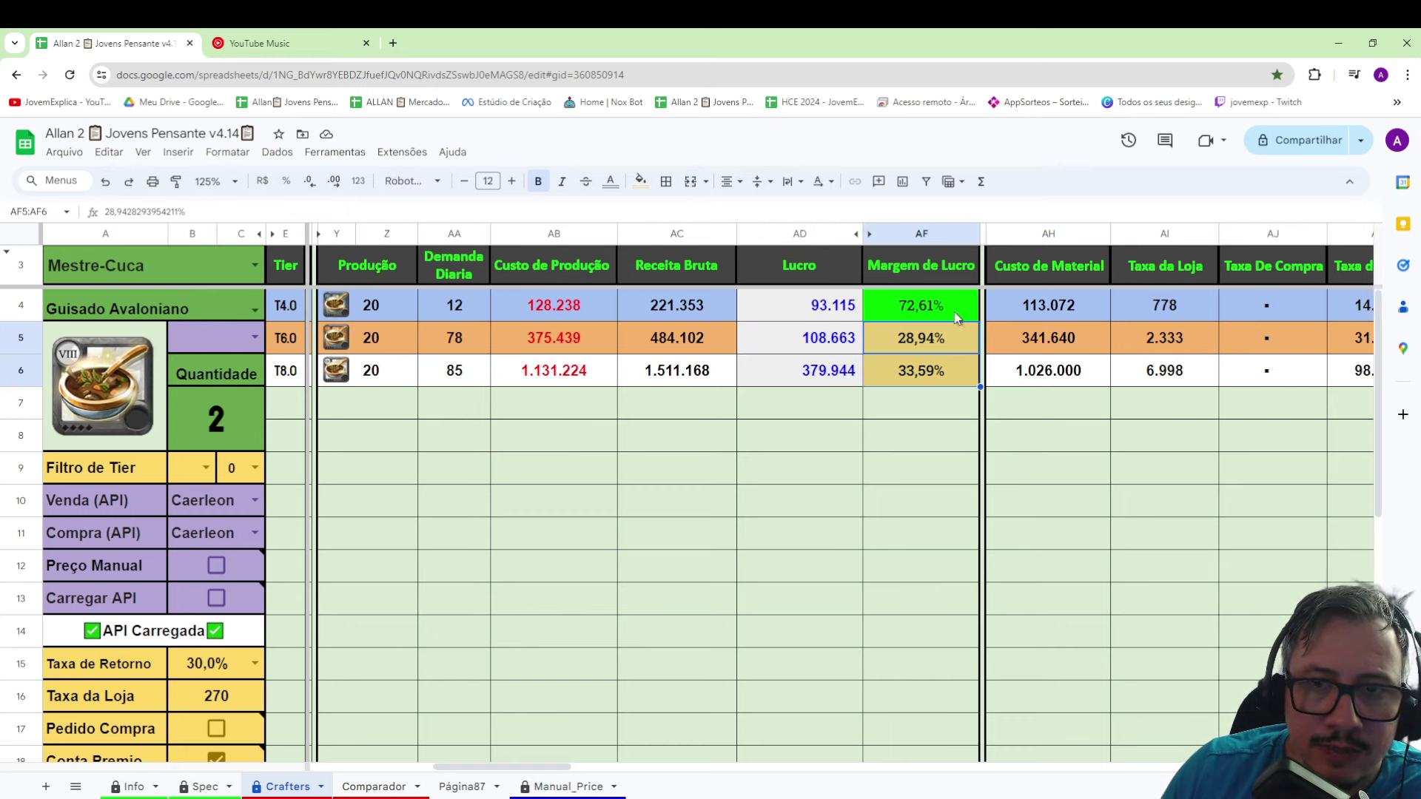
drag(953, 312, 924, 309)
click(372, 314)
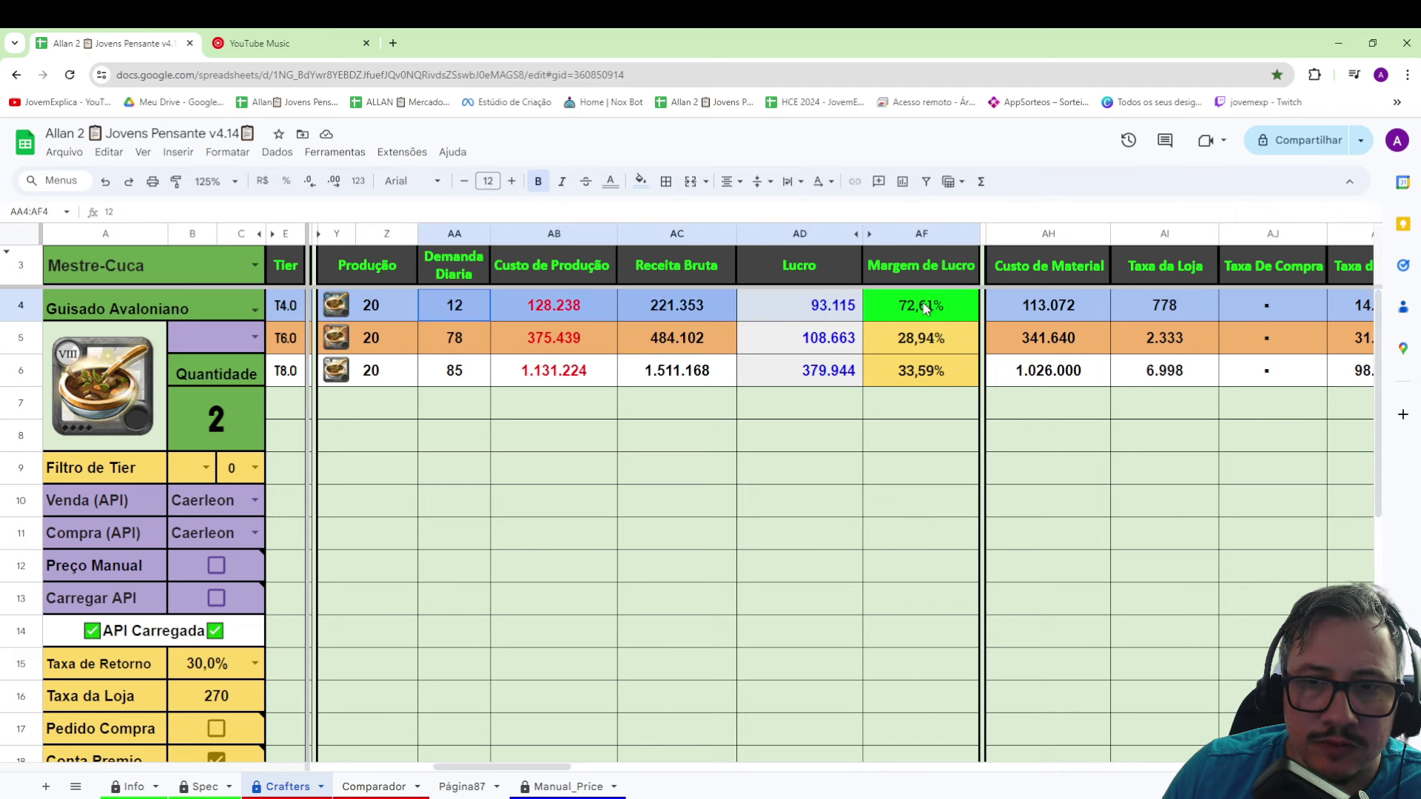
- Switch the recipe category to Salada, set the sheet zoom to 90%, and review the salads' production, profit and margins
click(255, 308)
click(170, 611)
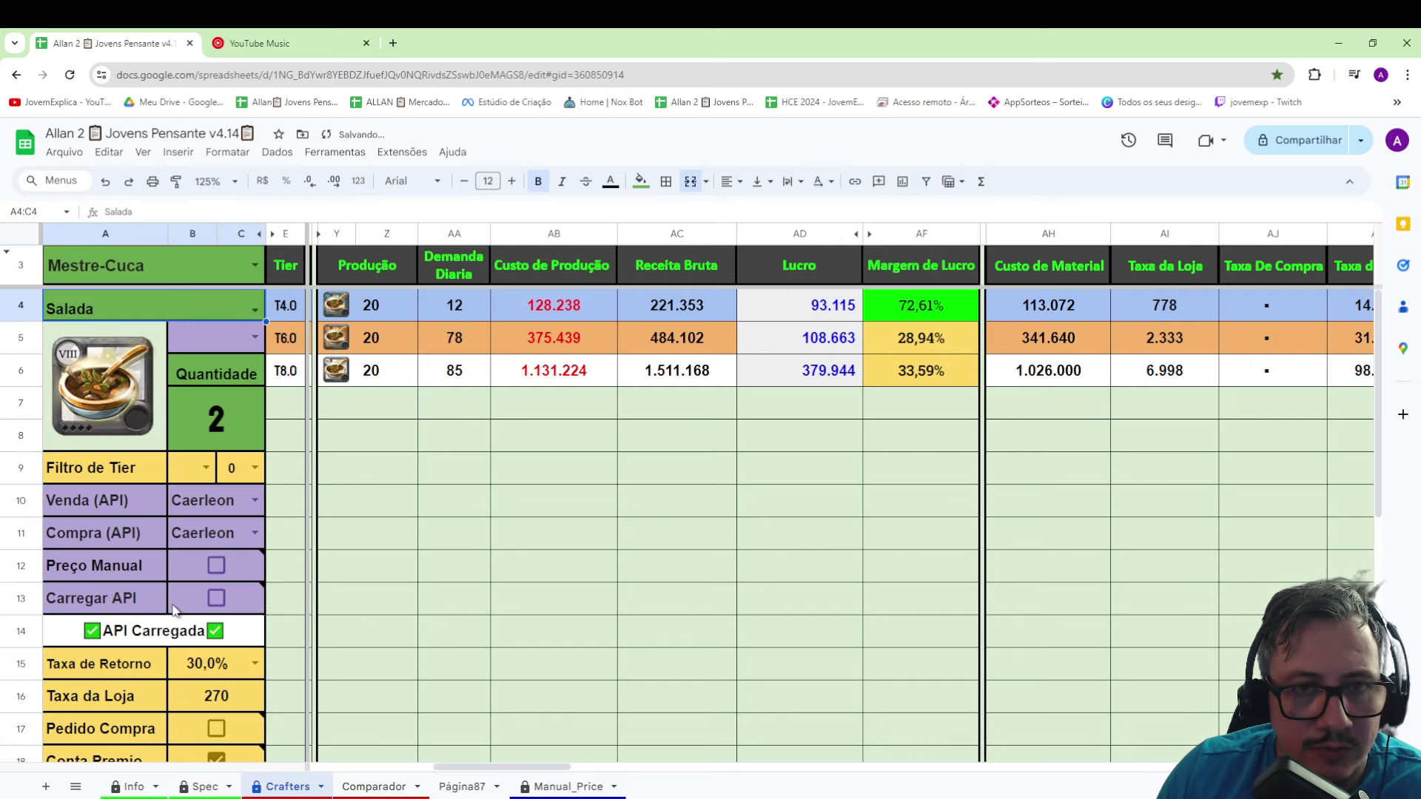
click(522, 509)
drag(556, 770, 434, 771)
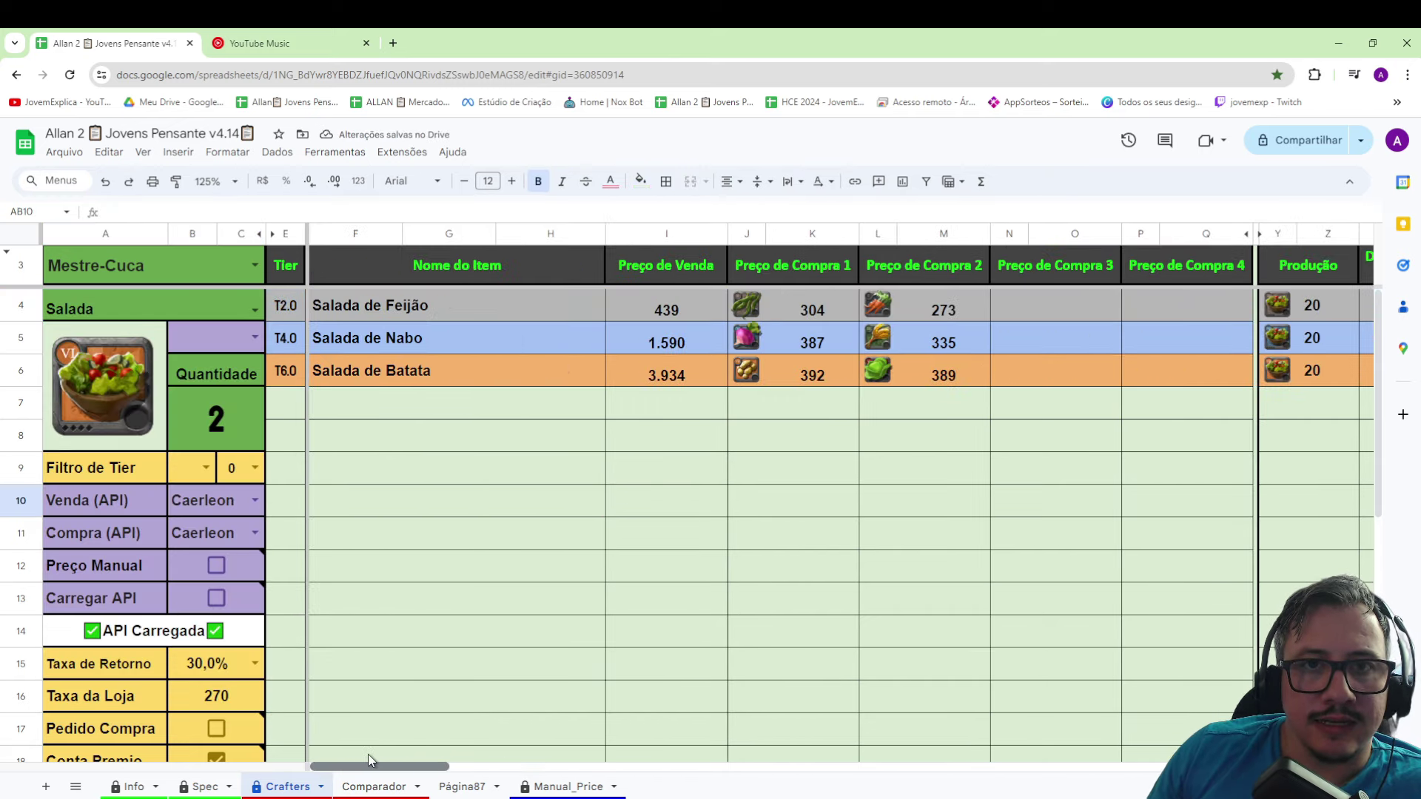
click(235, 181)
click(210, 256)
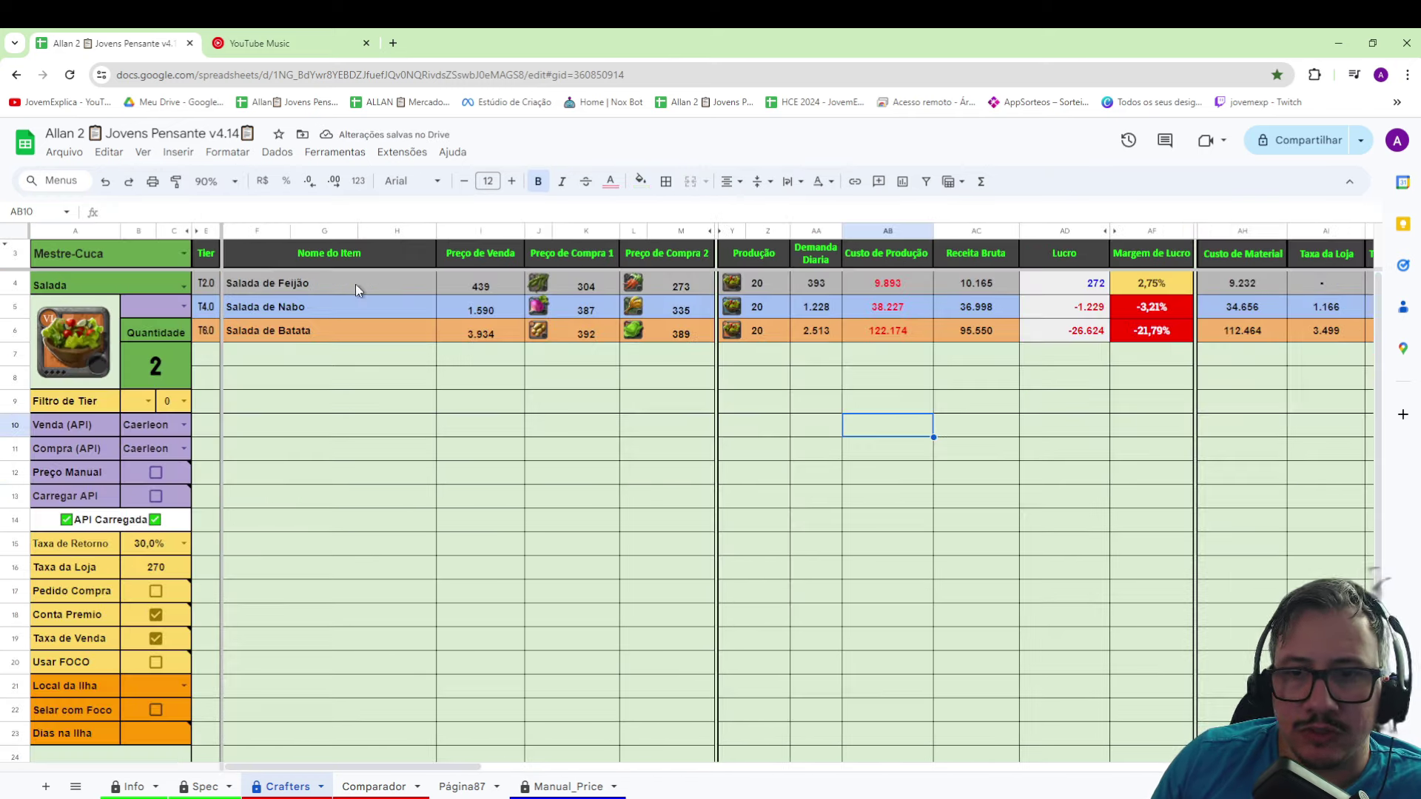
drag(1150, 284, 751, 429)
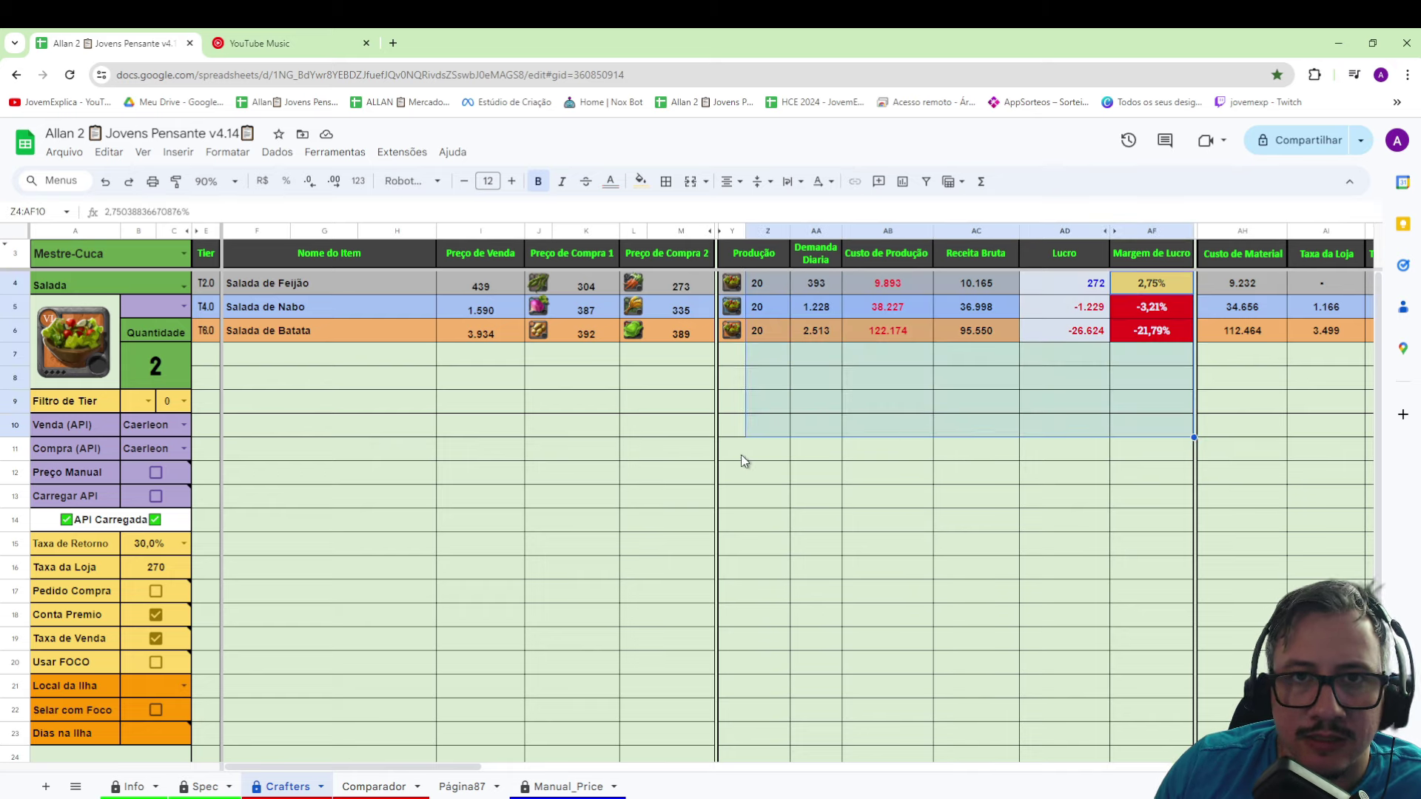
- Switch the recipe category to Salada com Peixe Raro and check the first ingredient price of Salada de Lula das Águas rasas
click(111, 285)
click(89, 585)
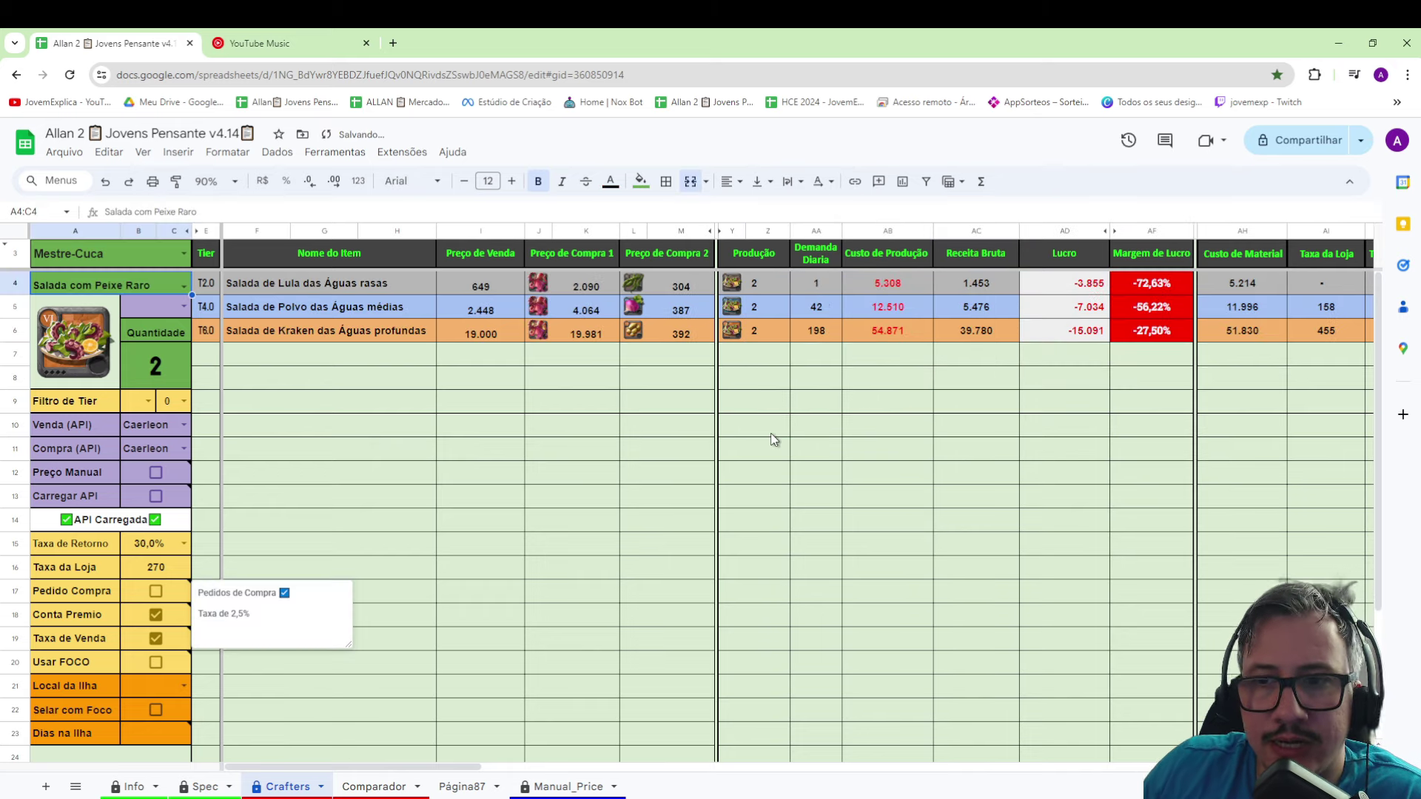
click(592, 286)
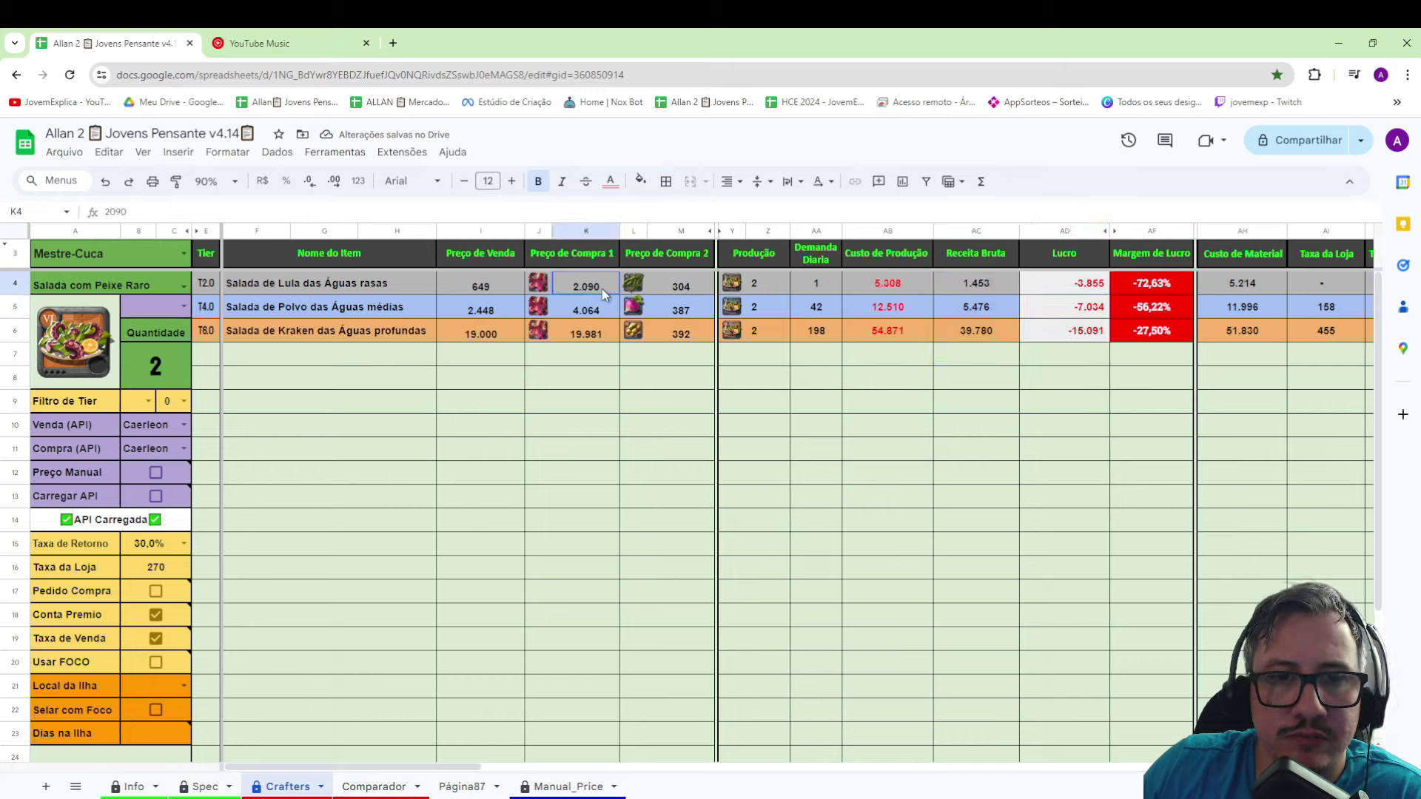
- Switch the recipe category to Refeição Assada and compare the roasts' ingredient prices, profit and margins
click(111, 285)
click(71, 617)
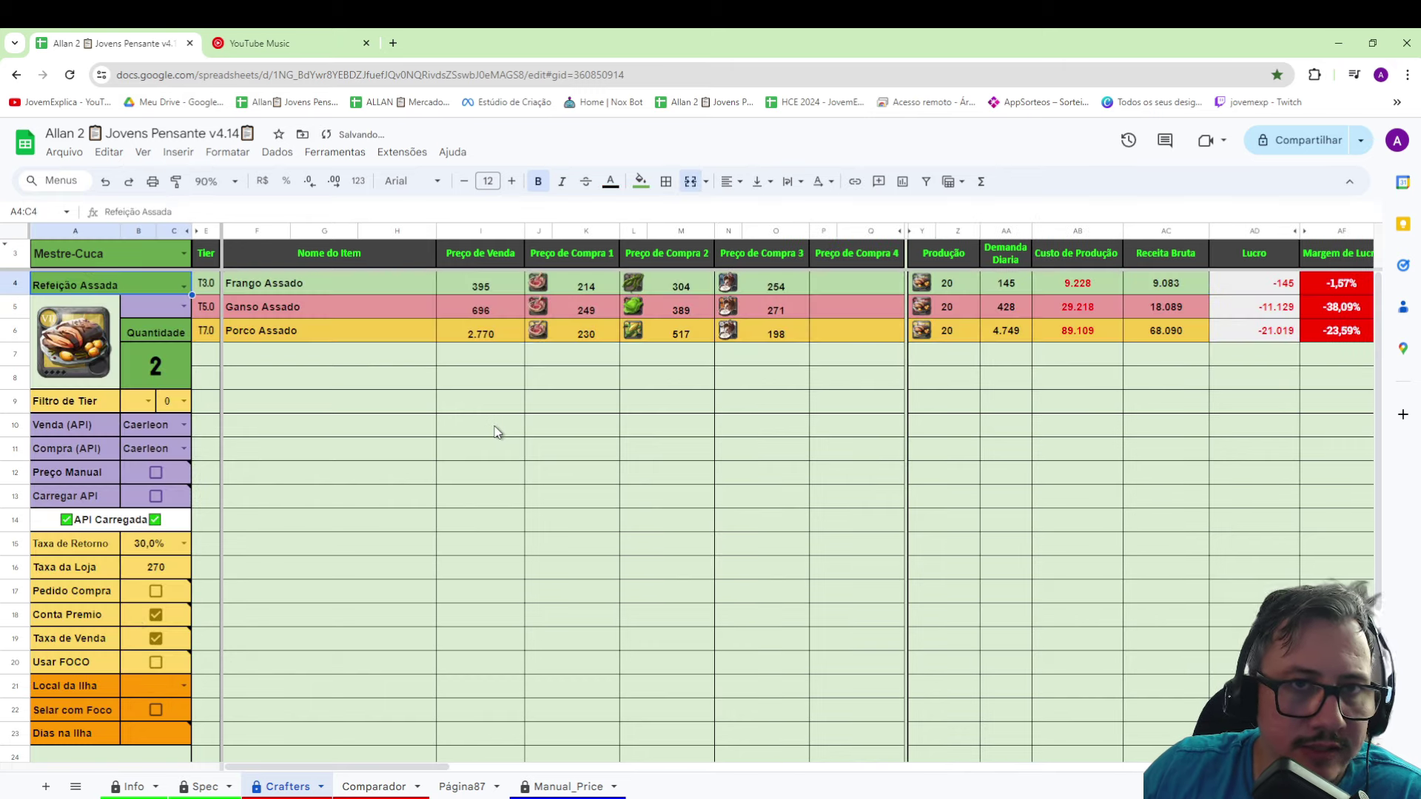
click(354, 330)
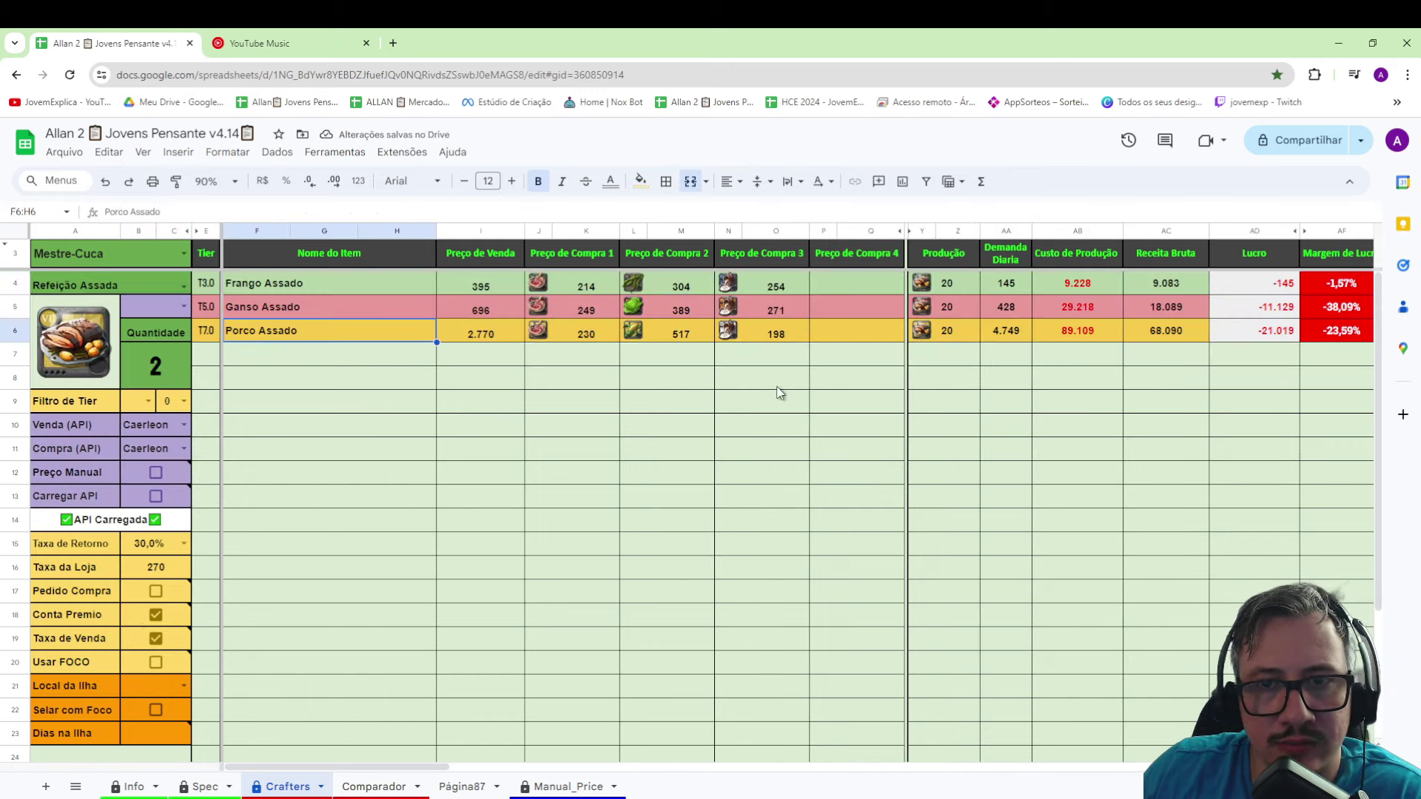
scroll(1000, 400, right, 2)
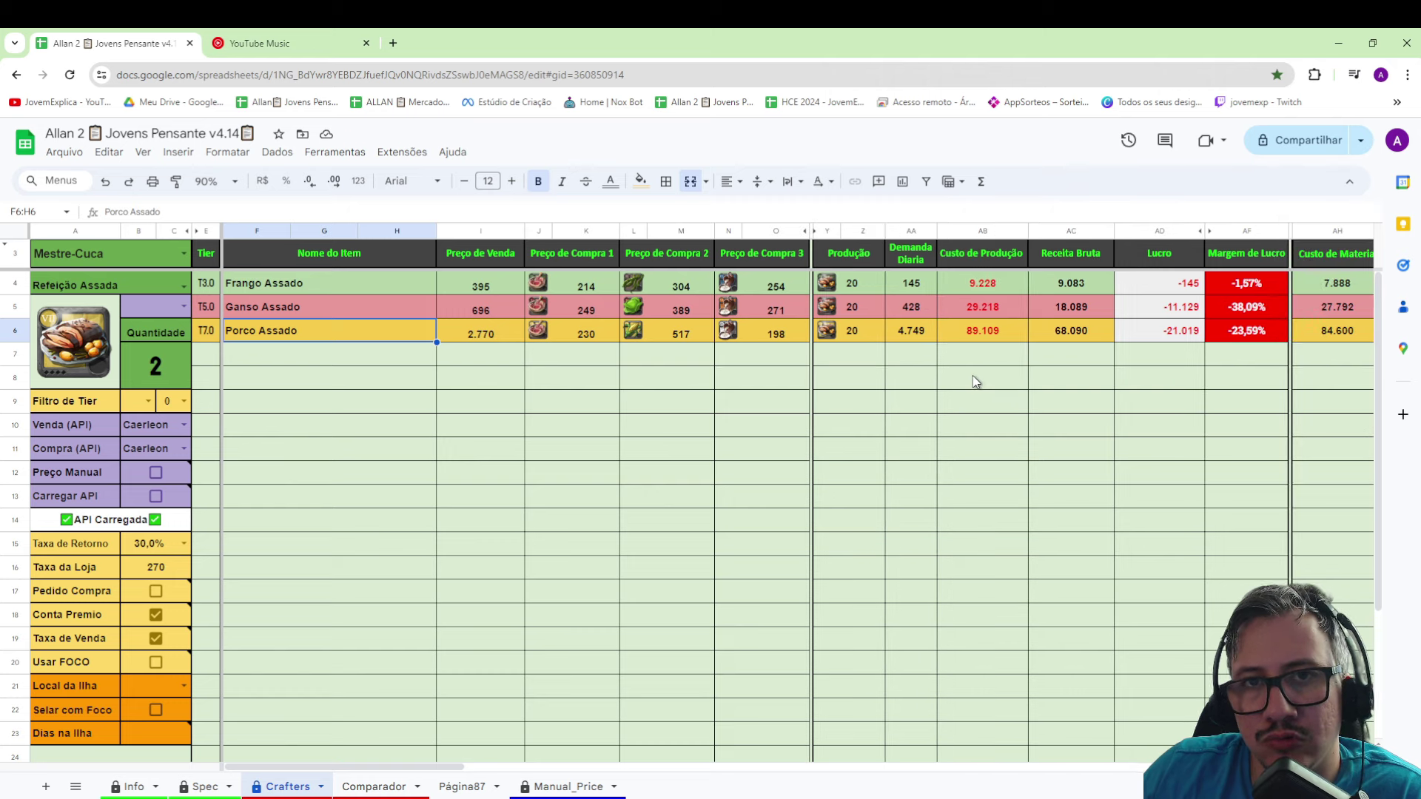
click(542, 337)
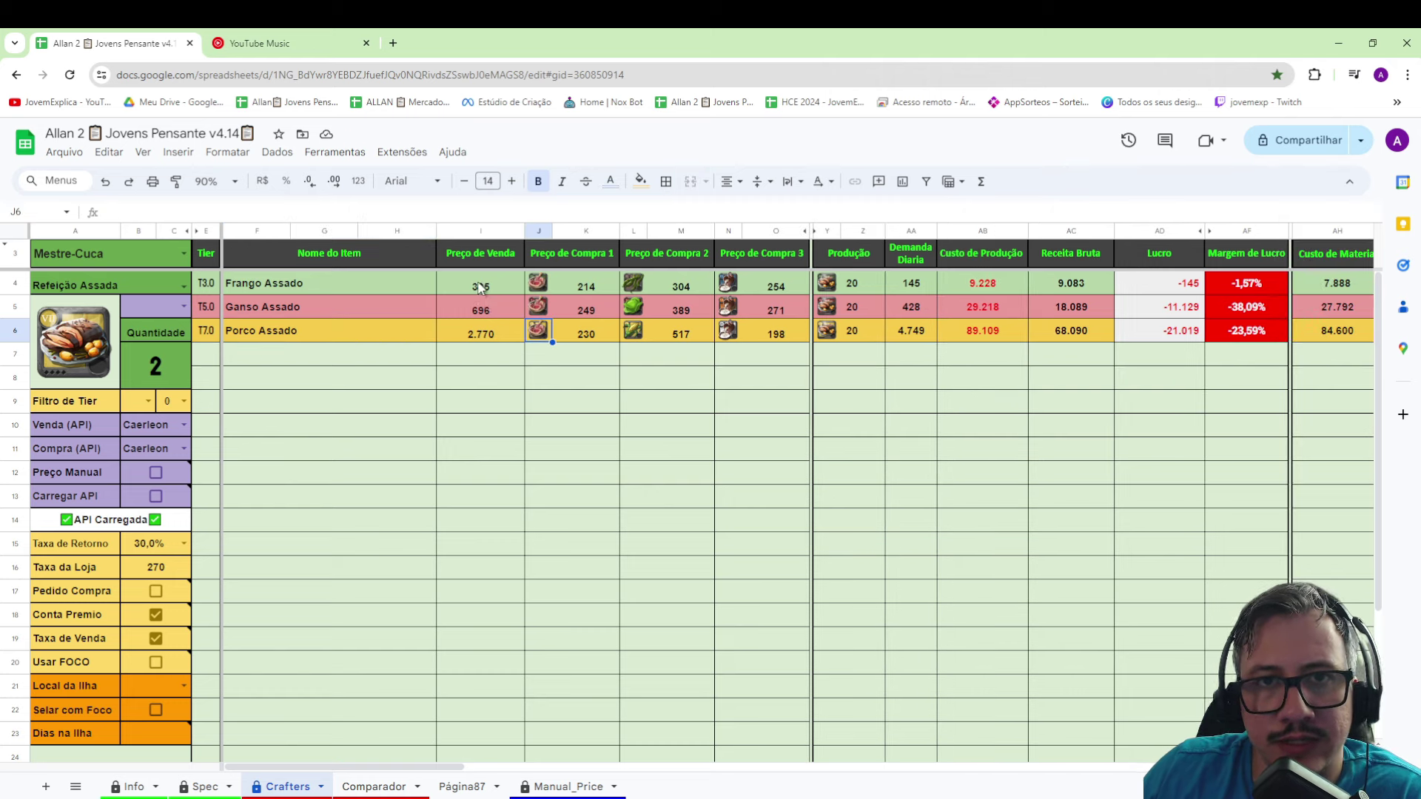
drag(563, 285, 850, 429)
click(1251, 284)
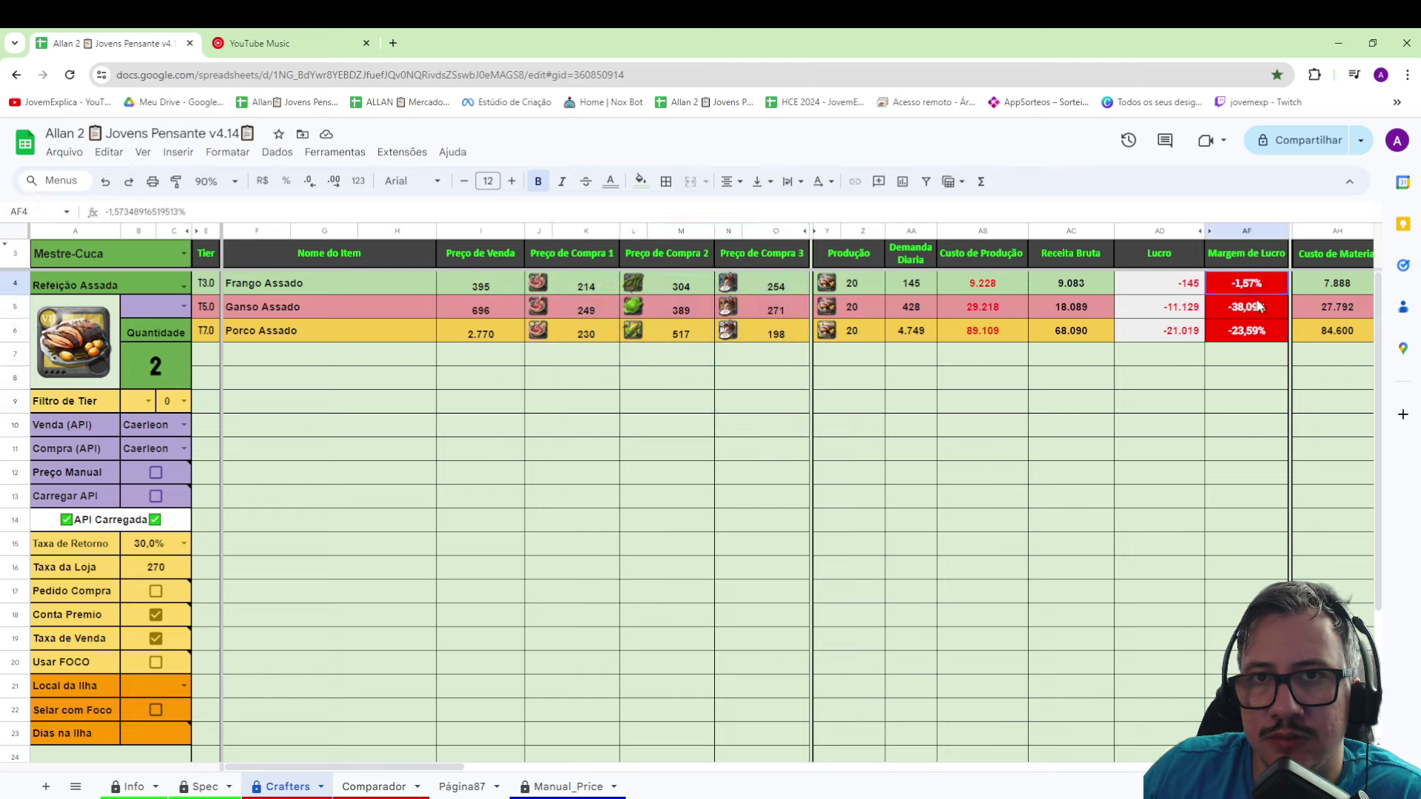
drag(1258, 306, 1020, 430)
- Switch the recipe category to Refeição com Peixe Assado and check the recipes' profit and ingredient prices
click(183, 286)
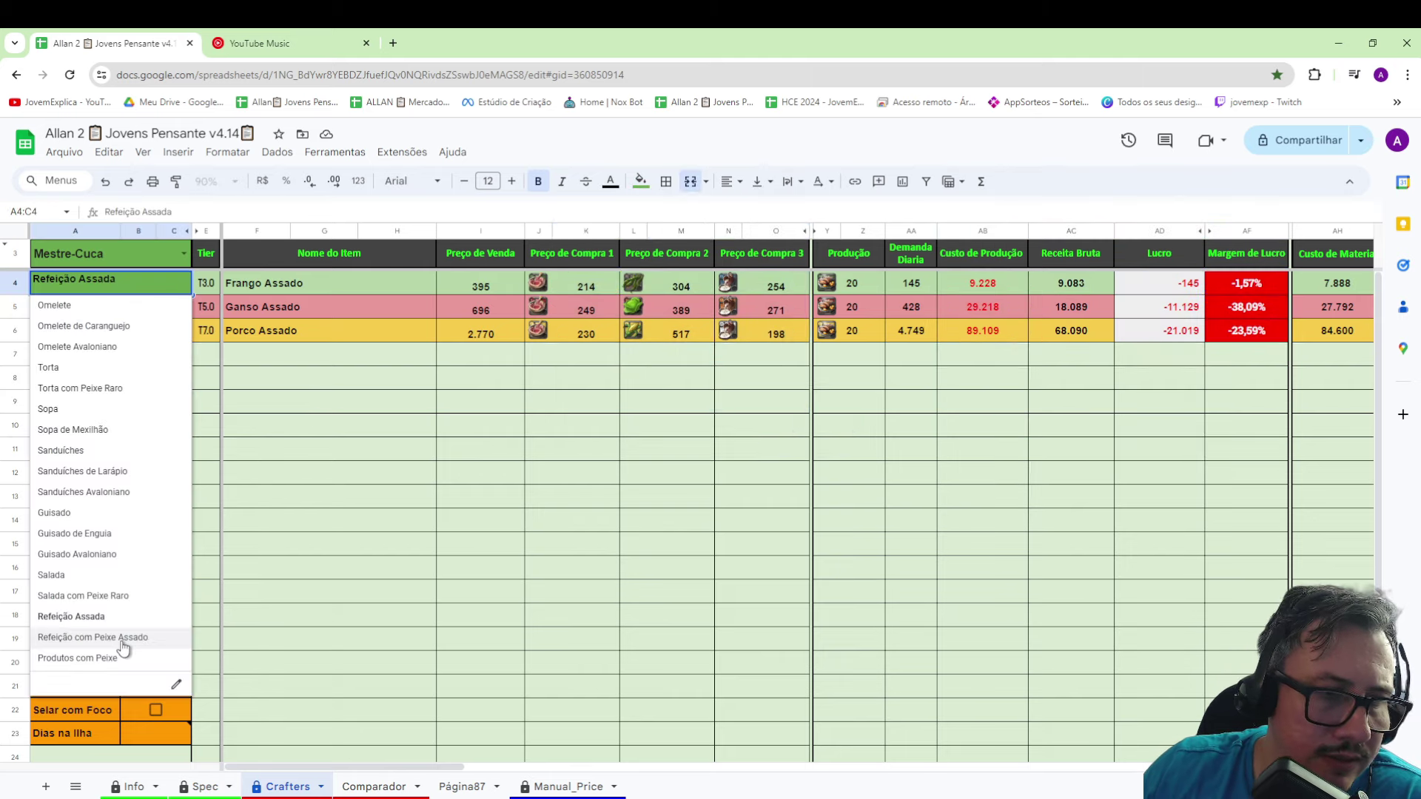
click(122, 640)
click(433, 566)
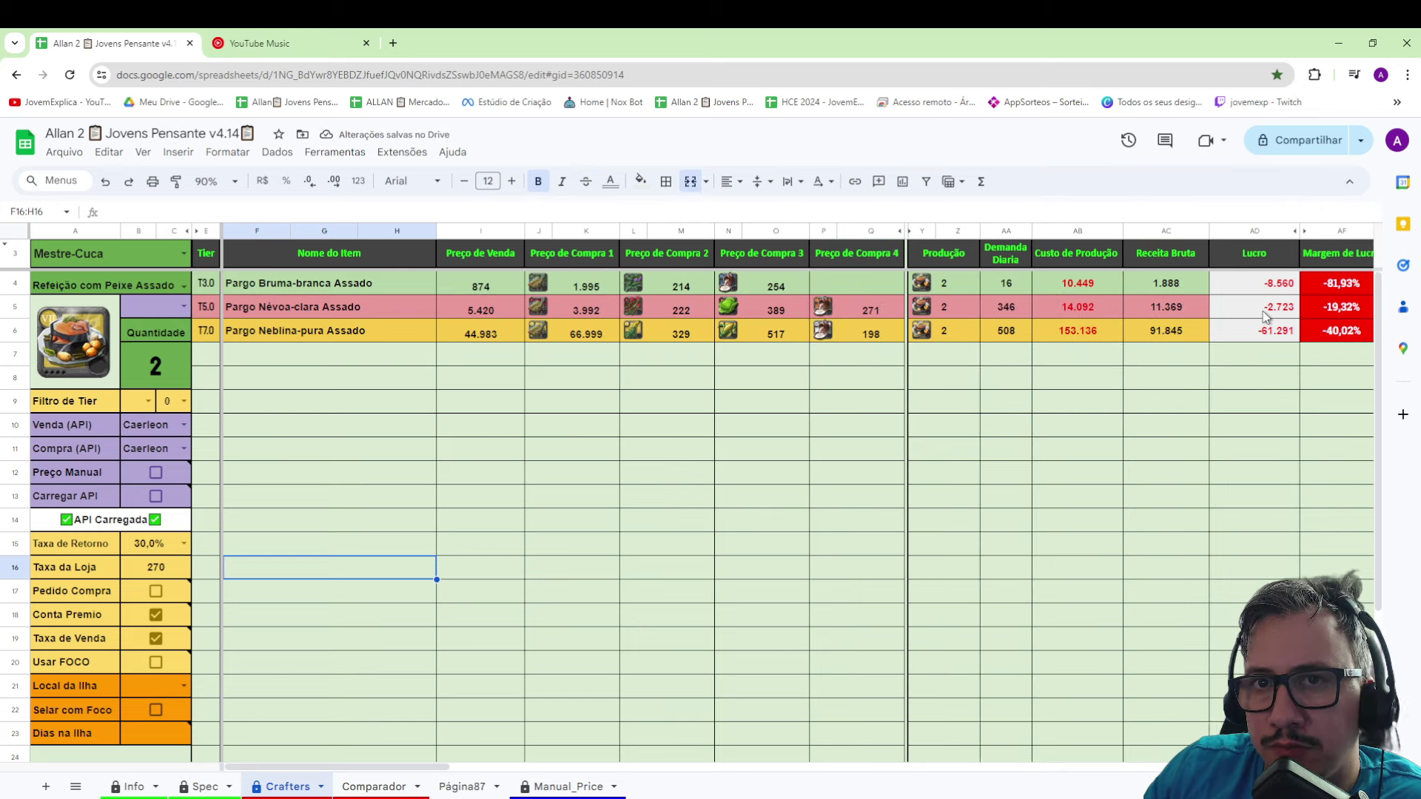
drag(1265, 317, 1006, 389)
drag(728, 253, 716, 311)
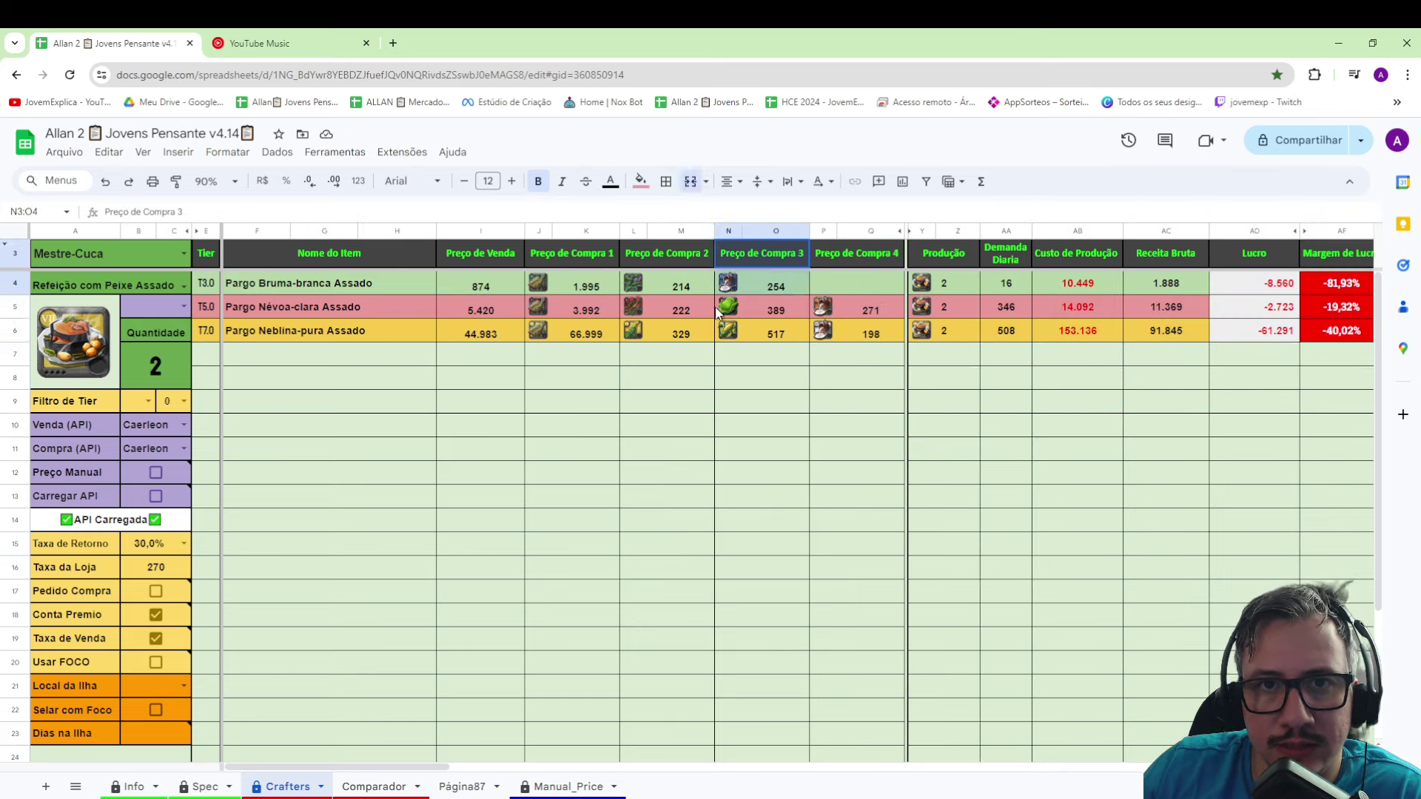
- Switch the recipe category to Produtos com Peixe and look over the listed salads, baits and fish sauces
click(184, 286)
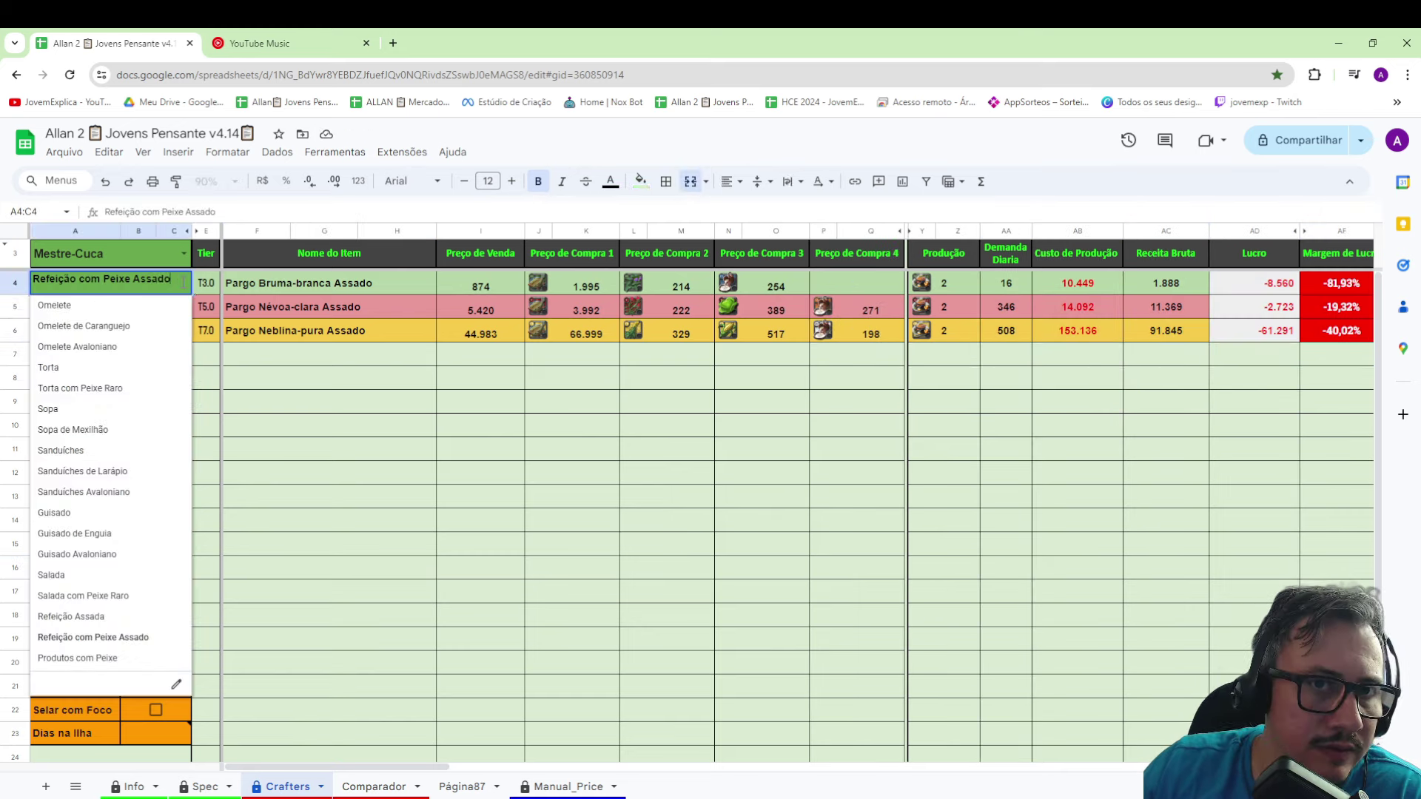
click(113, 661)
click(530, 549)
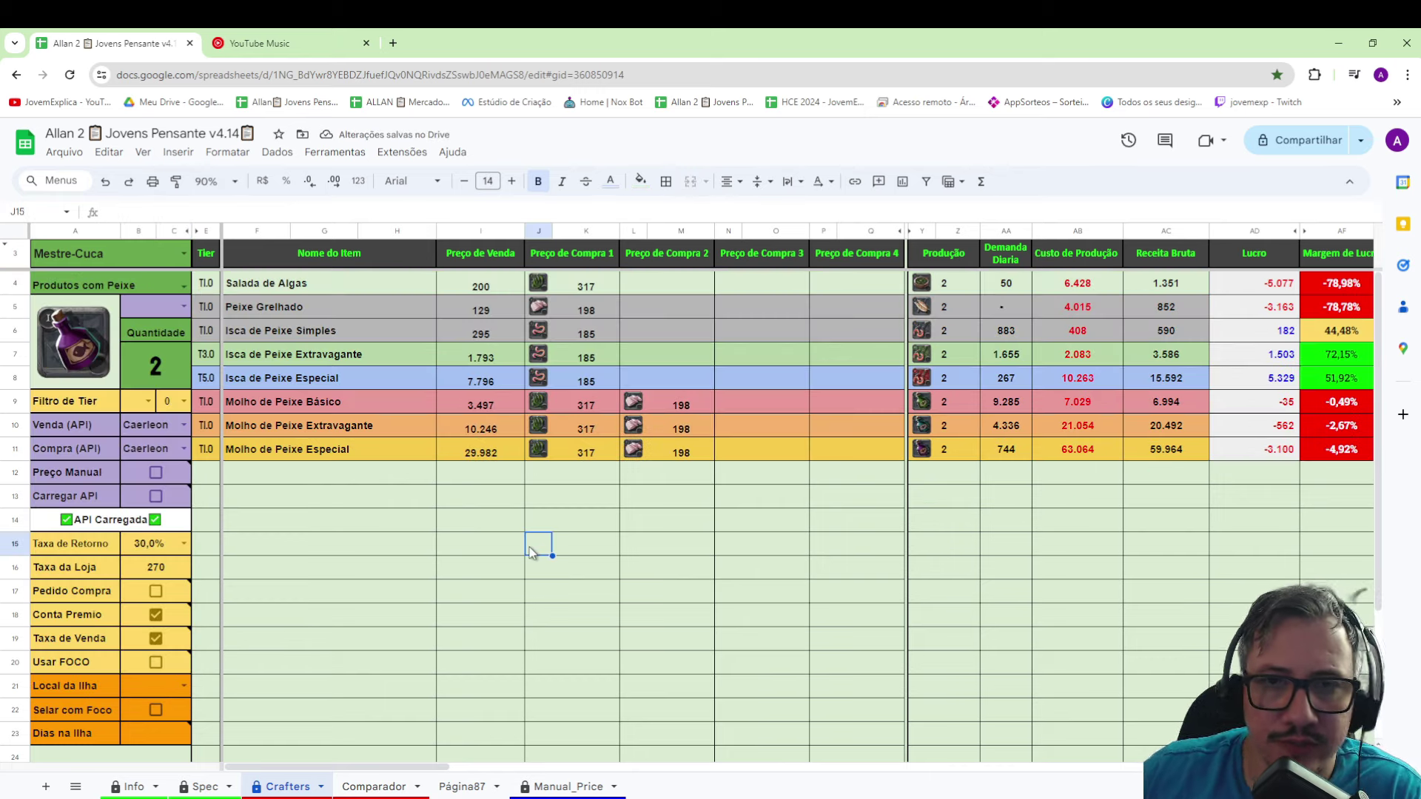
click(308, 290)
click(309, 344)
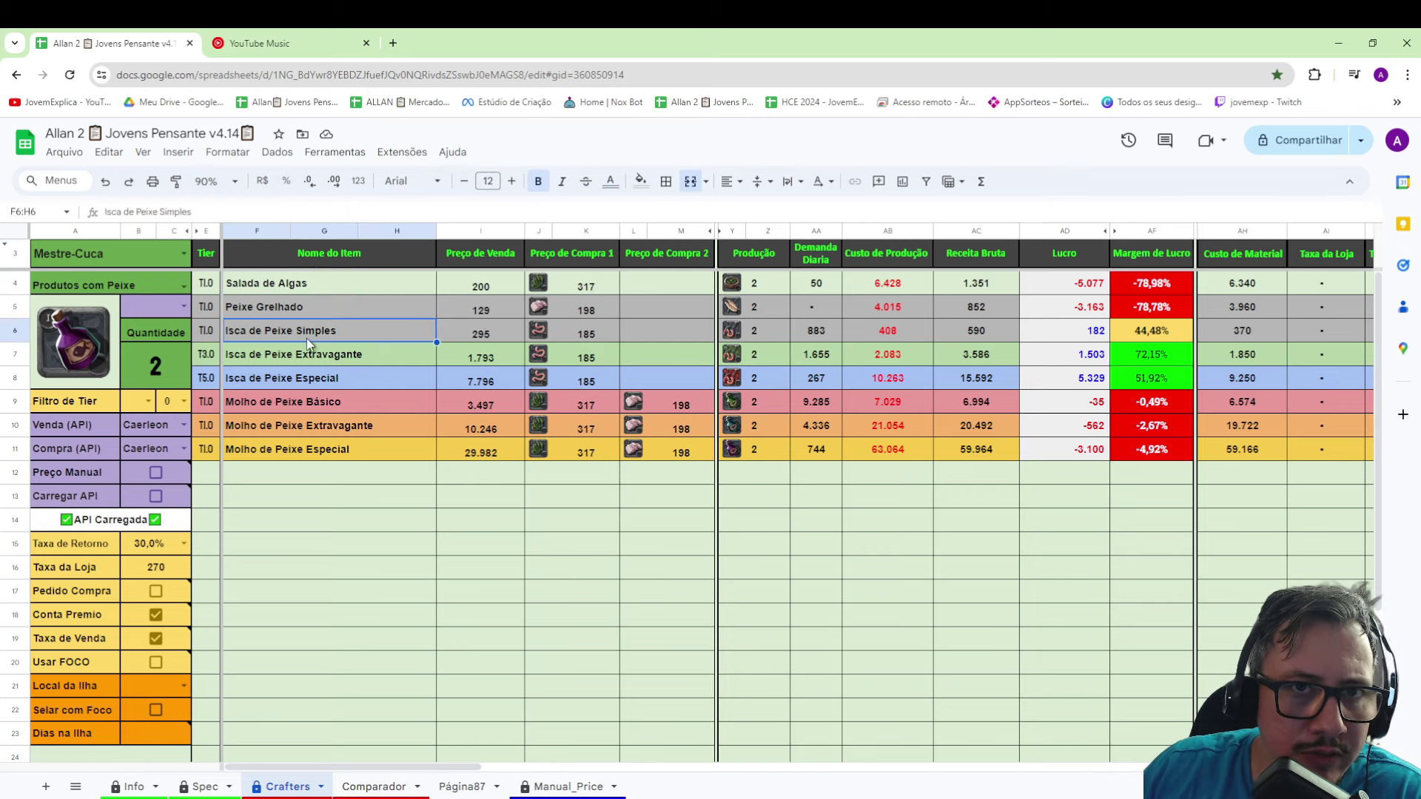
click(283, 405)
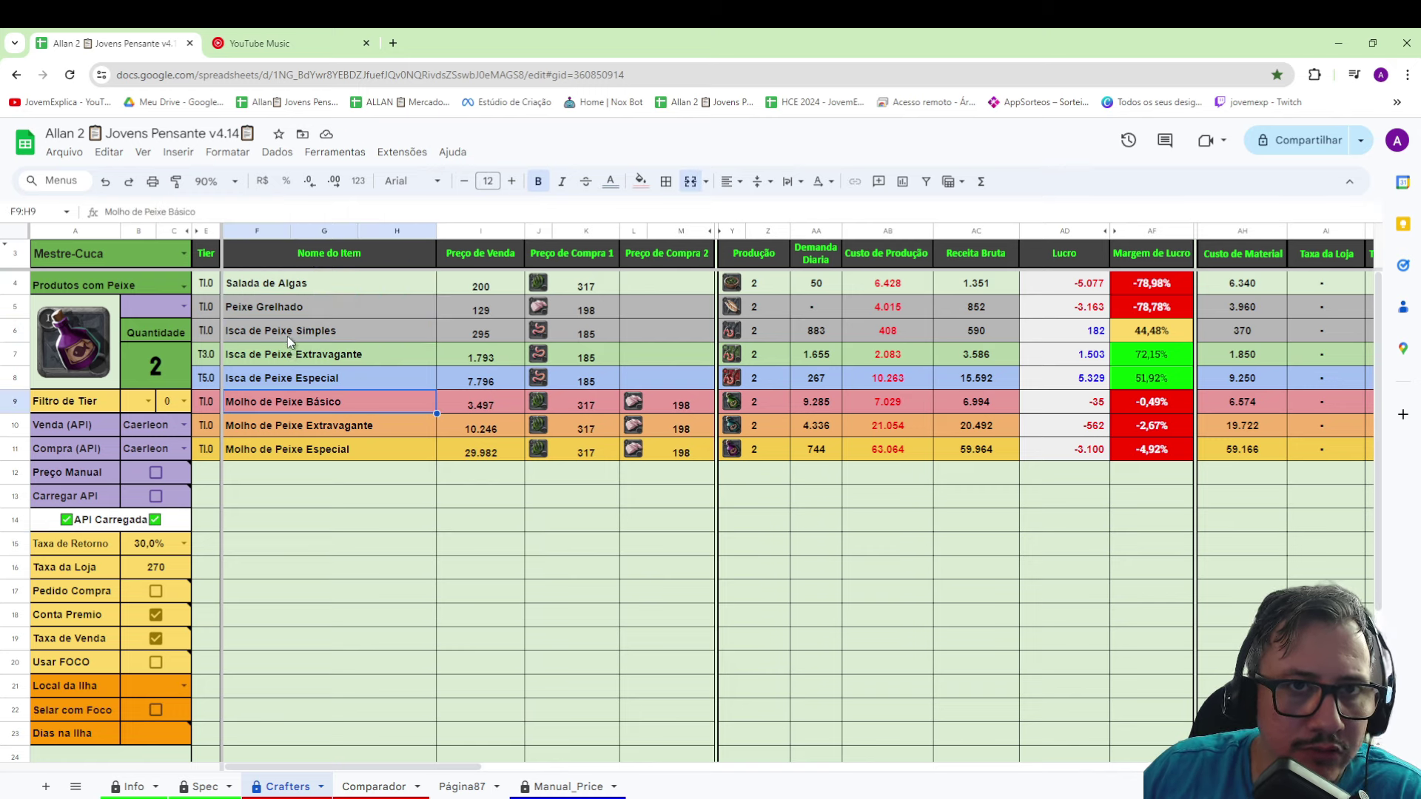
drag(288, 340, 287, 379)
click(823, 474)
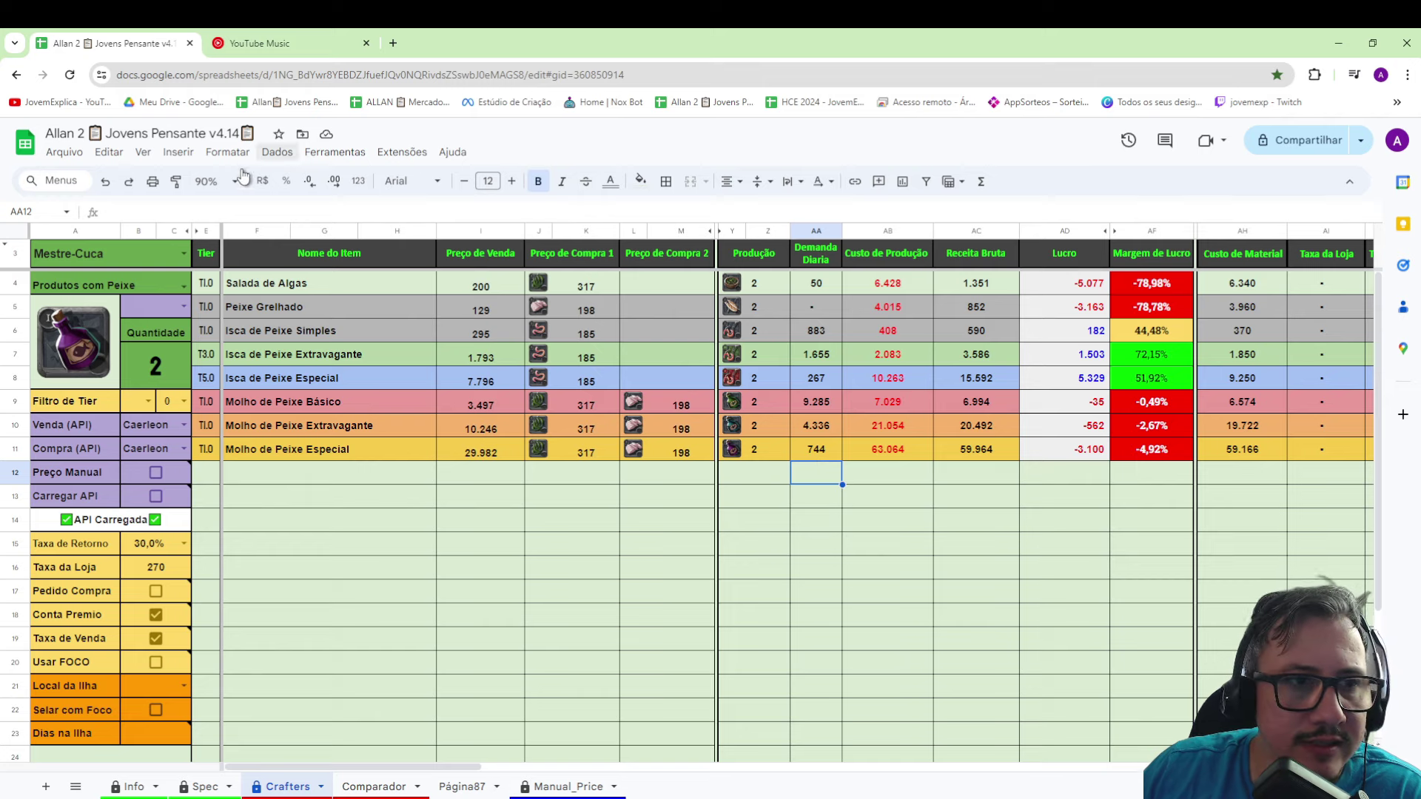
- Set the sheet zoom to 125% and the Quantidade first to 50, and finally to 100
click(214, 181)
click(213, 304)
click(201, 412)
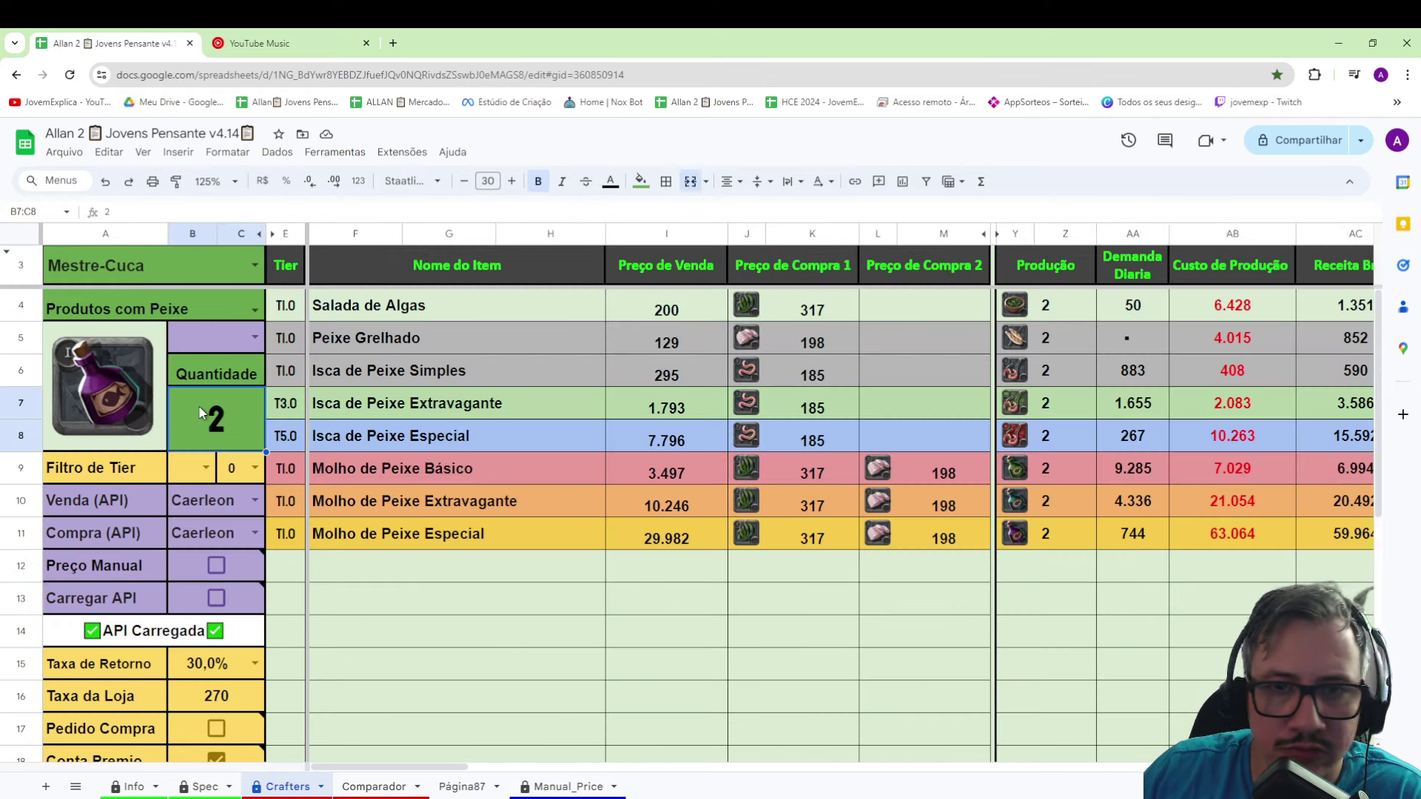
text(50)
click(707, 443)
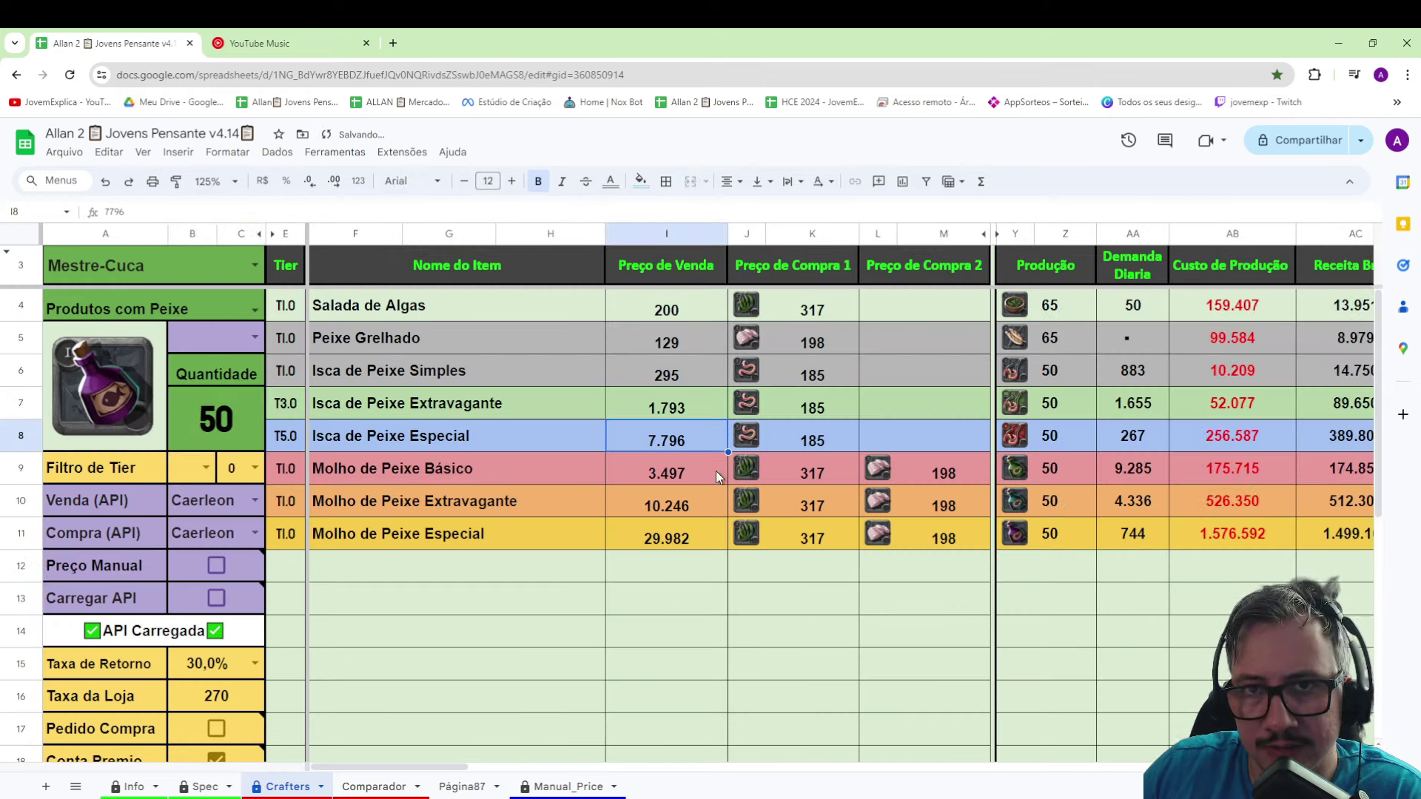
click(213, 418)
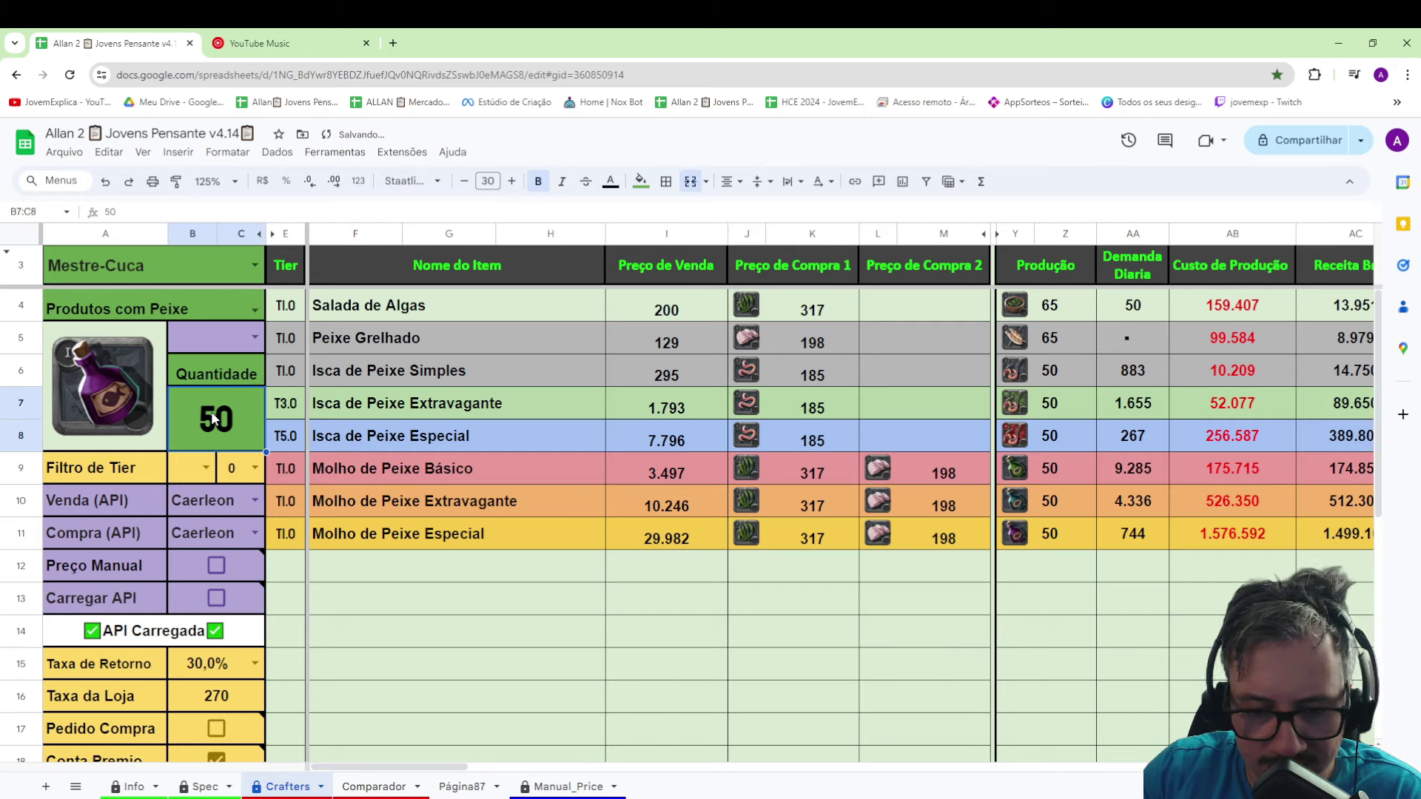
text(100)
click(444, 467)
- Examine the production, daily demand, cost, gross revenue, profit and margin of Isca de Peixe Extravagante
scroll(518, 699, right, 5)
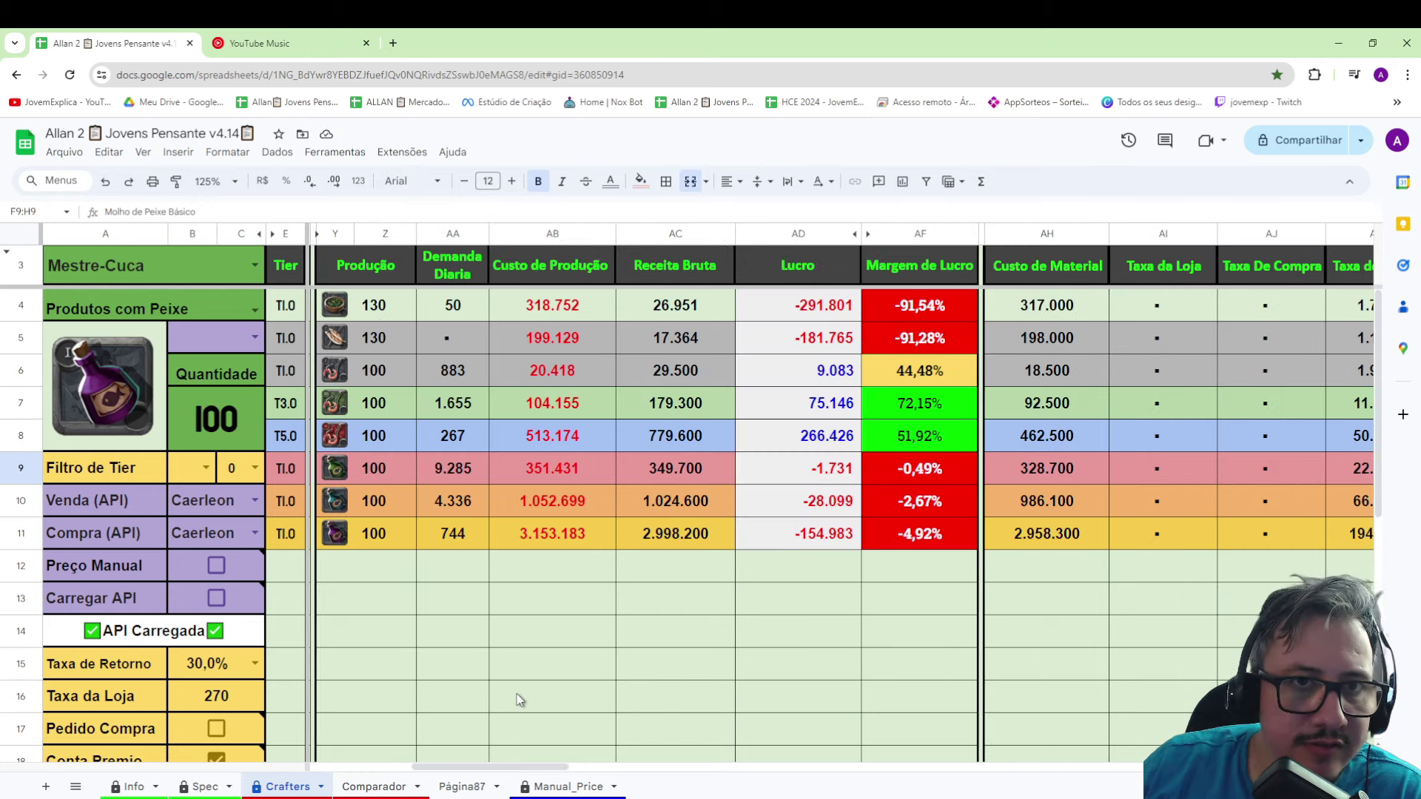
click(339, 412)
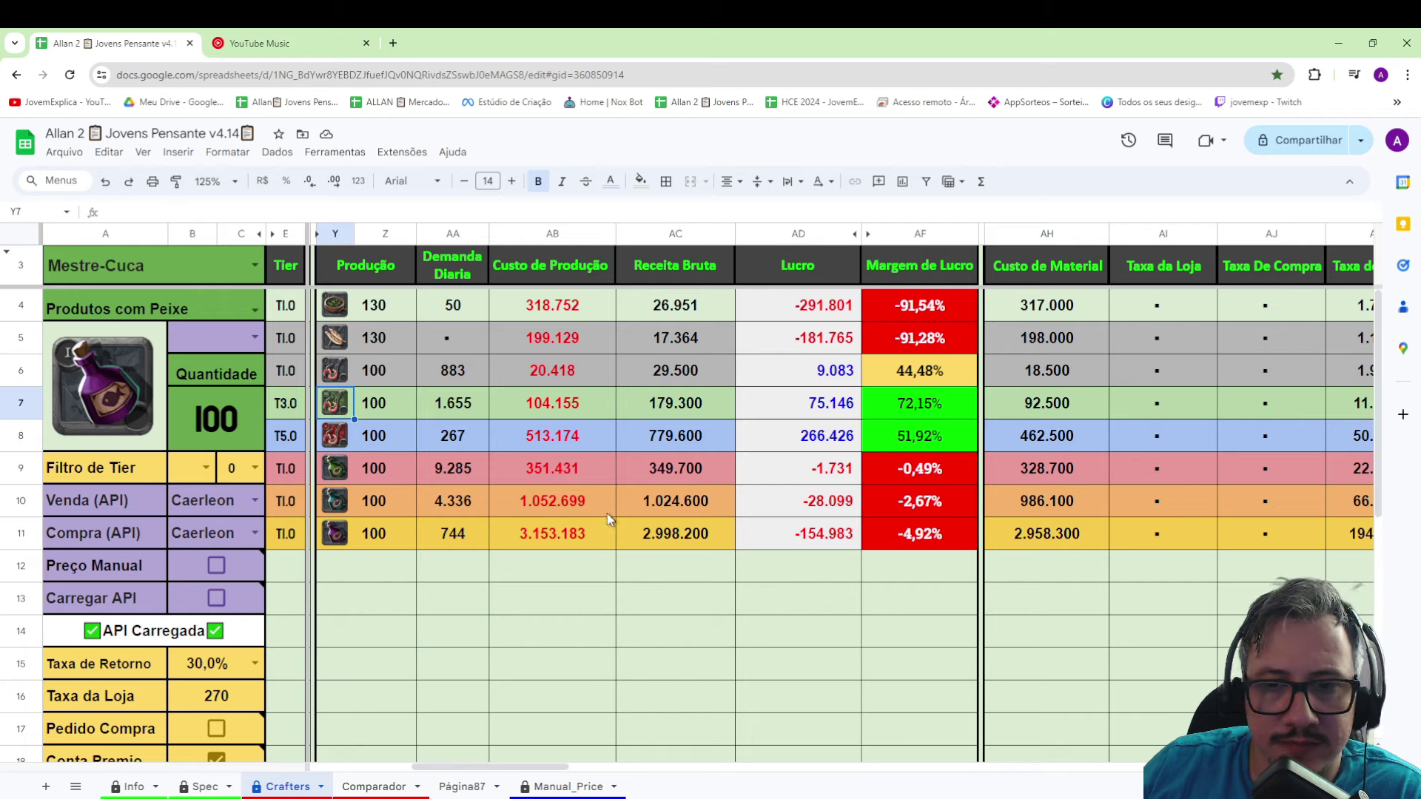
click(476, 413)
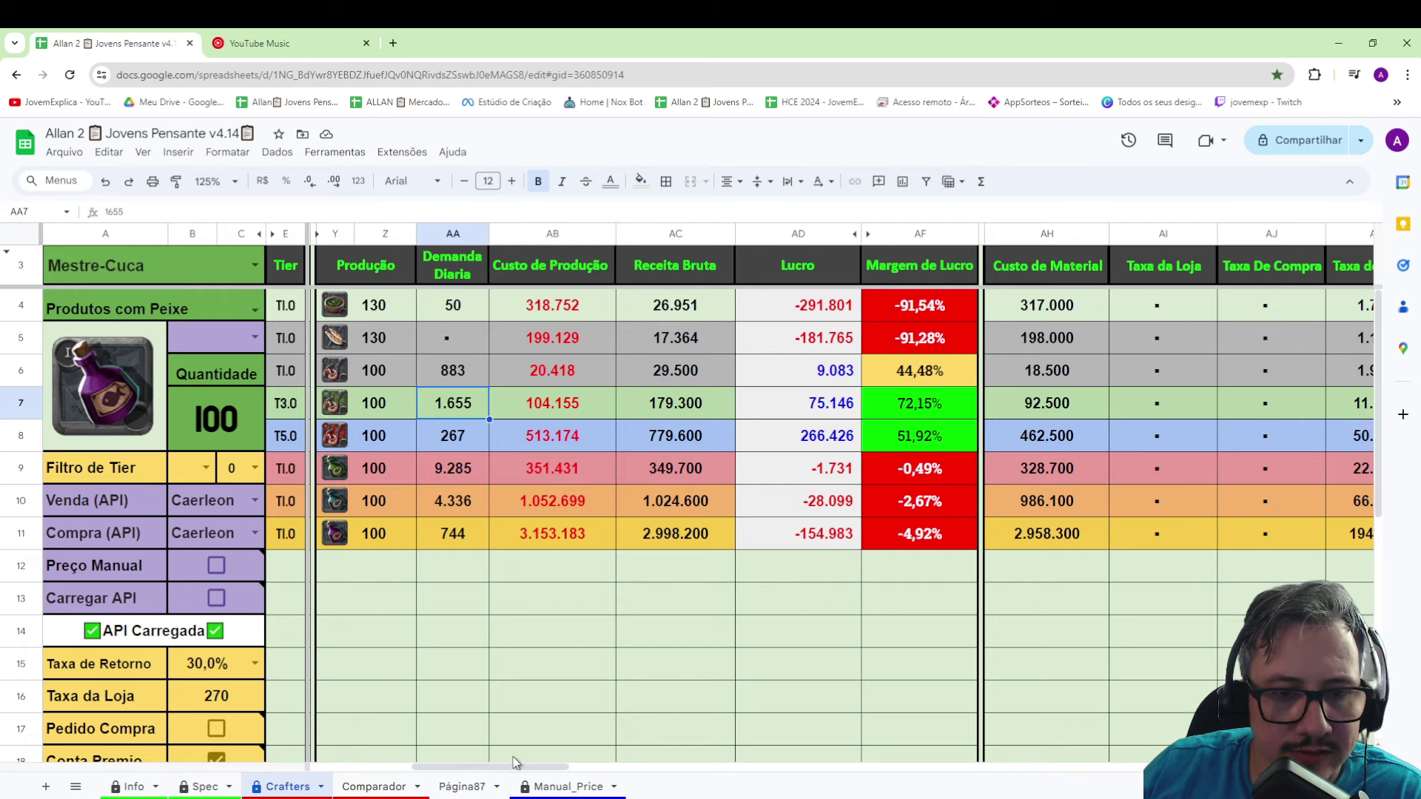
drag(519, 766, 555, 763)
click(340, 405)
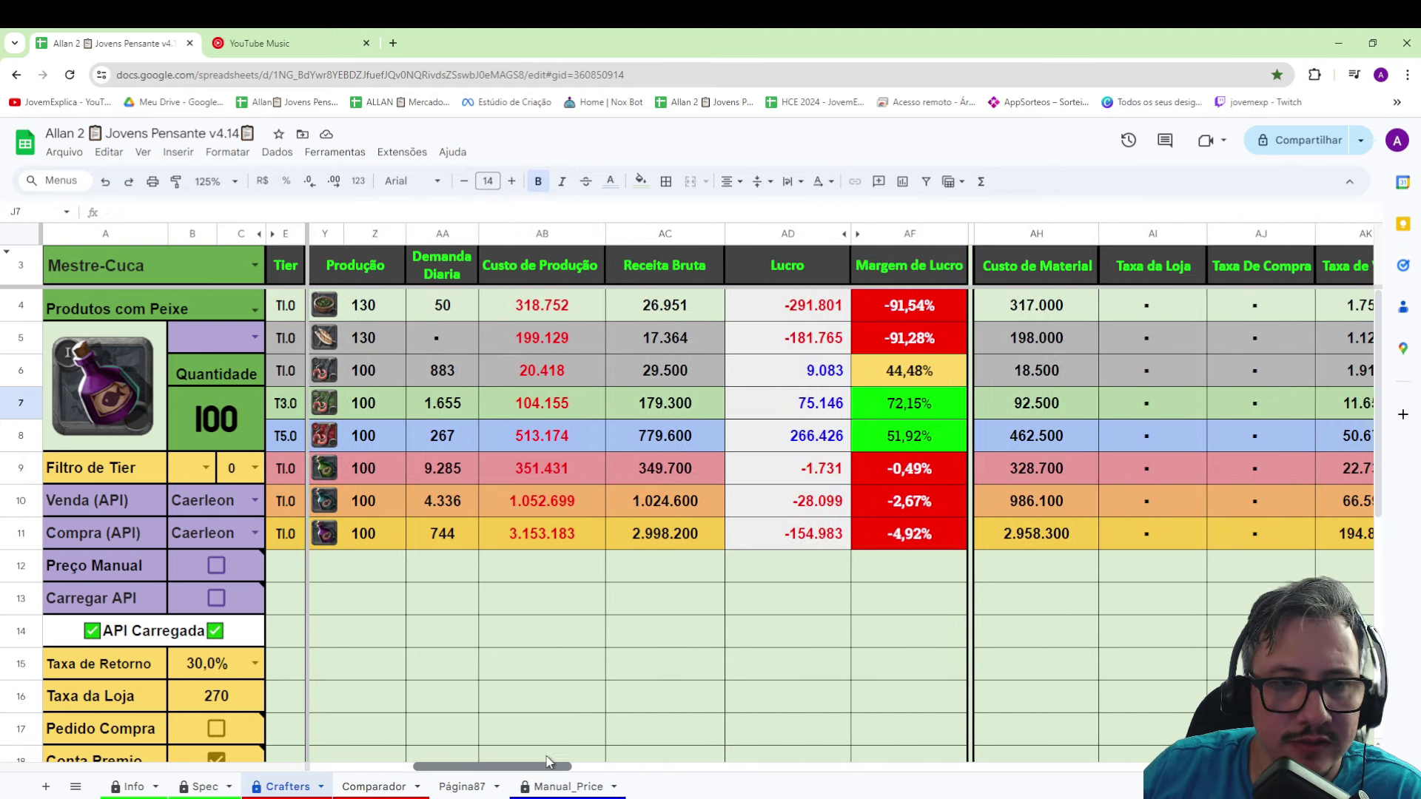
click(446, 412)
click(357, 400)
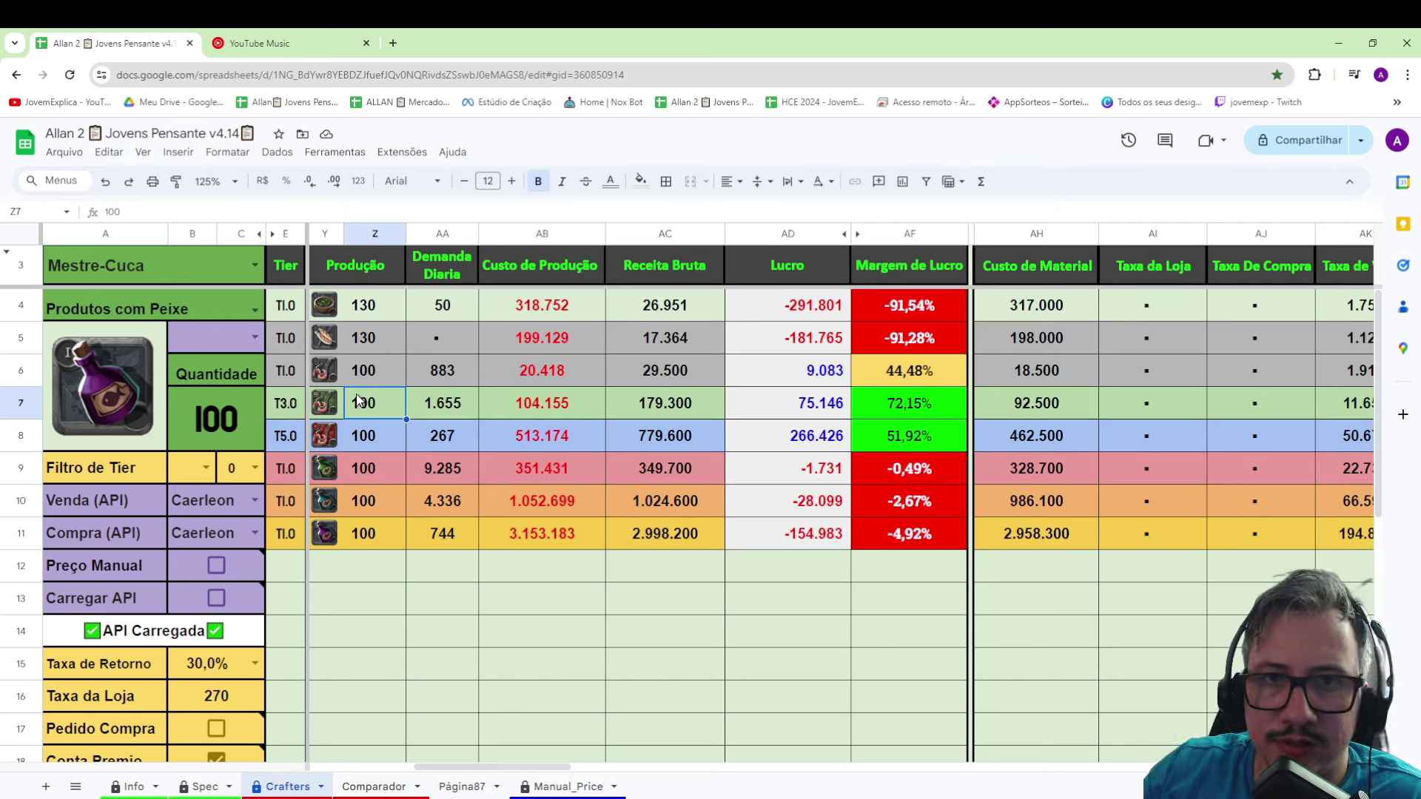
click(917, 409)
click(566, 411)
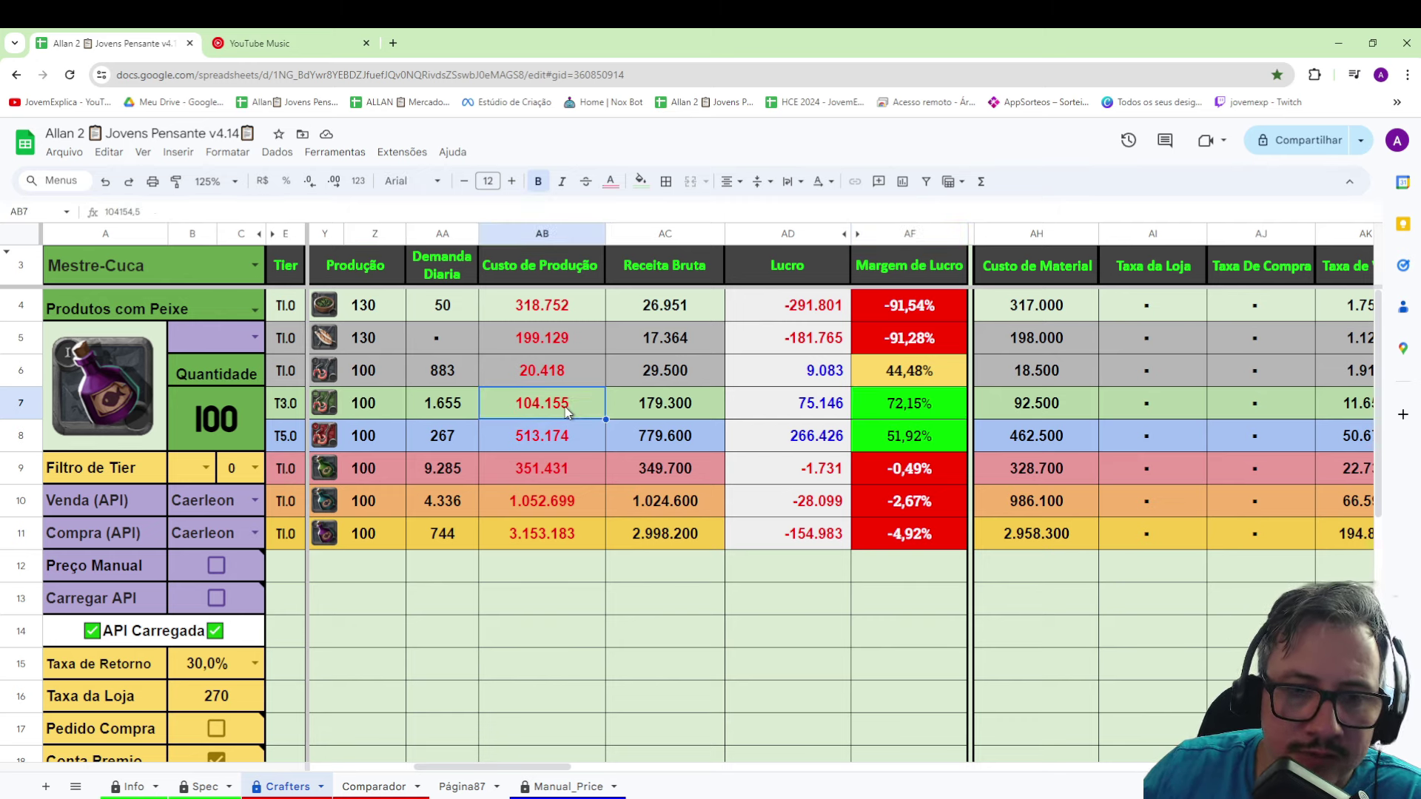
click(773, 415)
click(691, 406)
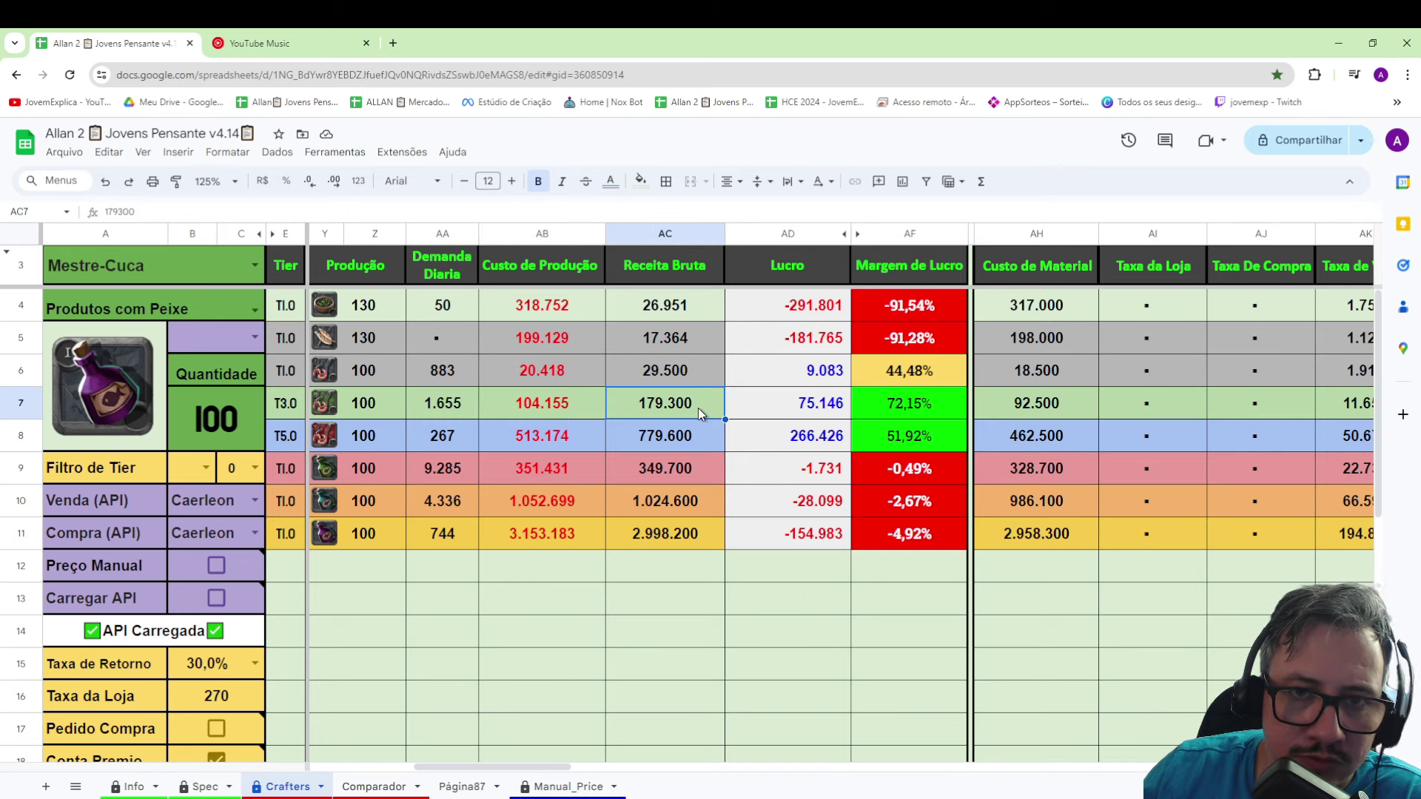
click(791, 411)
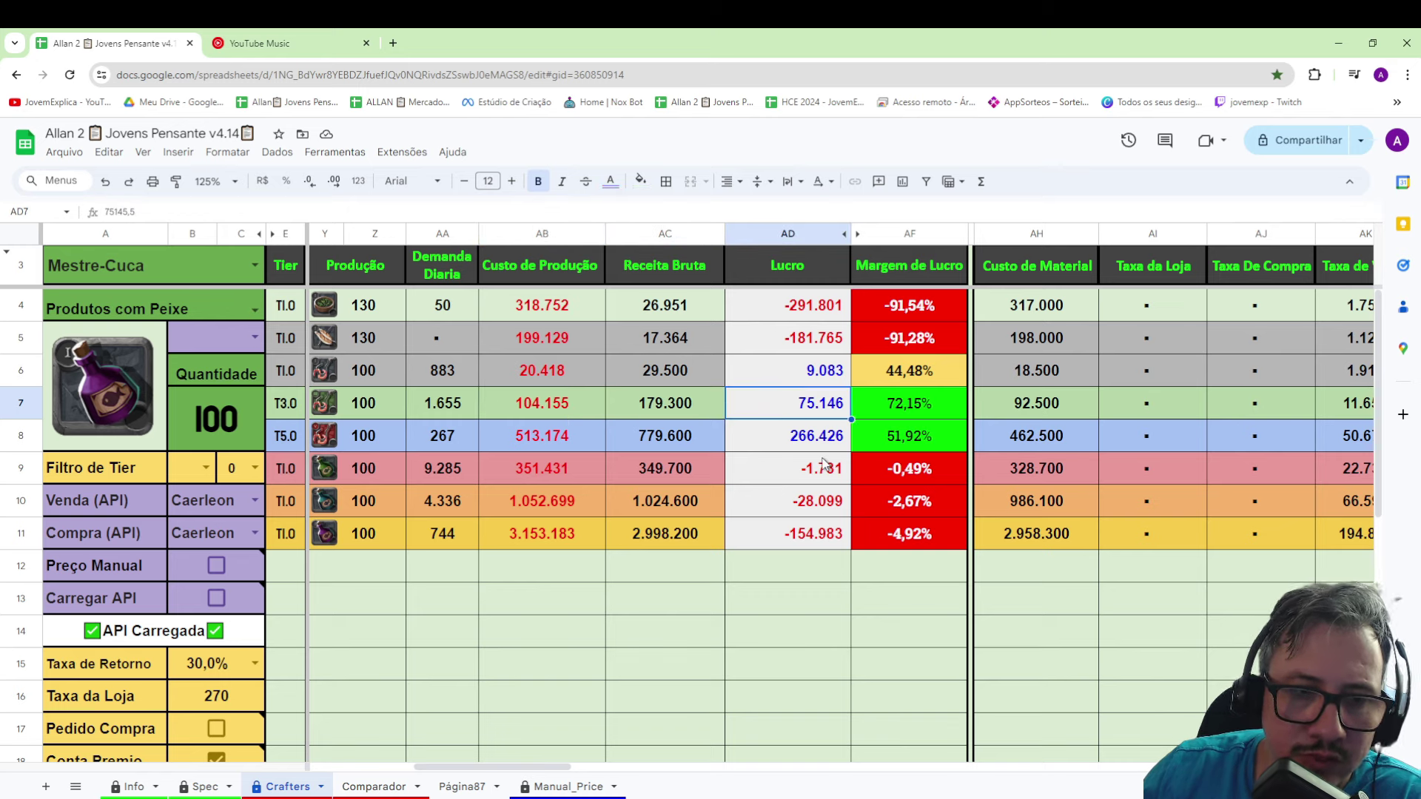
- Examine the tier, daily demand, production, cost, gross revenue and profit of Isca de Peixe Especial
click(287, 446)
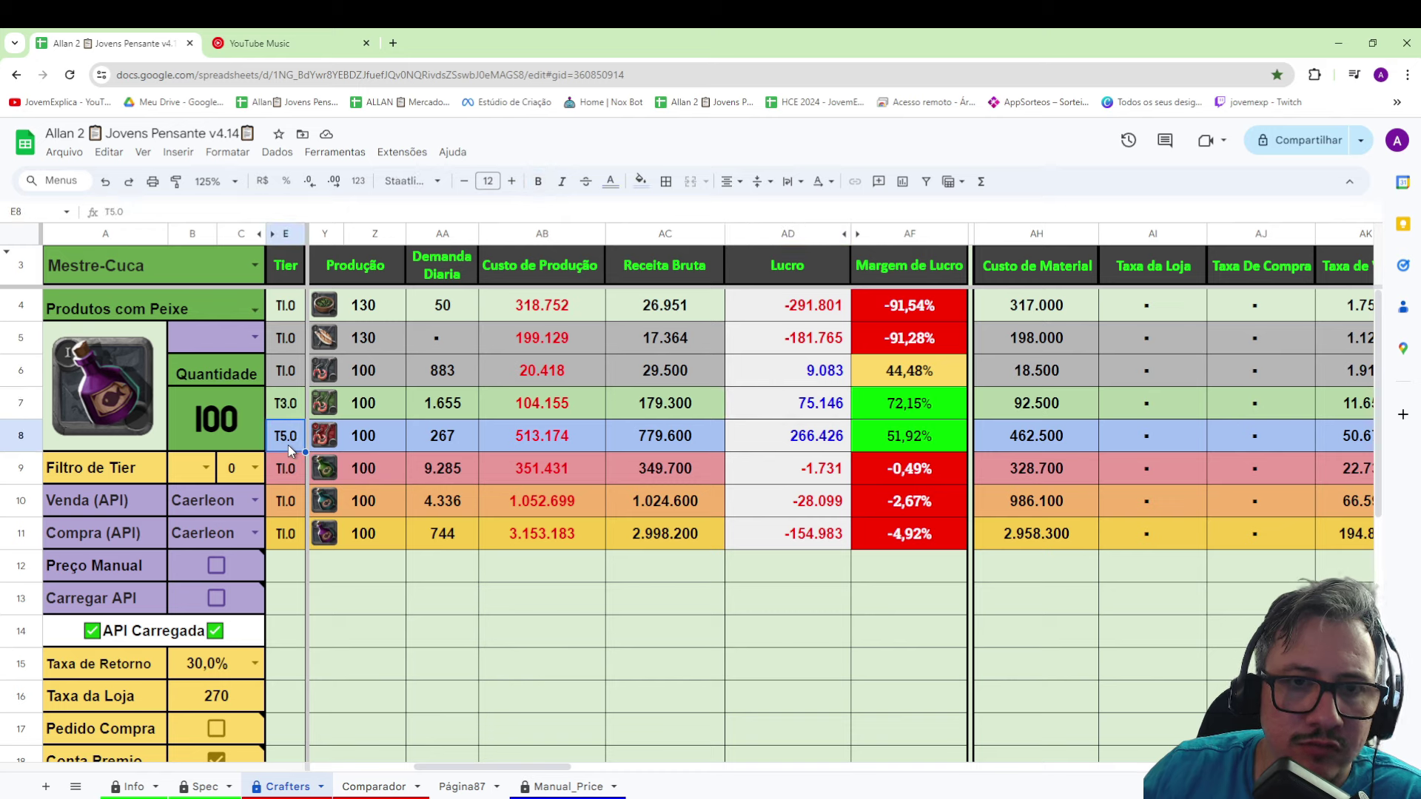
click(447, 450)
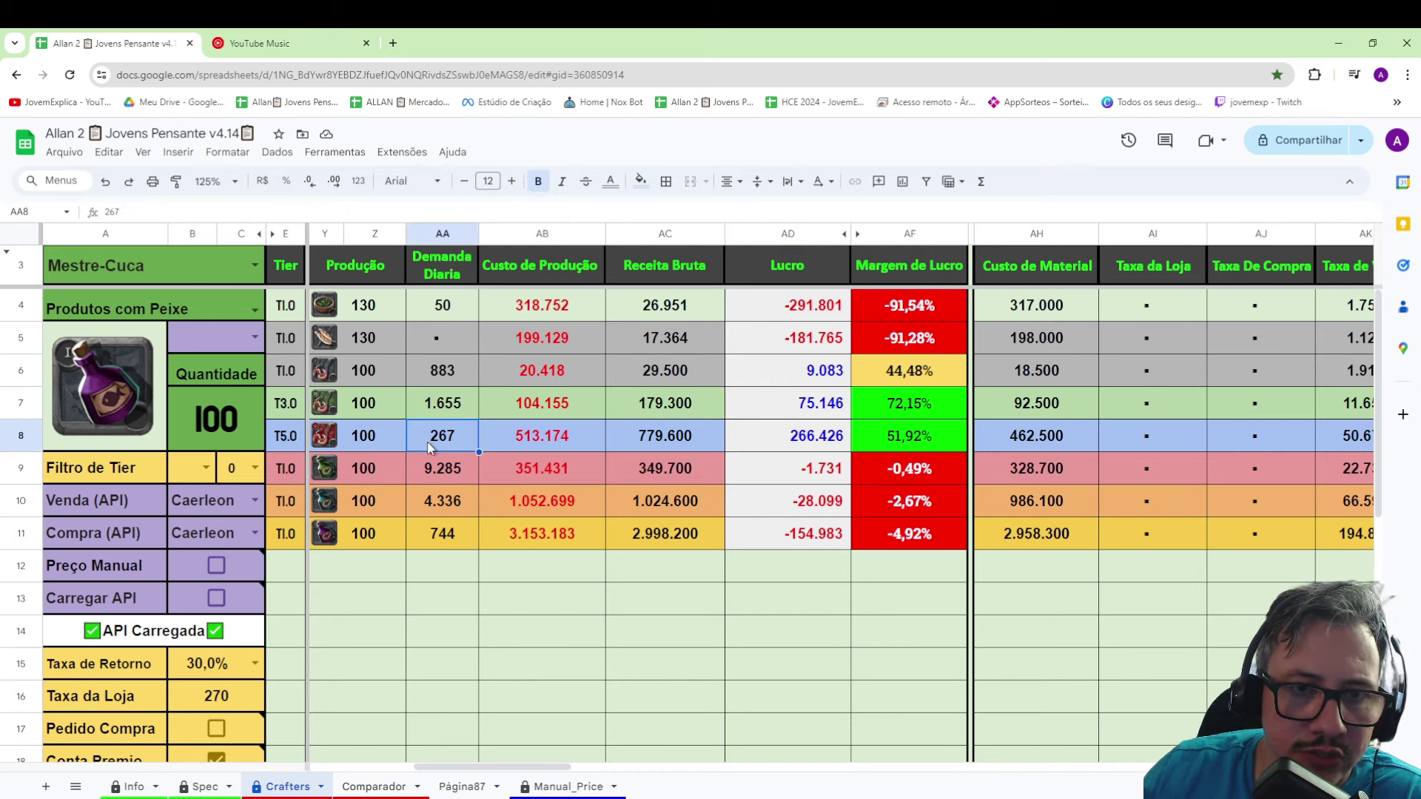
click(386, 440)
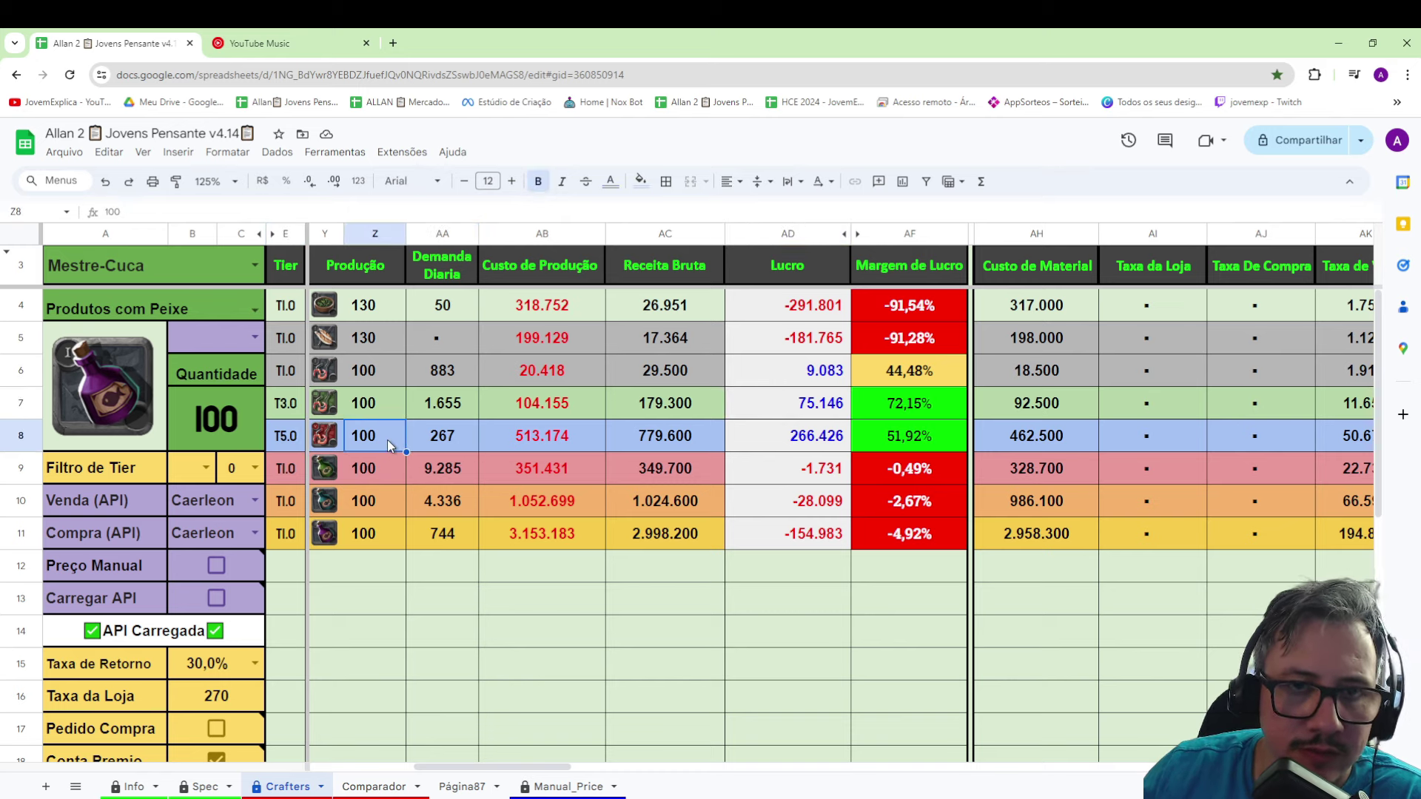
click(548, 444)
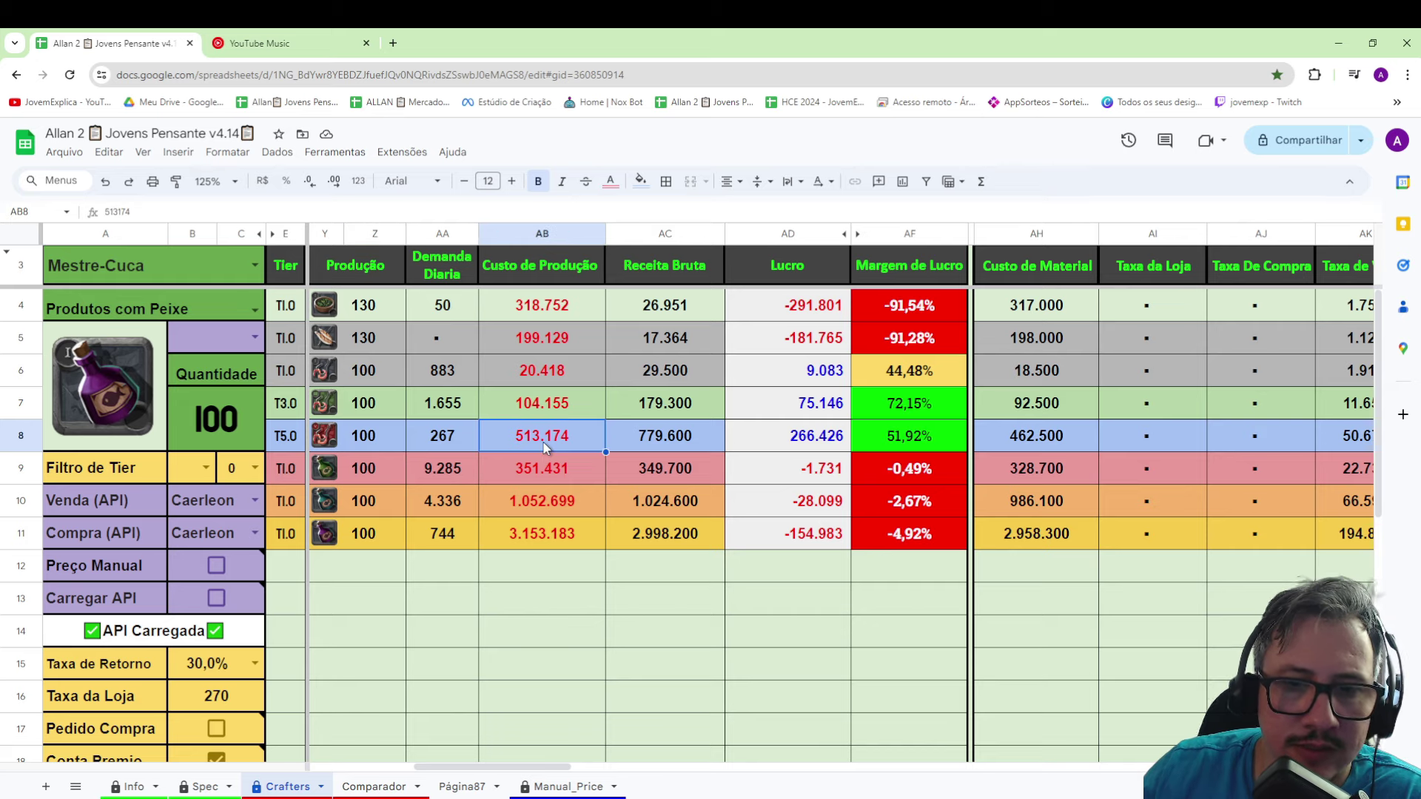
click(786, 437)
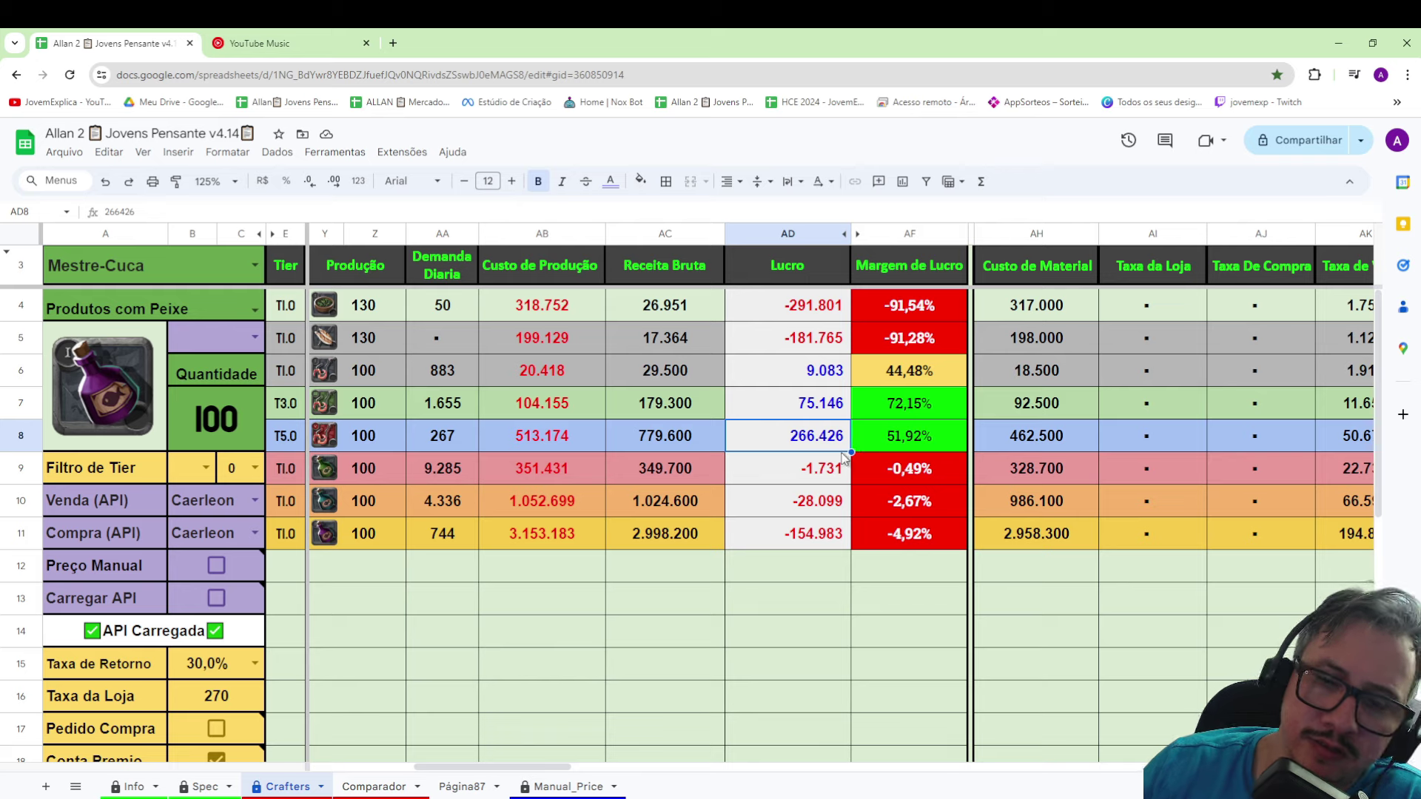
click(573, 437)
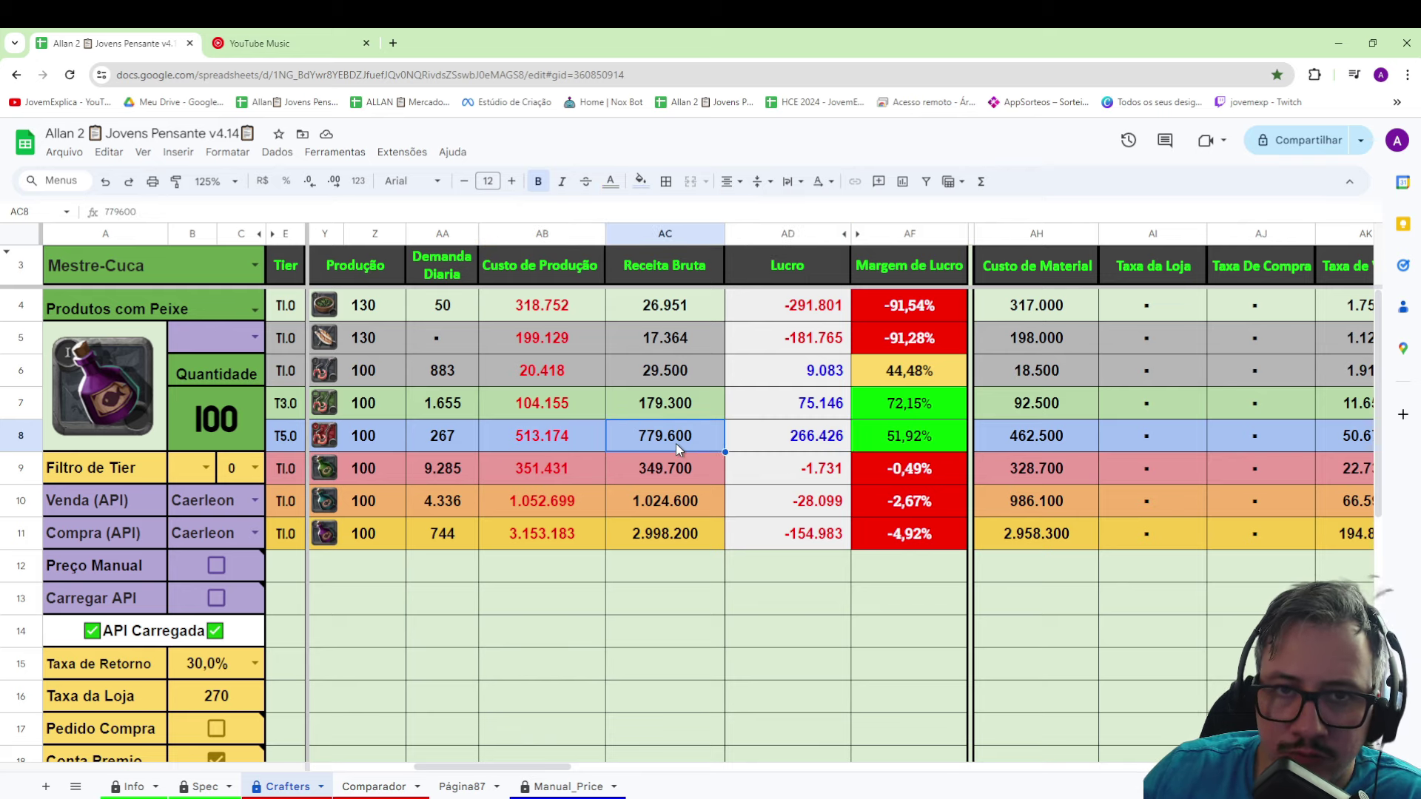
click(766, 444)
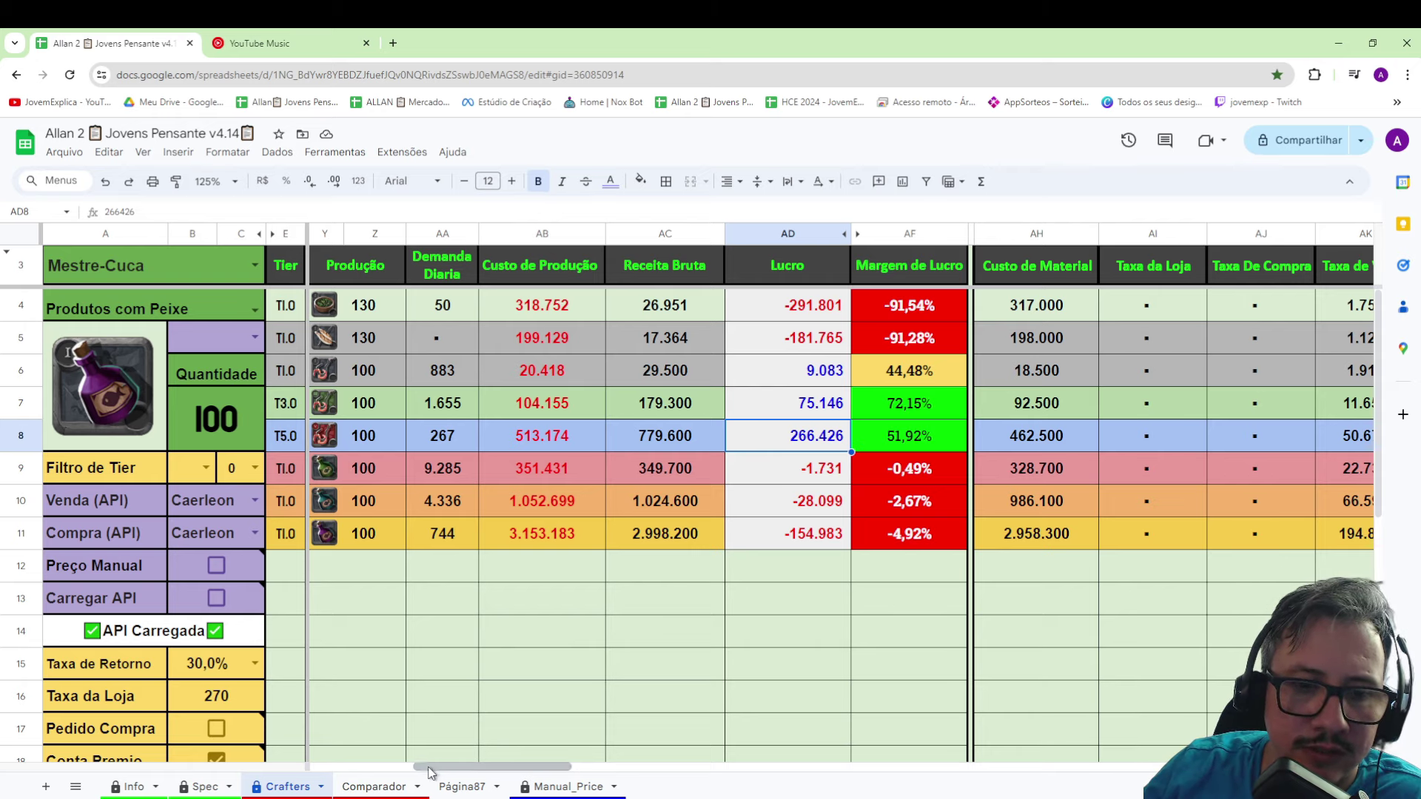
- Compare the margin, production cost and profit of Isca de Peixe Extravagante and Isca de Peixe Especial side by side
drag(408, 765, 318, 766)
click(282, 403)
key(shift+Down)
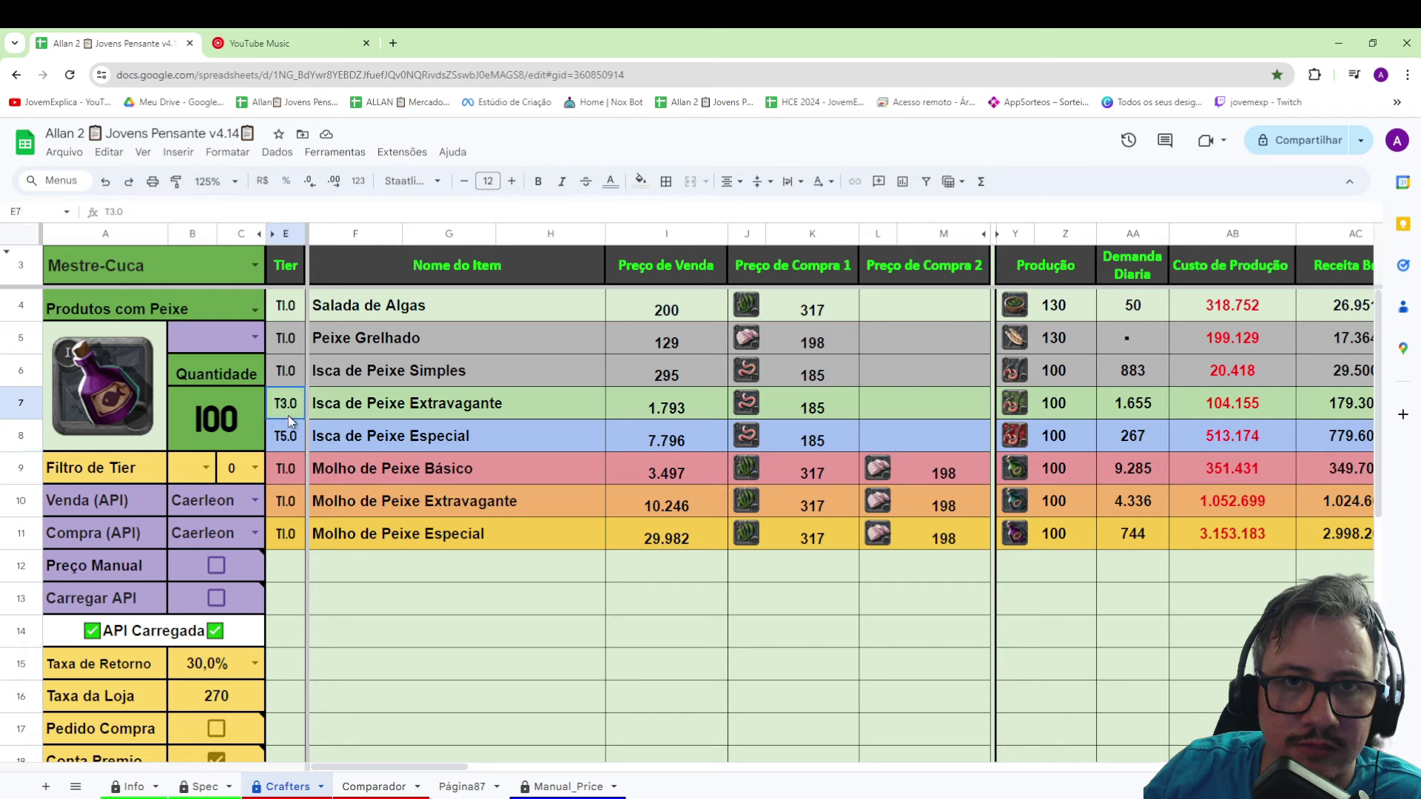
key(shift+Right)
key(shift+Right)
key(shift+Right)
key(shift+Right)
key(shift+Right)
drag(470, 769, 559, 768)
drag(1008, 403, 988, 435)
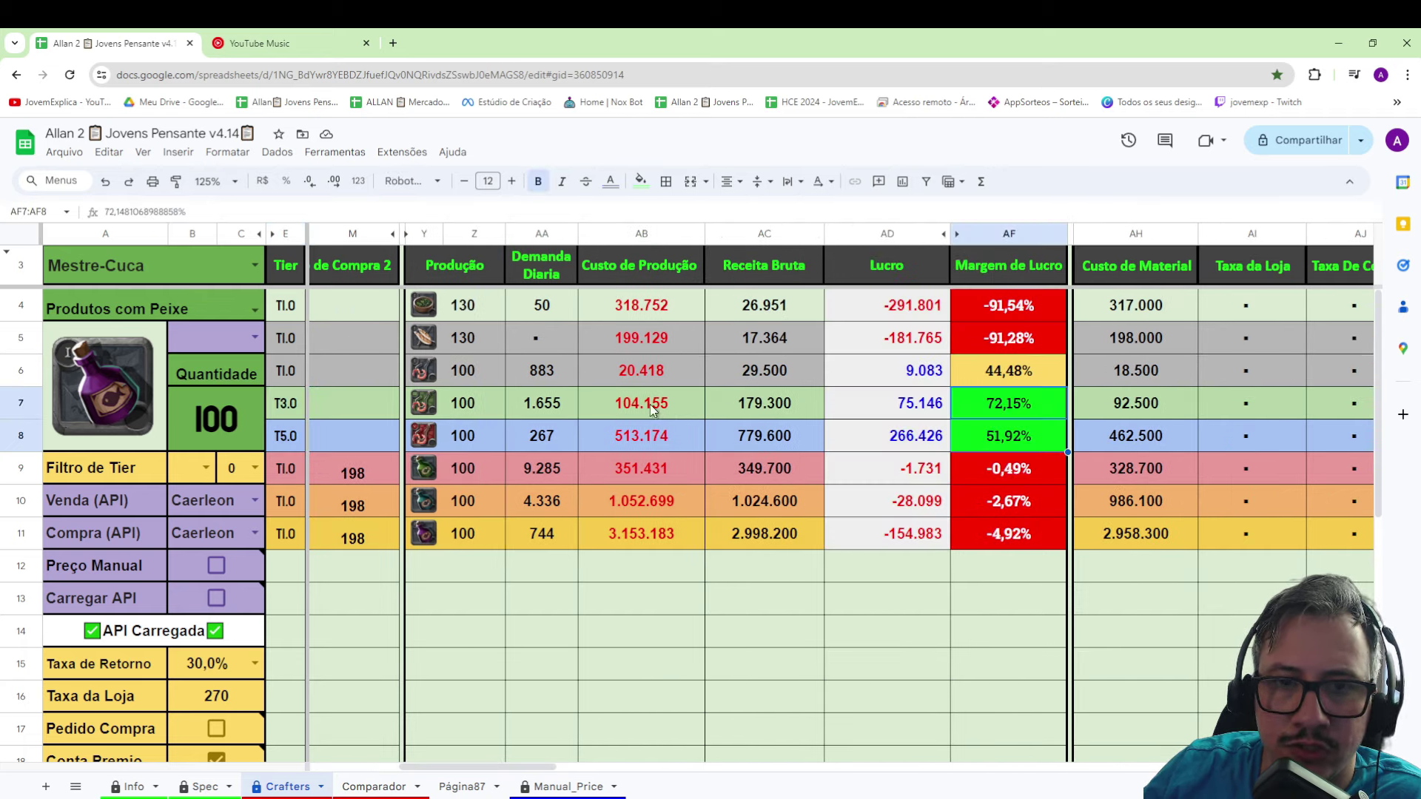
drag(638, 407, 652, 439)
drag(851, 412, 862, 442)
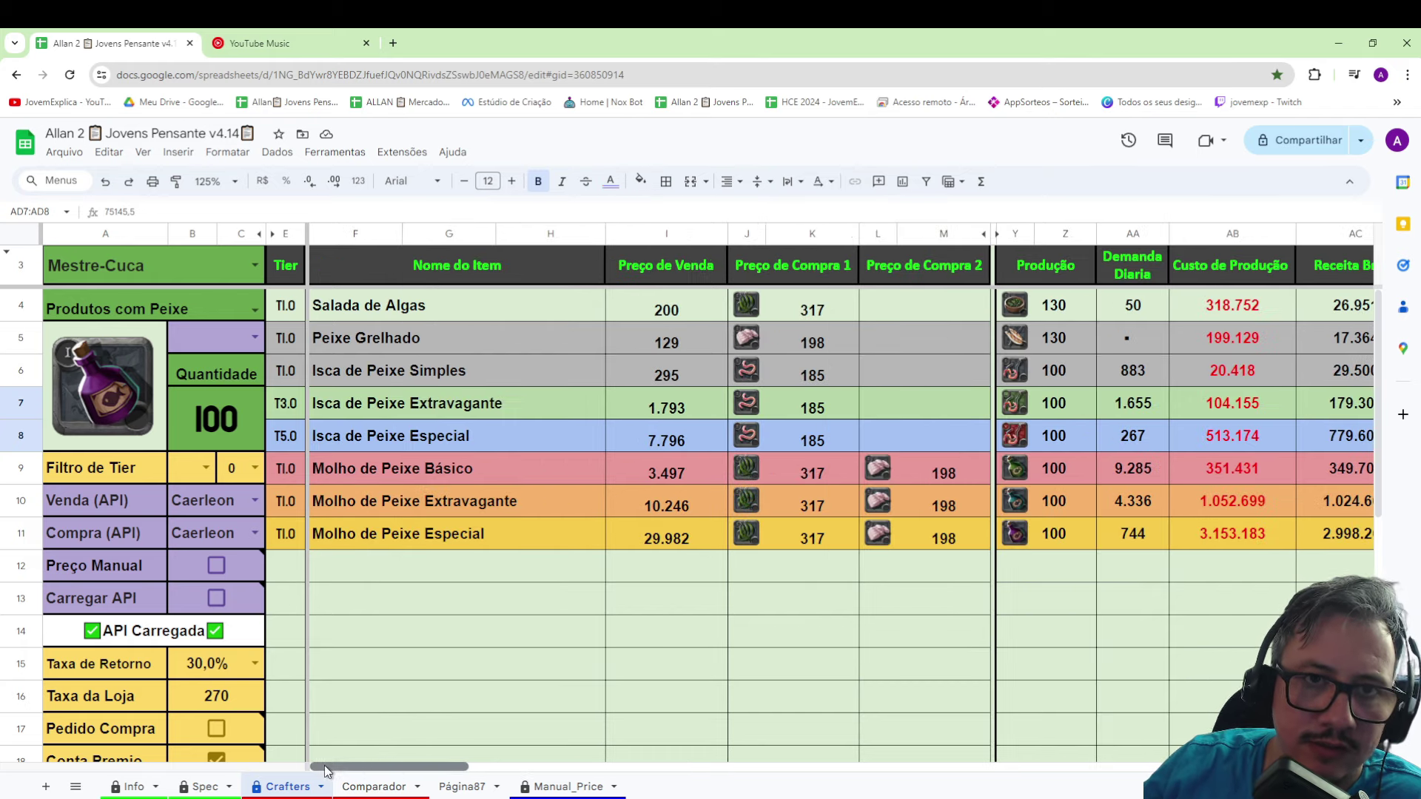
drag(478, 768, 388, 768)
drag(510, 407, 500, 454)
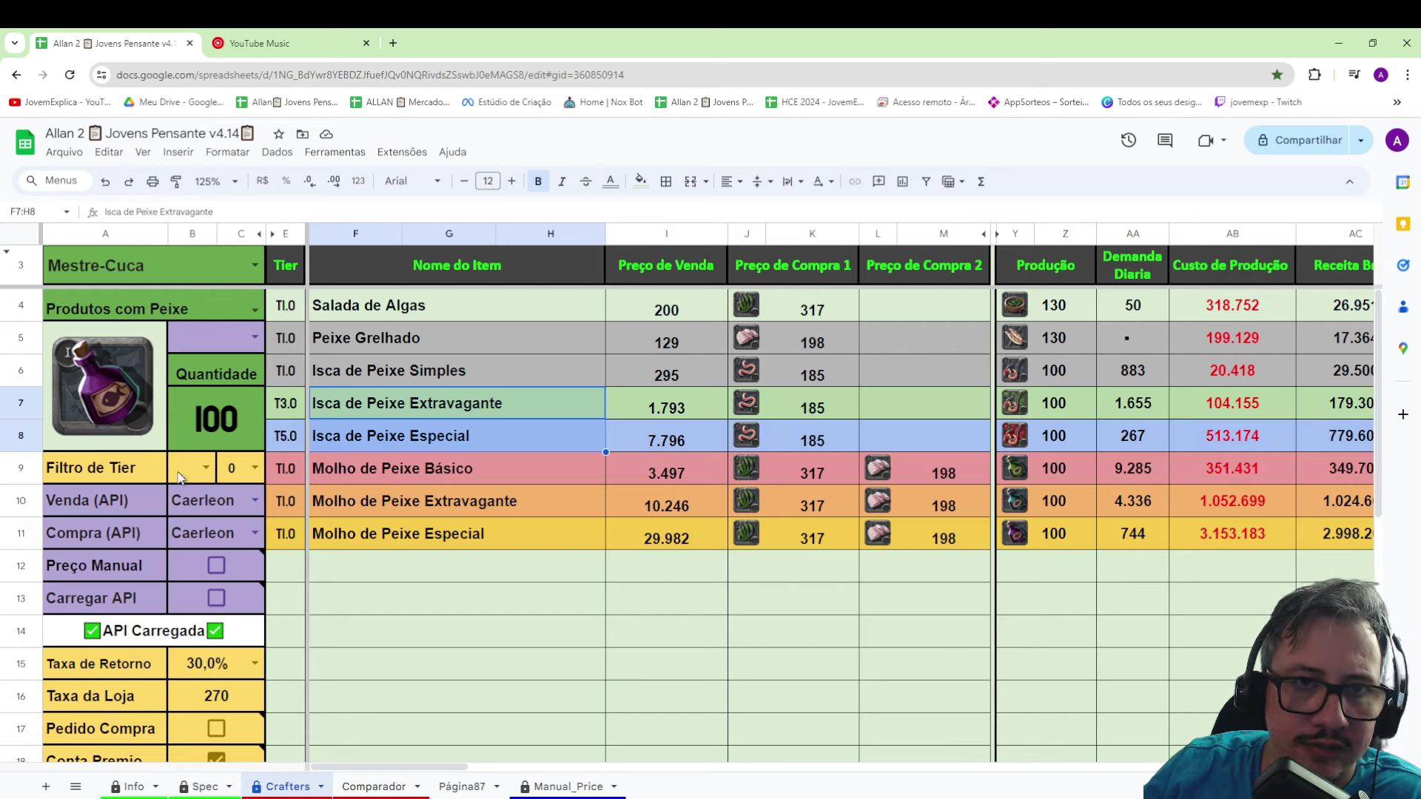
- Check the Taxa de Retorno and Quantidade settings and the production amounts of the fish baits
scroll(185, 518, down, 3)
drag(135, 483, 236, 474)
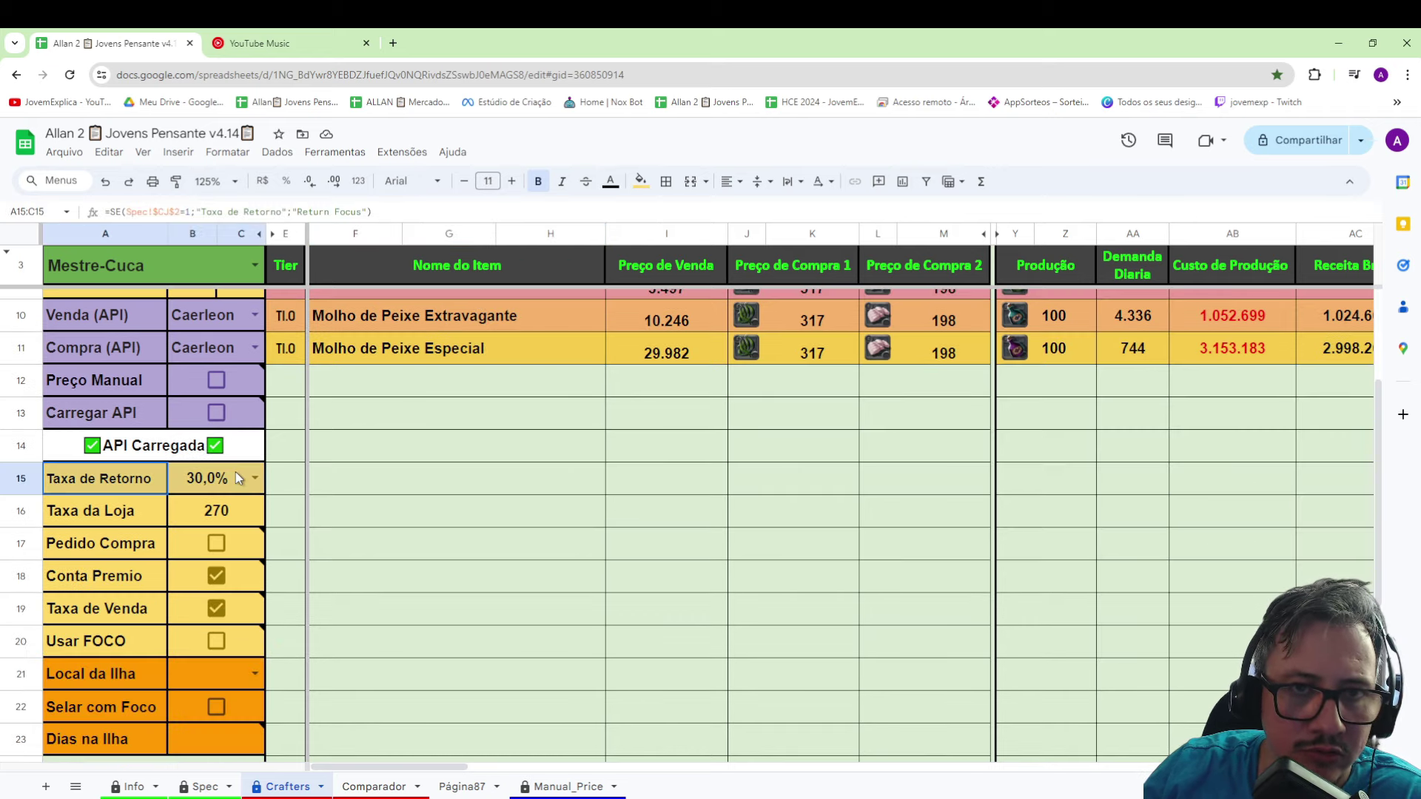
scroll(233, 466, up, 3)
click(228, 424)
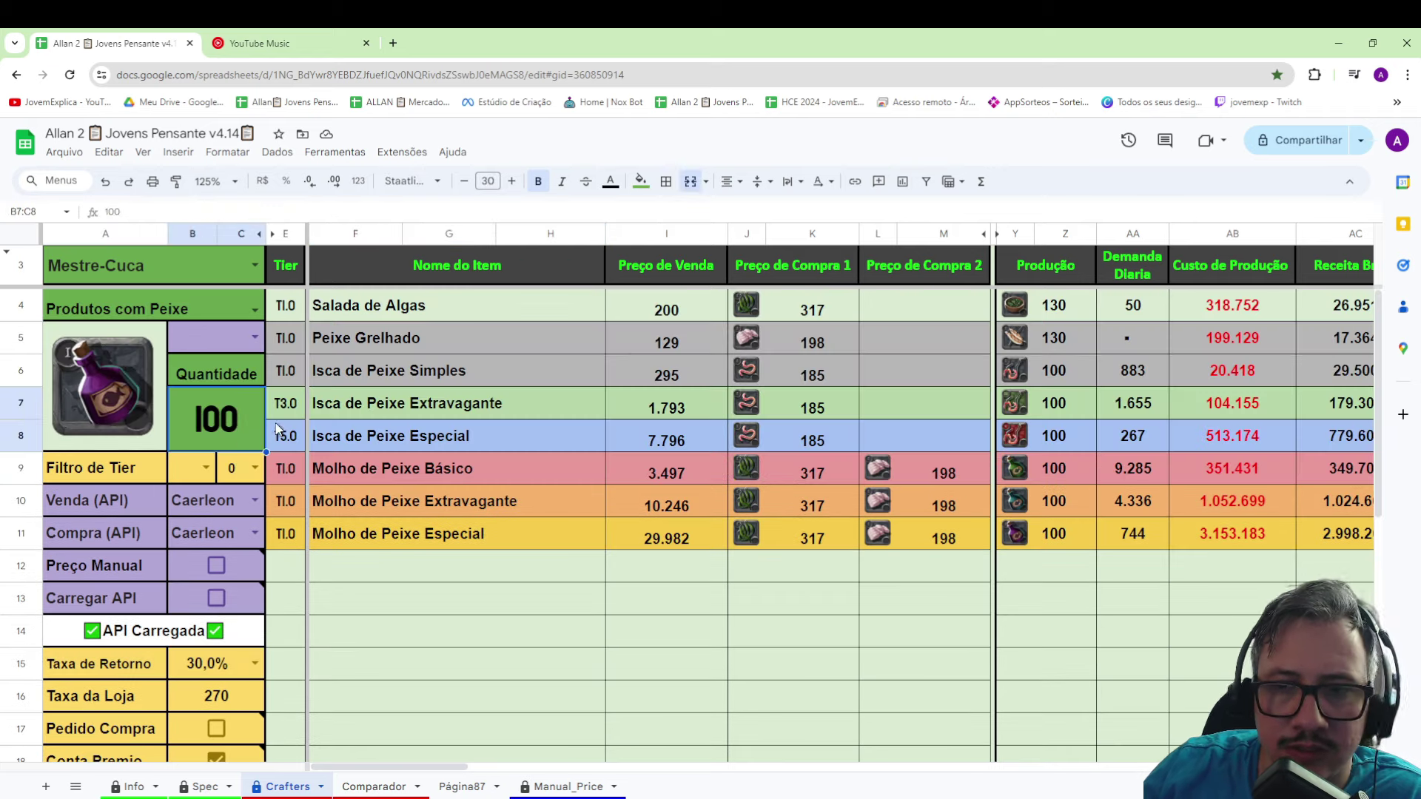
drag(1058, 380, 1060, 464)
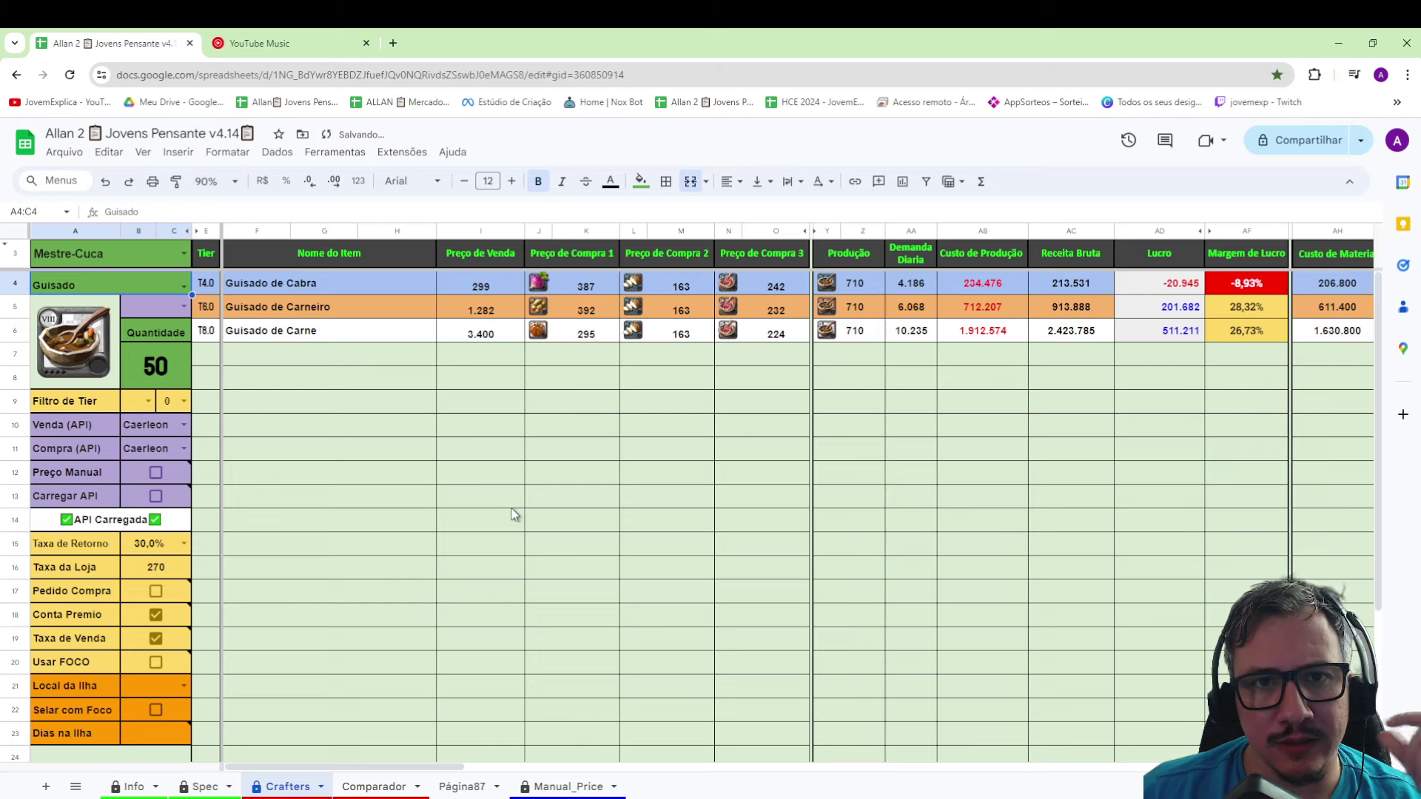
- Review the profit and production cost of Guisado de Carne, and view the available recipe categories without changing the selection
click(514, 506)
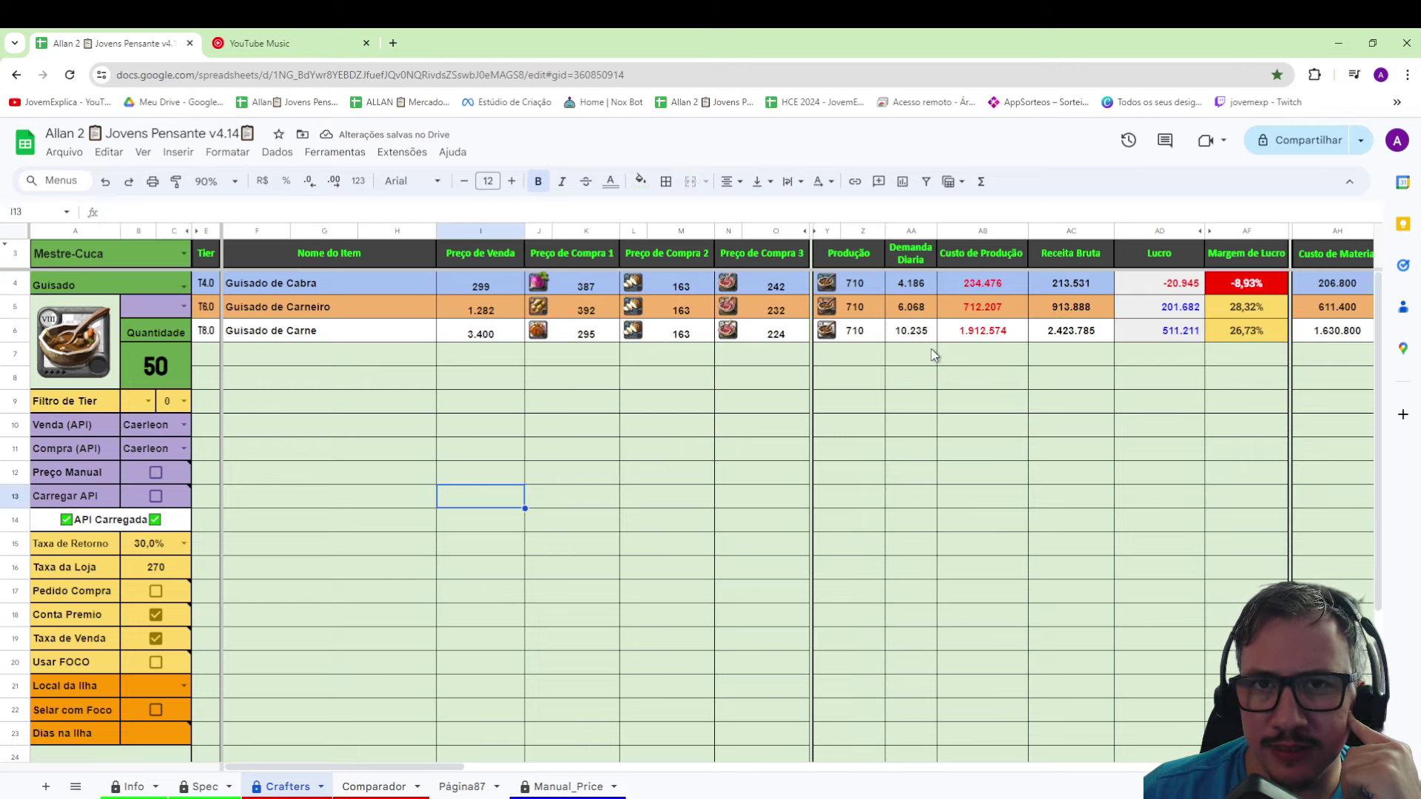
click(1184, 337)
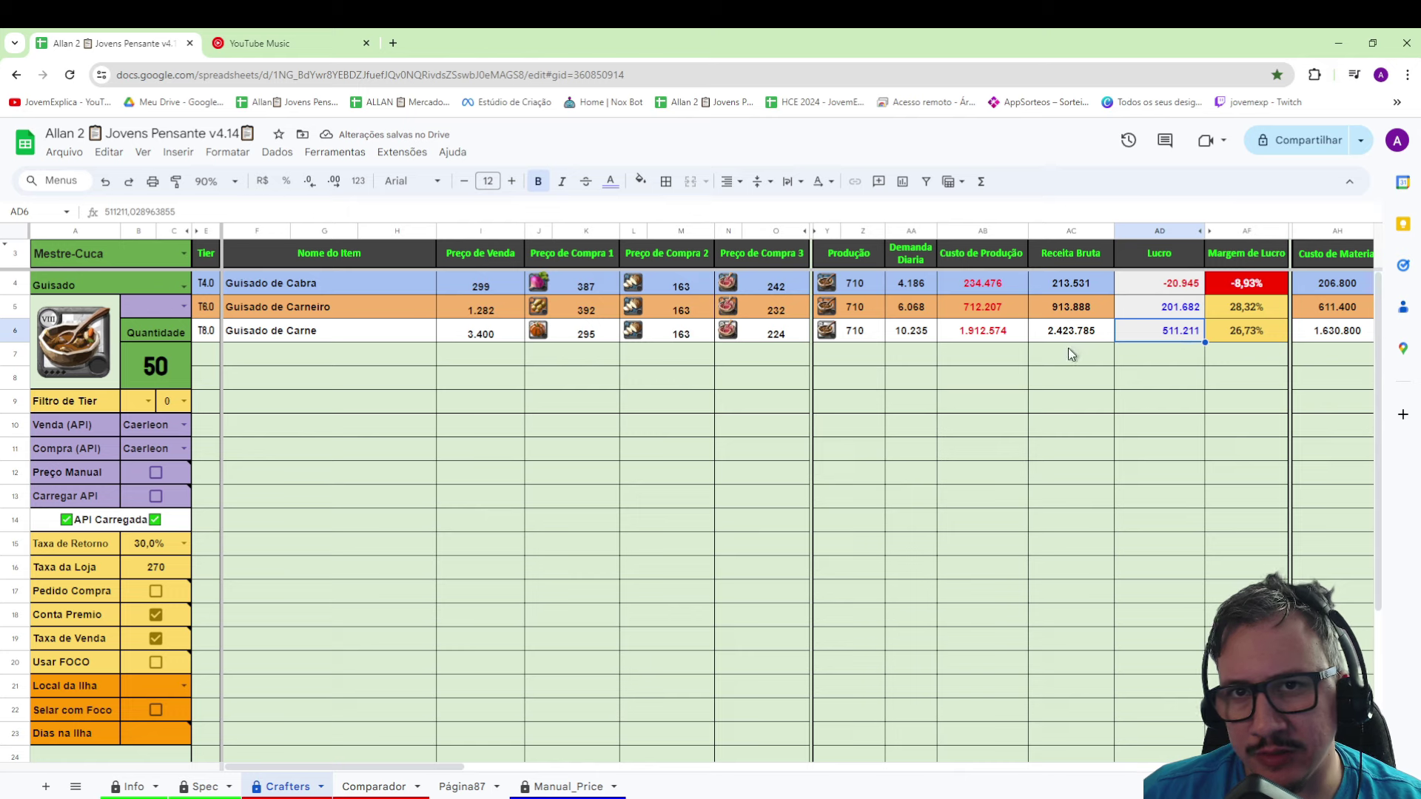
click(975, 332)
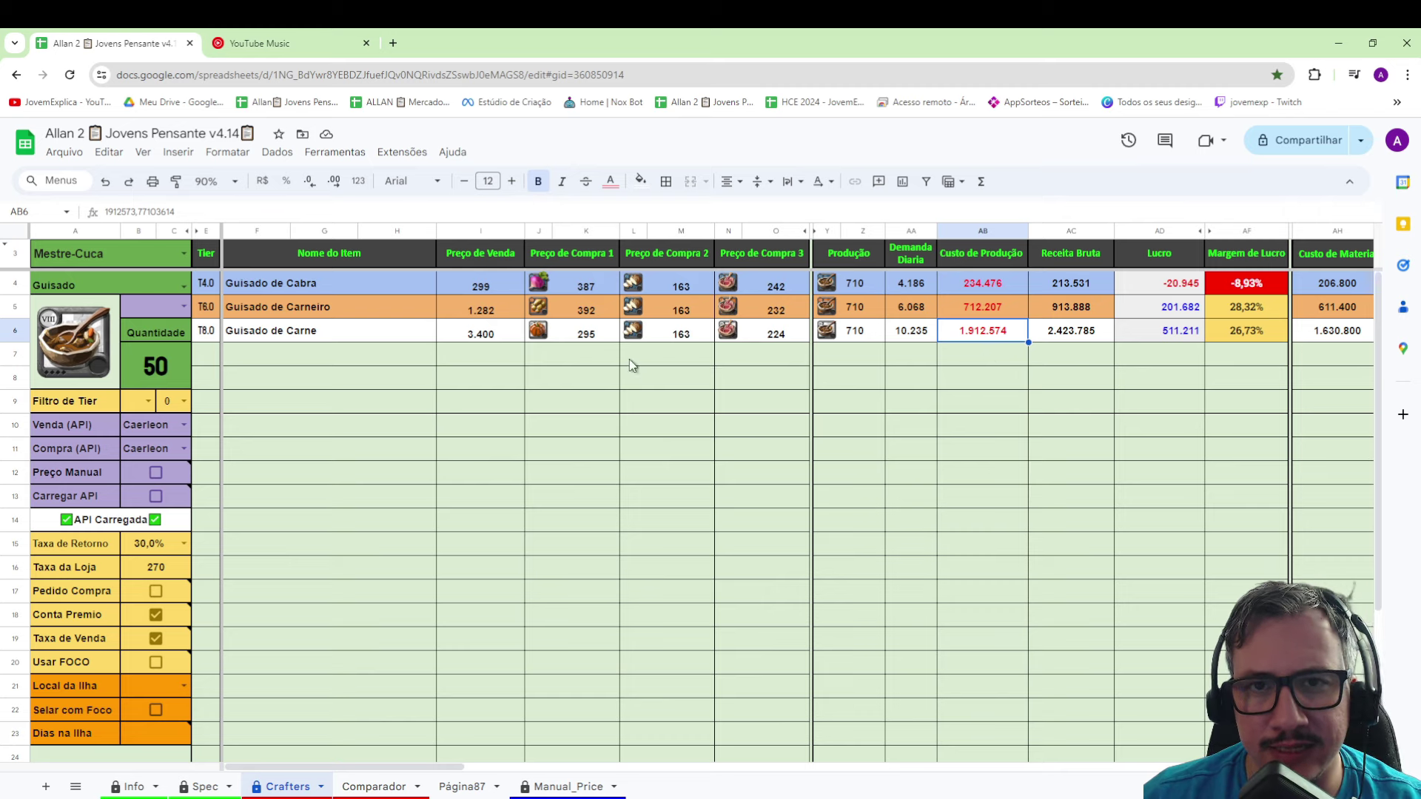
click(182, 291)
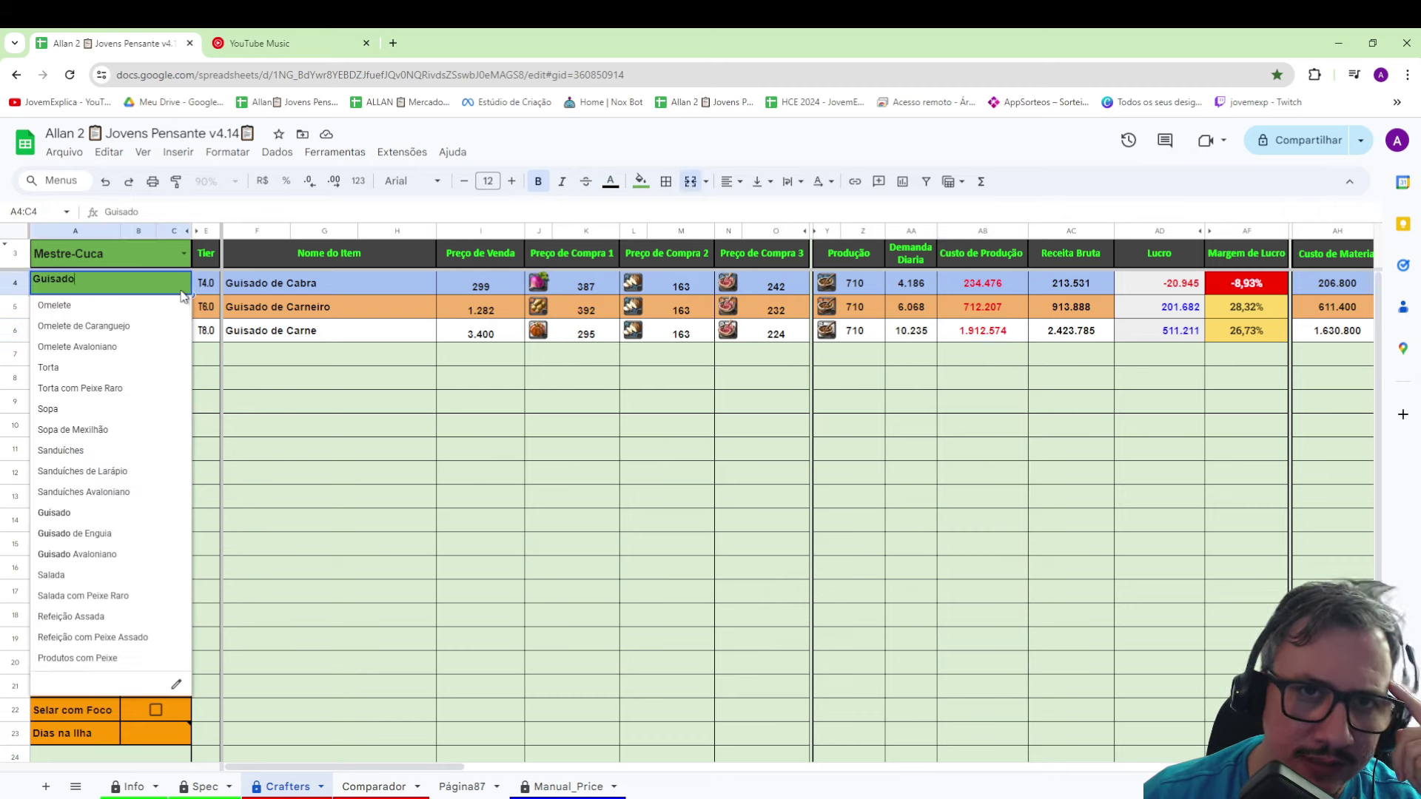
click(734, 473)
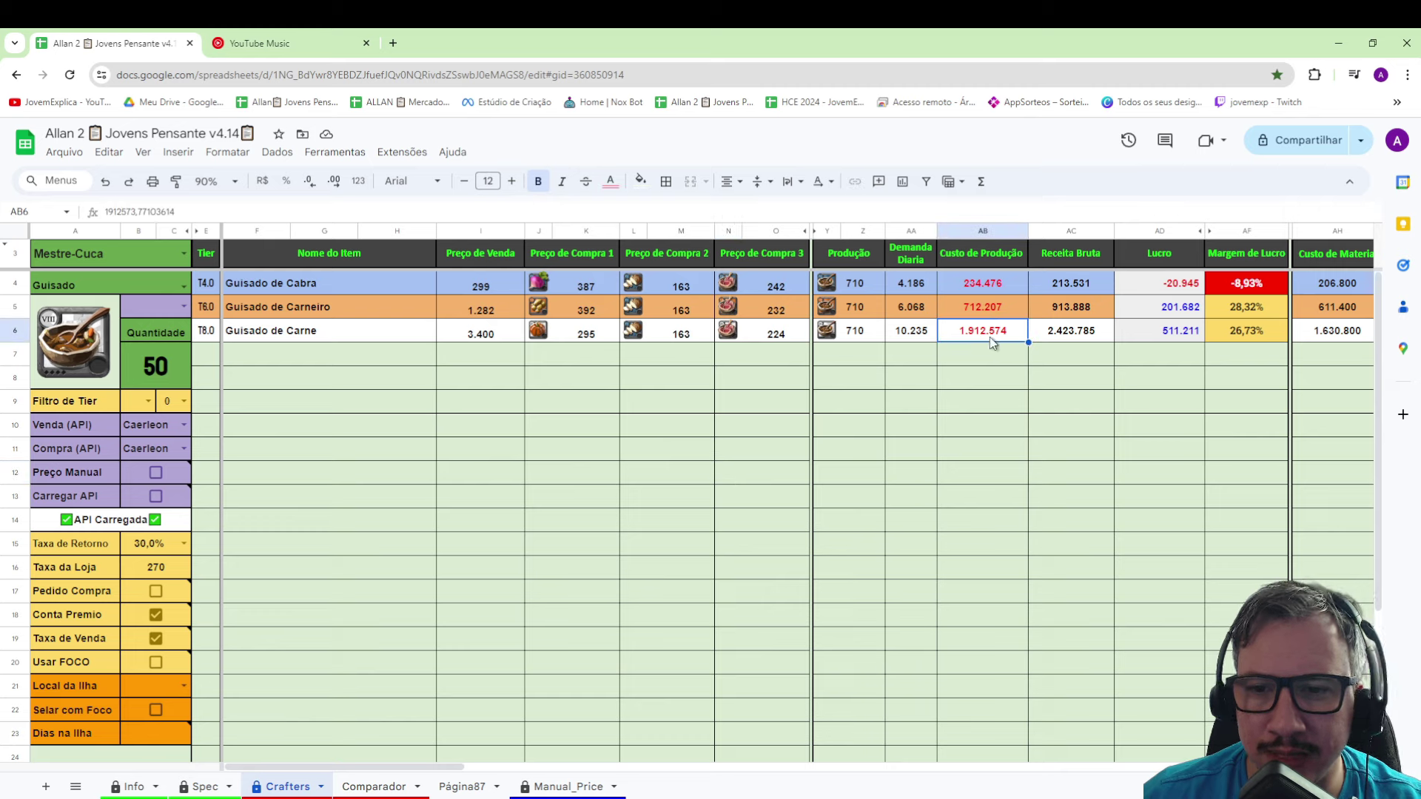
- Change the Mestre-Cuca recipe category to Sanduíches
click(183, 286)
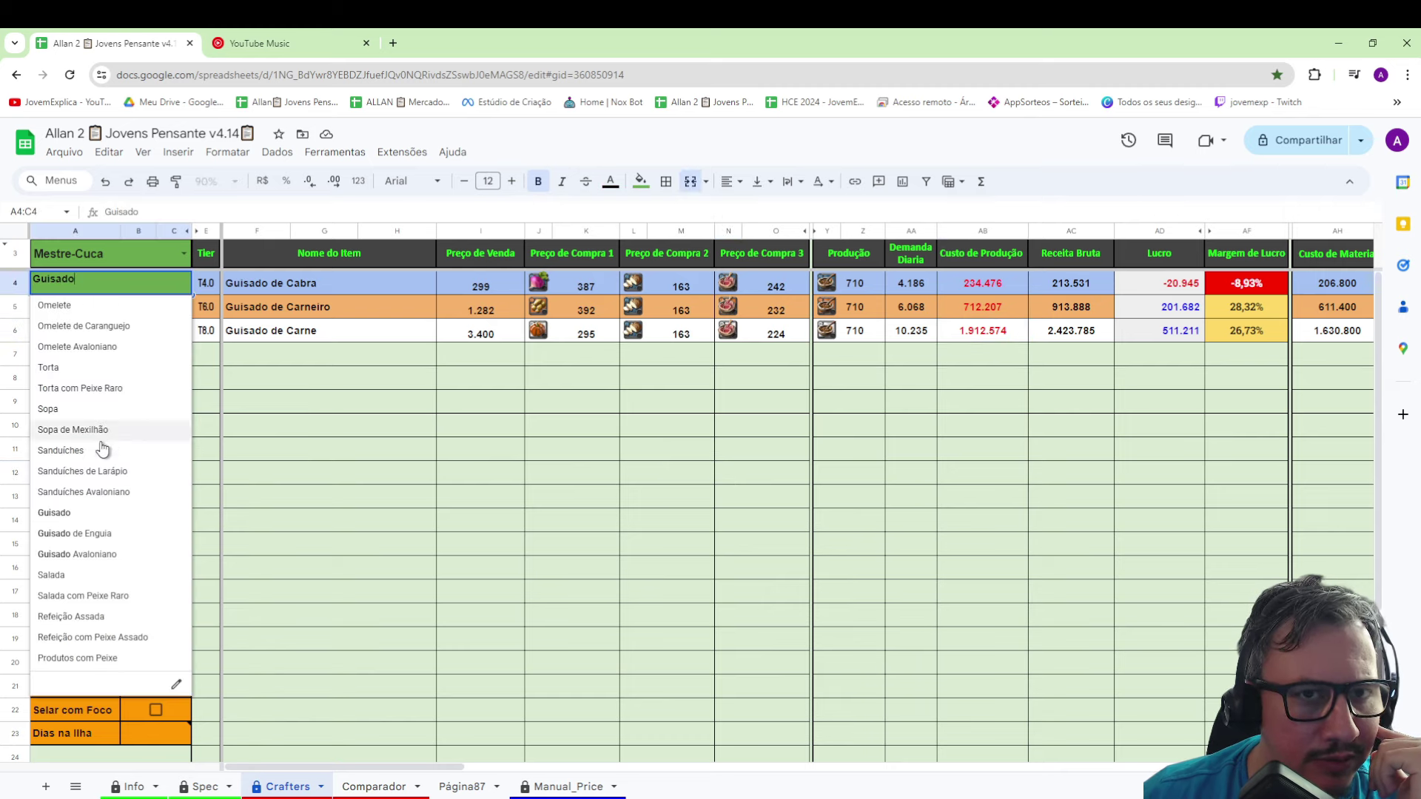
click(96, 451)
click(861, 520)
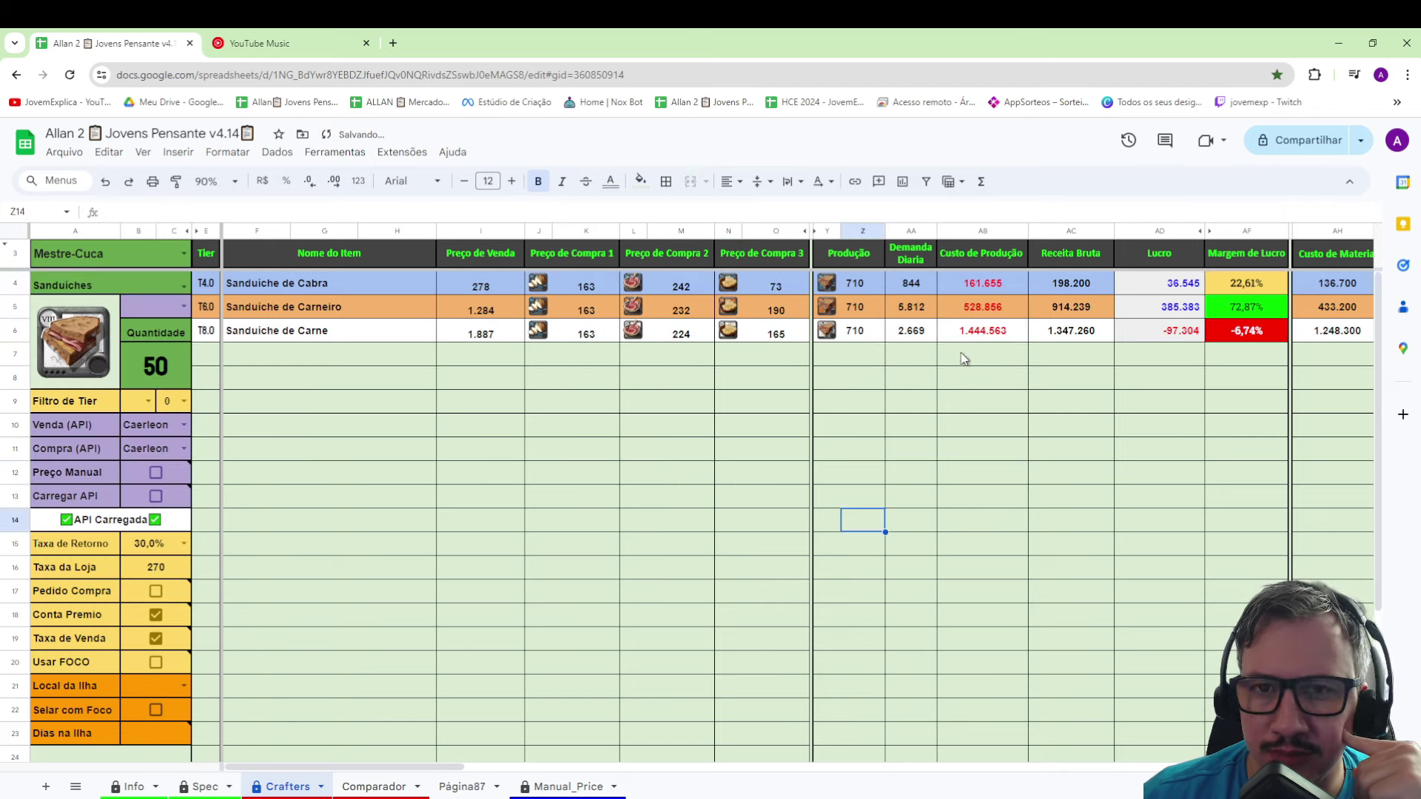
- Review the production amount, production cost, profit and gross revenue of Sanduiche de Carneiro
click(931, 315)
click(853, 310)
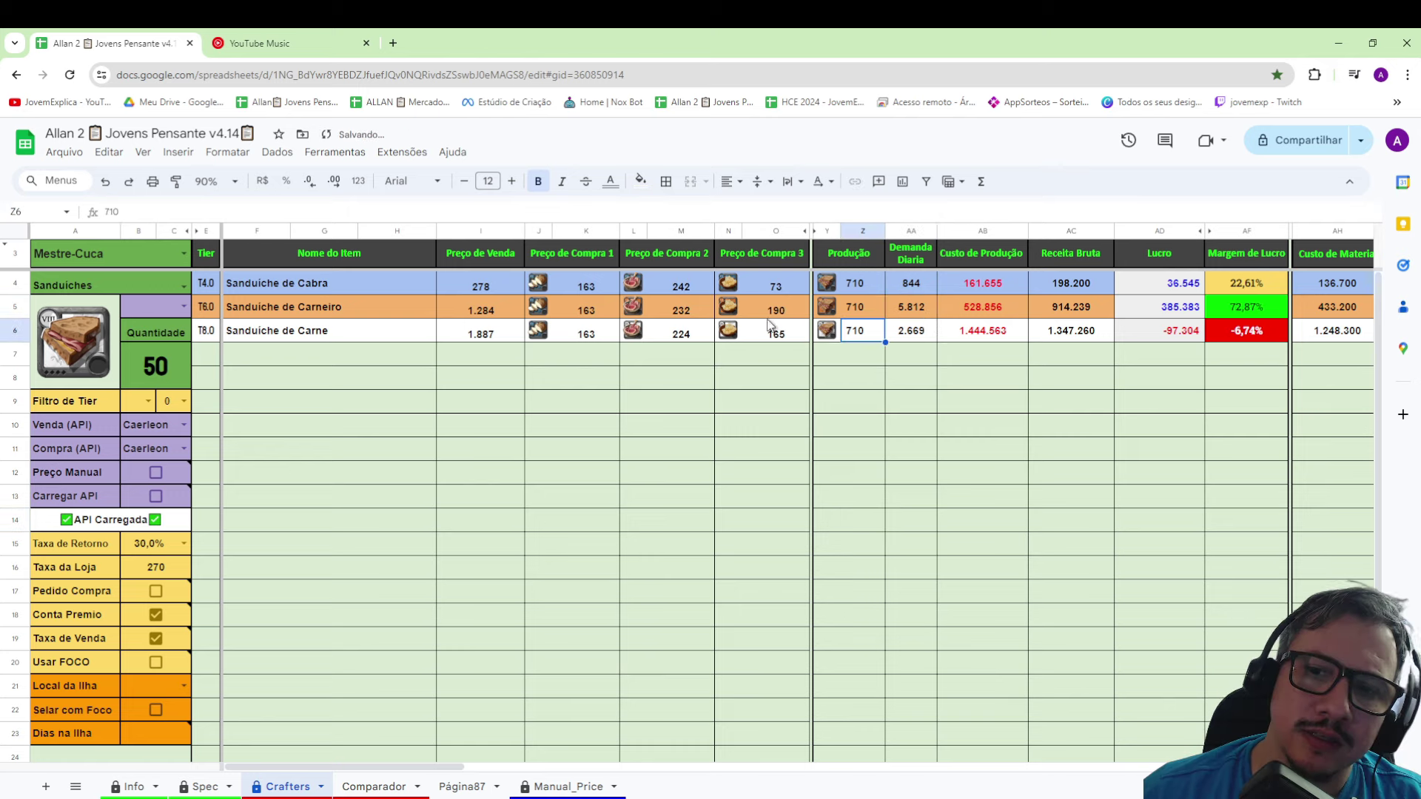
click(995, 316)
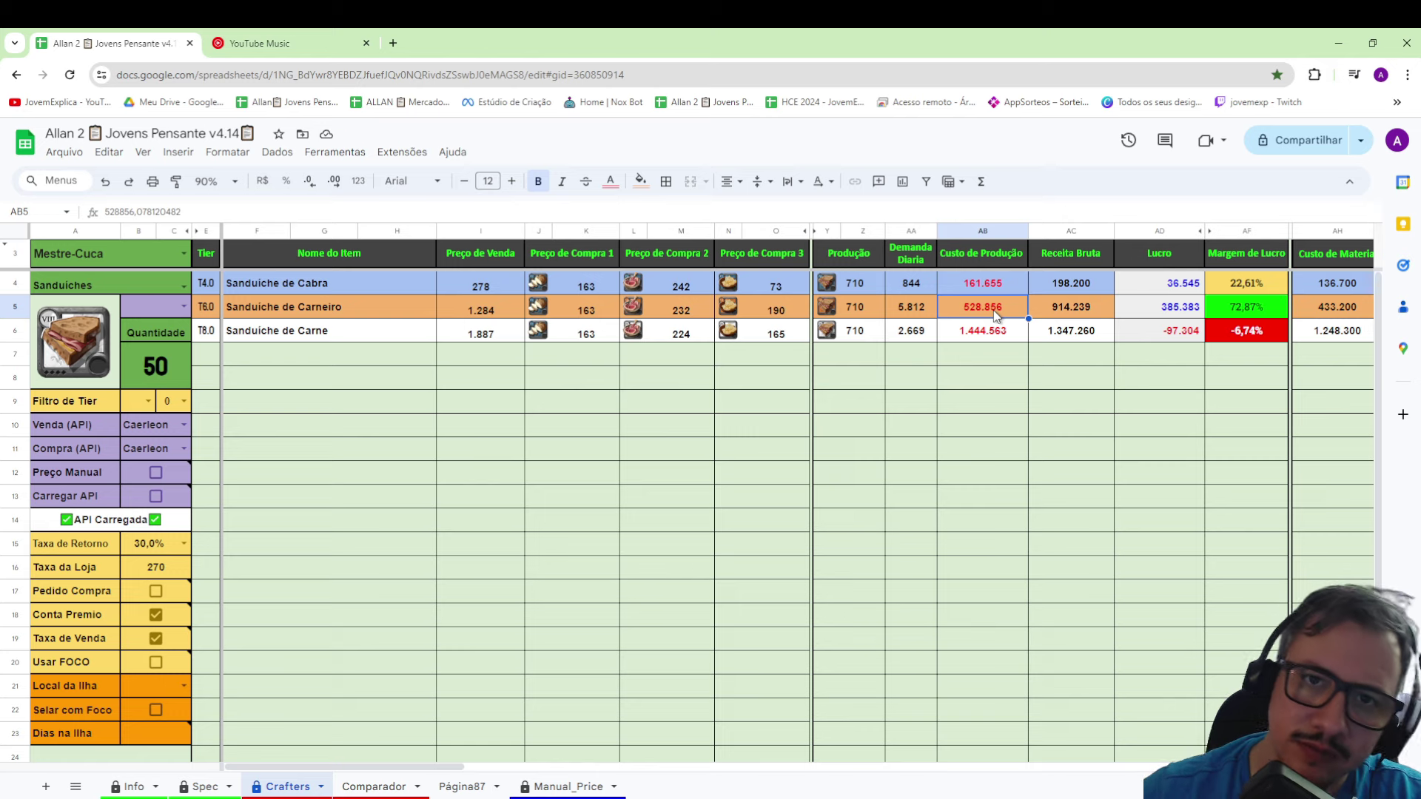
click(1127, 311)
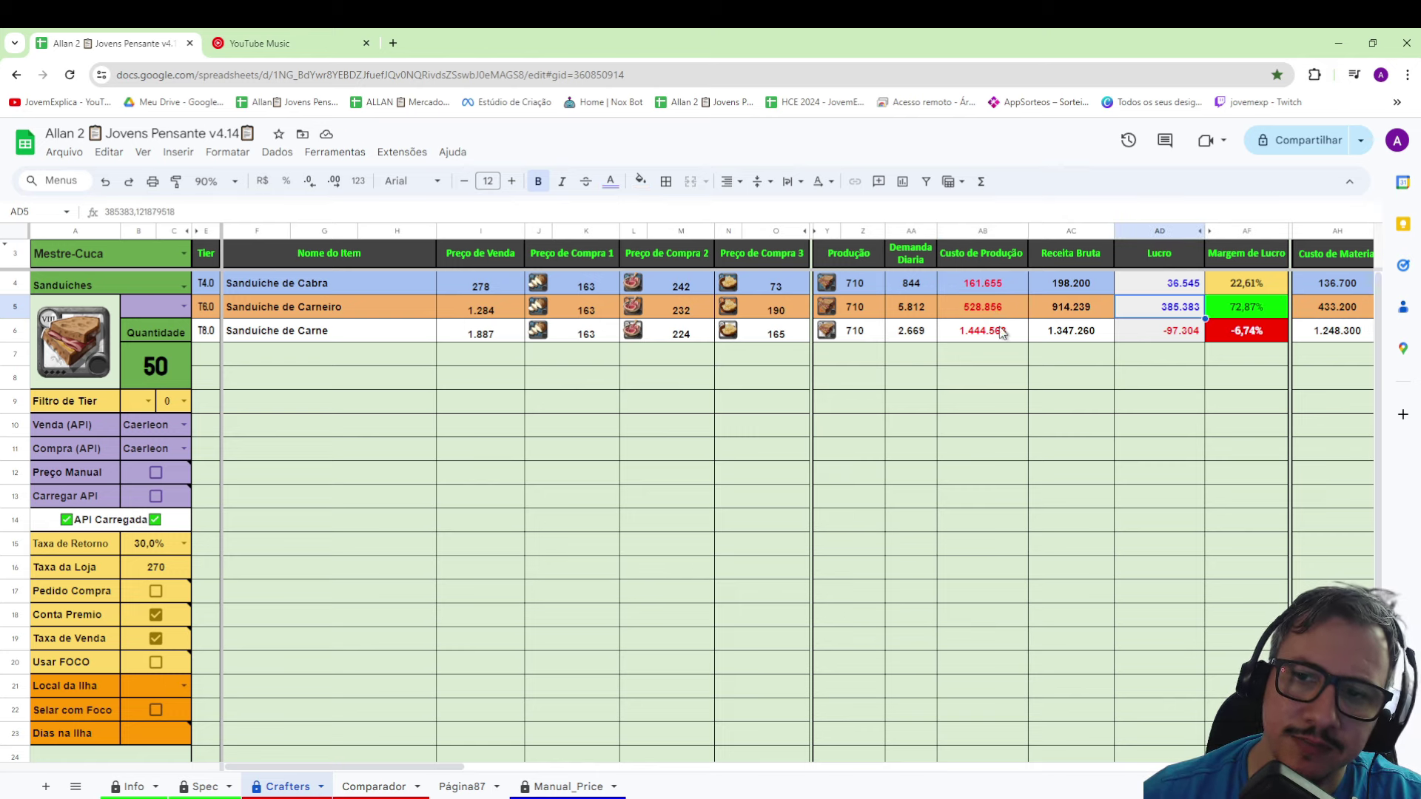
click(1018, 313)
drag(1018, 313, 1059, 318)
click(302, 314)
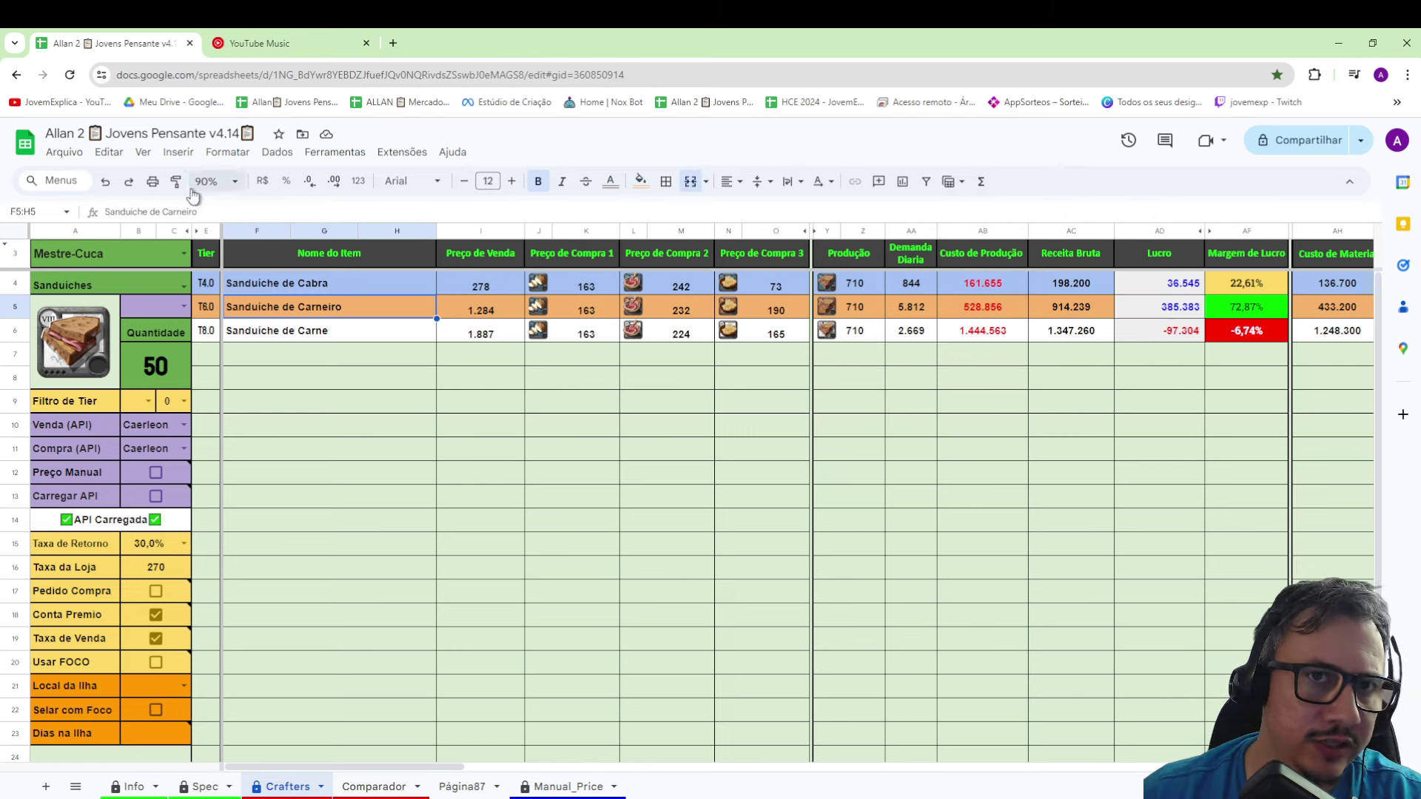
- Set the sheet zoom to 125% and bring the production, cost, profit and margin columns of the sandwiches into view
click(215, 181)
click(214, 303)
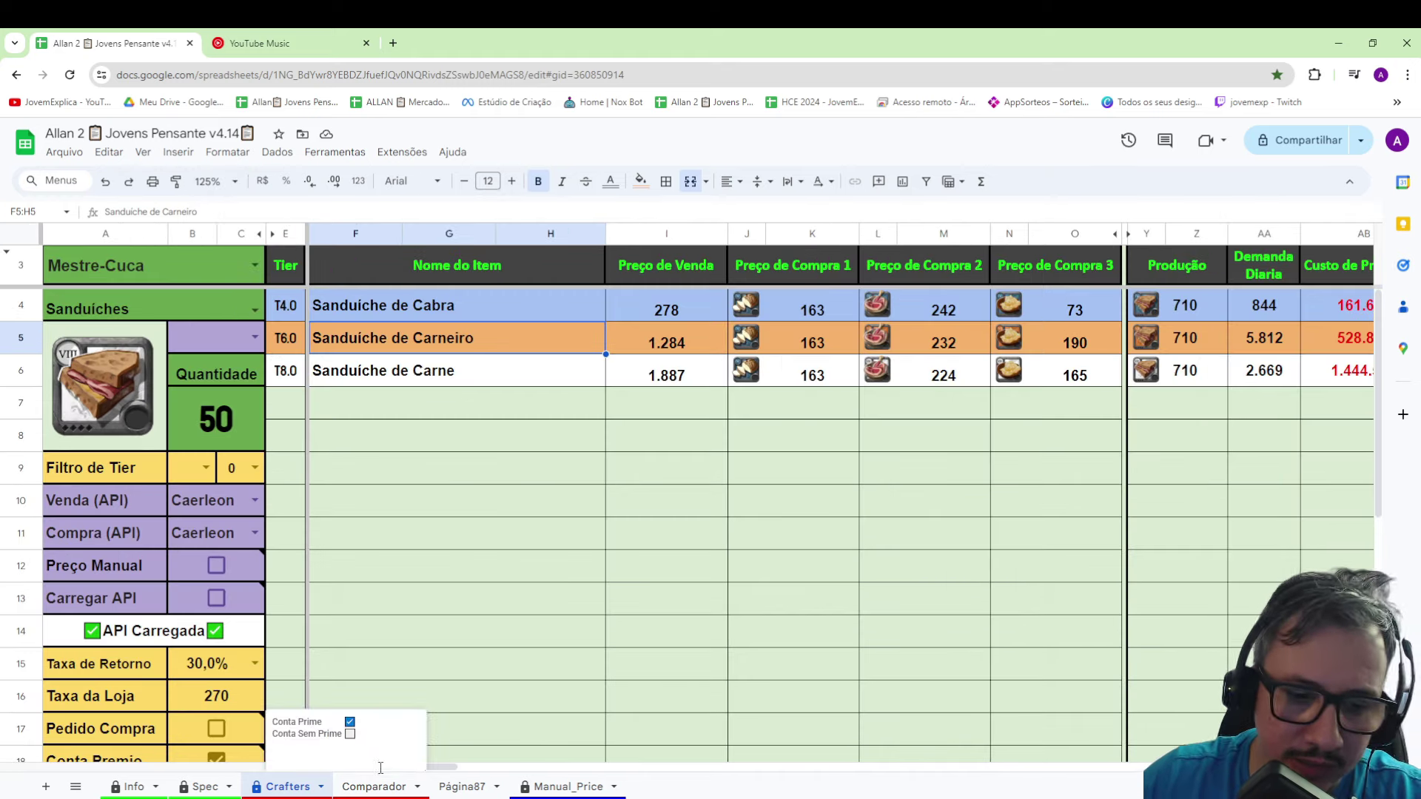
drag(444, 766, 566, 767)
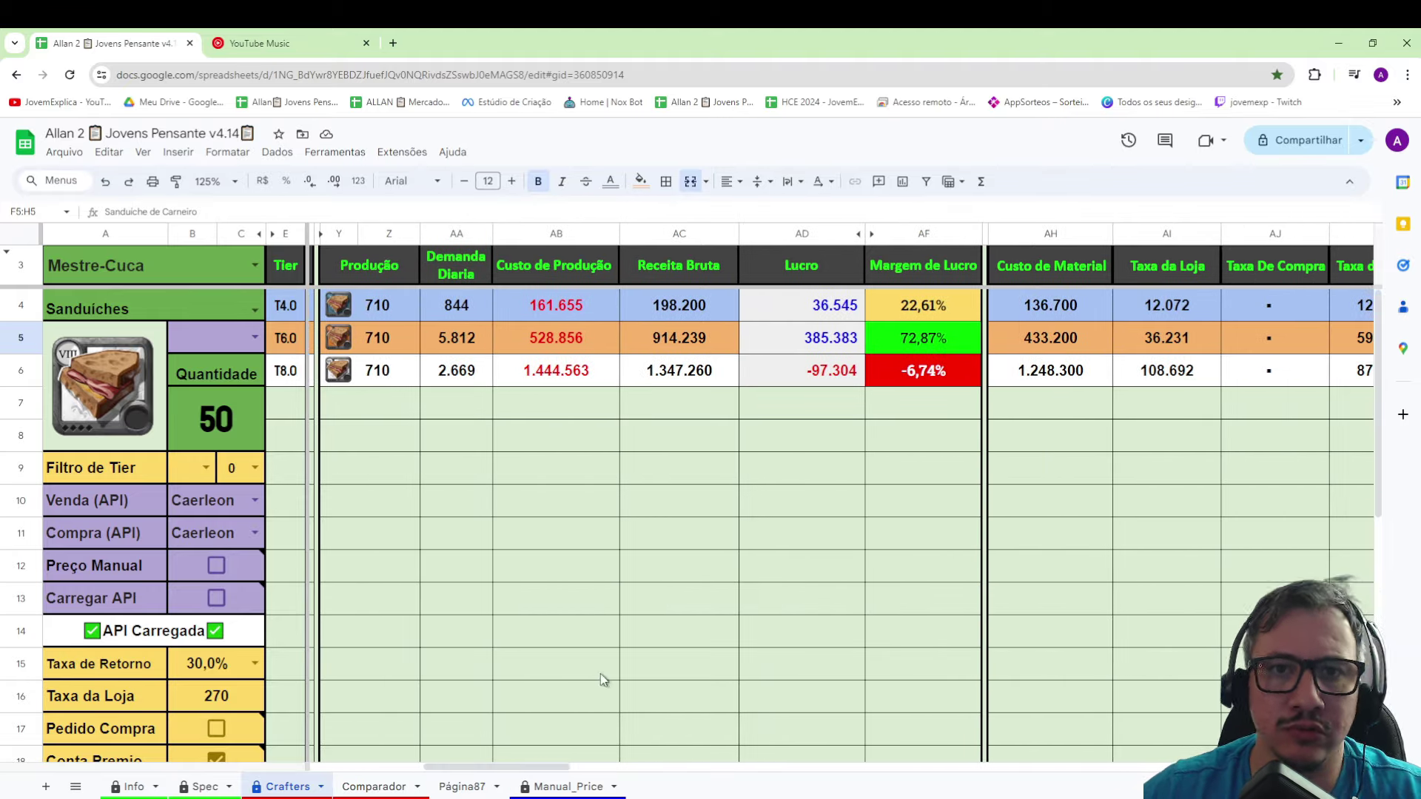
click(640, 570)
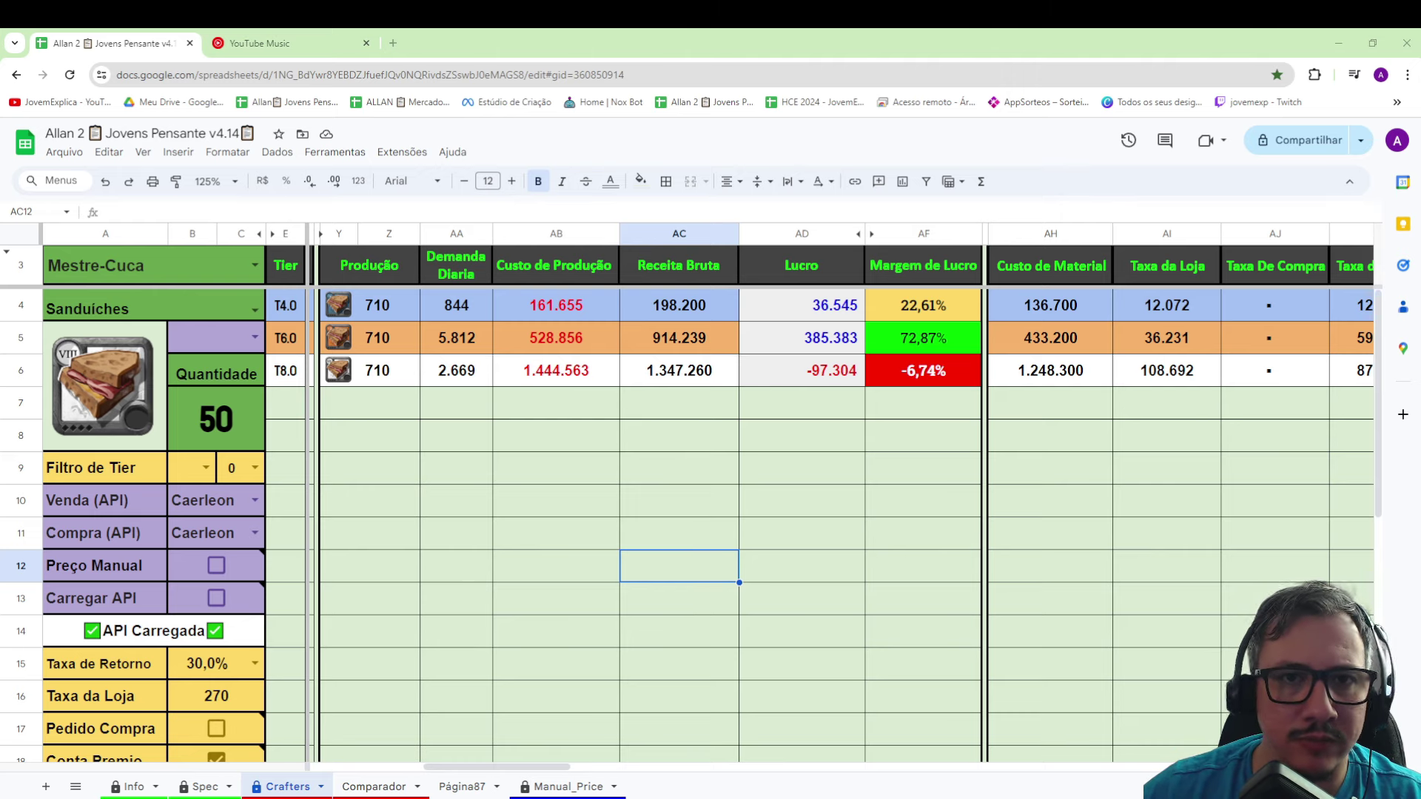
- Check the amounts of Pão, Carneiro Cru and Manteiga de Ovelha in the shopping list for Sanduiche de Carneiro
drag(577, 767, 713, 744)
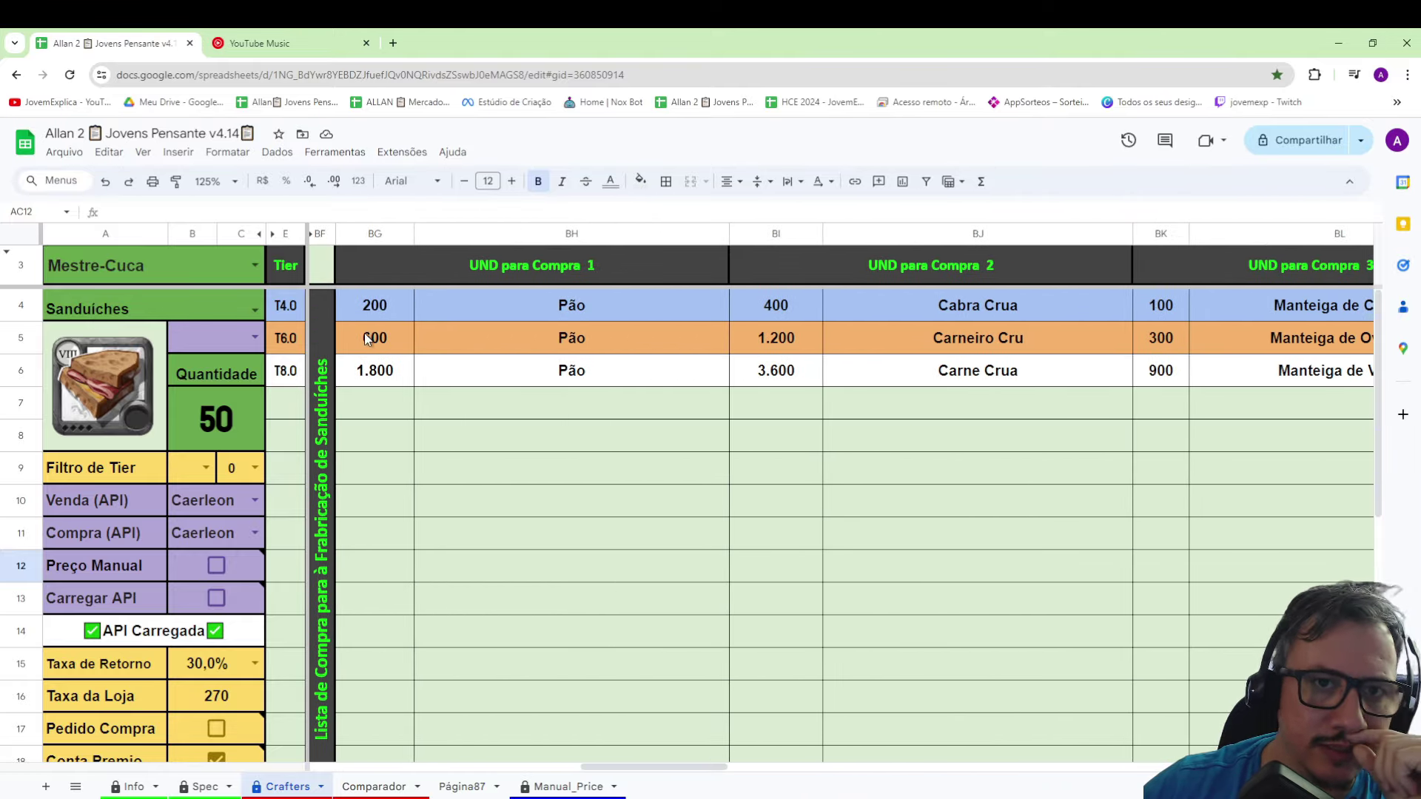
drag(375, 339, 677, 349)
drag(782, 351, 920, 339)
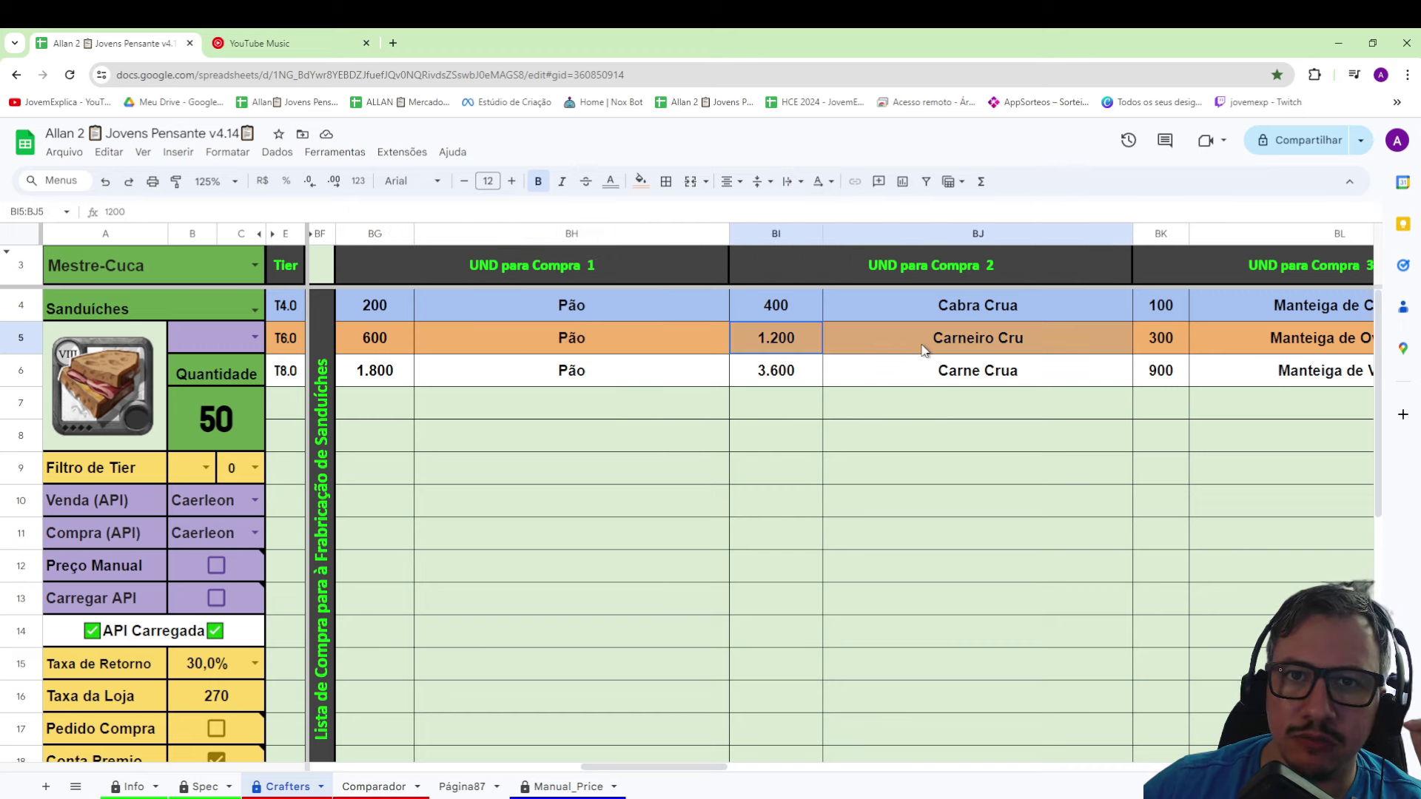
drag(1166, 346, 1255, 352)
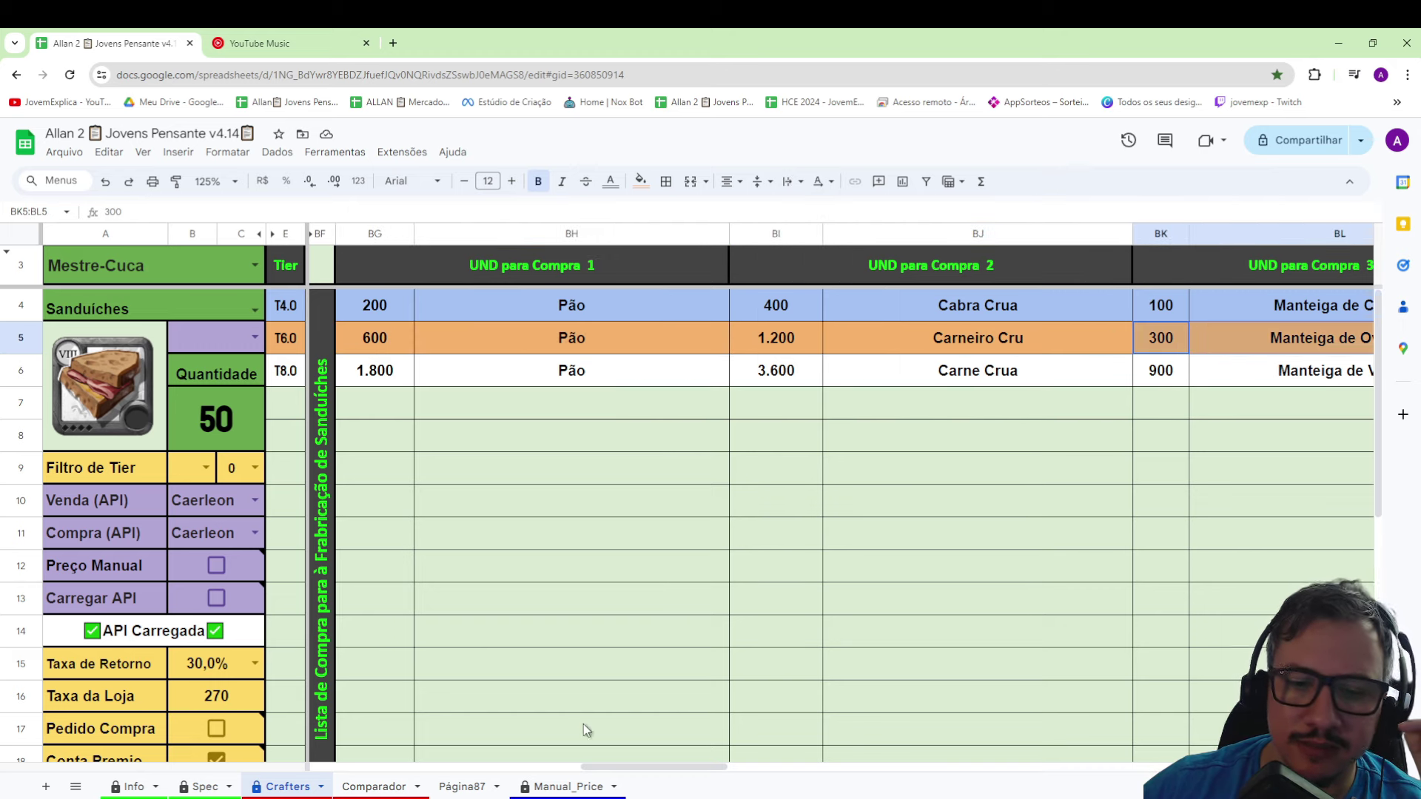
- Examine the sale price and the three ingredient purchase prices of Sanduiche de Carneiro
drag(619, 768, 352, 749)
click(651, 352)
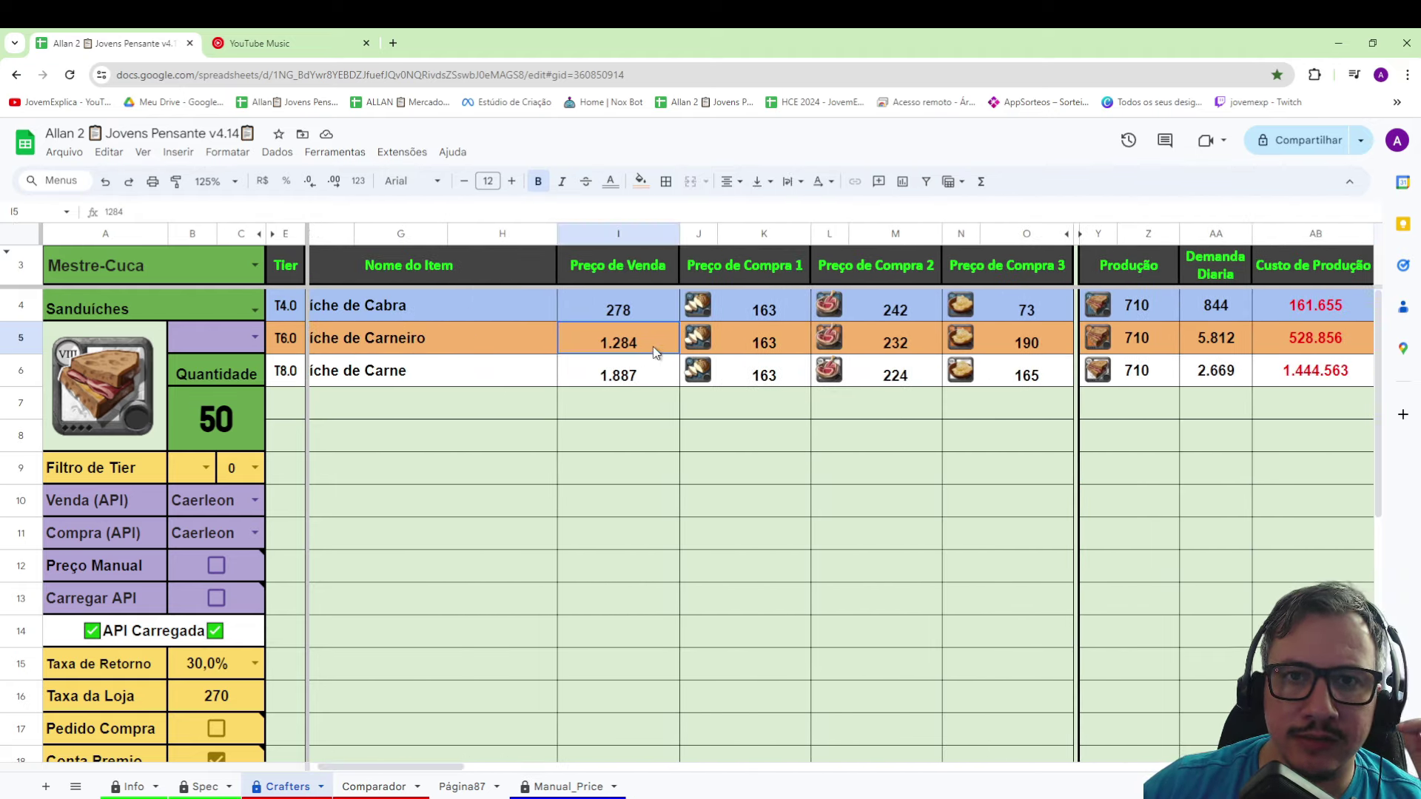
click(762, 346)
click(999, 340)
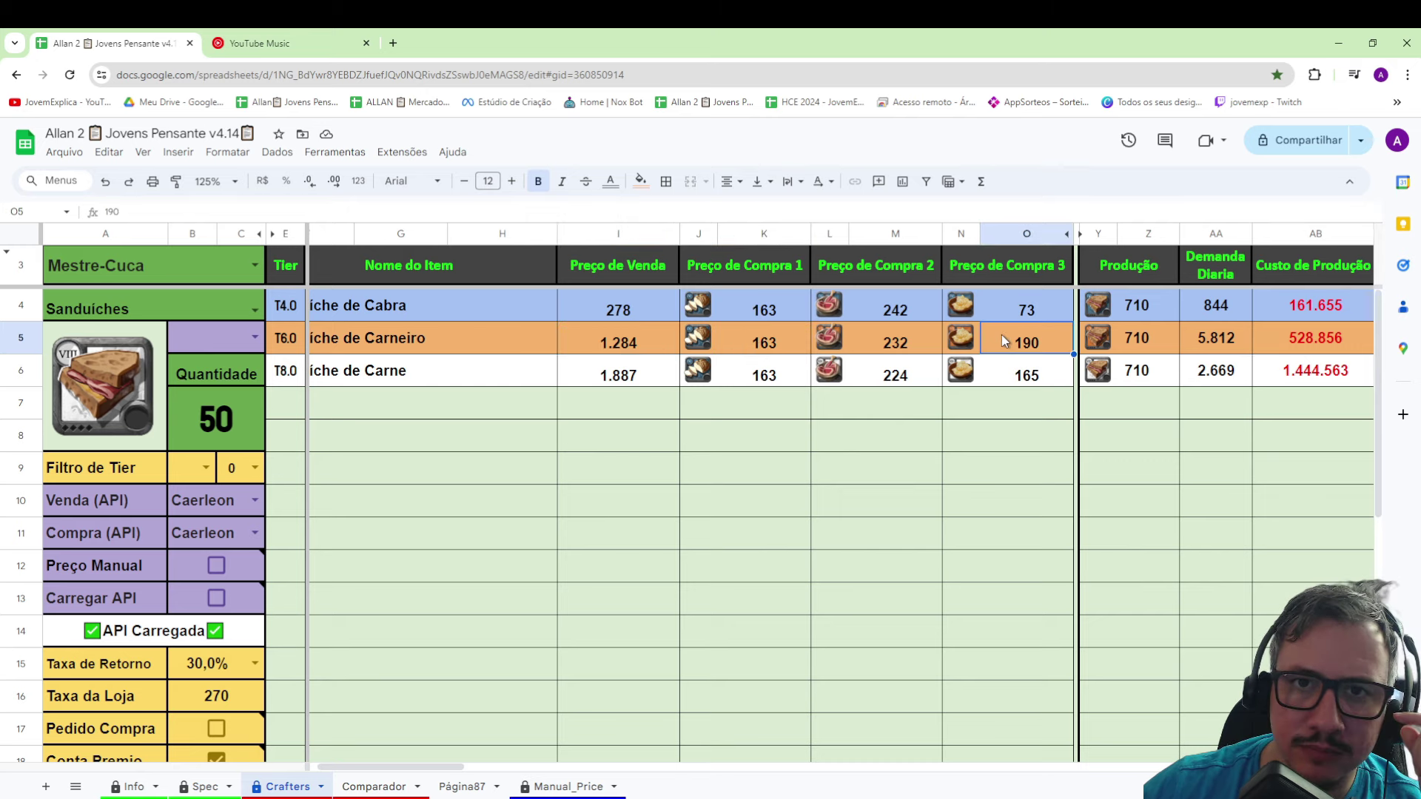
click(888, 348)
click(777, 353)
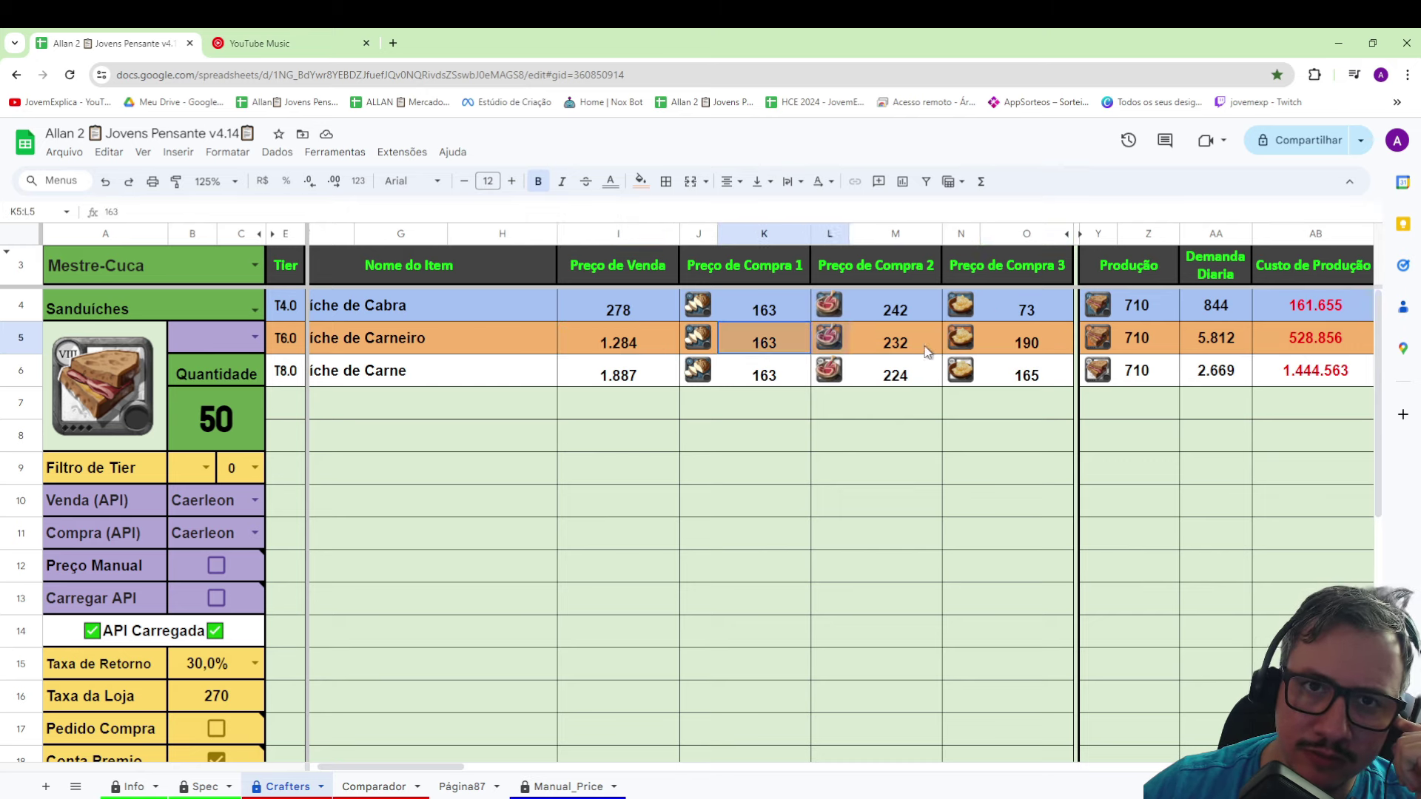
key(shift+Right)
key(shift+Right)
key(shift+Right)
key(shift+Right)
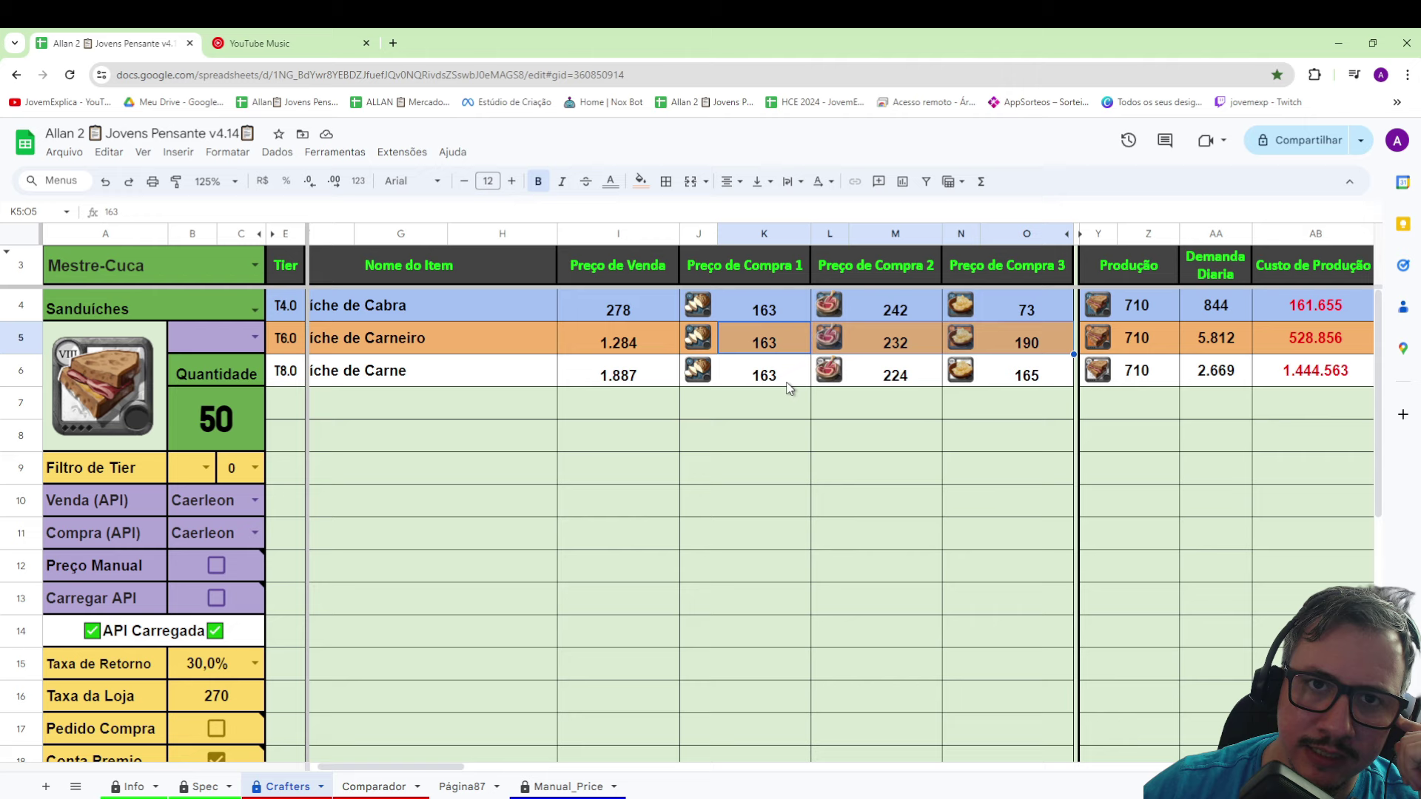
- Check the sheet's sale price of Sanduiche de Carneiro against its orders in the game's Caerleon market, and close the item
click(619, 341)
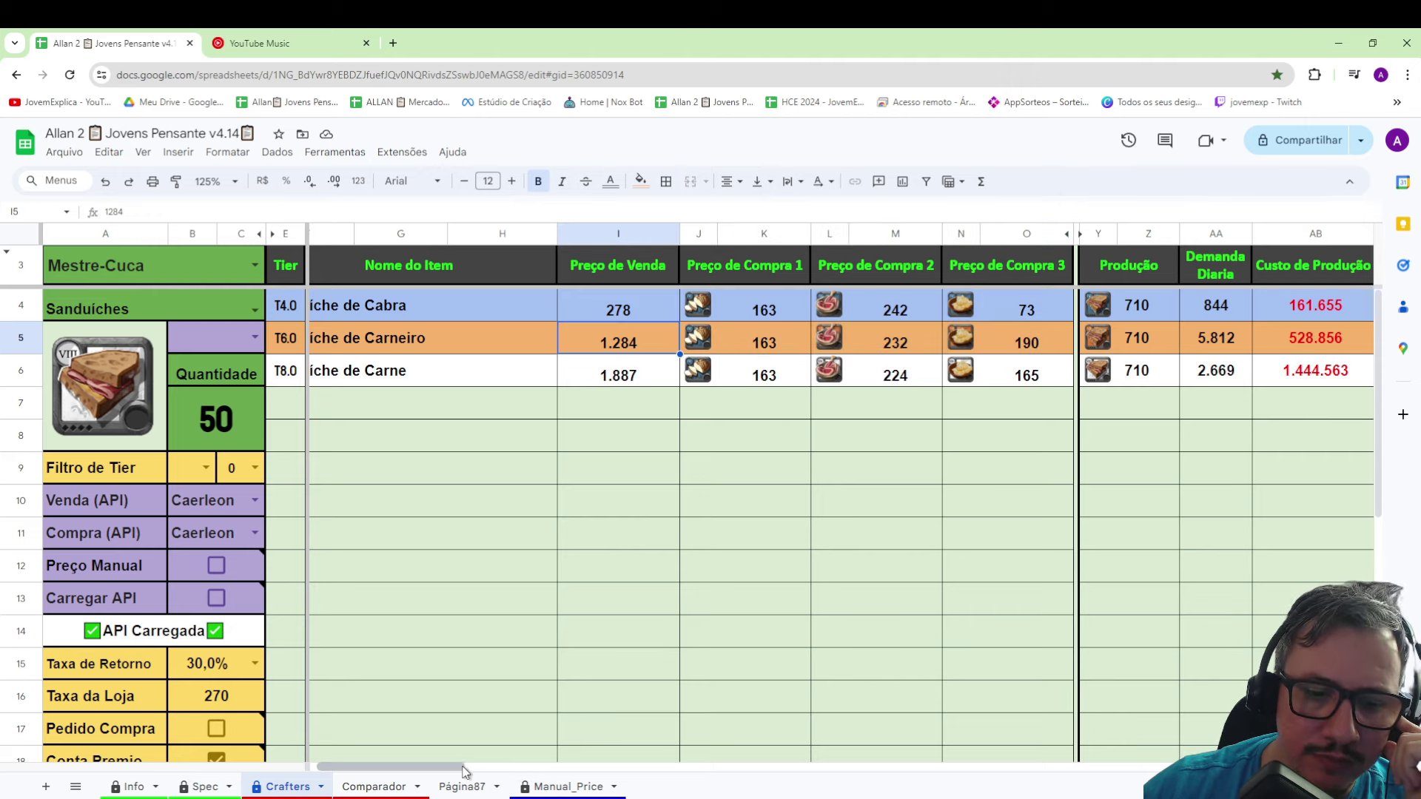
drag(455, 767, 448, 767)
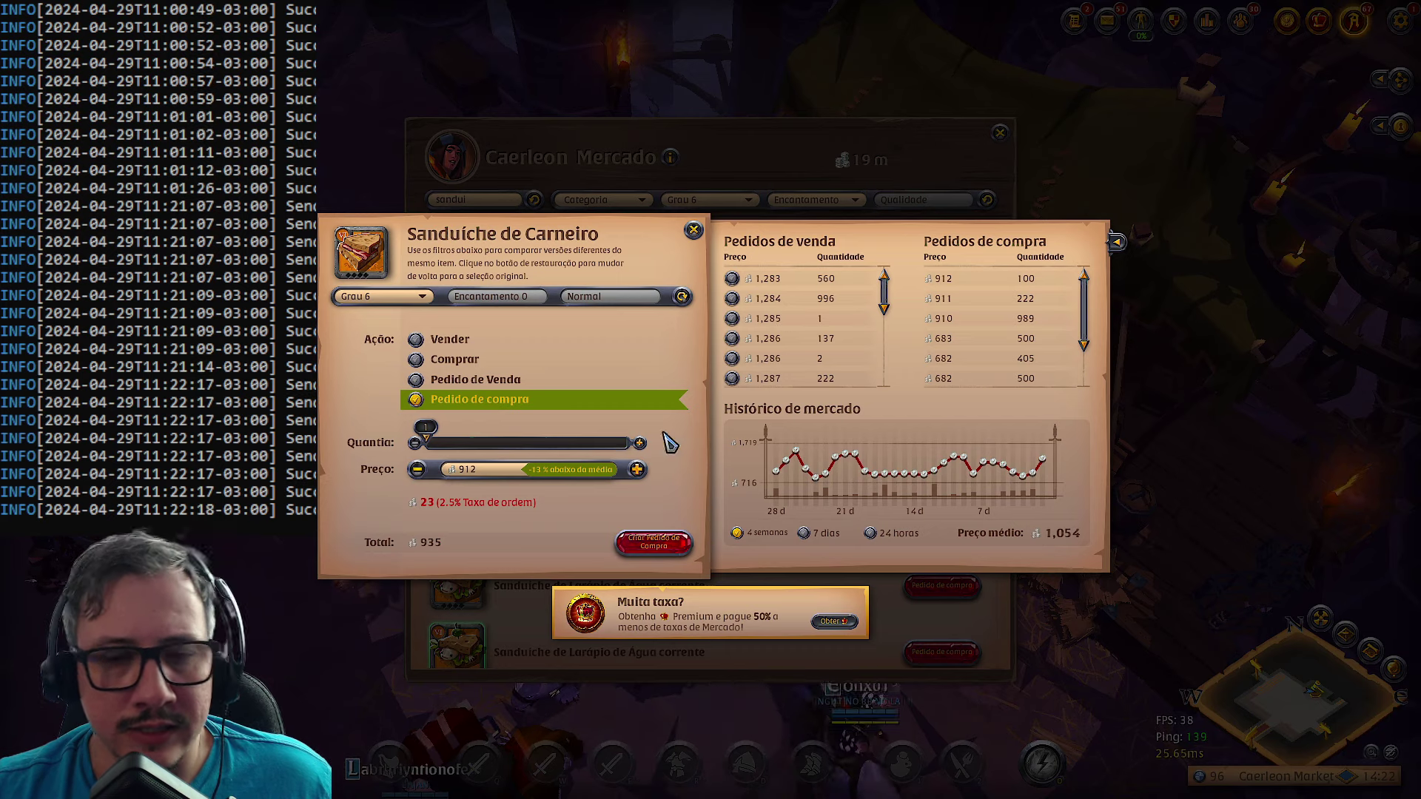
key(Escape)
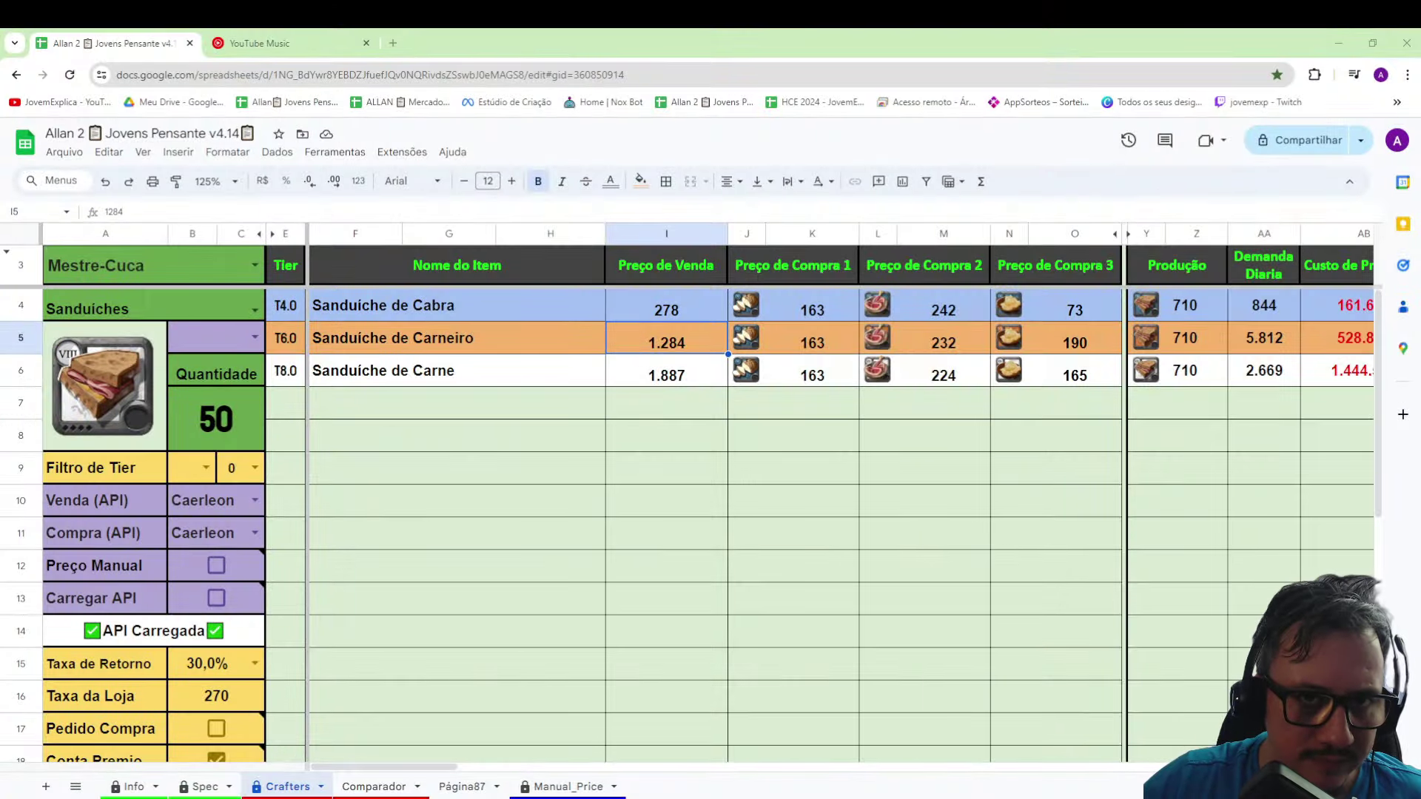
- Force a reload of the API prices in the spreadsheet and review the updated ingredient purchase prices of the sandwiches
click(216, 598)
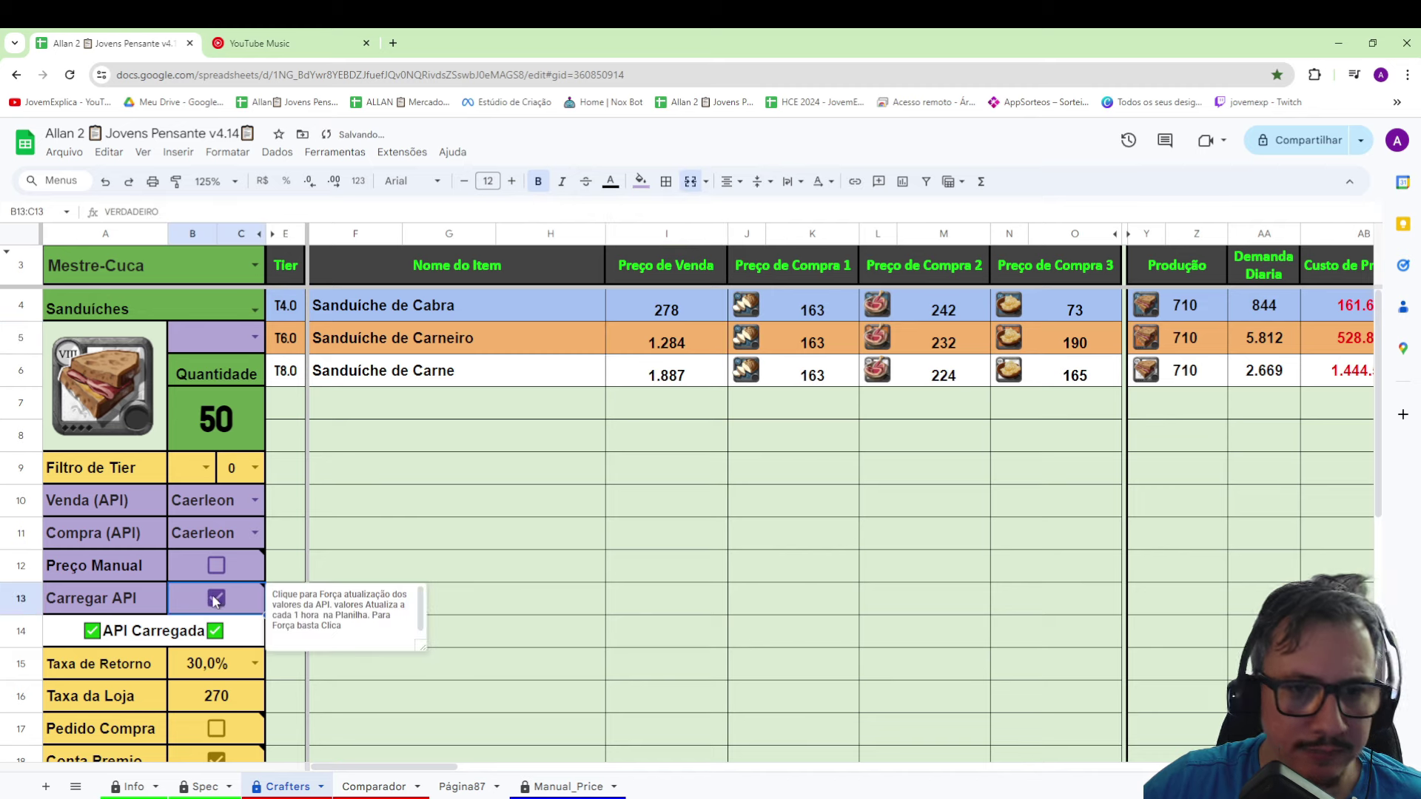
drag(812, 307, 810, 448)
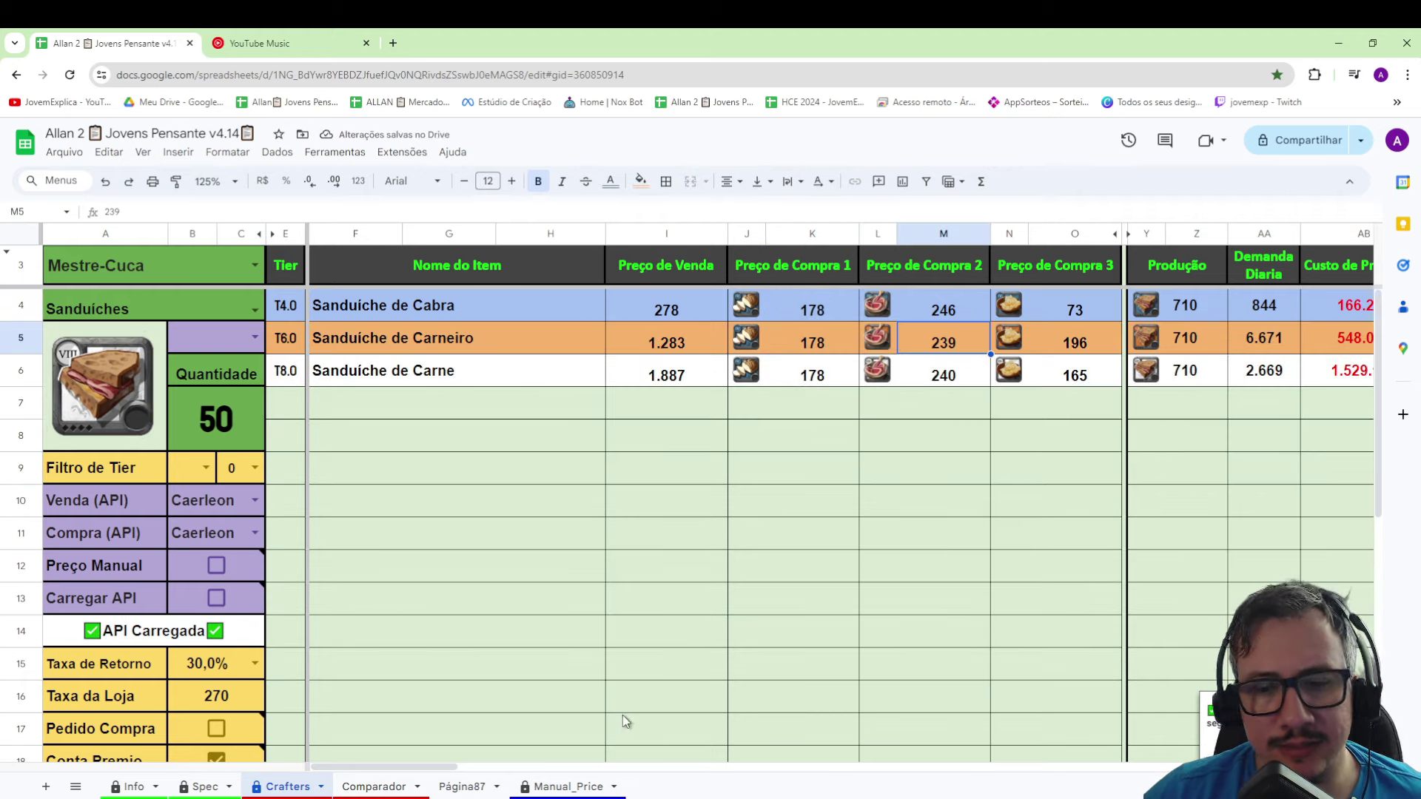
drag(423, 767, 457, 767)
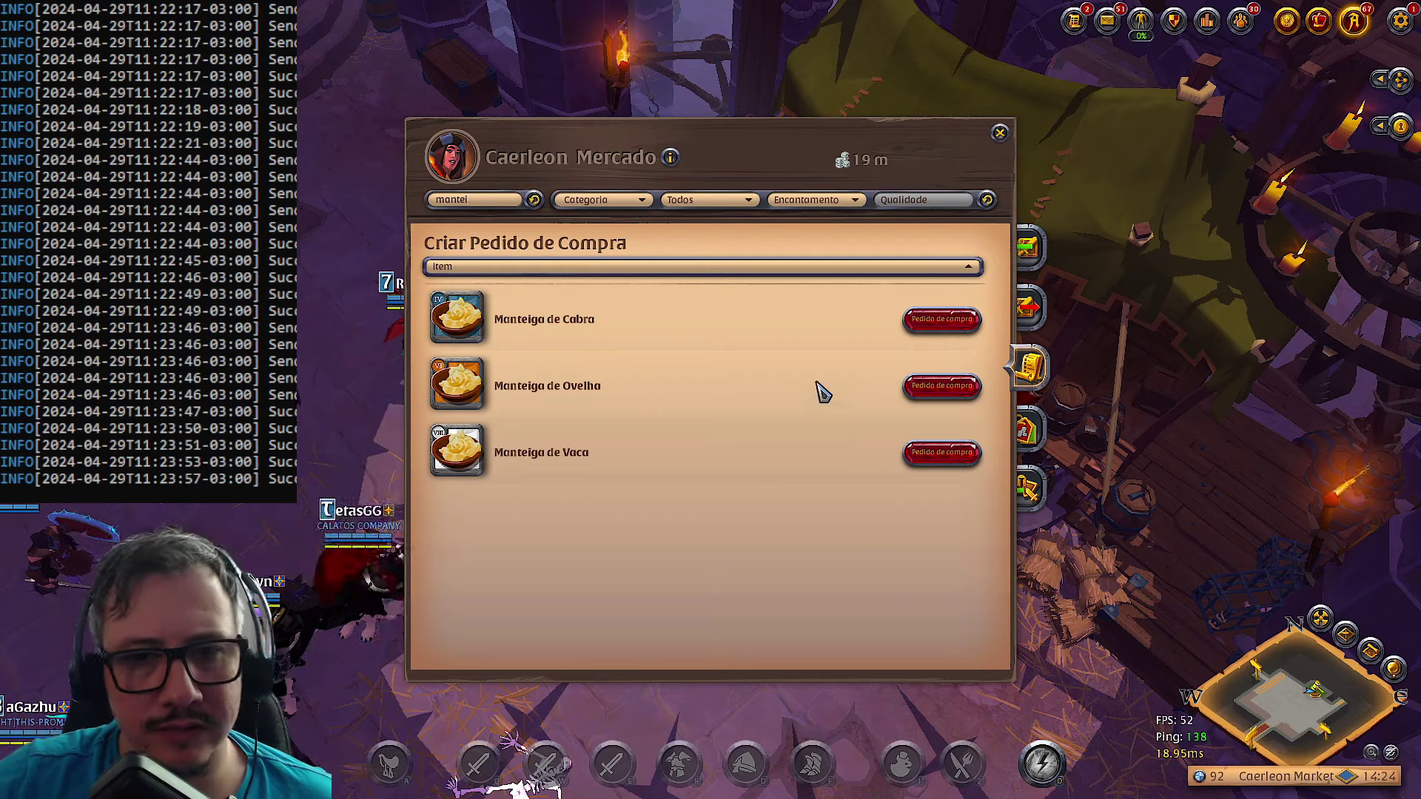
- Open Manteiga de Ovelha in the game's Caerleon market and check its purchase price in the sheet's T6.0 sandwich row
click(911, 388)
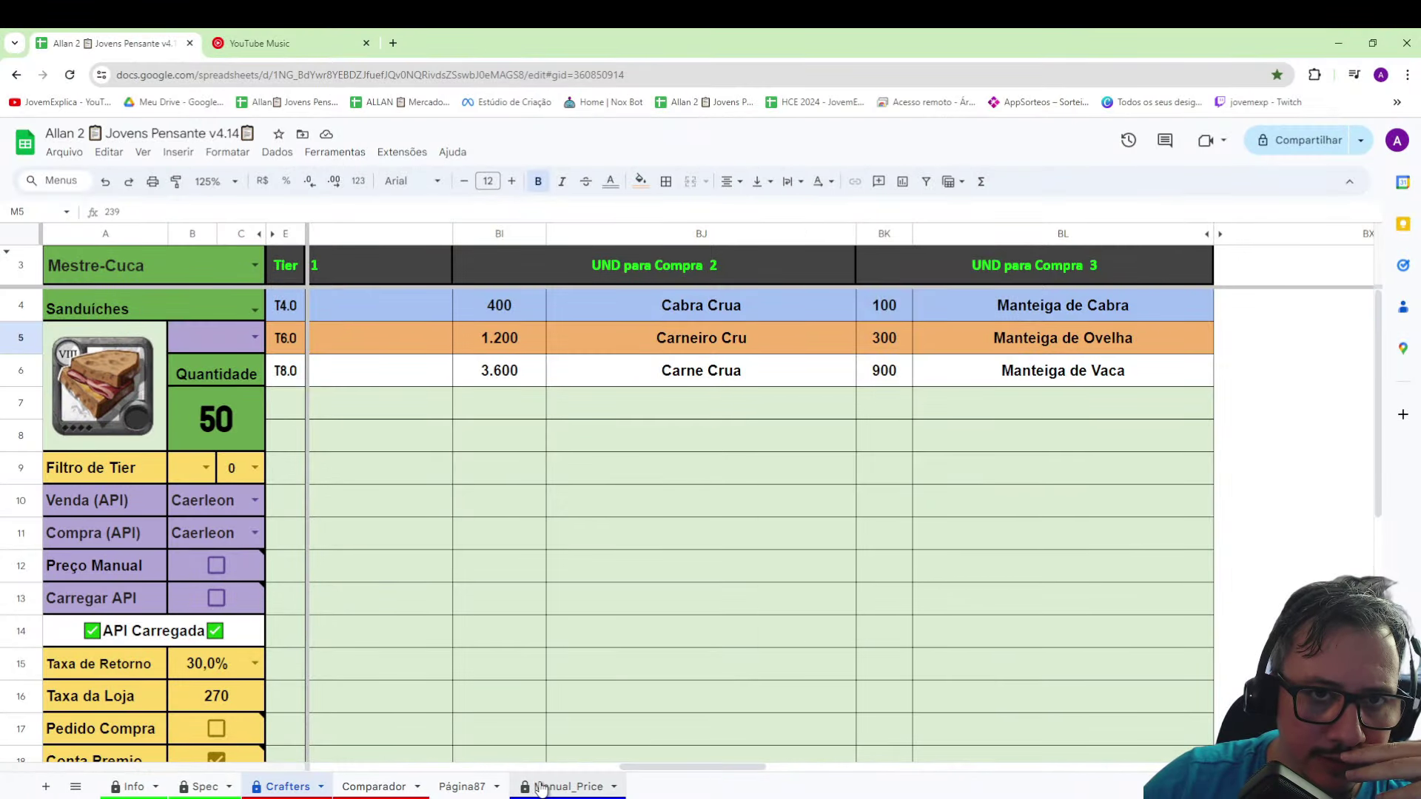
scroll(740, 481, left, 15)
click(1073, 352)
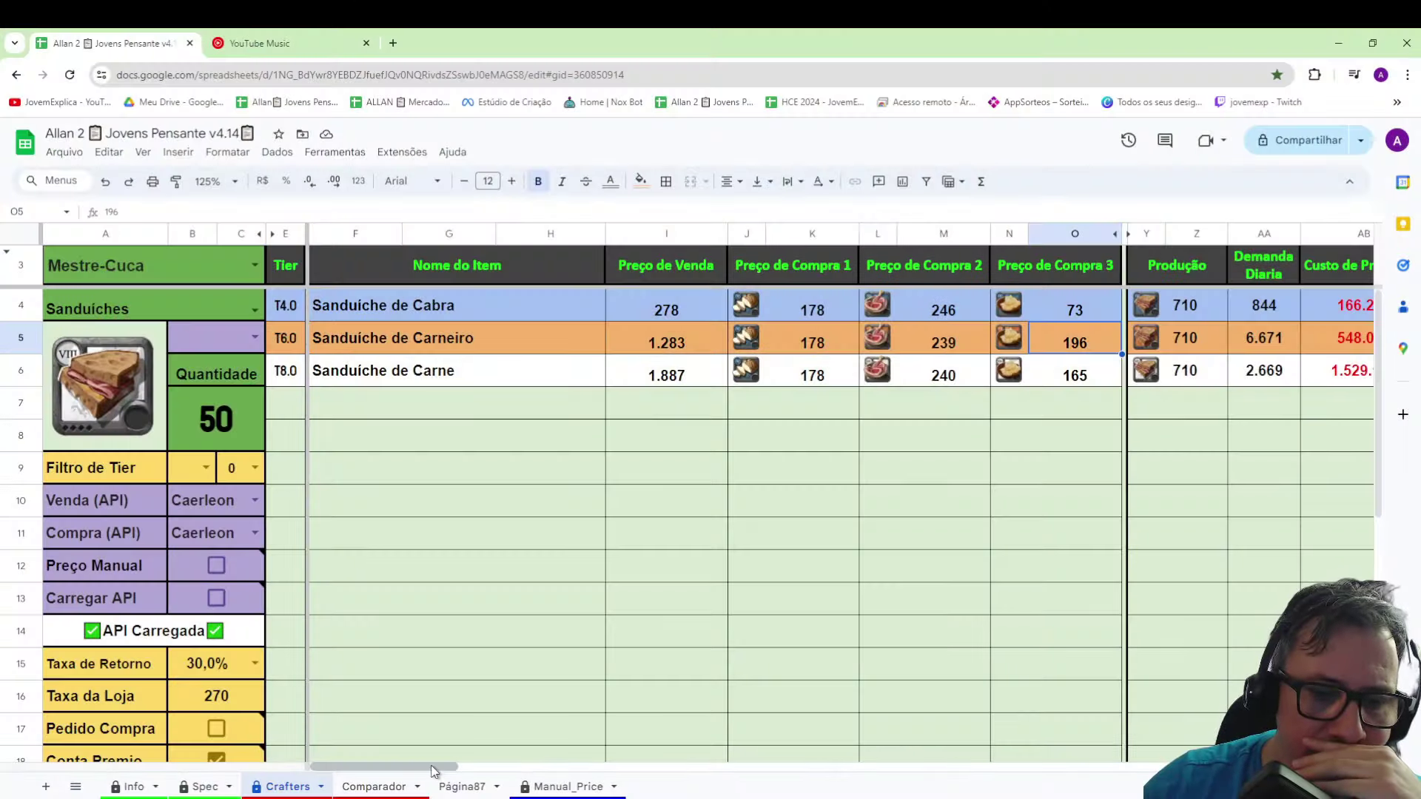
- Review the Quantidade setting, the production and profit of Sanduiche de Carneiro, and the ingredient amounts in its shopping list
drag(435, 769, 523, 770)
click(262, 428)
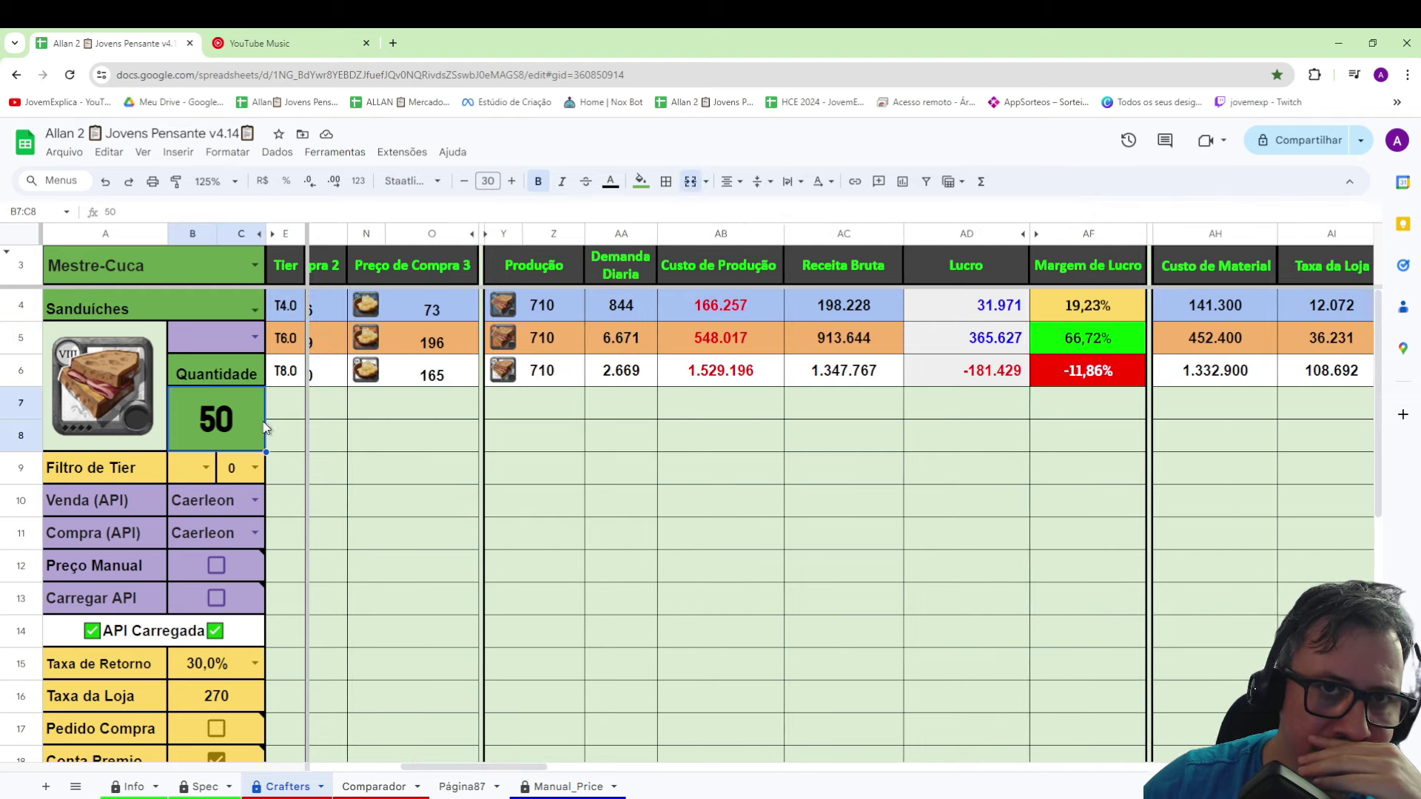
click(555, 352)
drag(516, 770, 705, 781)
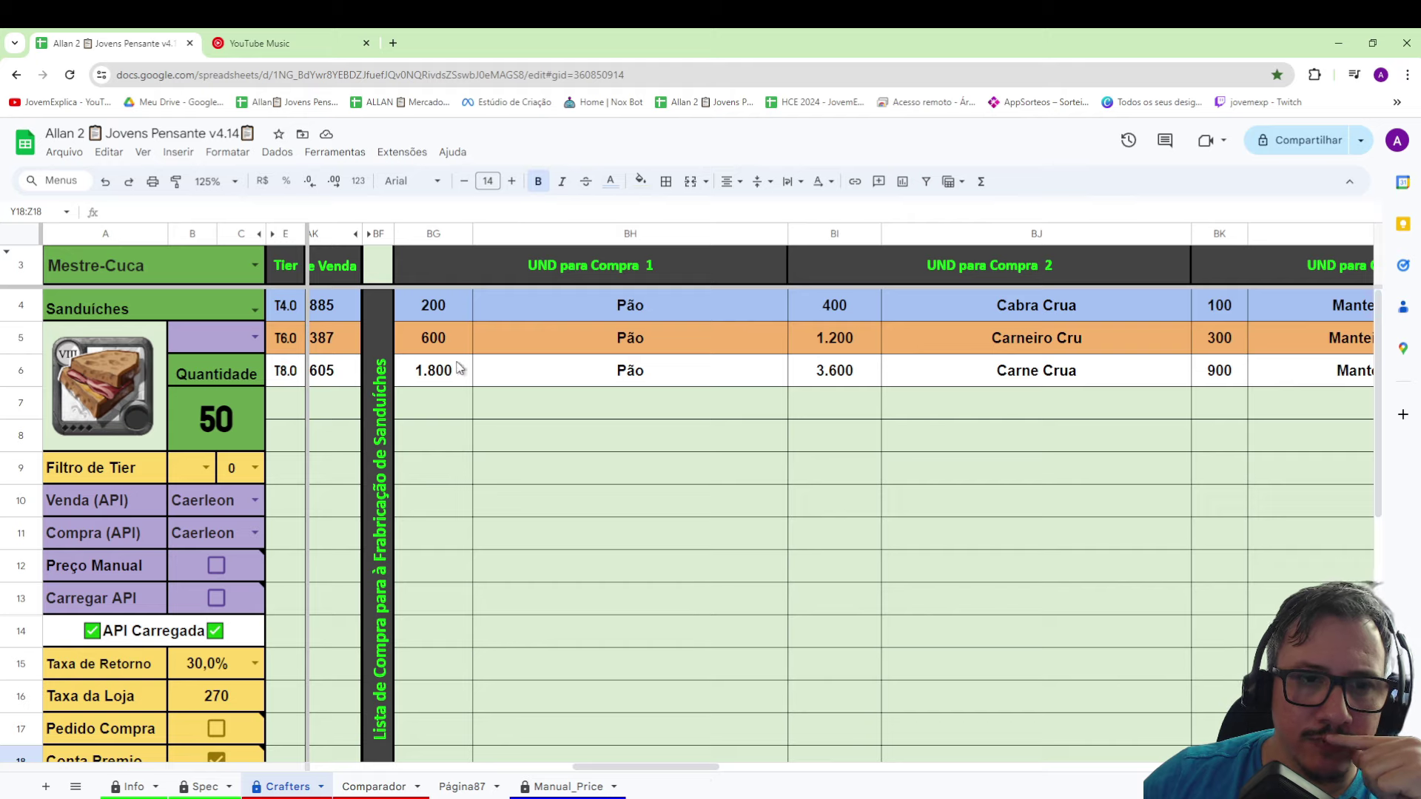
drag(448, 339, 530, 363)
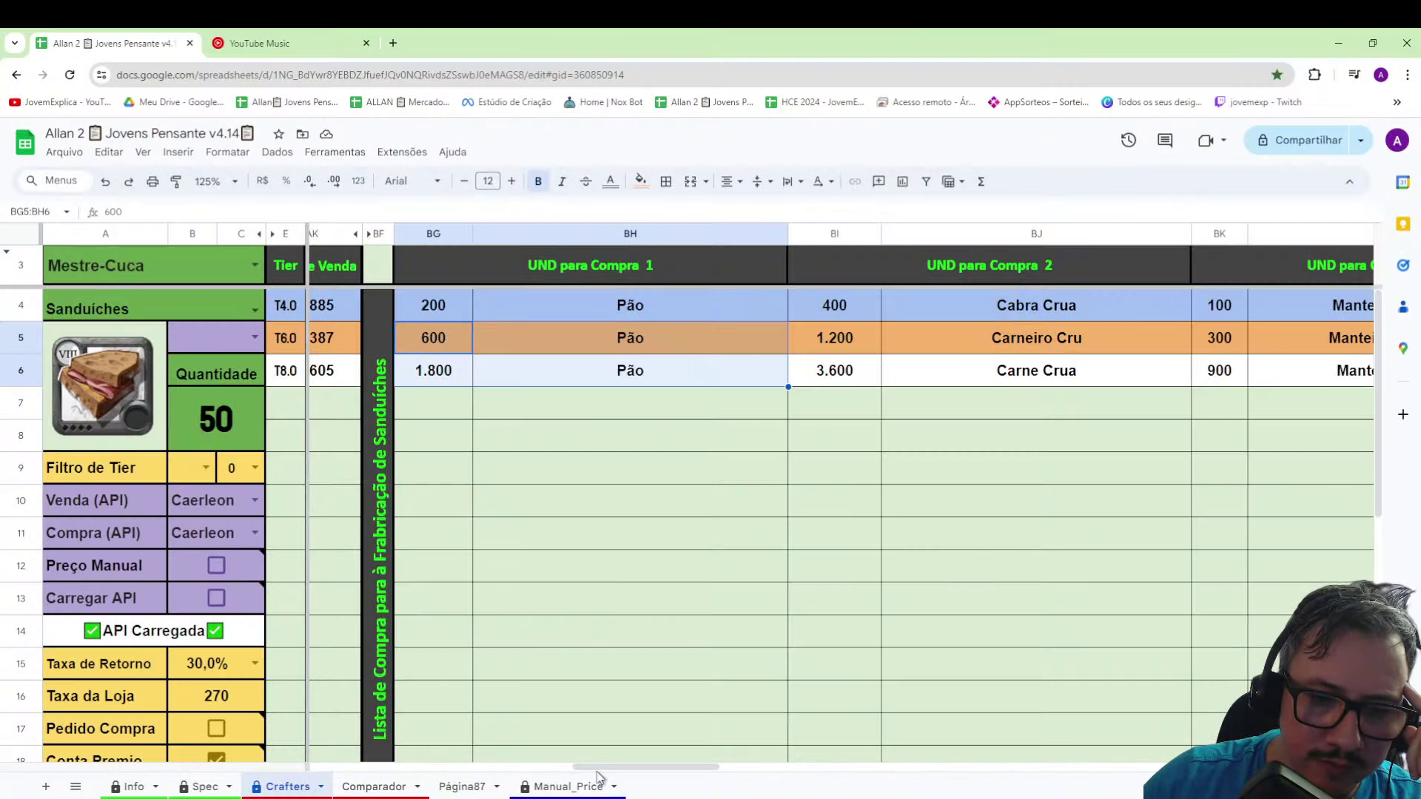
drag(598, 769, 670, 769)
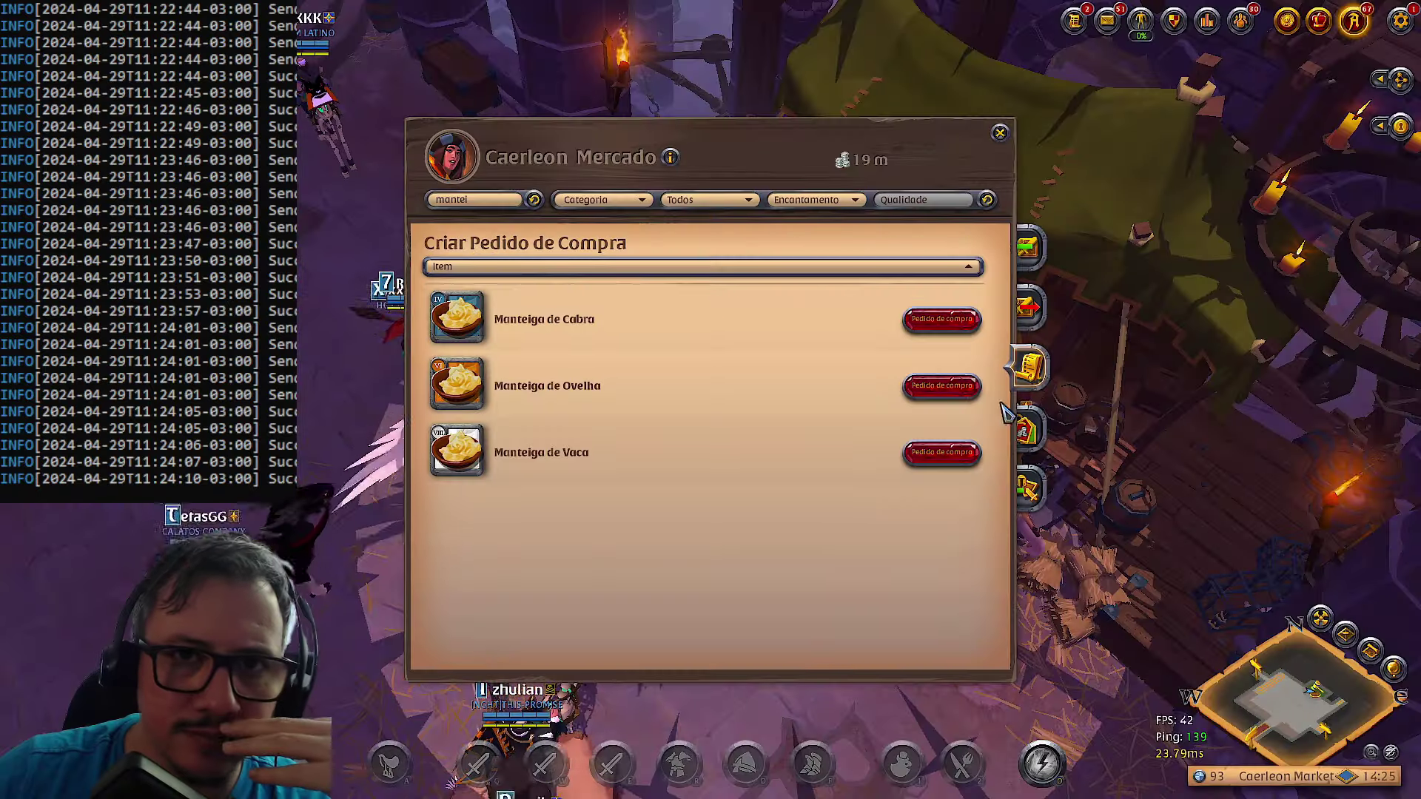
- Switch to the game's Caerleon market and buy 300 Manteiga de Ovelha from a sell order priced at 197
click(941, 387)
click(769, 318)
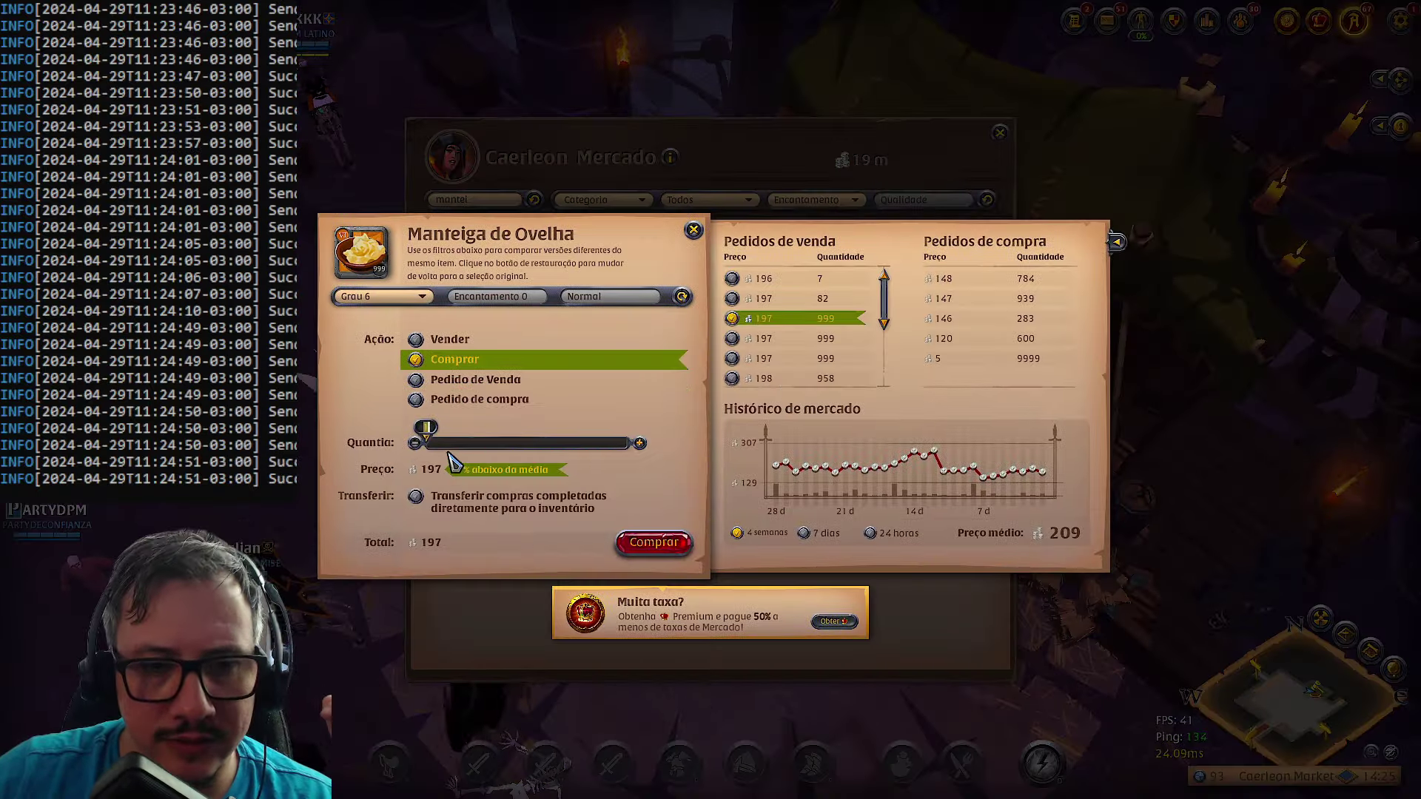
key(Return)
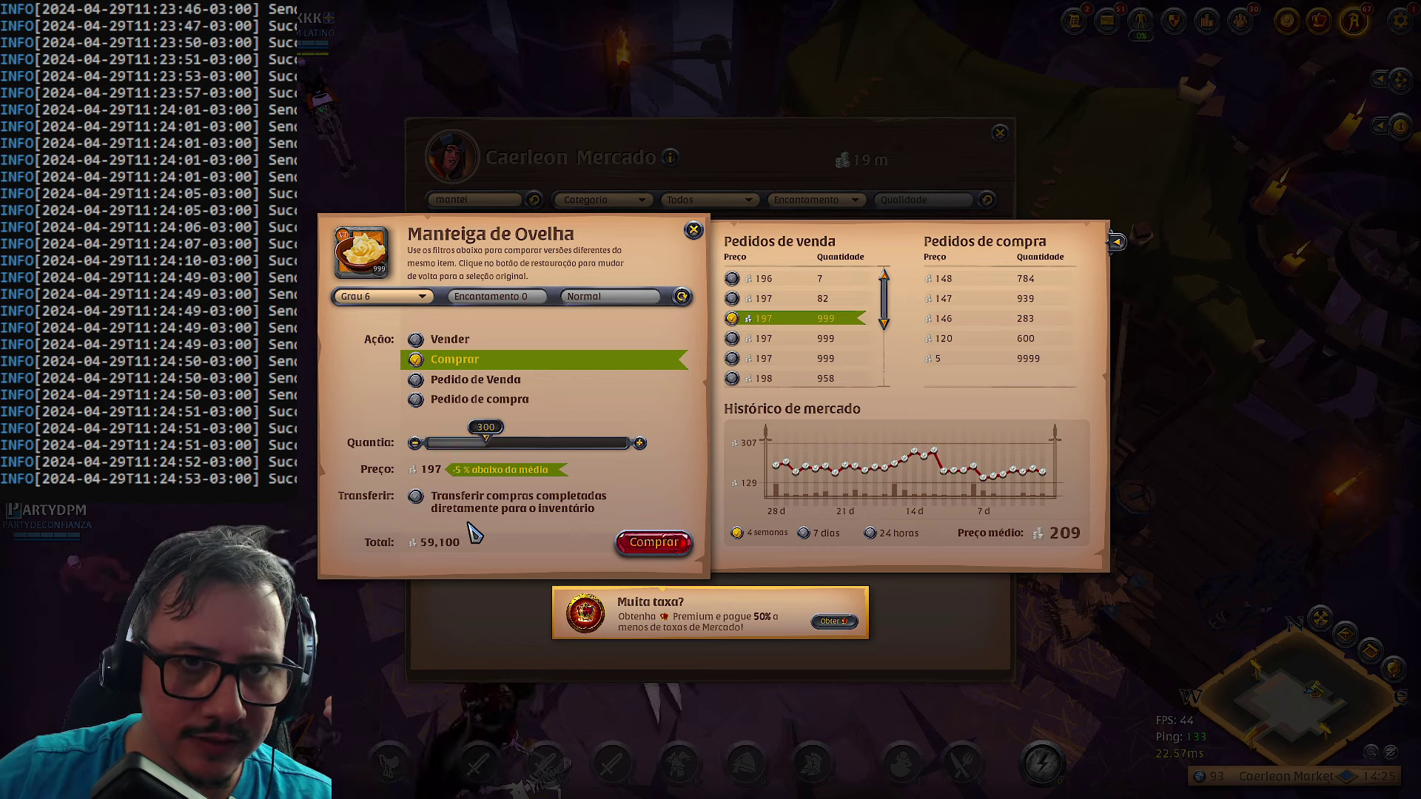
click(654, 544)
- Search the market for "pão" and buy Pão from the first sell order, priced at 178
click(509, 204)
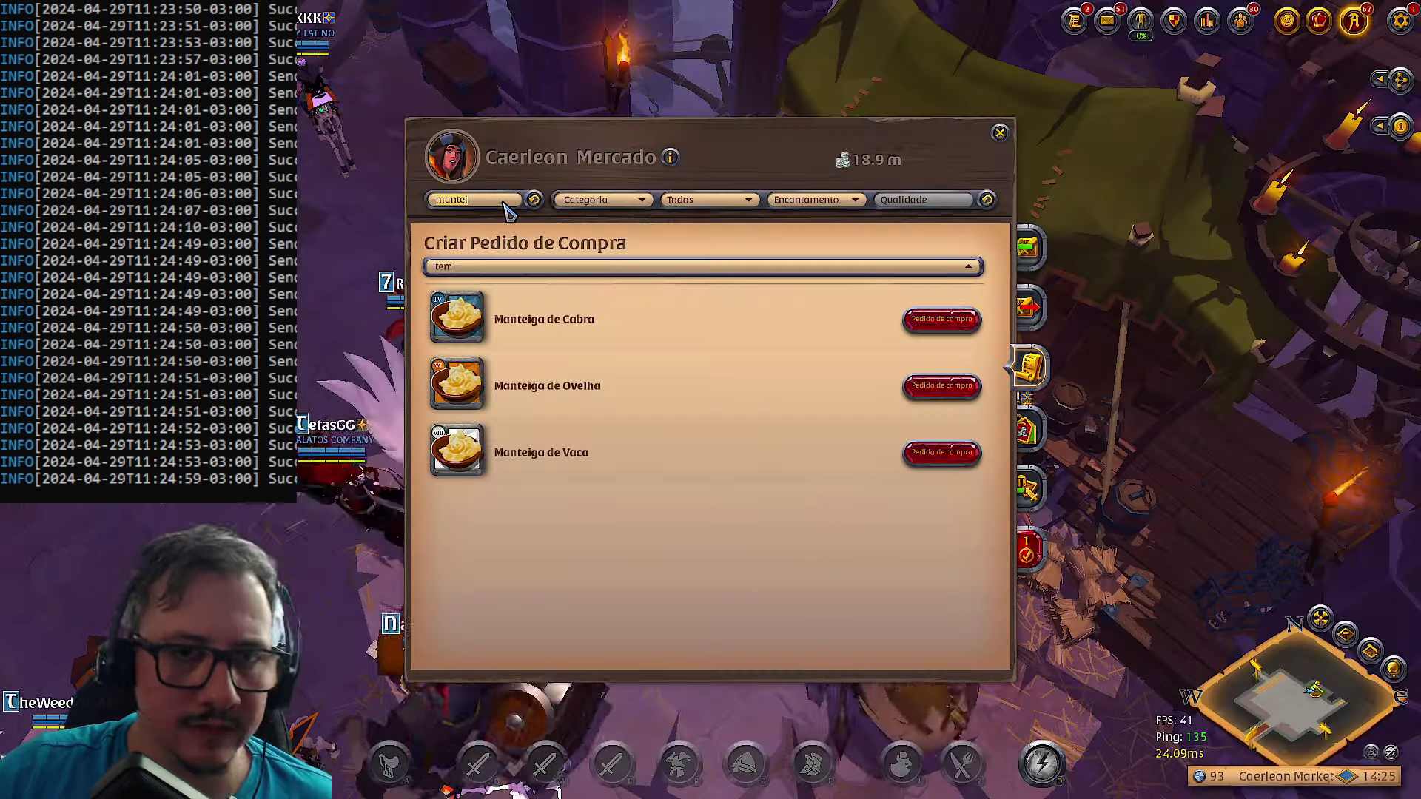
text(pão)
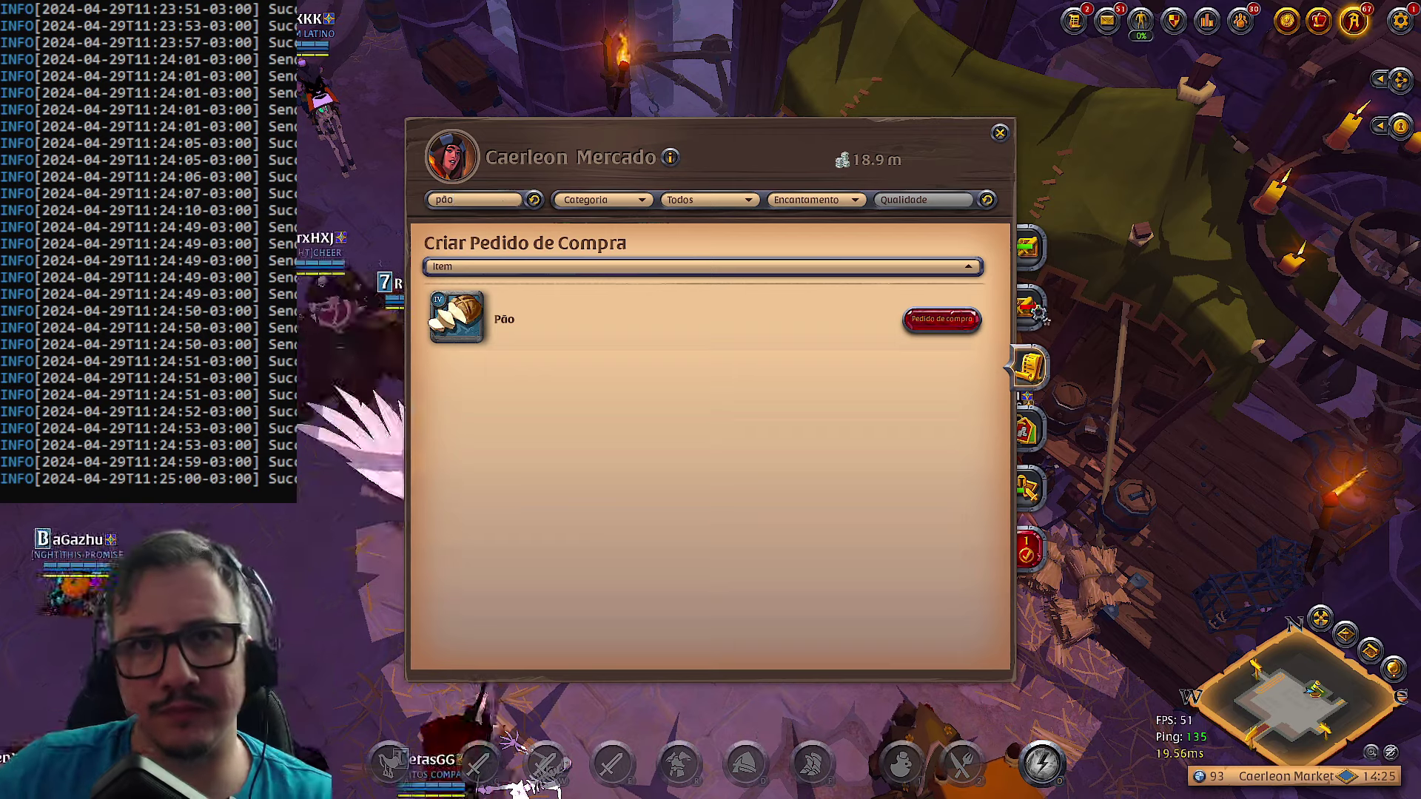
click(942, 318)
click(731, 278)
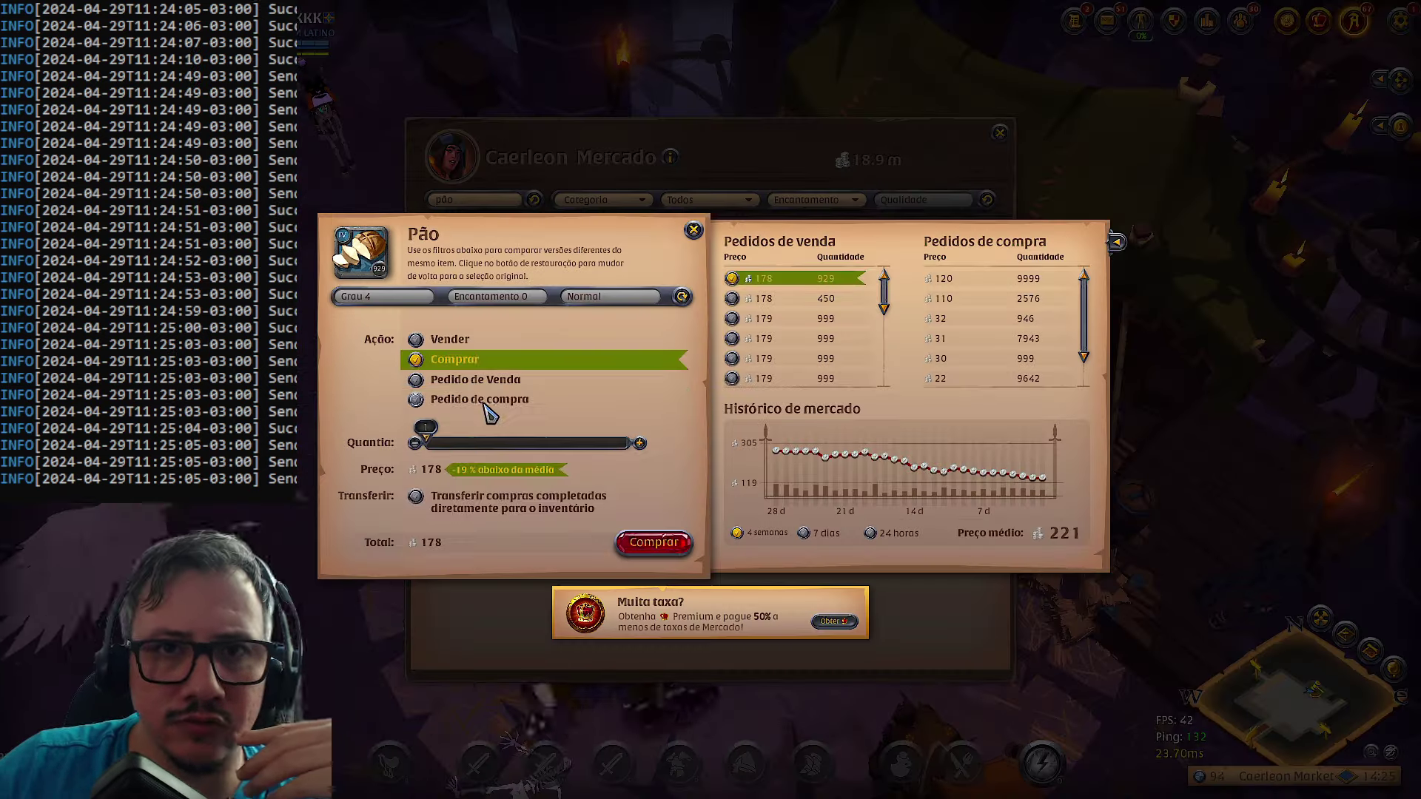
click(654, 544)
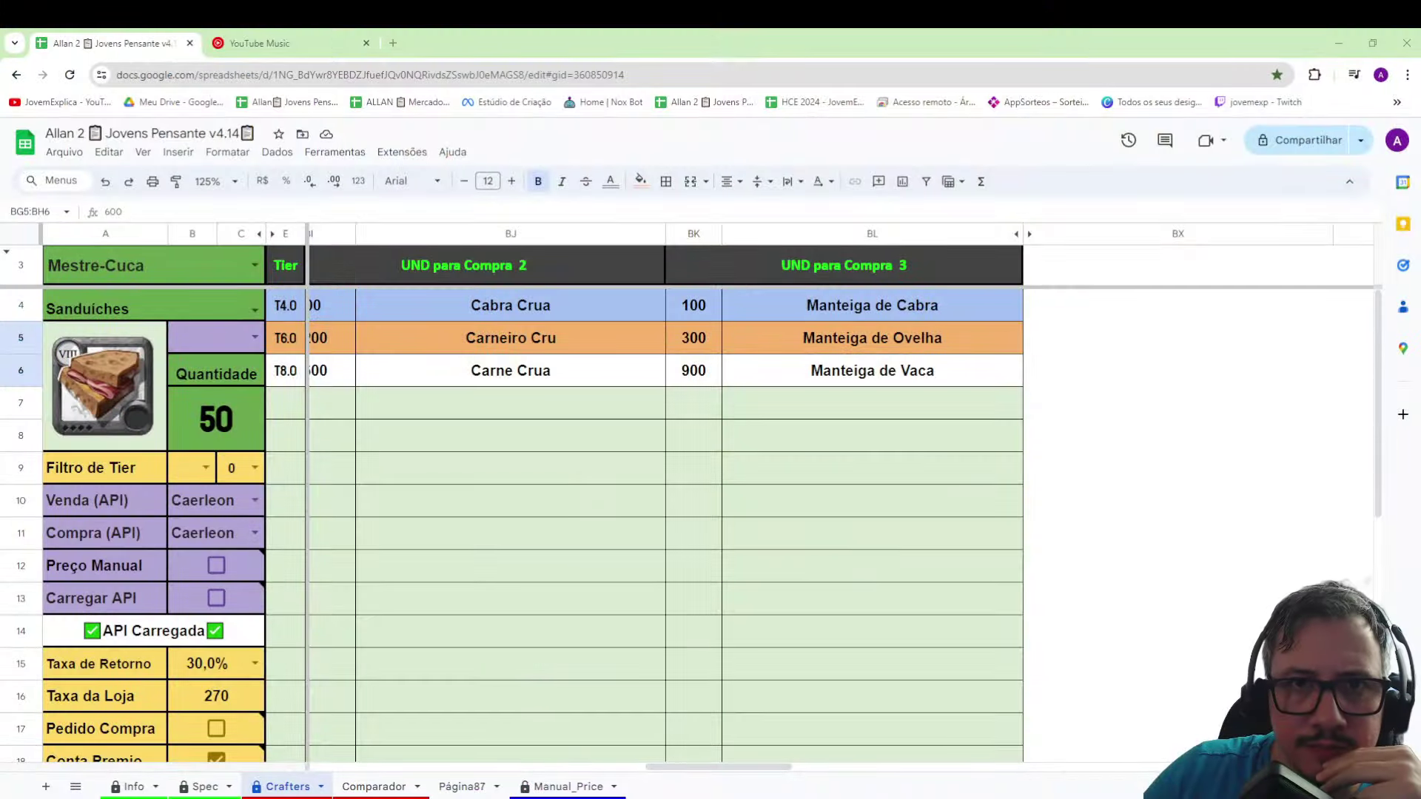
- Buy 999 and then 215 Carneiro Cru from two sell orders priced at 241 in the game's Caerleon market
scroll(666, 489, left, 2)
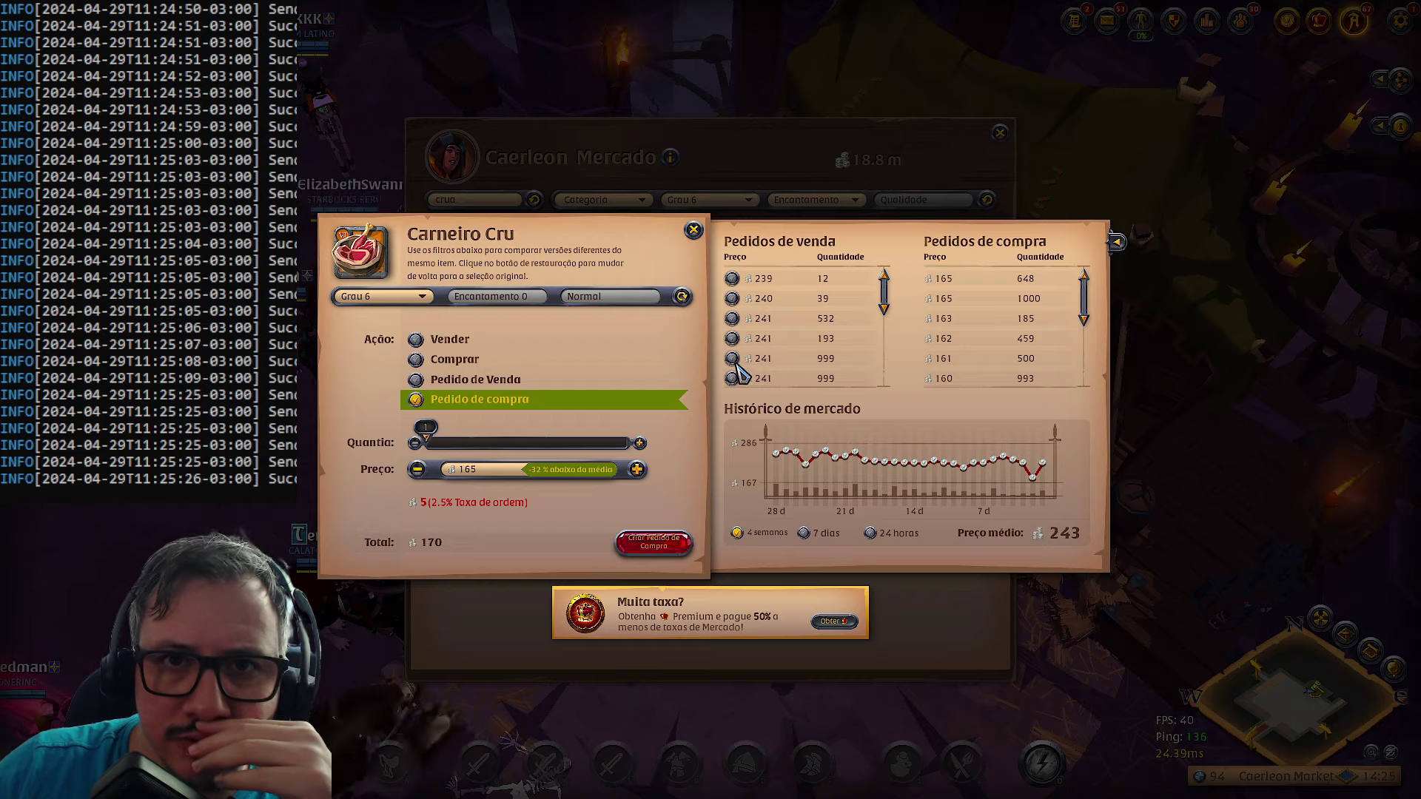
click(731, 358)
drag(426, 443, 627, 448)
click(654, 548)
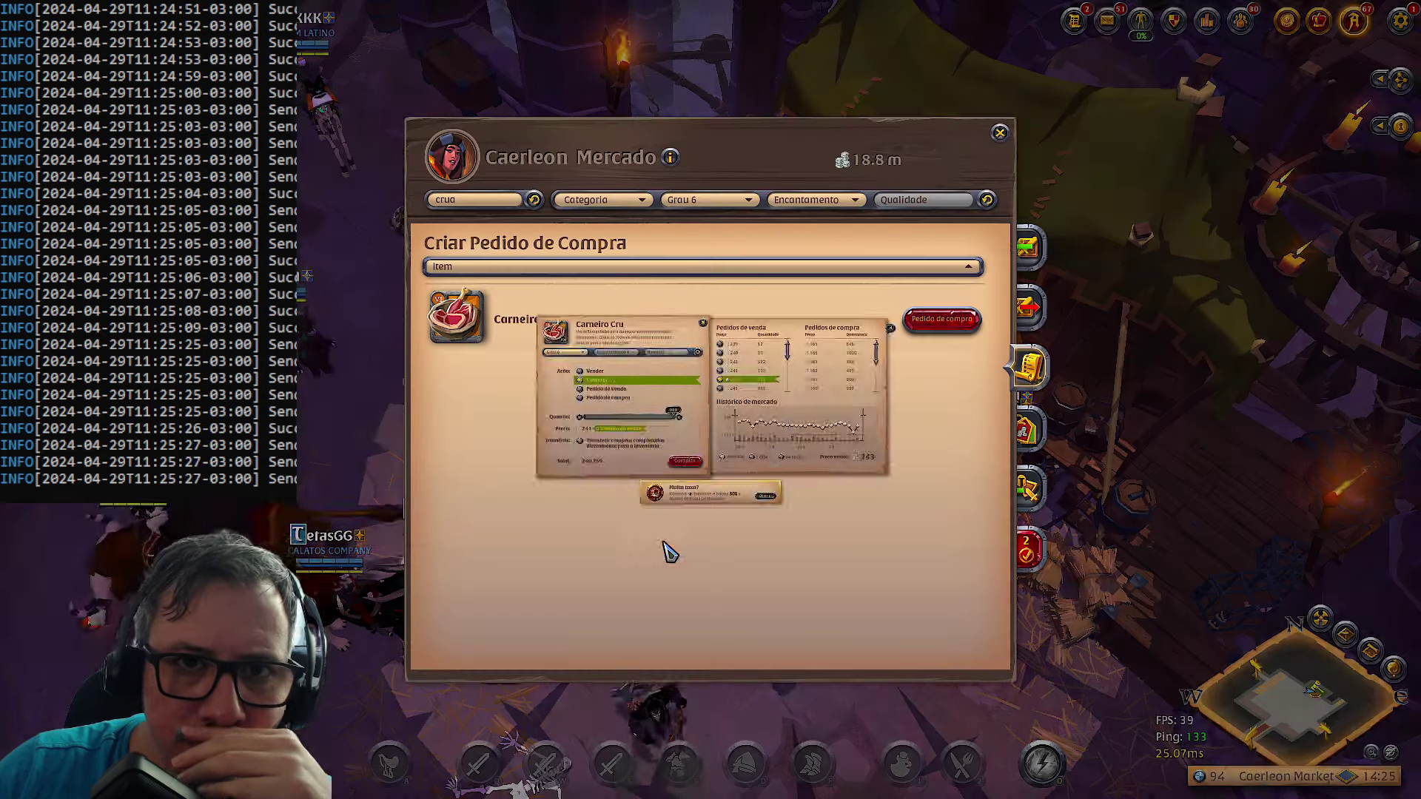
click(731, 318)
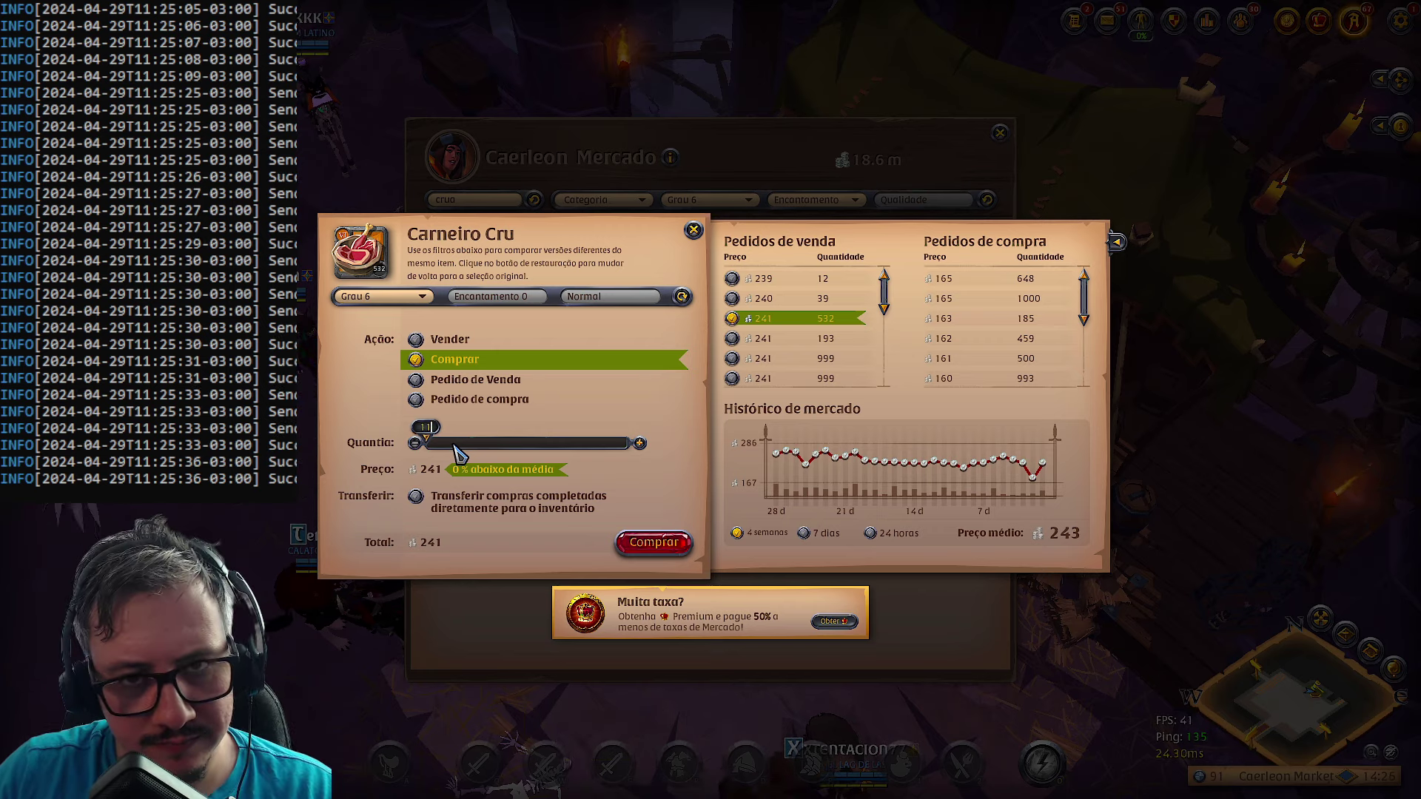
click(655, 542)
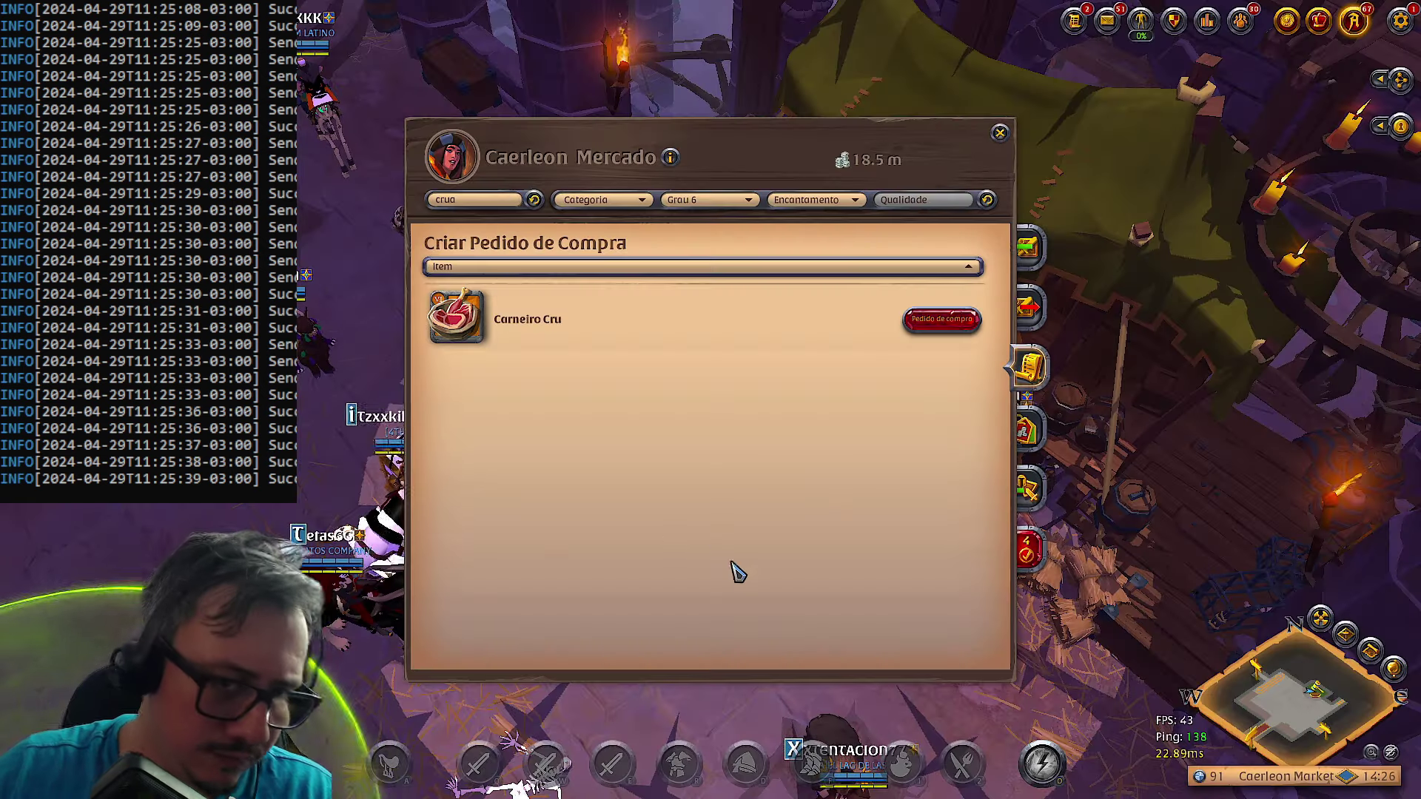
- Try to collect all completed market purchases into the character's inventory
click(1026, 247)
click(1028, 548)
click(962, 658)
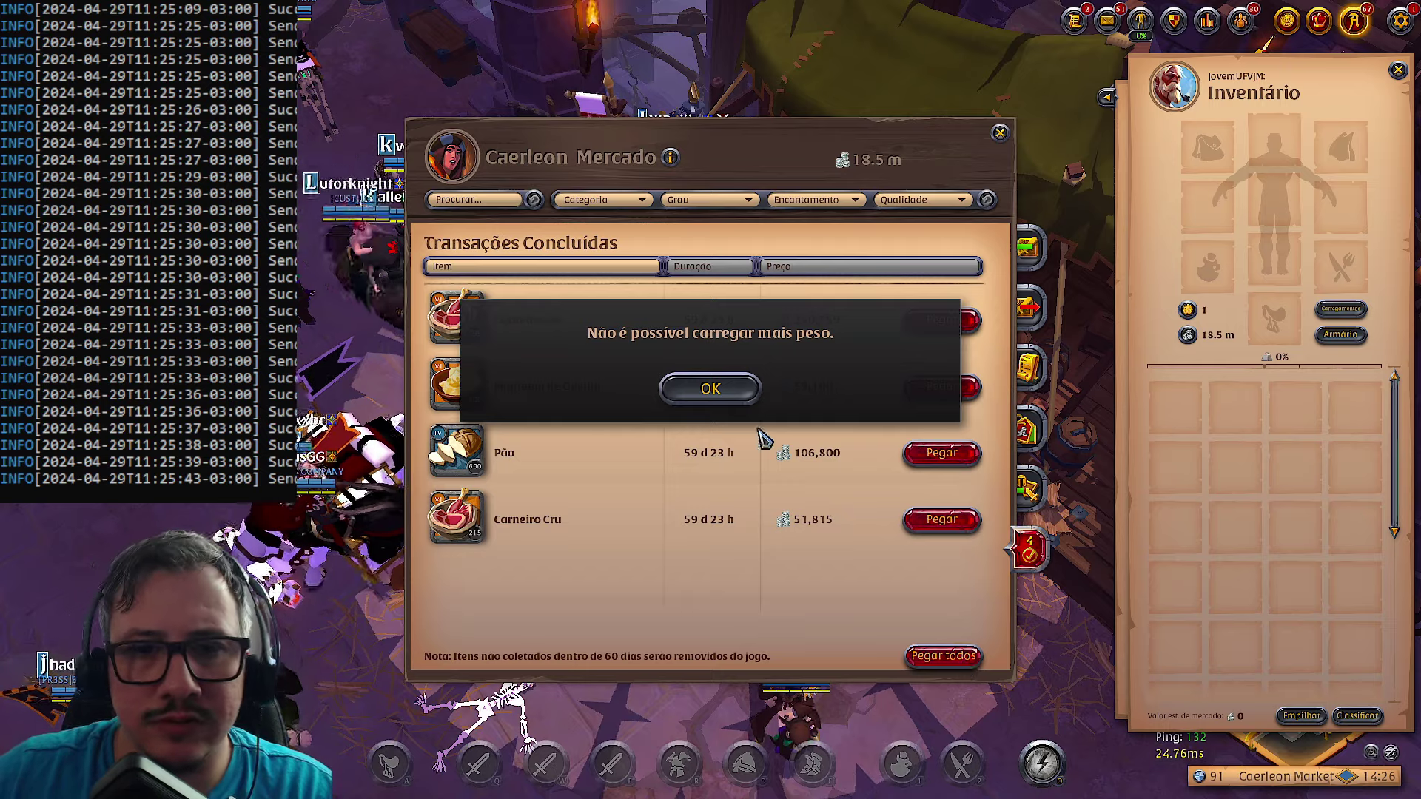
click(714, 387)
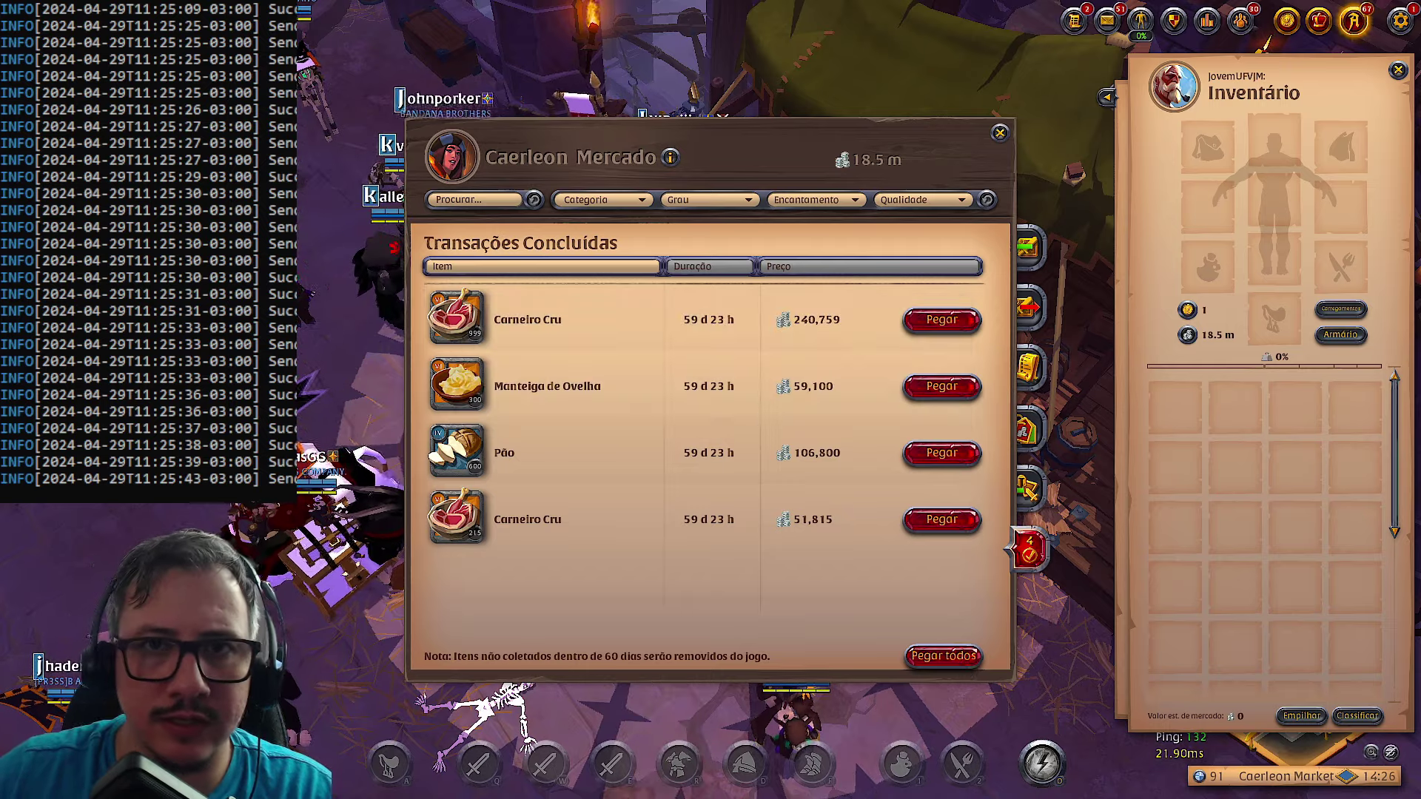
- Collect all completed market purchases with the mount equipped and arrange the sandwich ingredients in one inventory column
click(1023, 244)
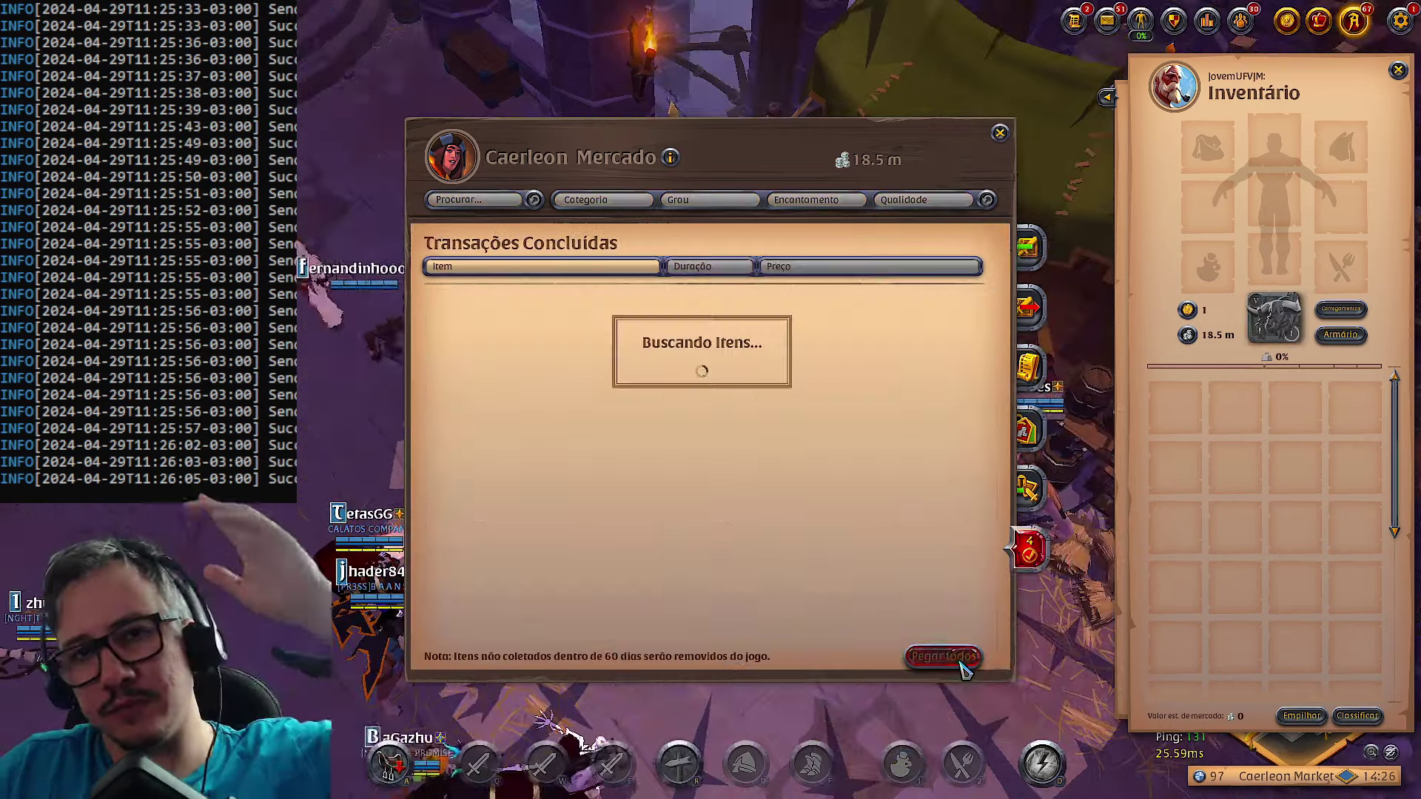
click(955, 657)
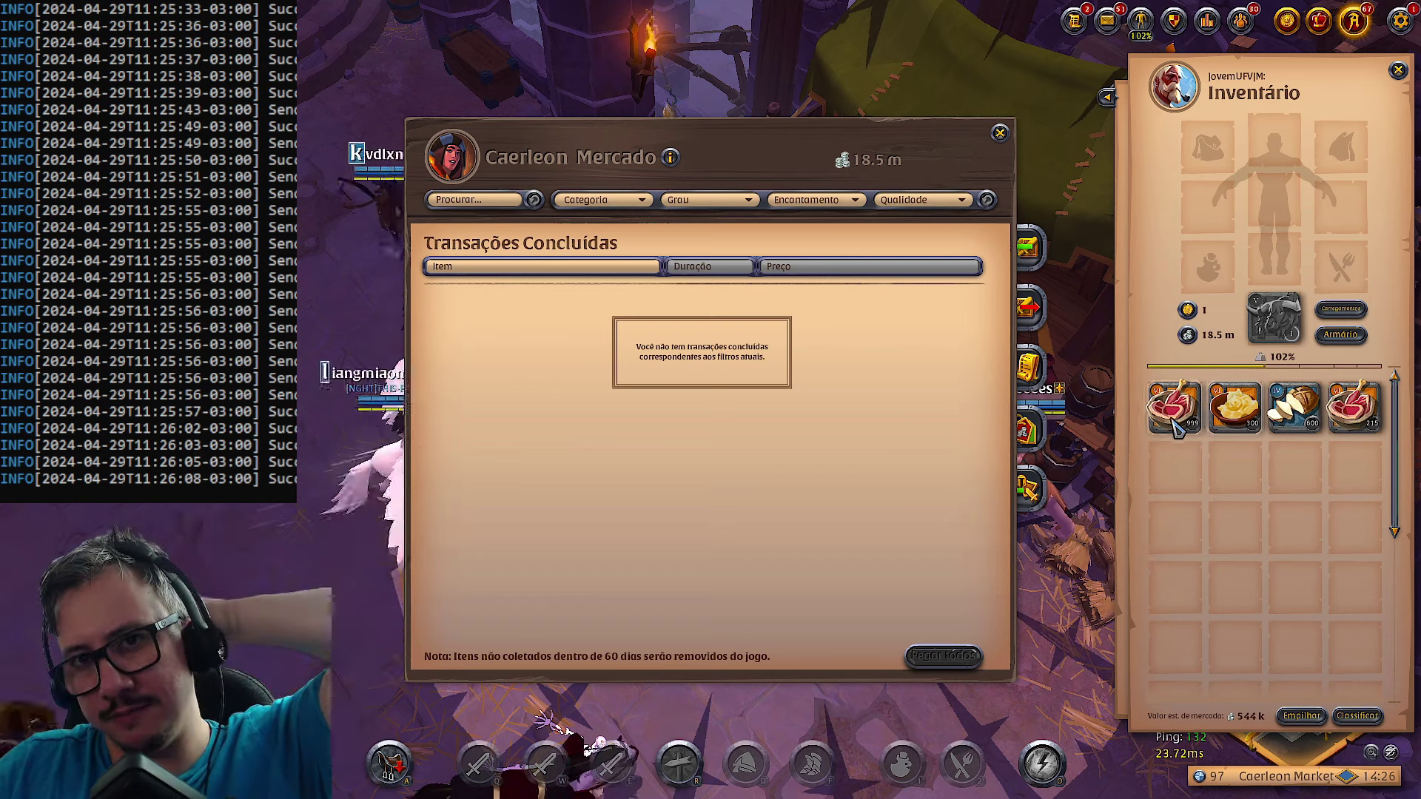
drag(1175, 406, 1295, 466)
drag(1294, 406, 1356, 464)
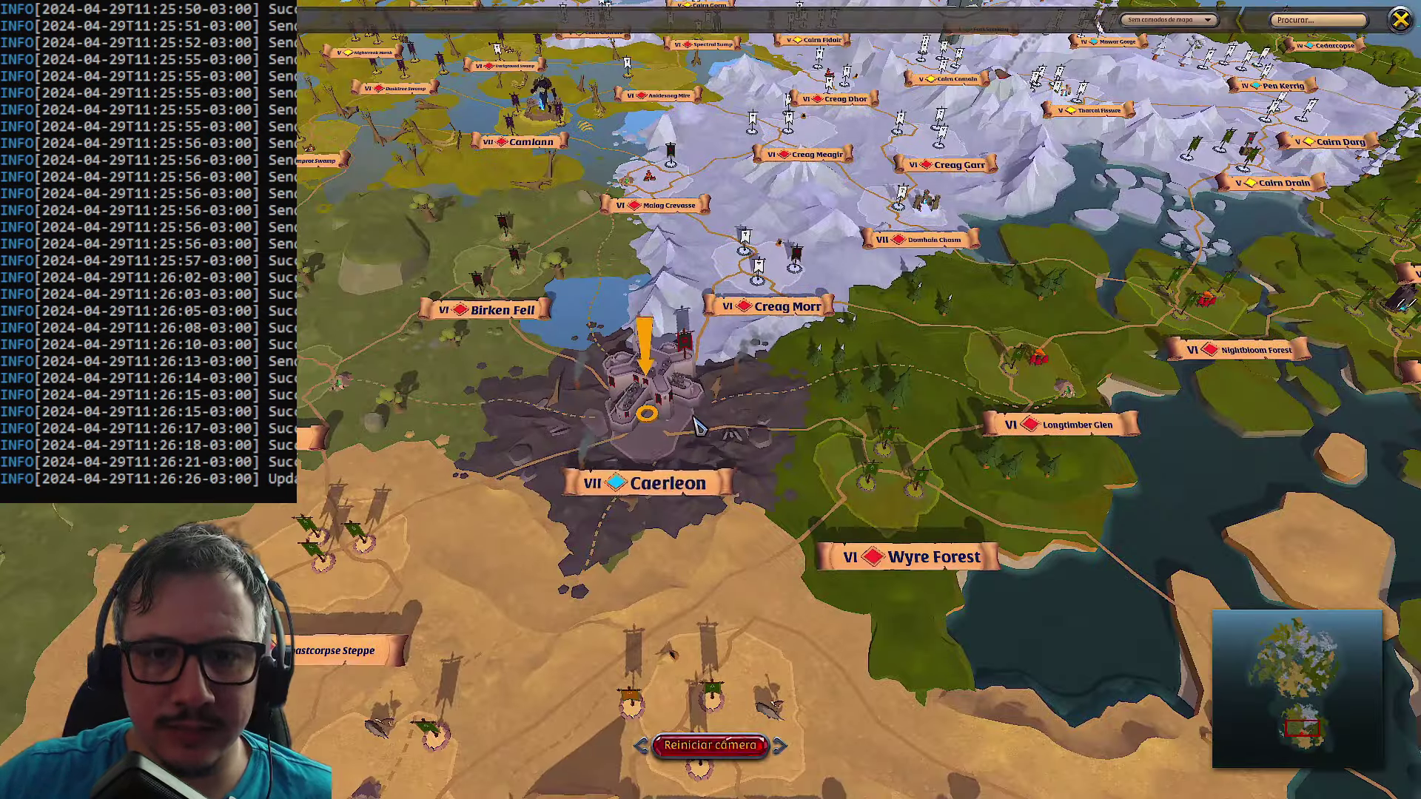
- Compare the usage fees and access rights of the Cozinha do Ancião buildings across Caerleon's city map
click(647, 411)
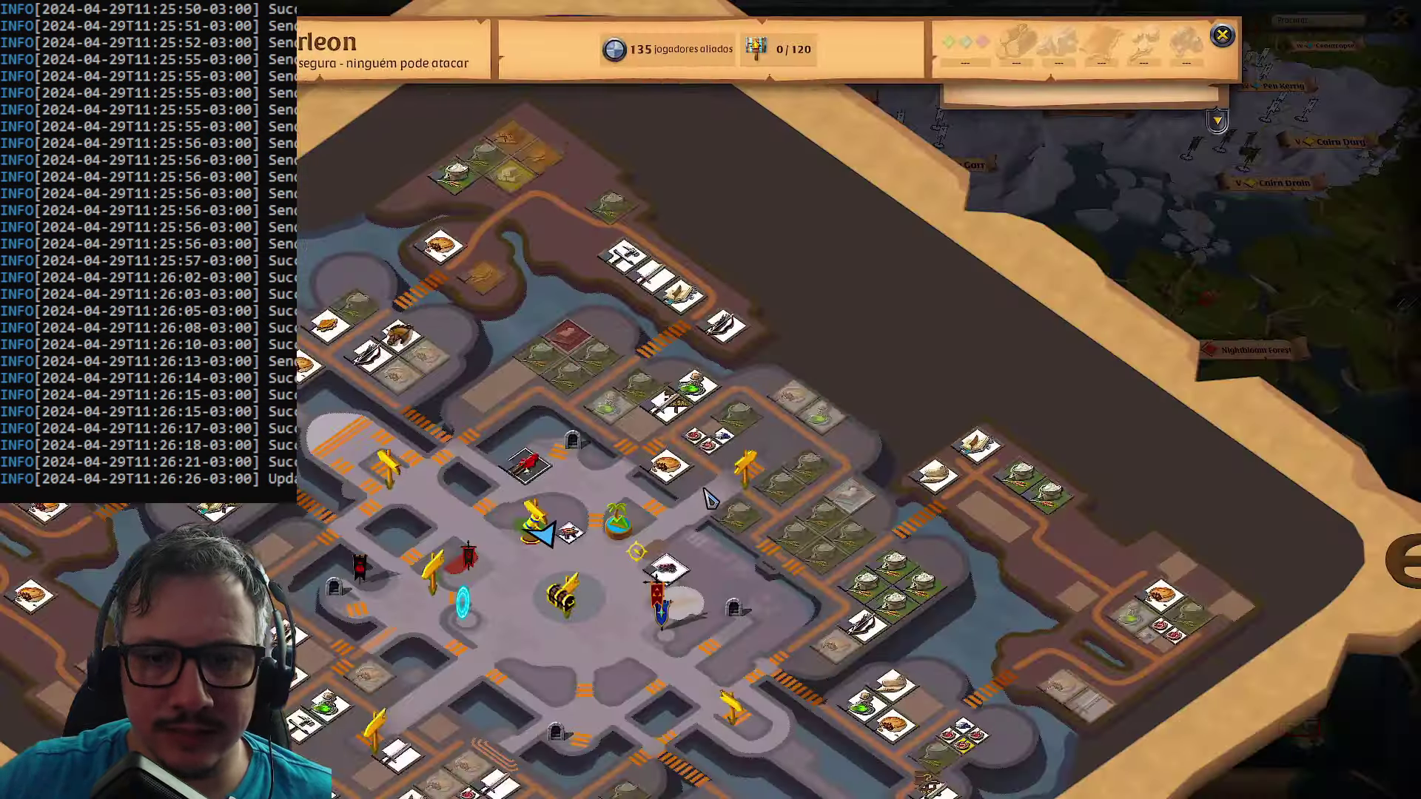
scroll(733, 503, down, 3)
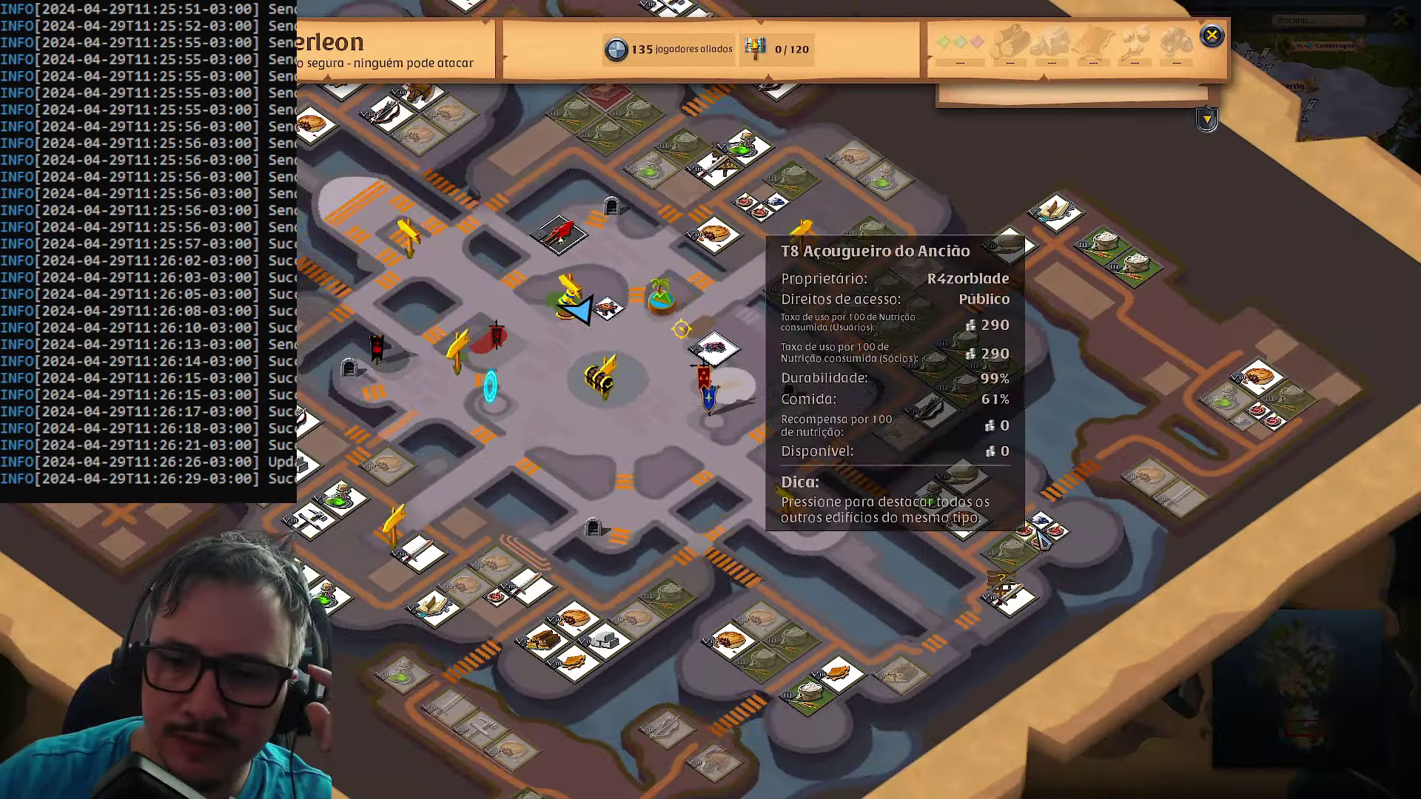
drag(1250, 363, 1213, 242)
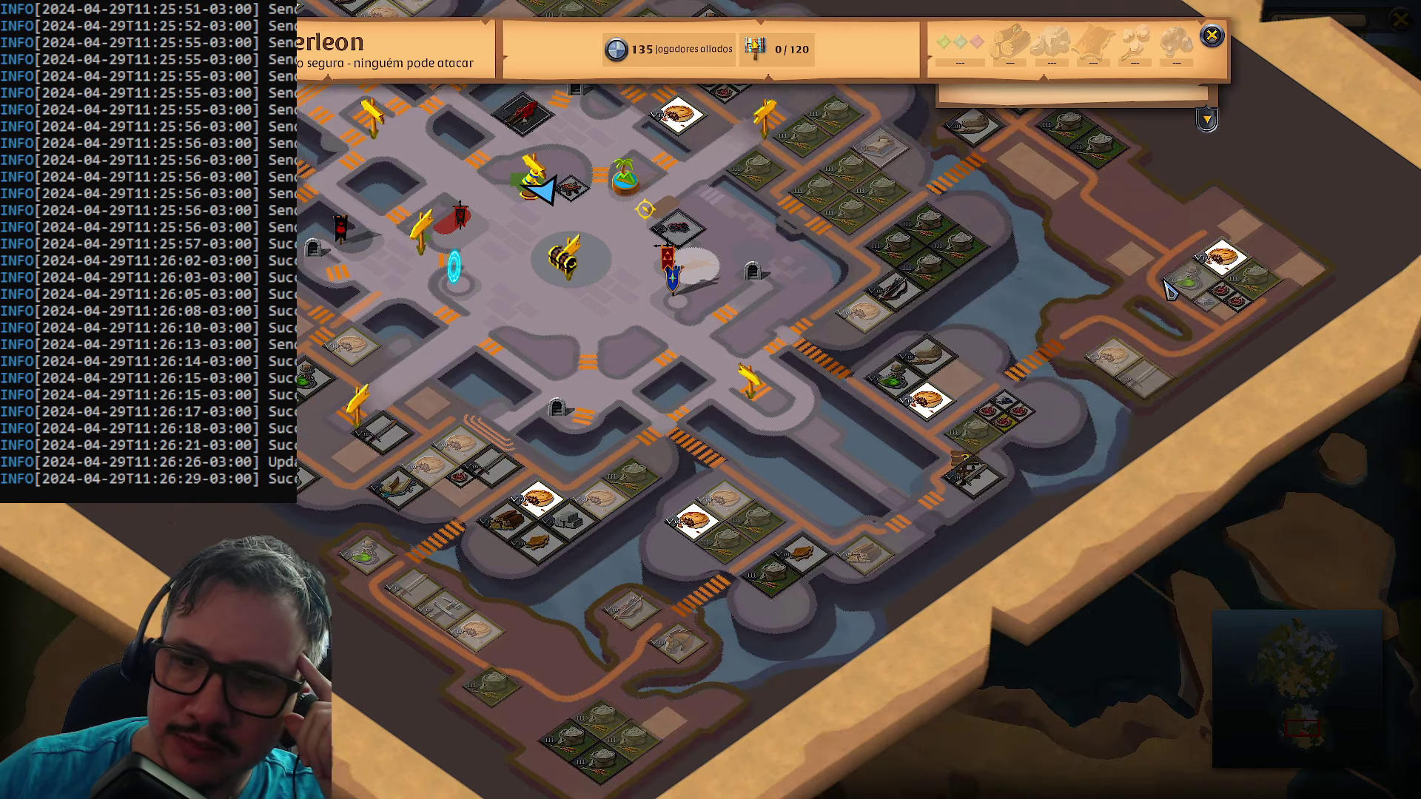
mouse_move(1225, 263)
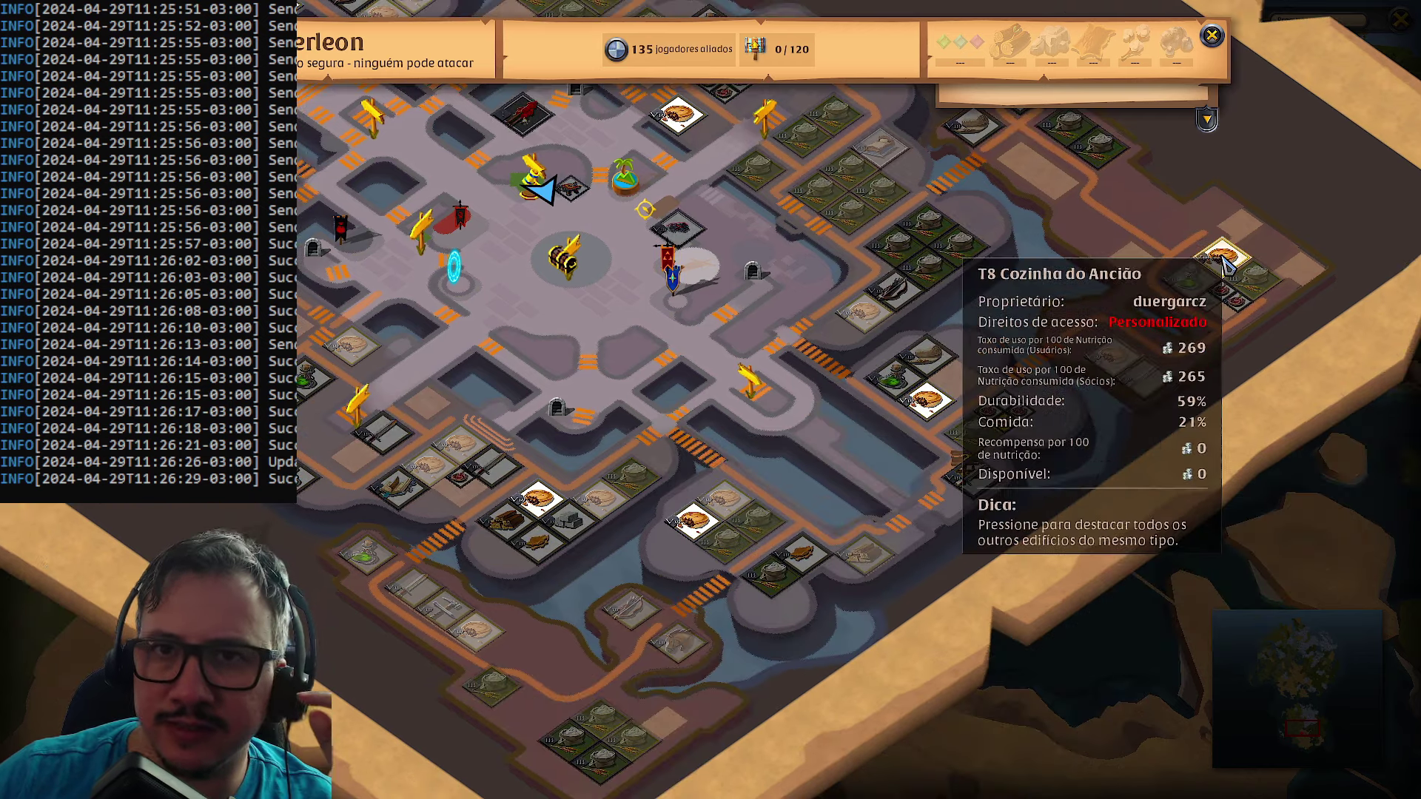
mouse_move(934, 412)
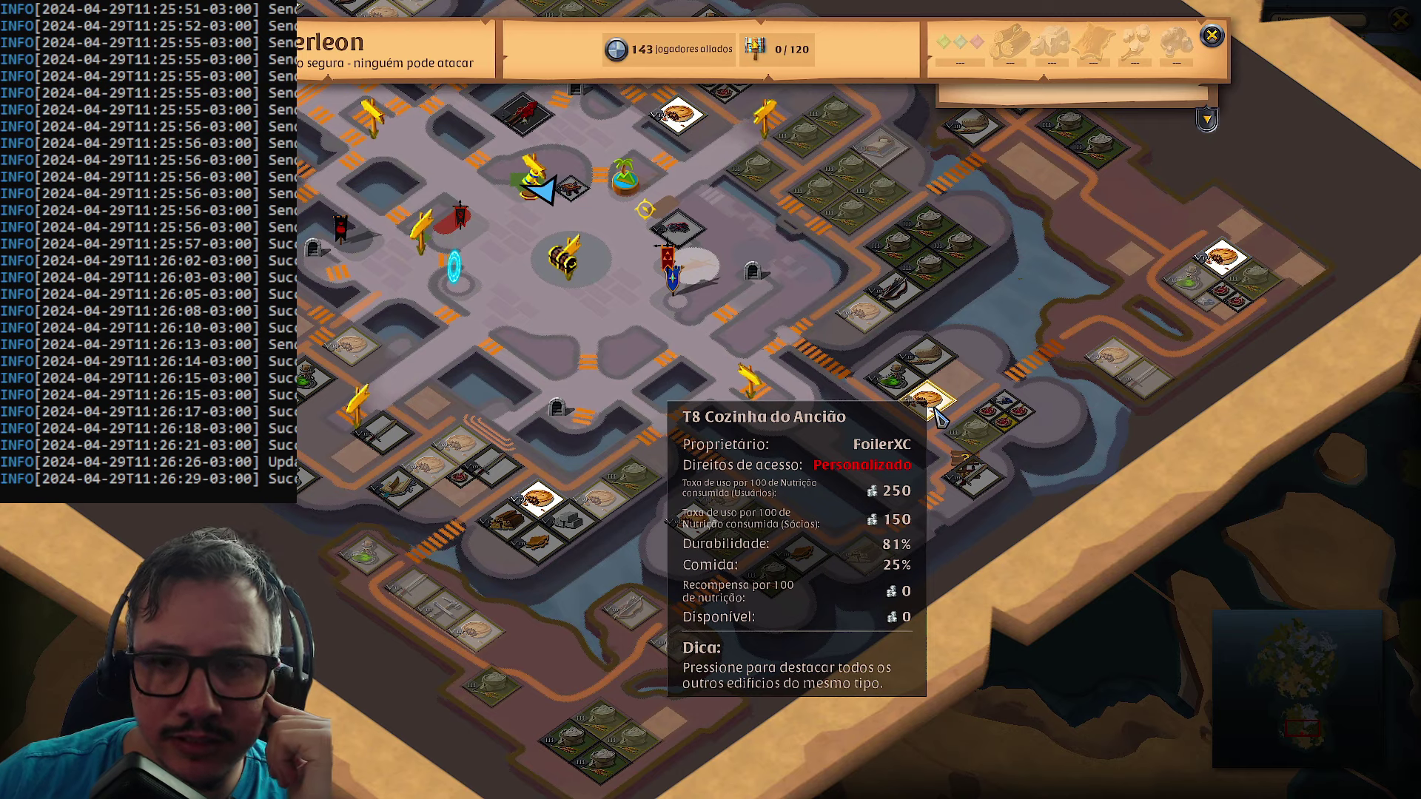
drag(689, 122, 906, 390)
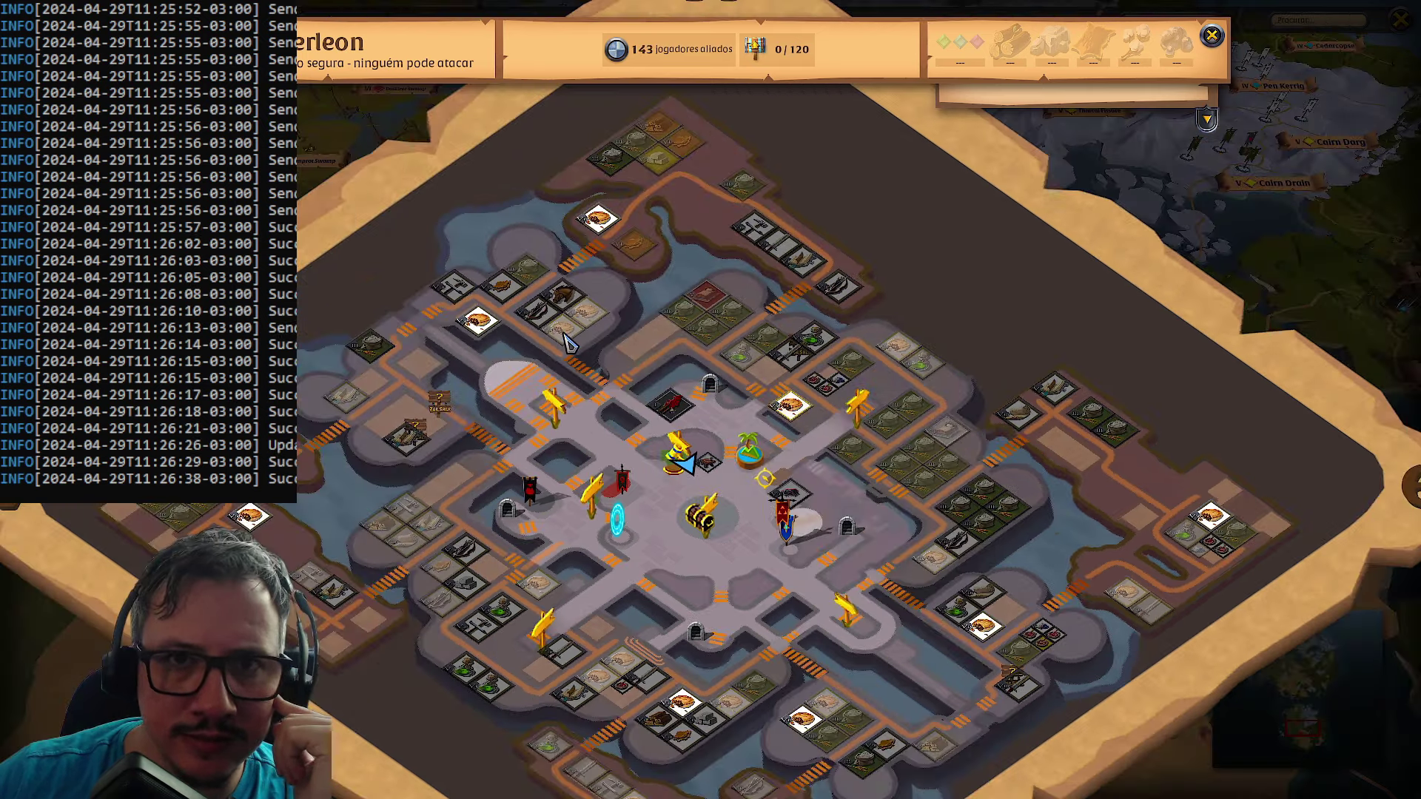
drag(344, 527, 344, 336)
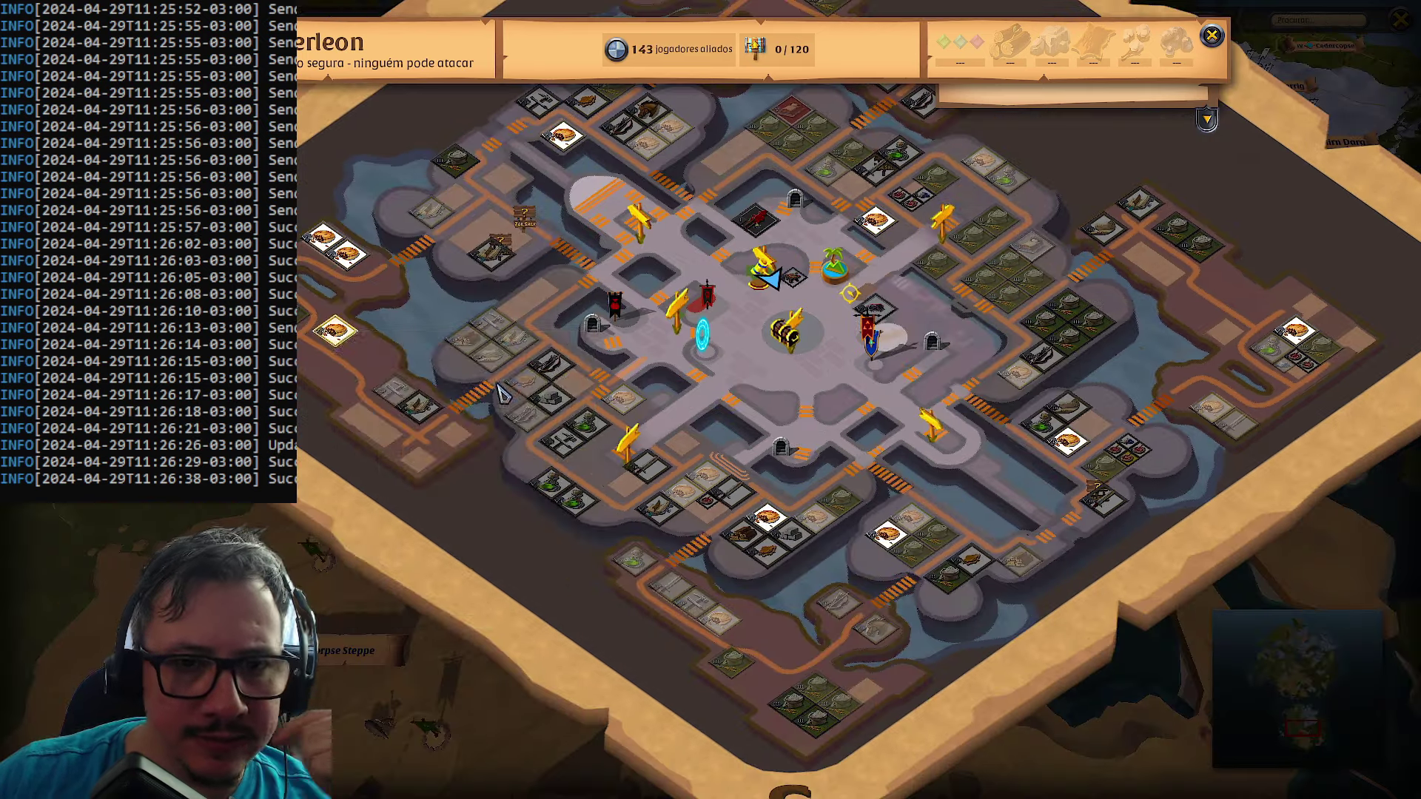
mouse_move(771, 525)
mouse_move(892, 540)
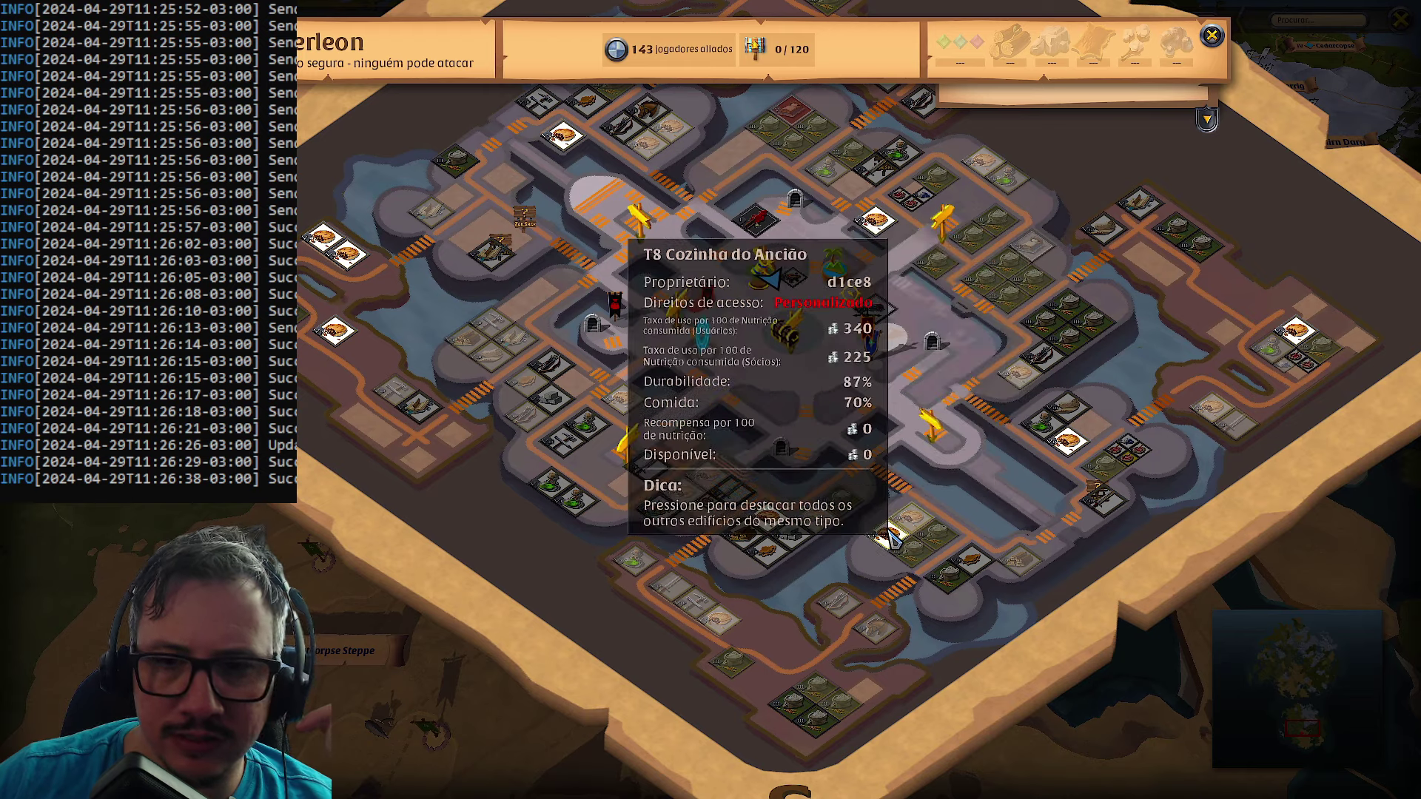
drag(984, 481, 790, 414)
scroll(773, 421, up, 2)
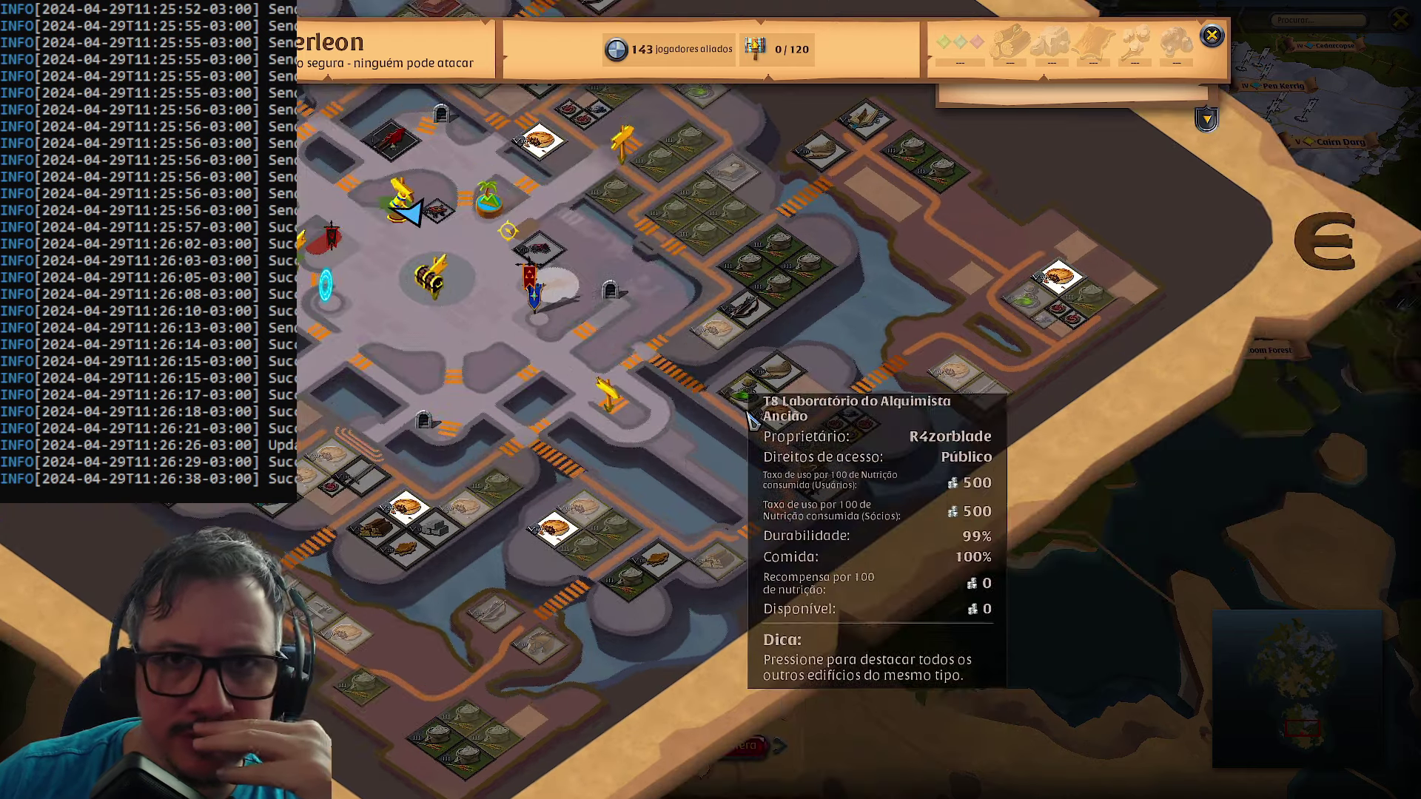
key(m)
- Ride through Caerleon to the Cozinha do Ancião with the 250 usage fee, checking the map and inventory on the way
click(862, 418)
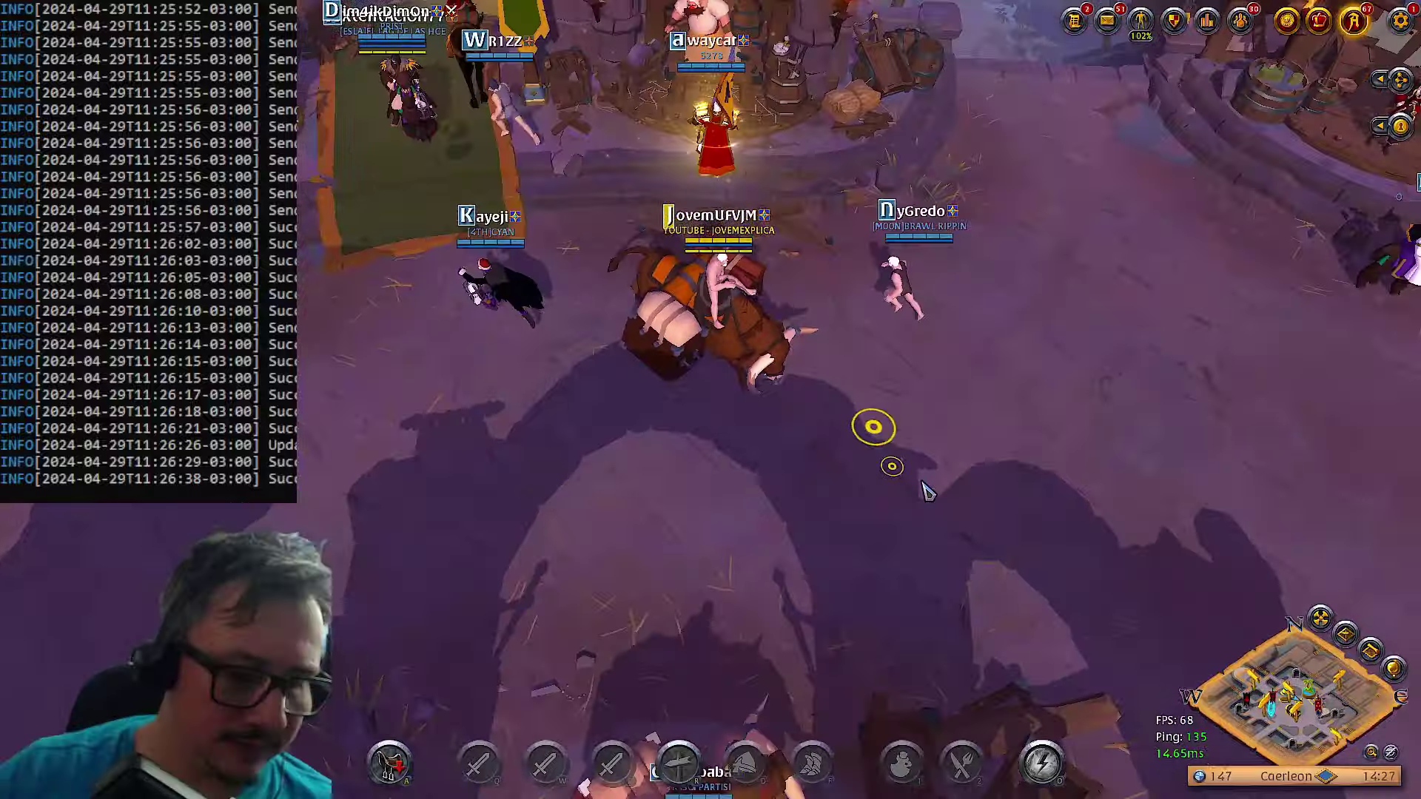
key(i)
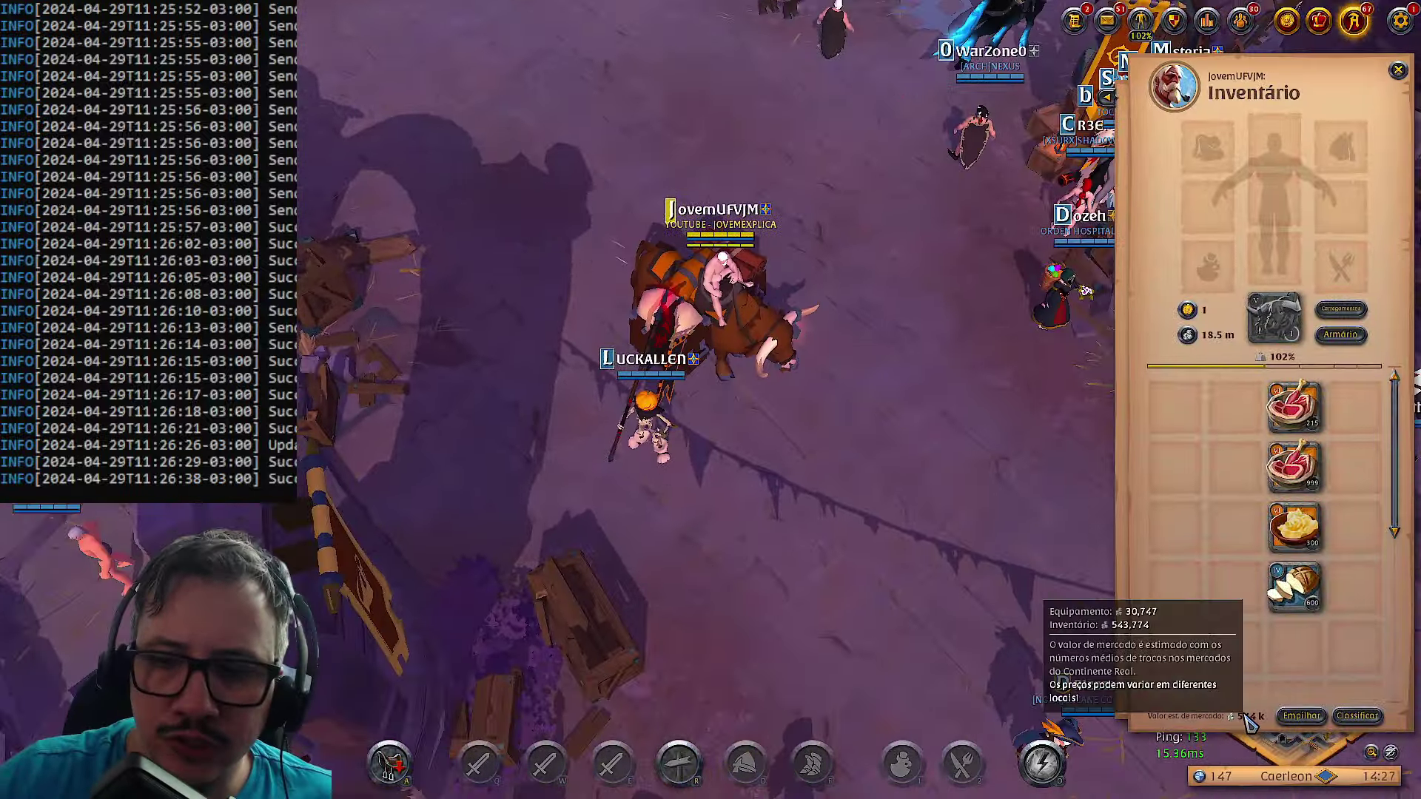
click(903, 453)
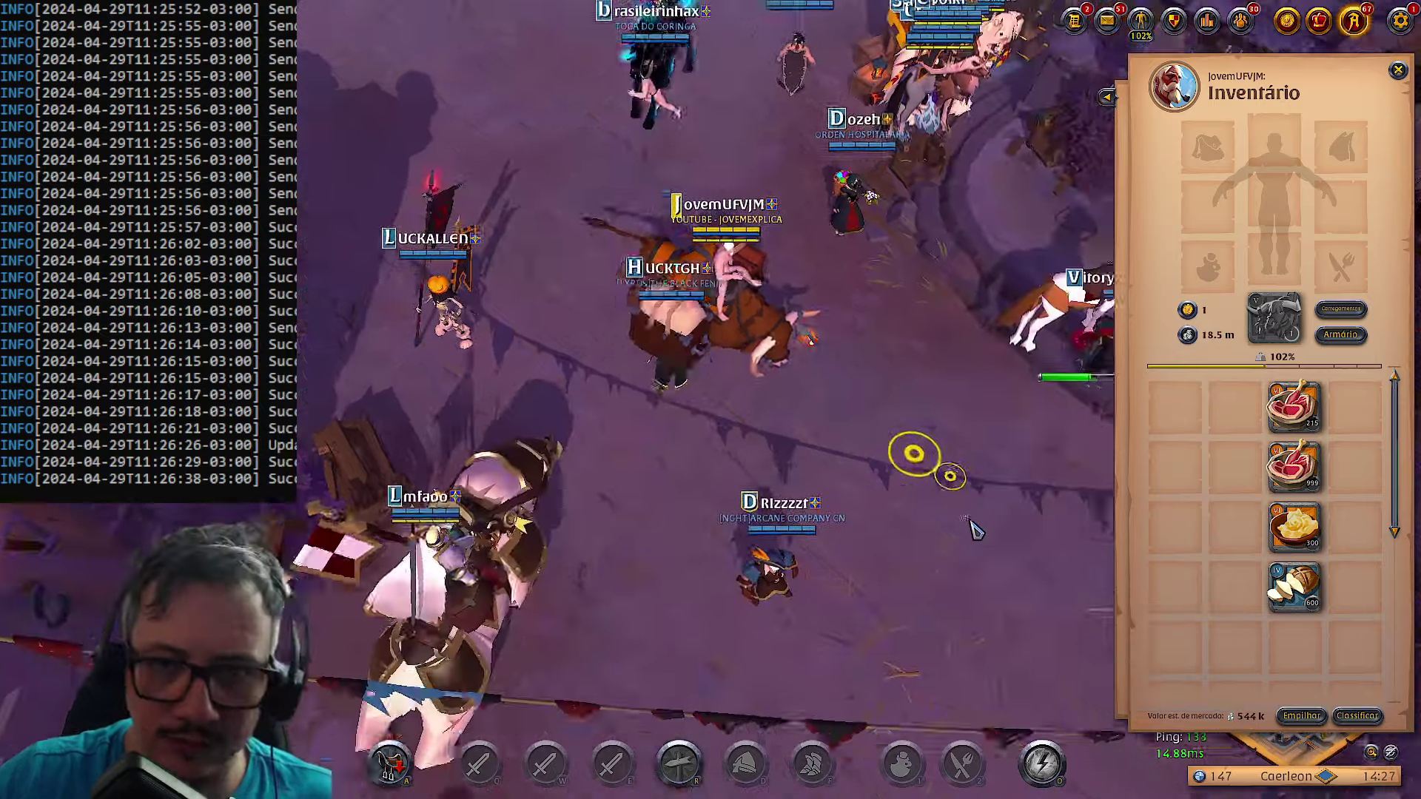
key(m)
key(m)
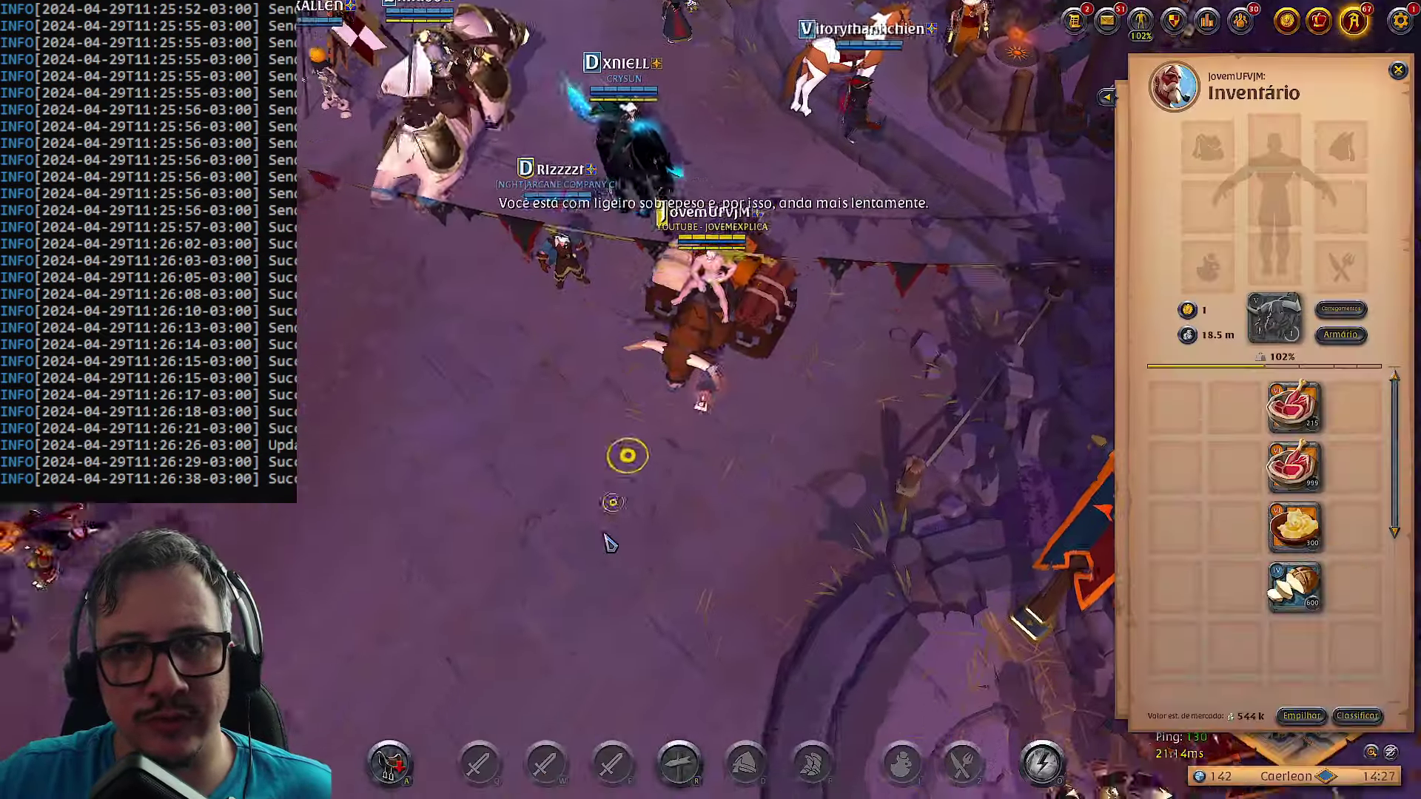
key(m)
key(m)
key(i)
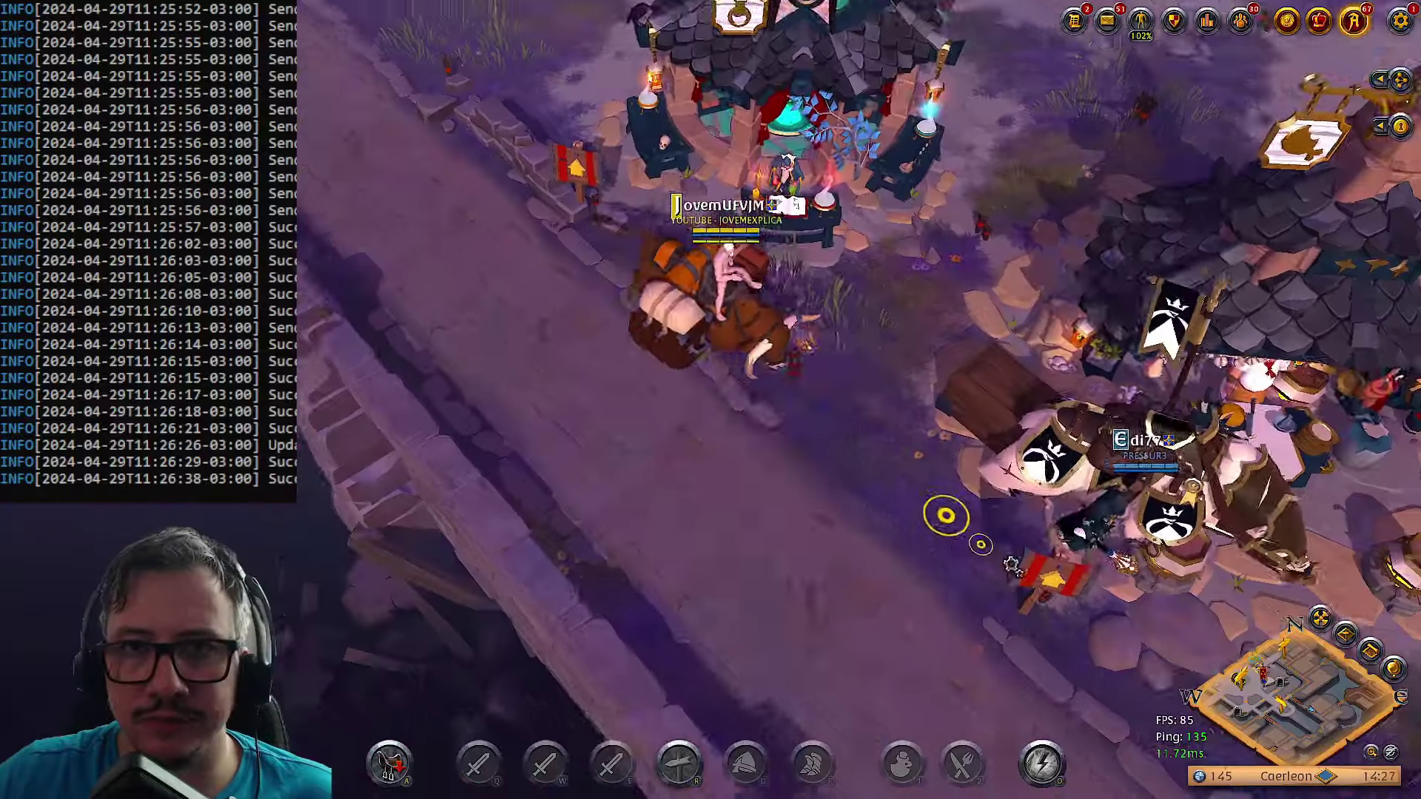
key(i)
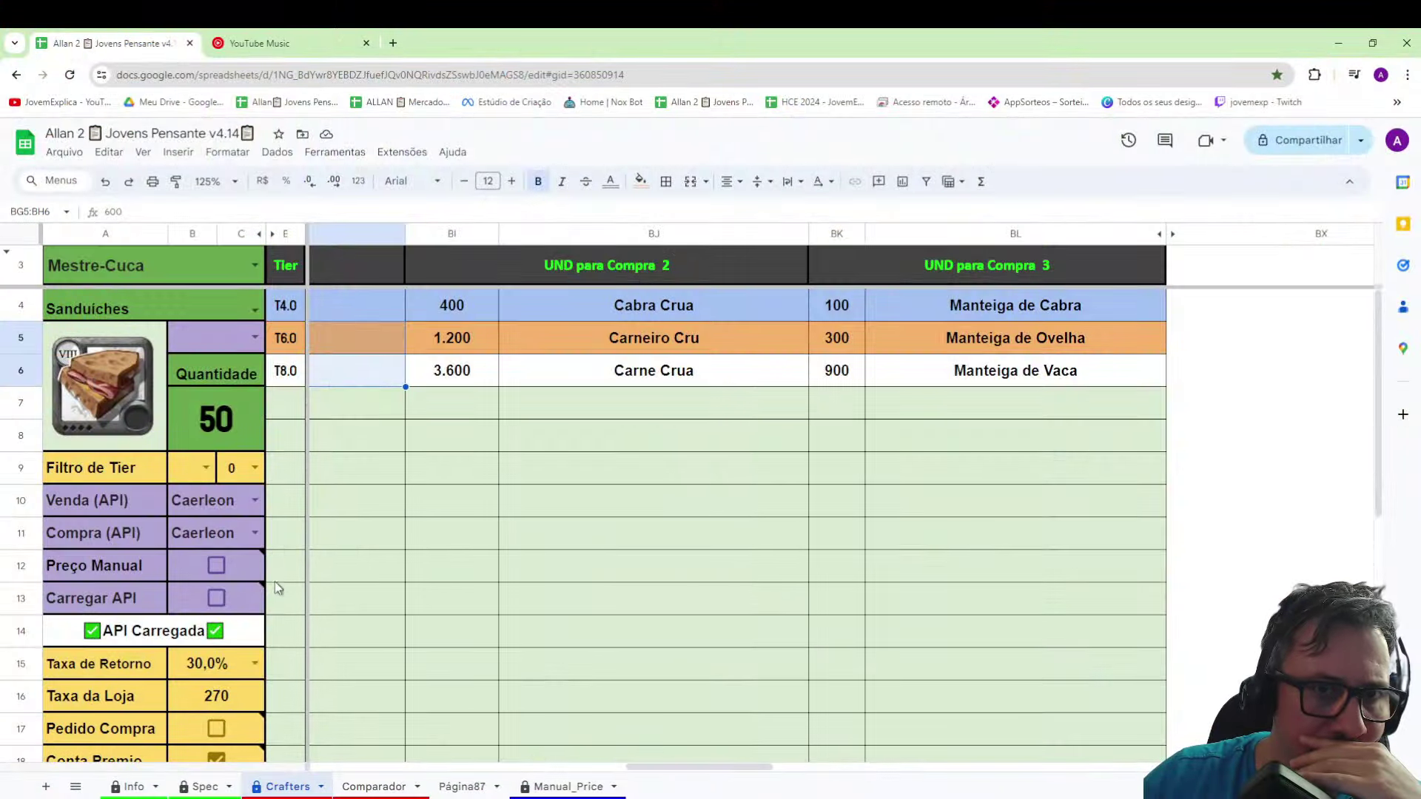
- Switch to the sheet, set Taxa da Loja to 250, and return to the sandwich production and profit columns
scroll(278, 589, down, 5)
scroll(227, 450, up, 1)
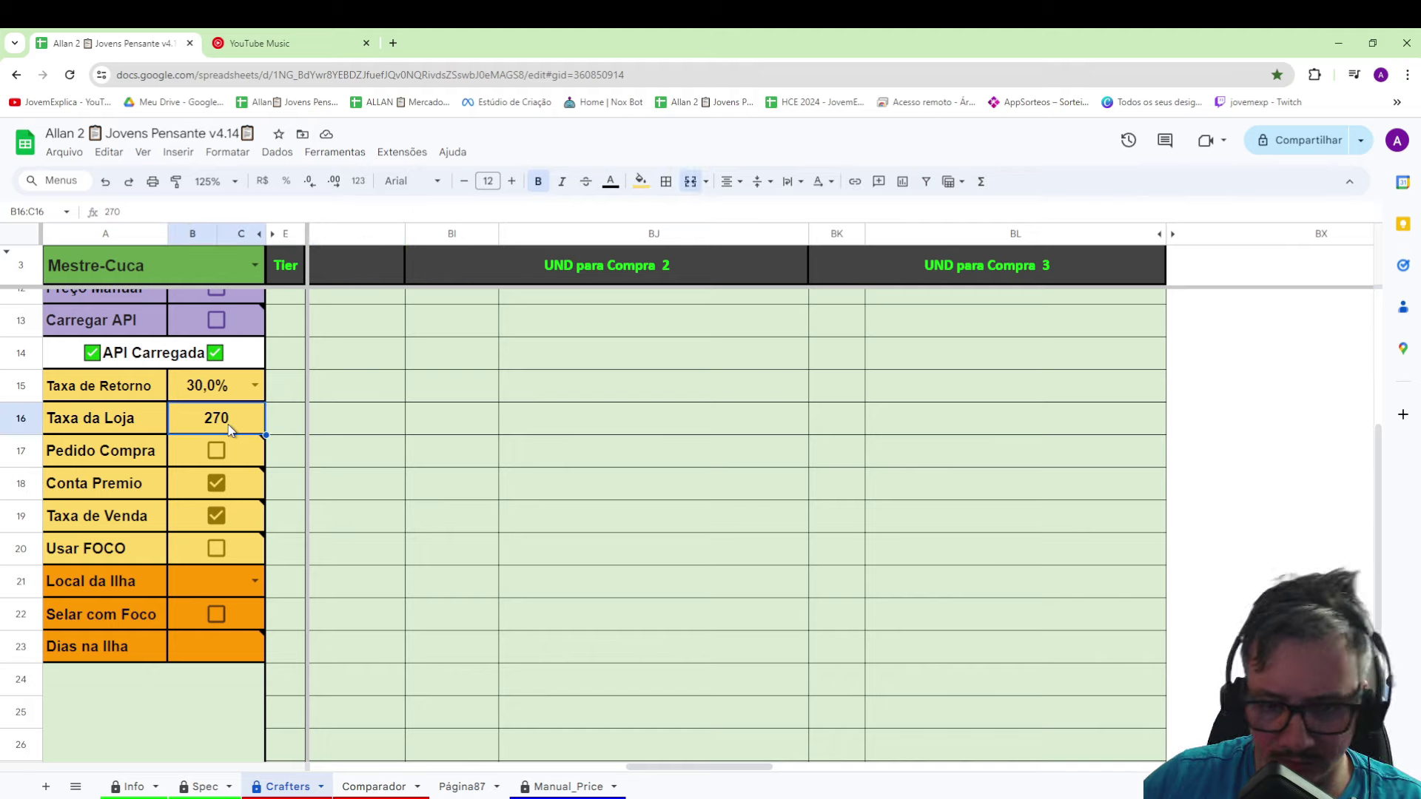
click(604, 516)
scroll(604, 743, up, 3)
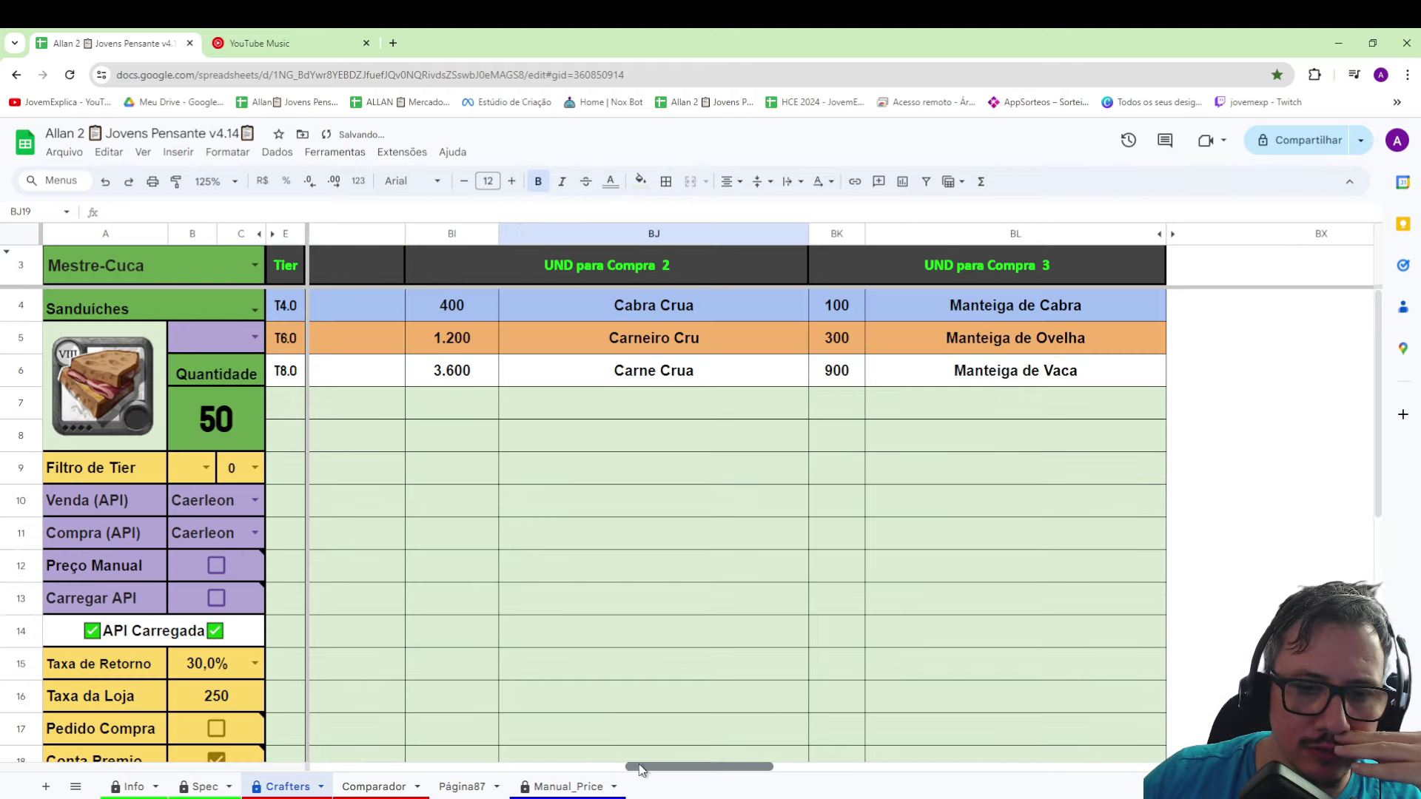
drag(641, 770, 431, 773)
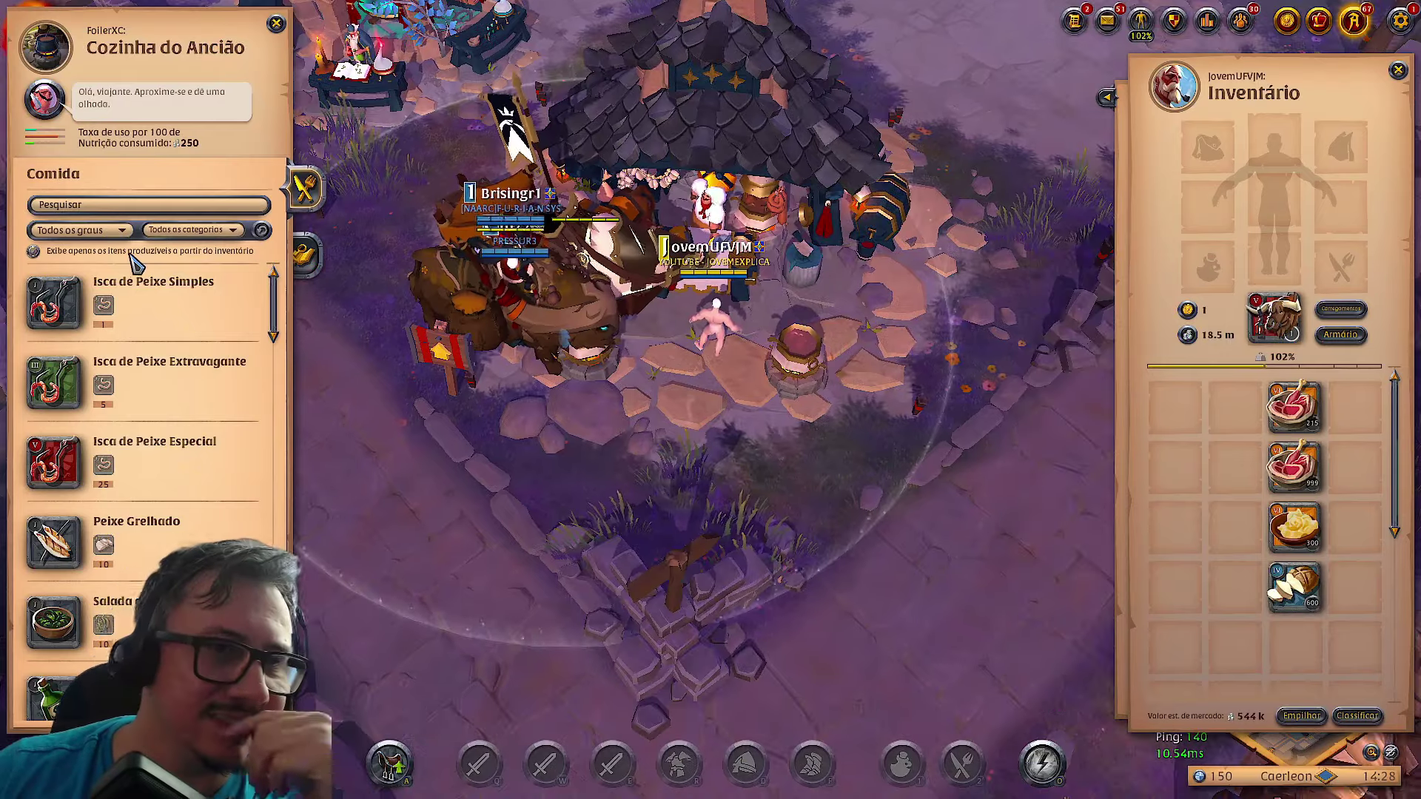
- Show only producible items at the Cozinha do Ancião in the game, then produce 500 Sanduiche de Carneiro and pay the usage fee
click(133, 253)
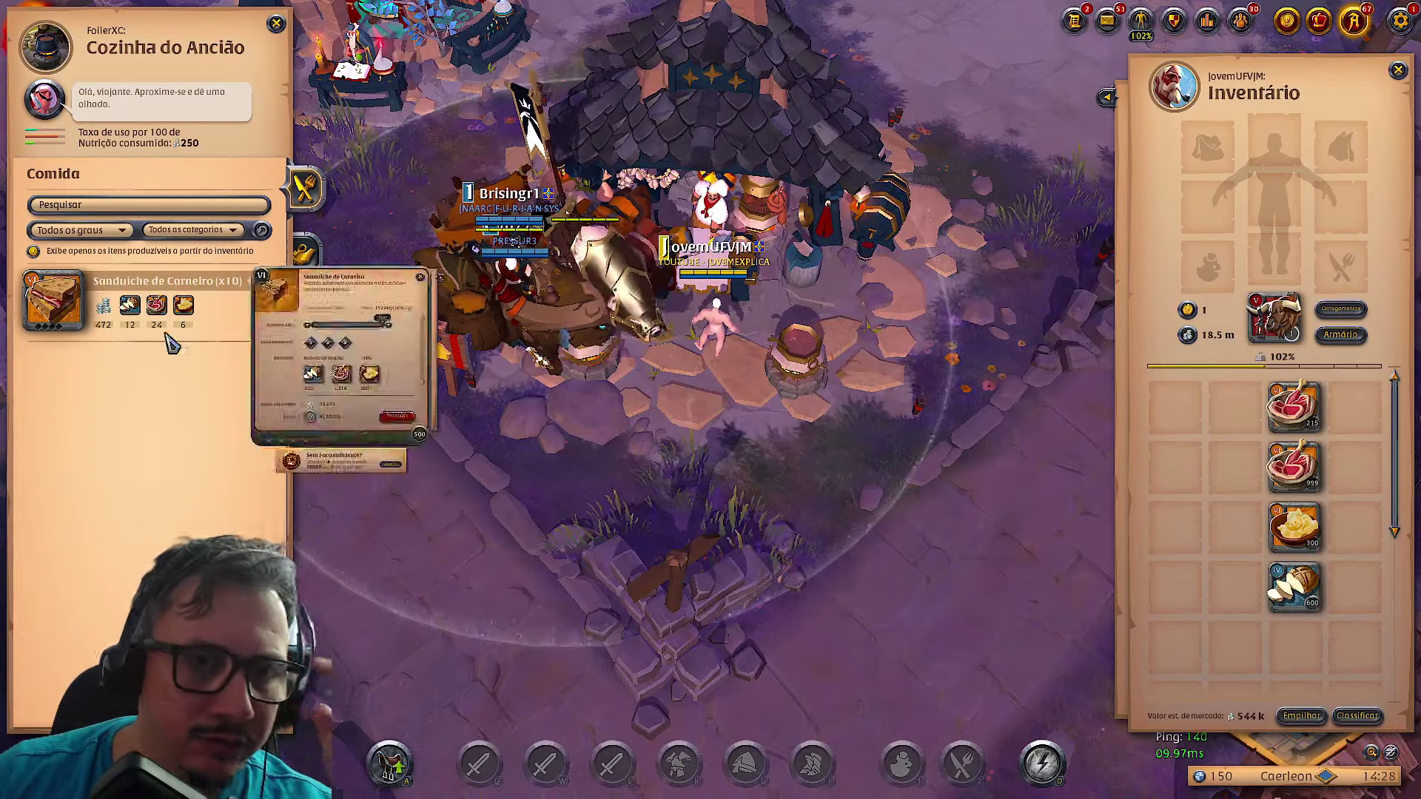
click(159, 307)
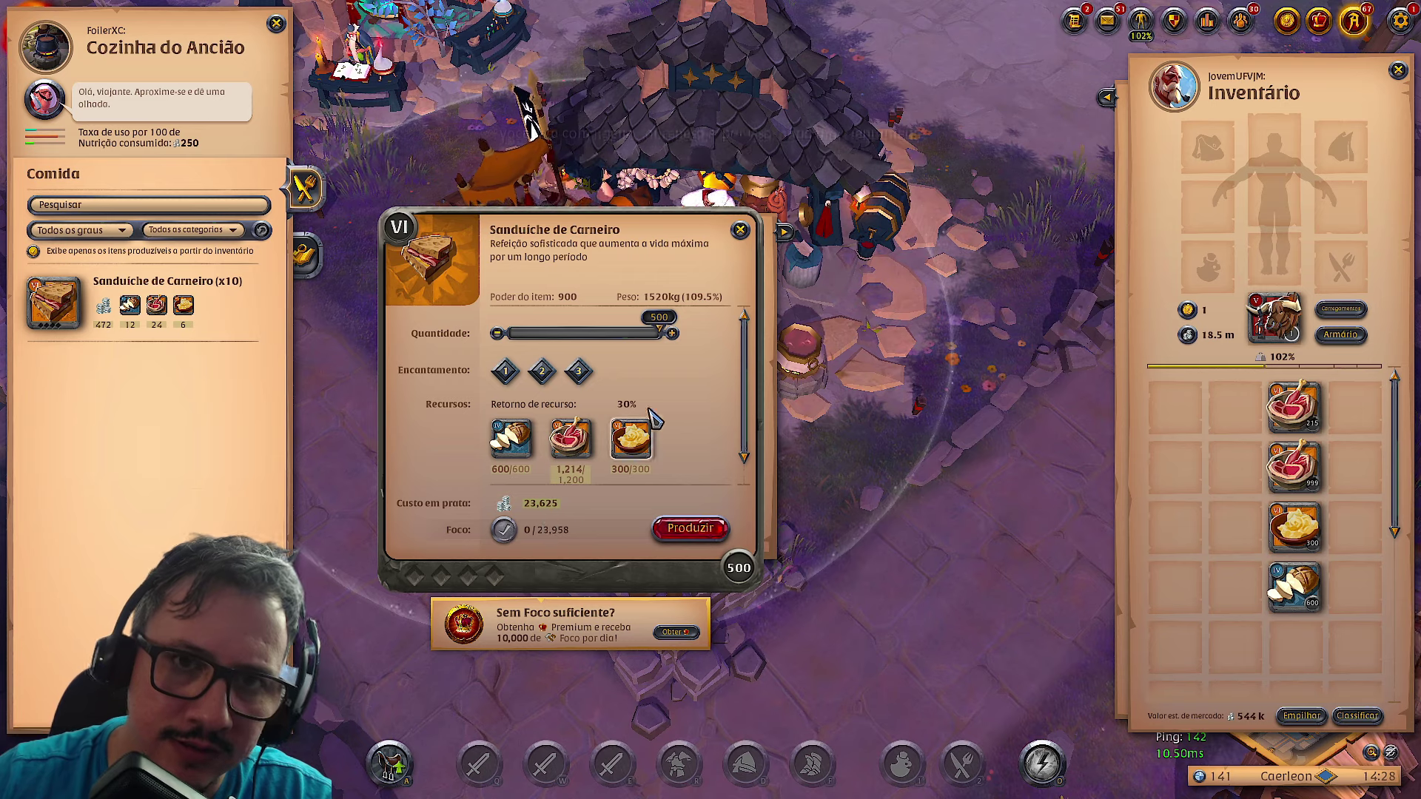
click(710, 531)
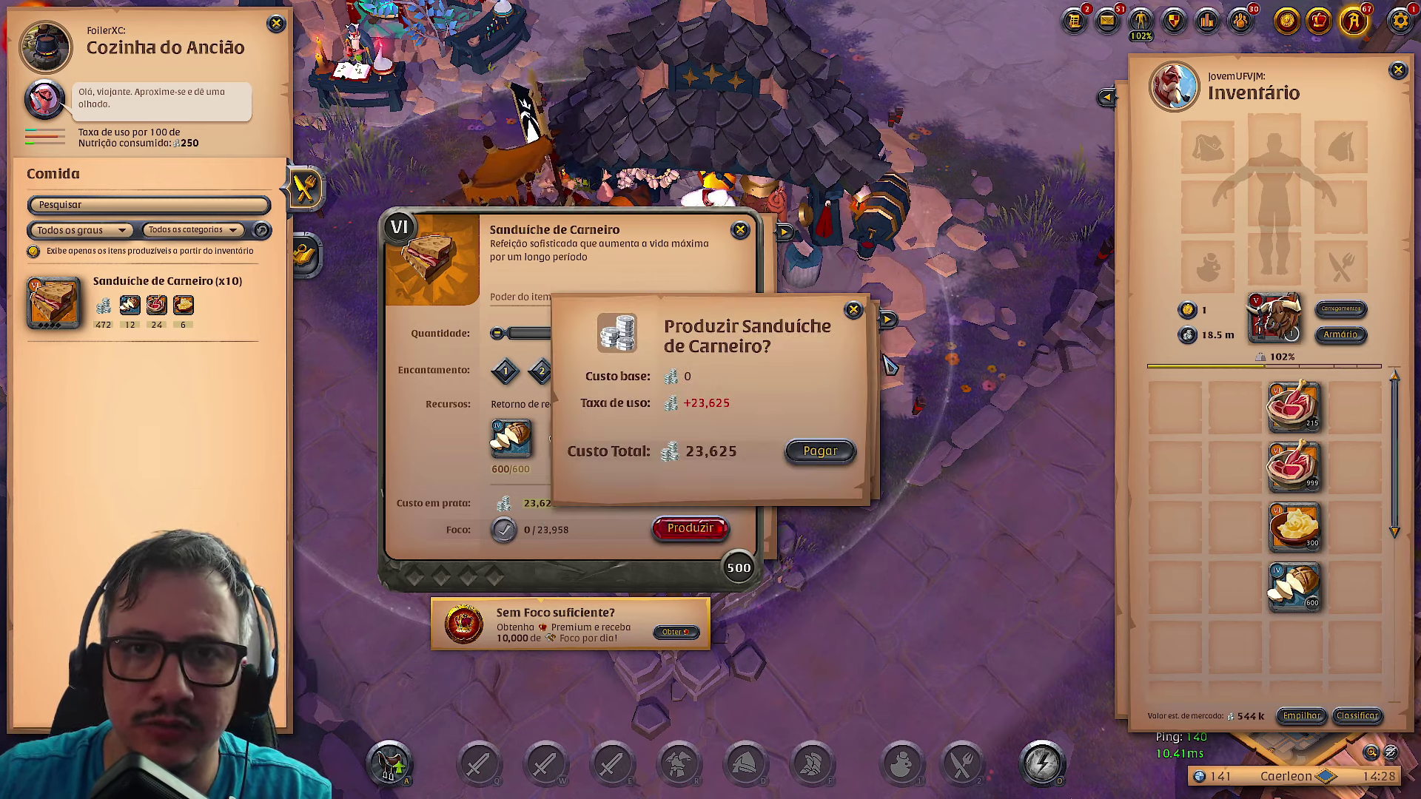
click(820, 450)
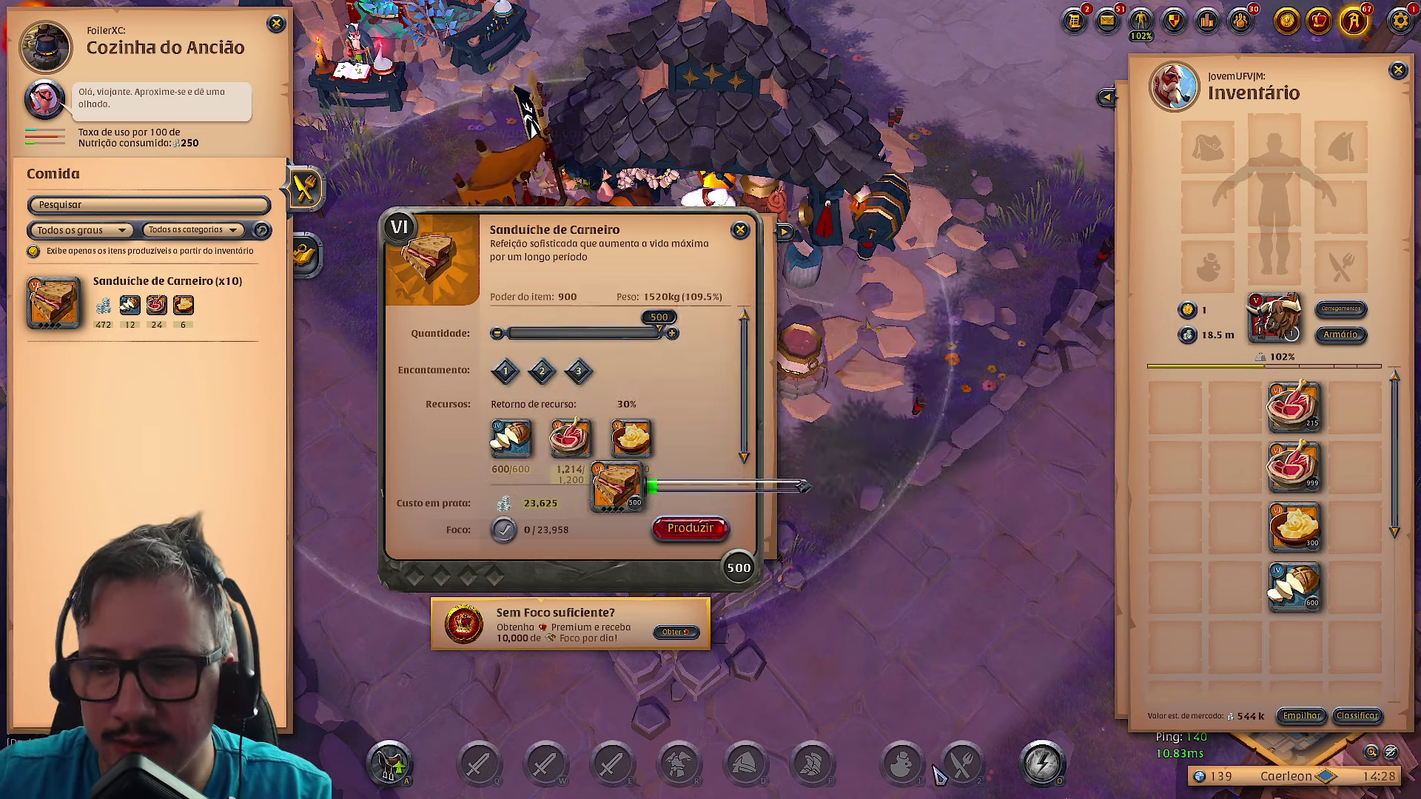
- Use the returned ingredients to produce further batches of 150 and 40 Sanduiche de Carneiro, paying each usage fee
mouse_move(1249, 723)
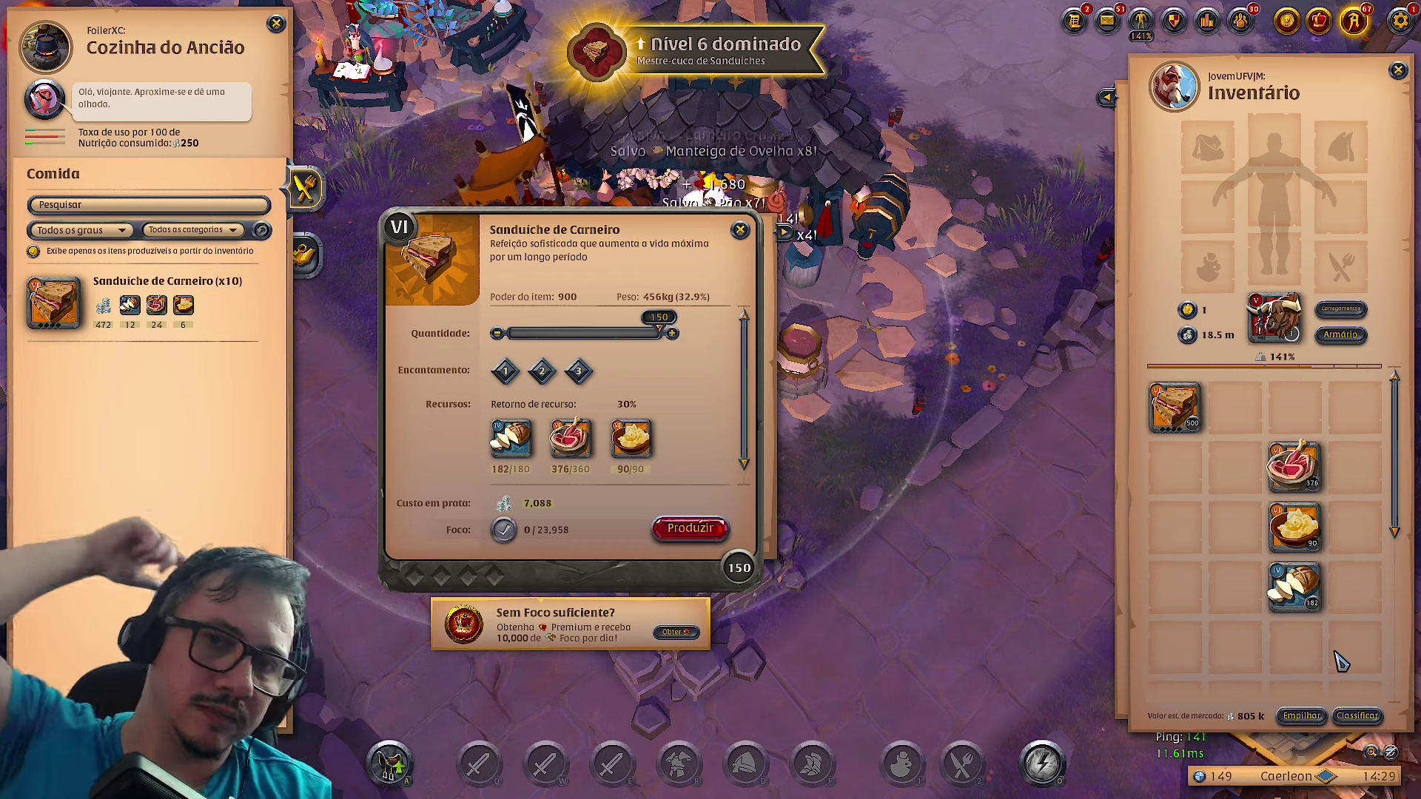
click(689, 527)
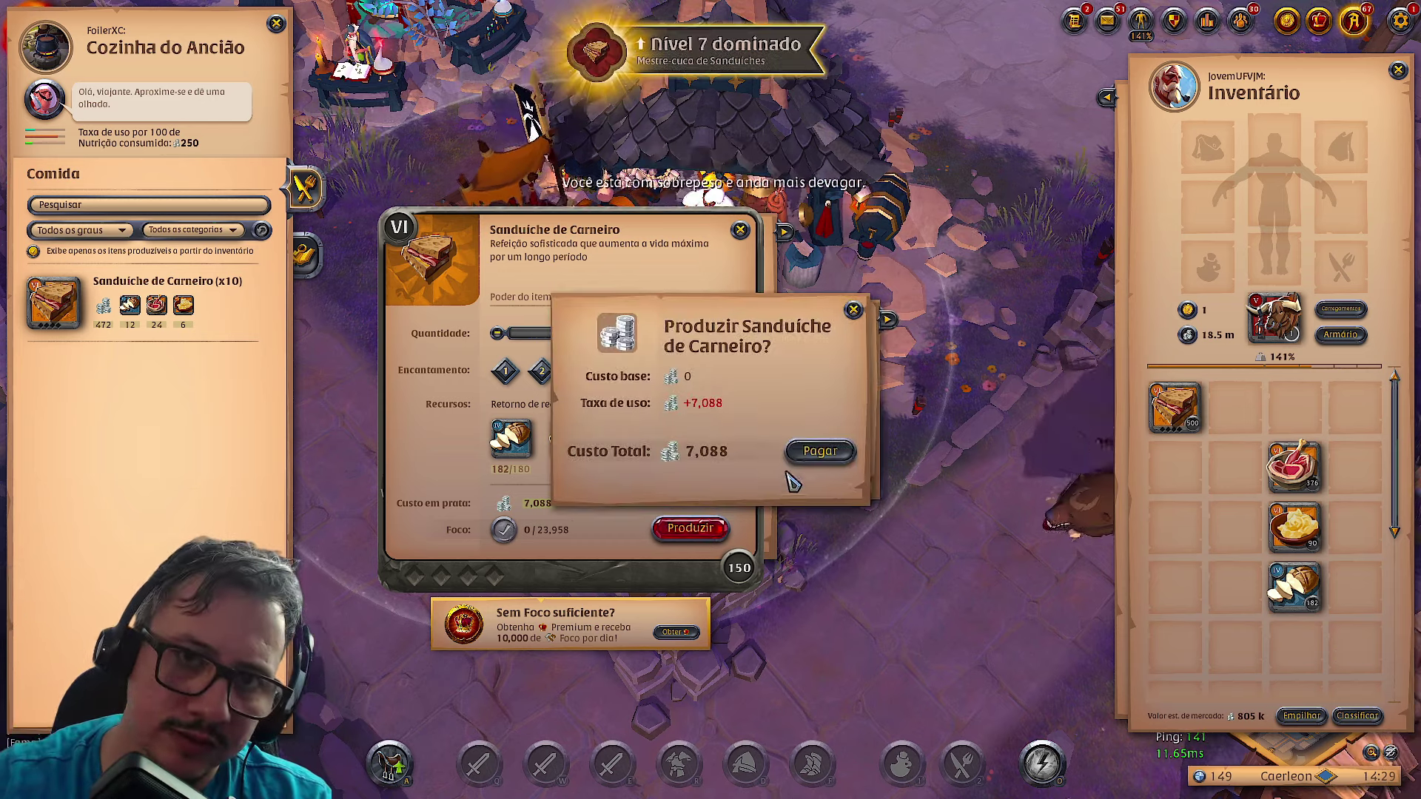
click(821, 451)
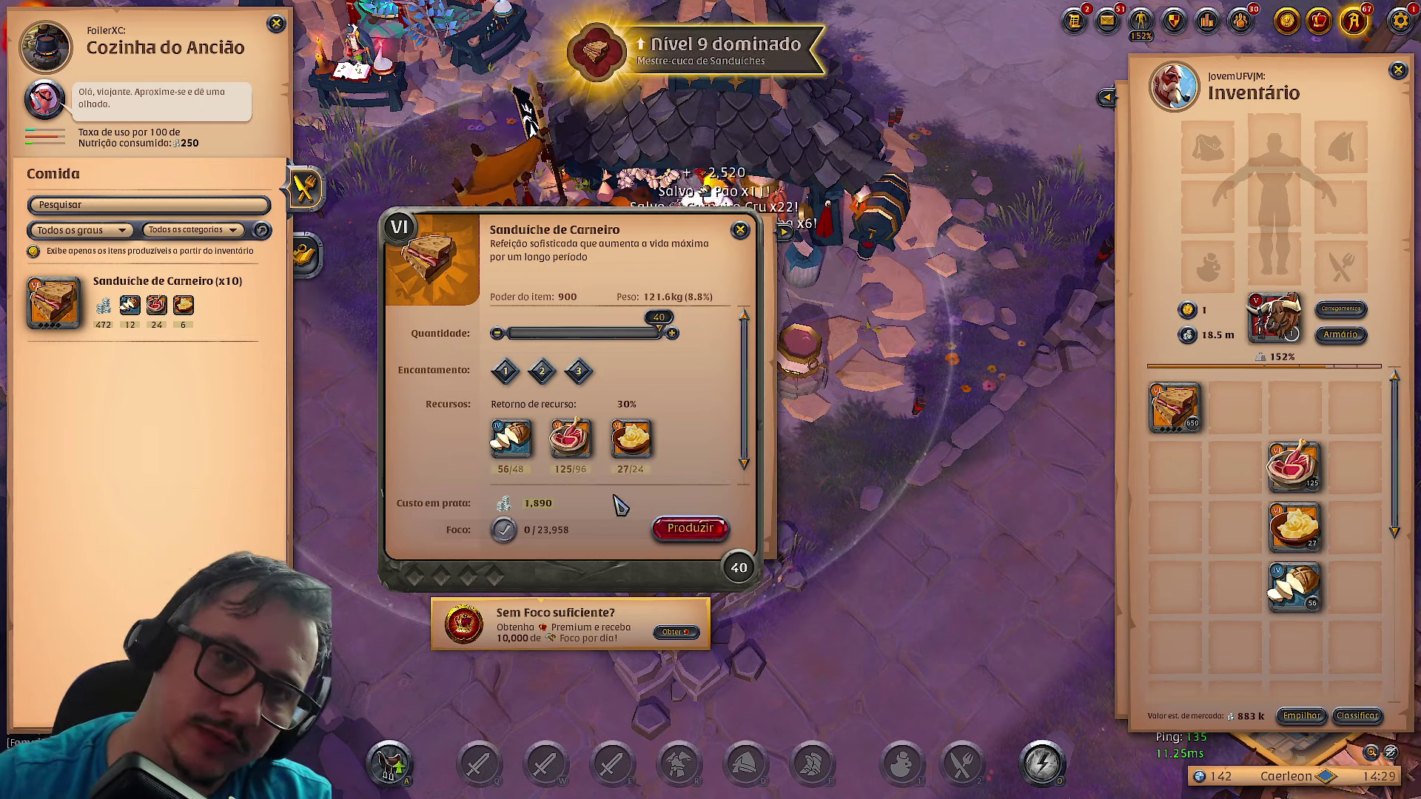
click(689, 528)
click(822, 452)
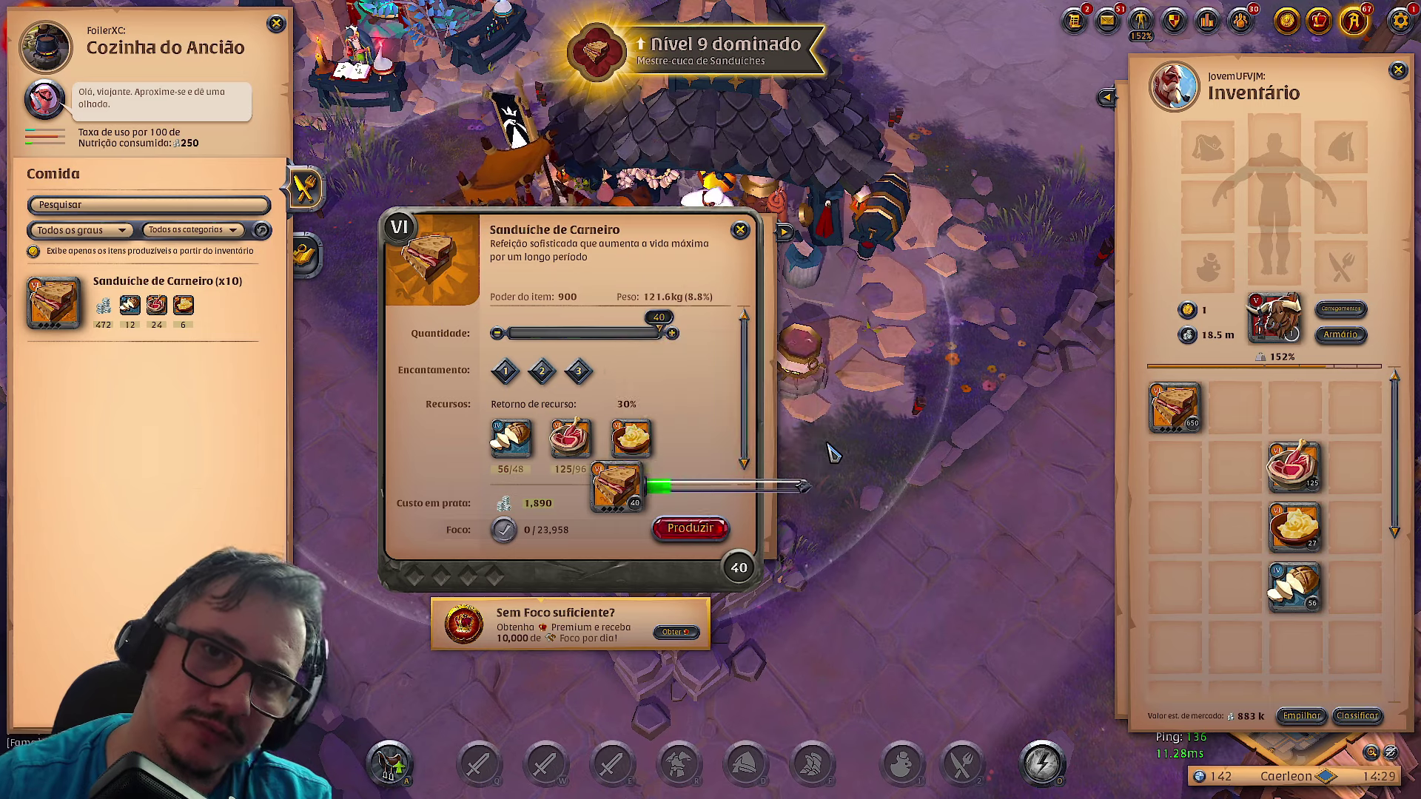
- Use the returned ingredients to produce two further batches of 10 Sanduiche de Carneiro, paying each usage fee
click(690, 527)
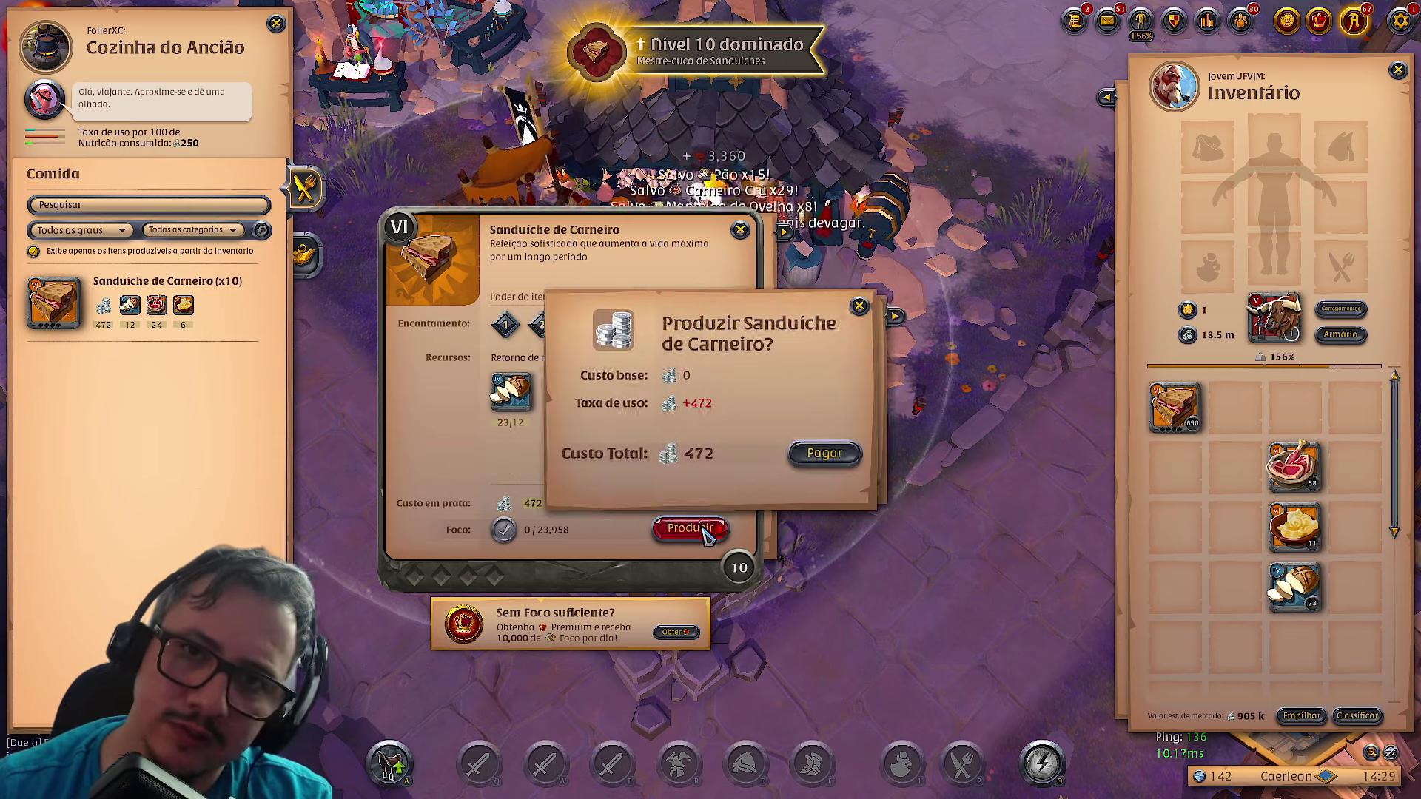
click(819, 452)
click(716, 528)
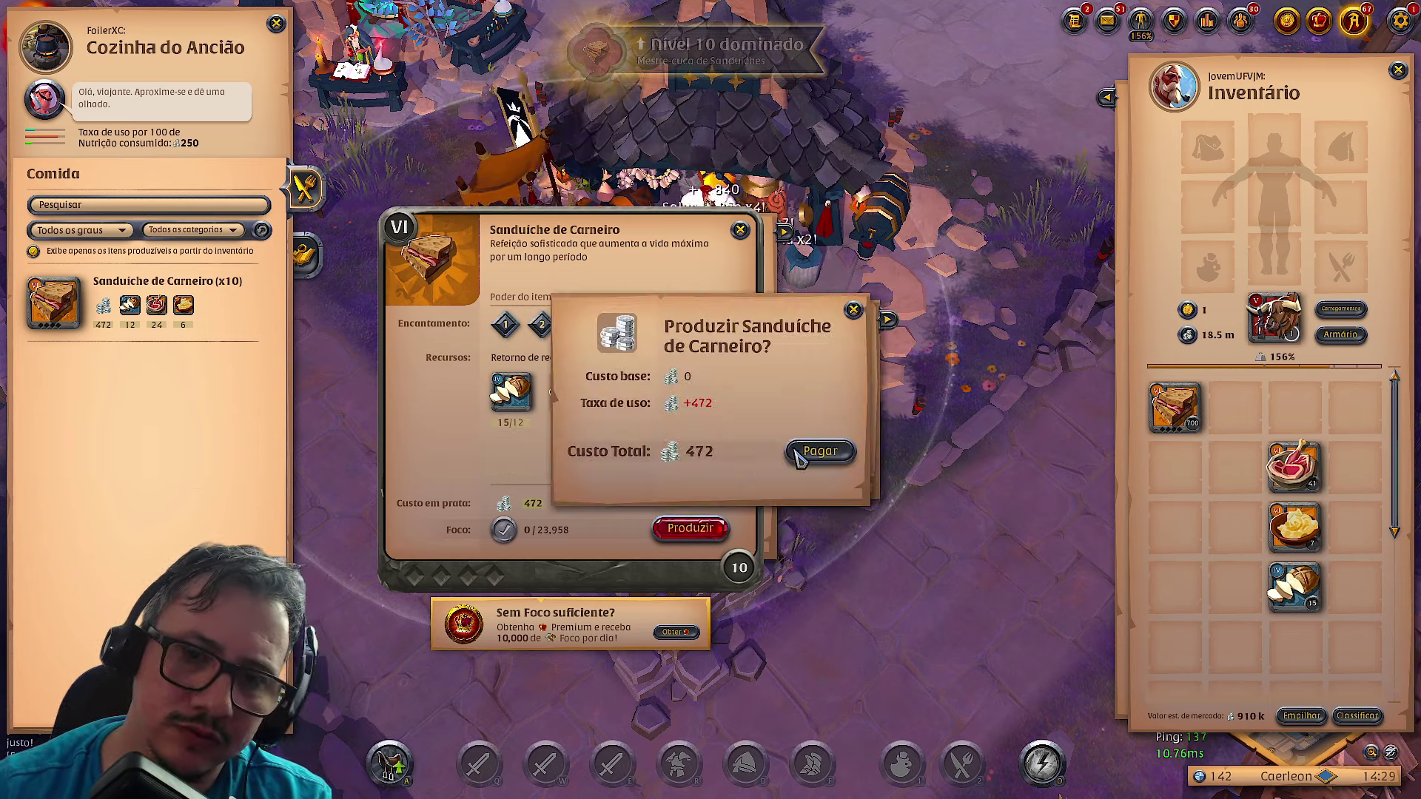
click(820, 452)
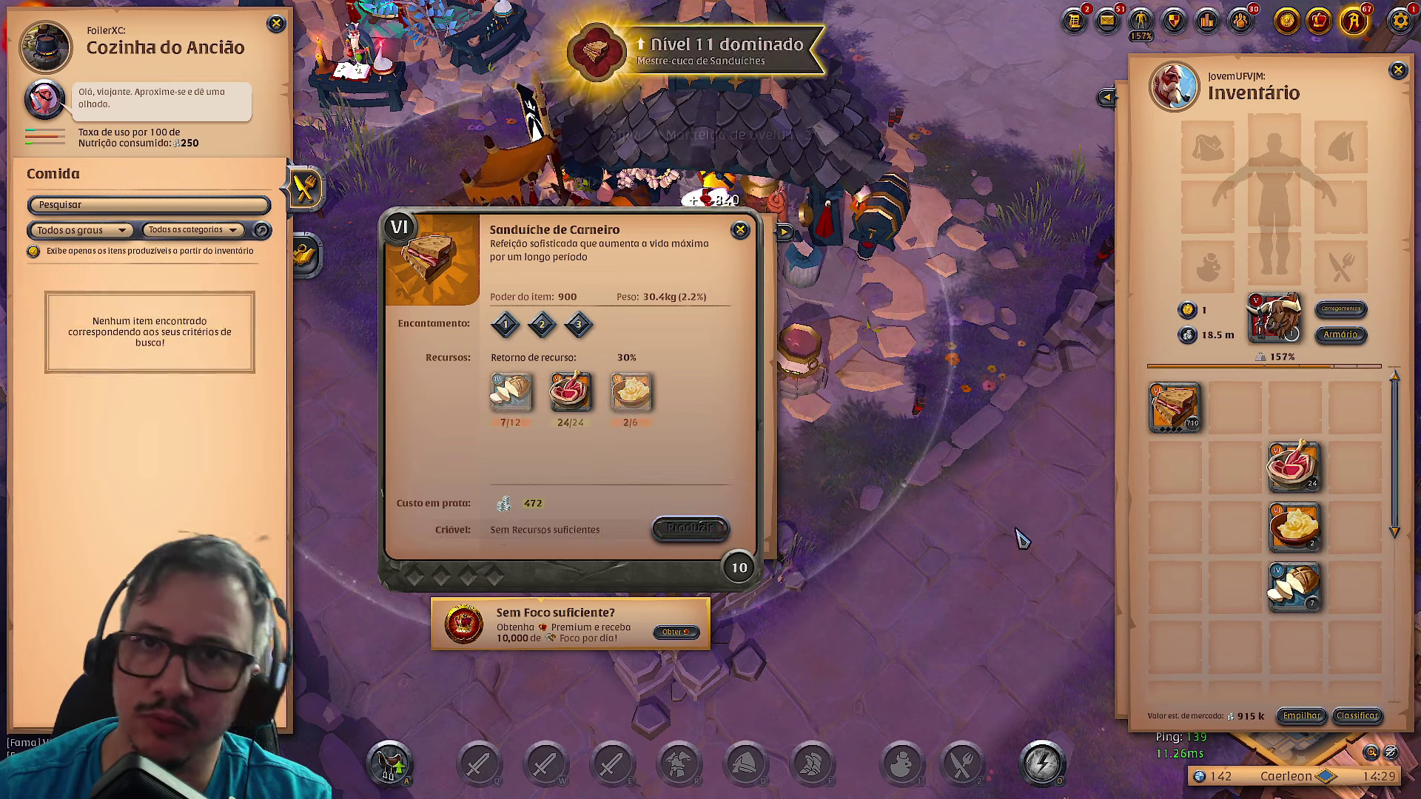
mouse_move(1249, 720)
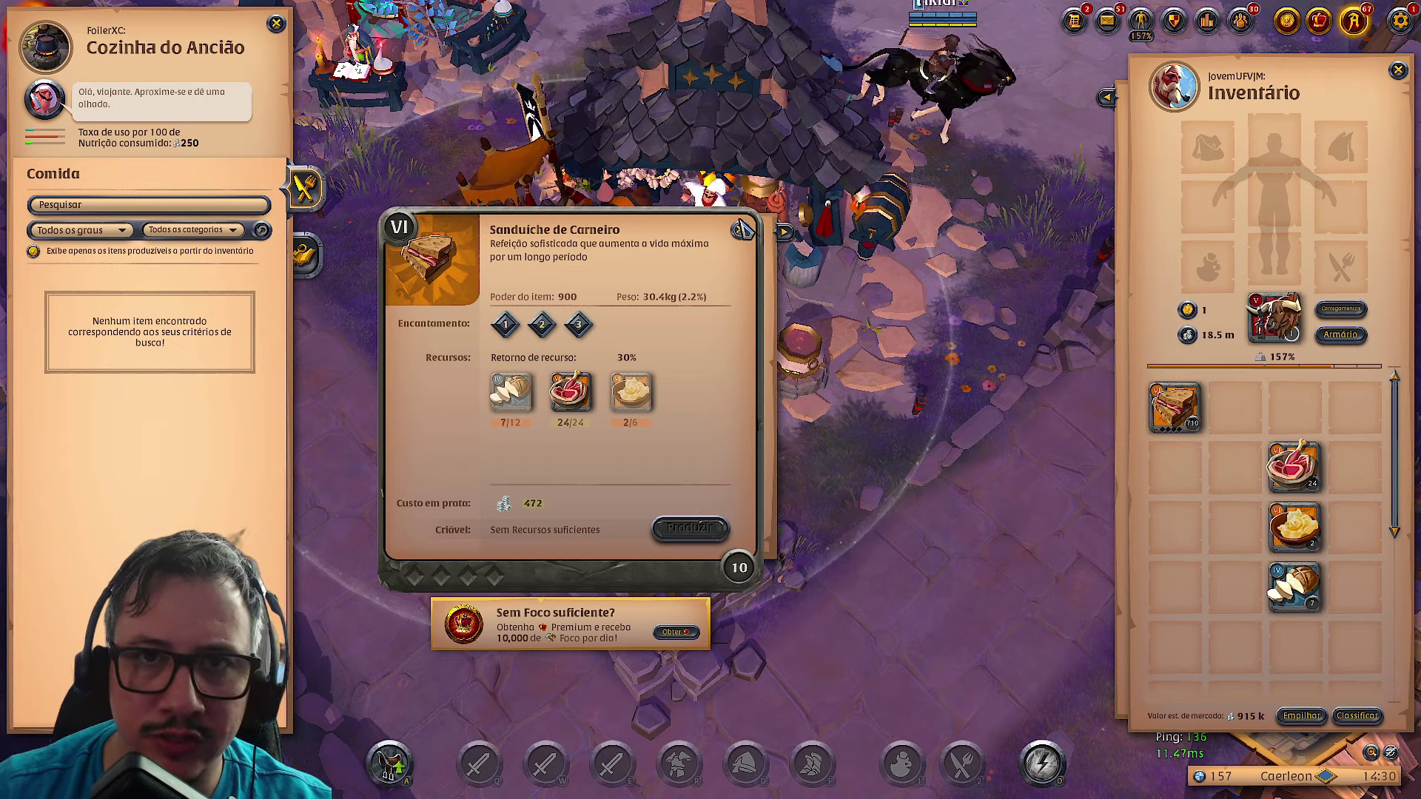
- Close the recipe, inspect the finished Sanduiche de Carneiro stack in the inventory, and compare its quantity with the sheet's T6.0 Produção value
click(740, 229)
click(1175, 406)
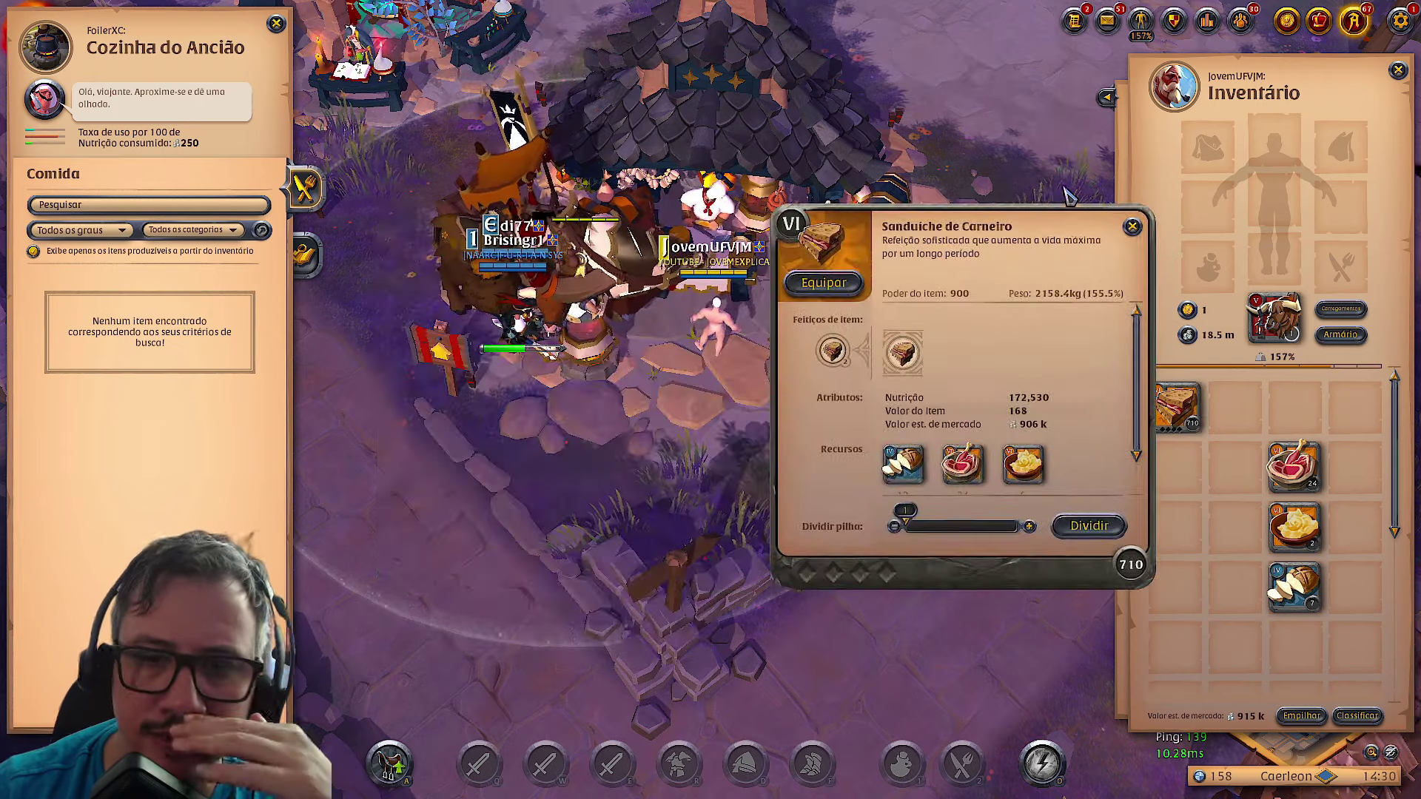
drag(1130, 582, 927, 561)
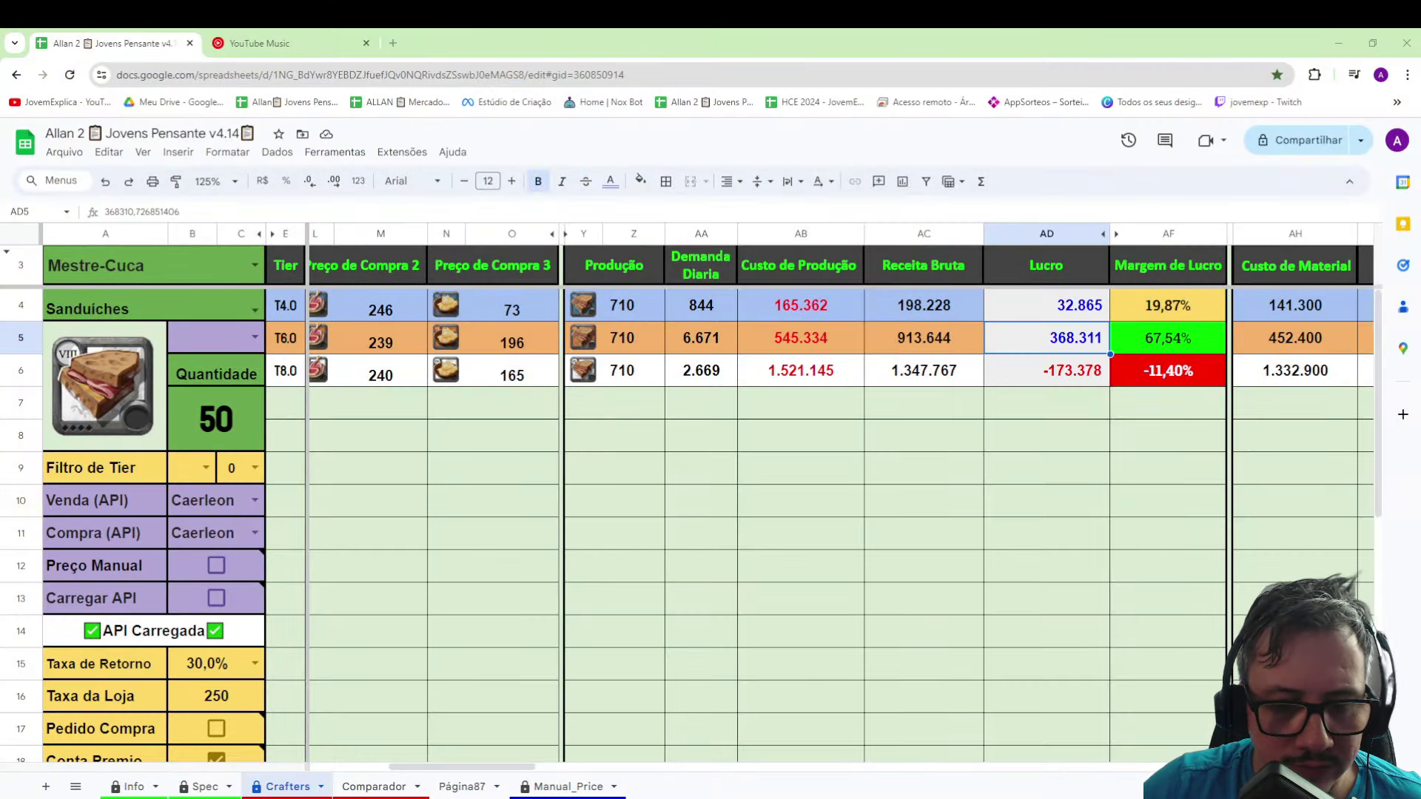
click(667, 340)
click(639, 341)
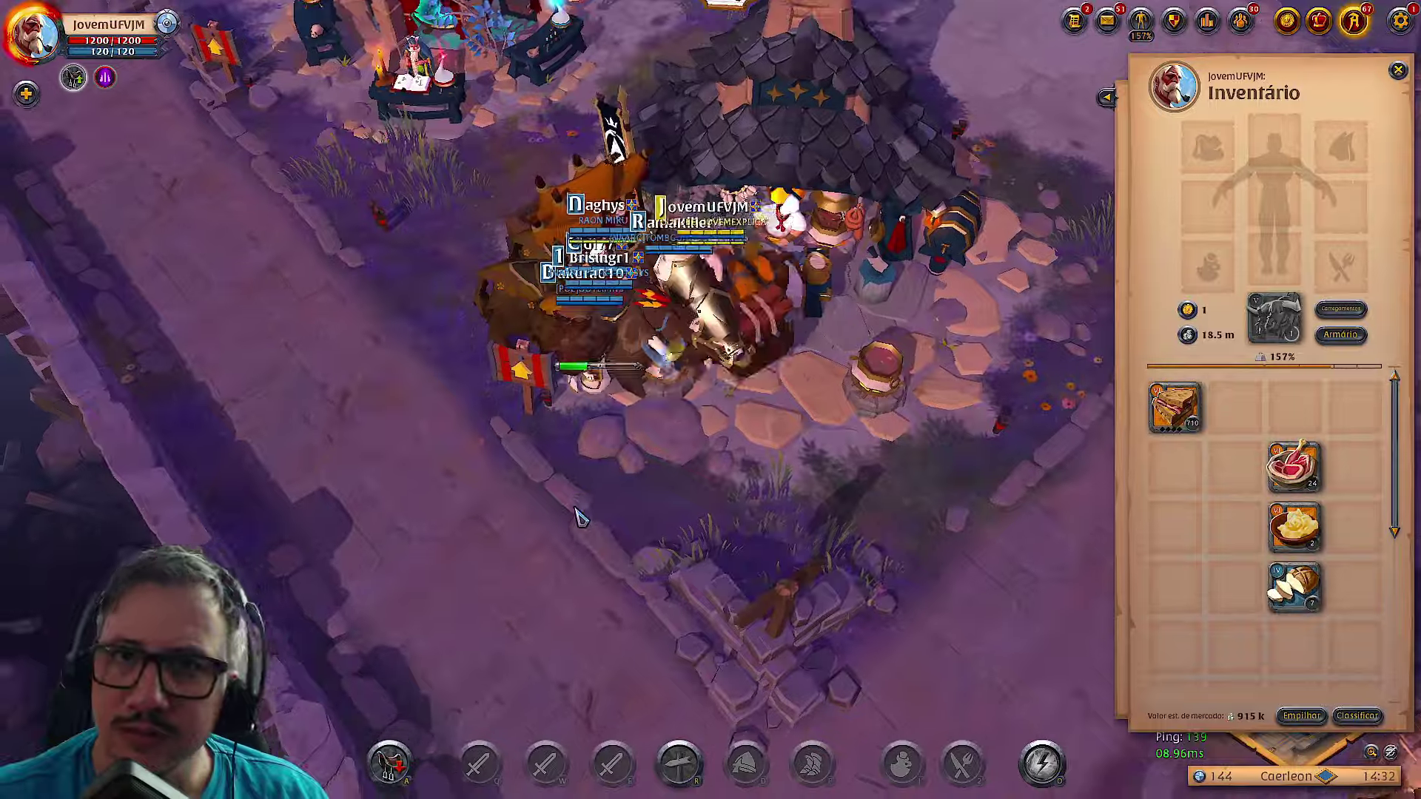
- Ride from the Cozinha do Ancião to the Caerleon Market, checking the map and inventory on the way, and open the Mercado
click(542, 492)
click(501, 435)
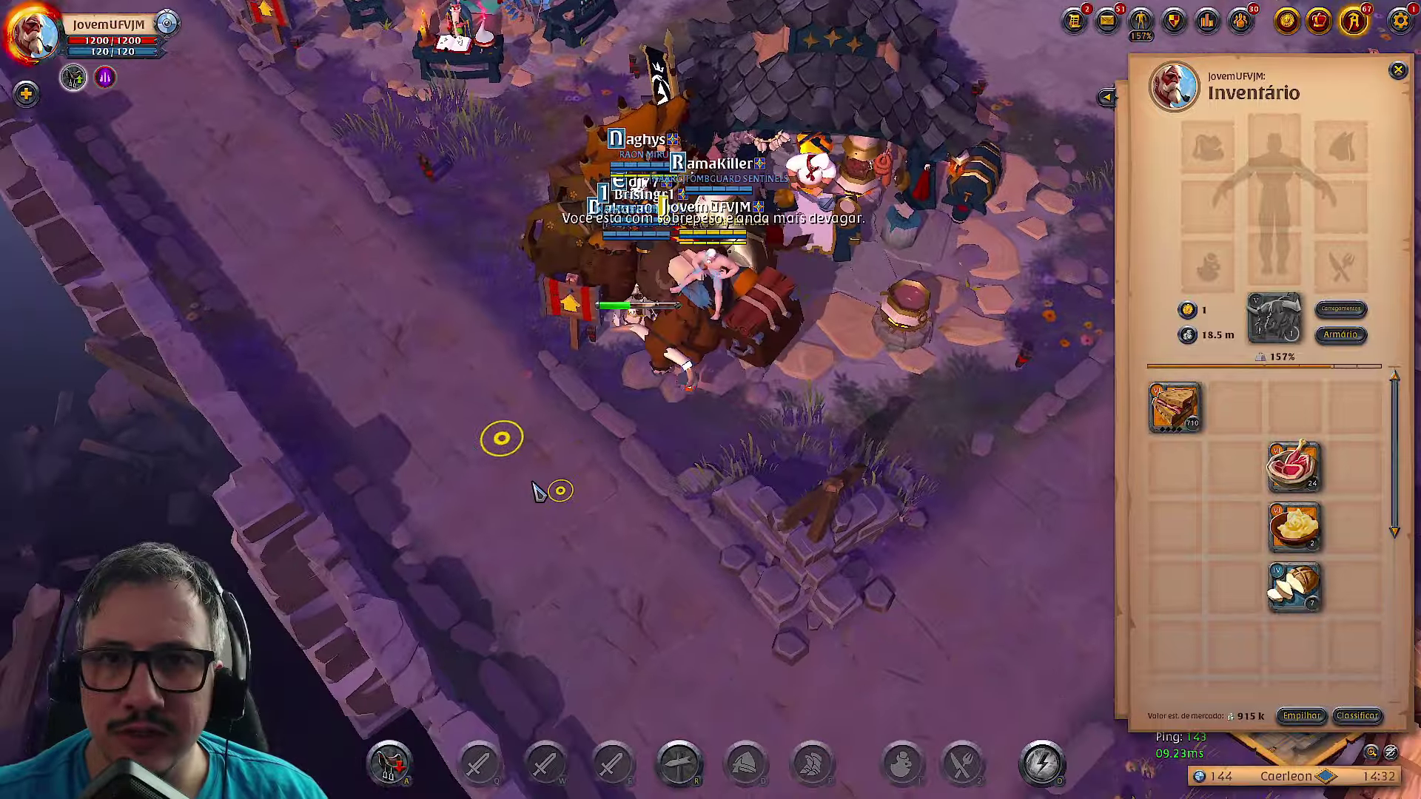
click(414, 314)
click(426, 213)
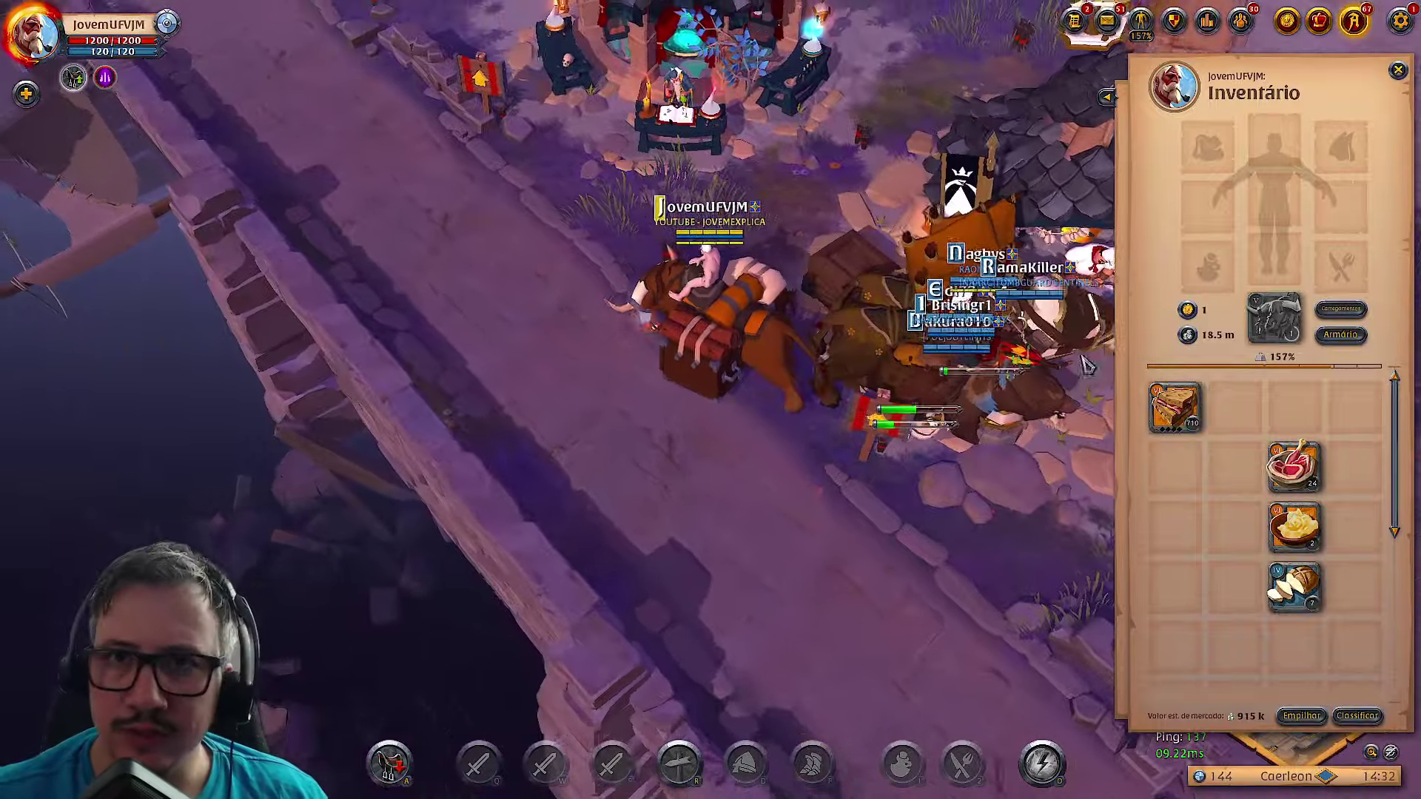
click(517, 215)
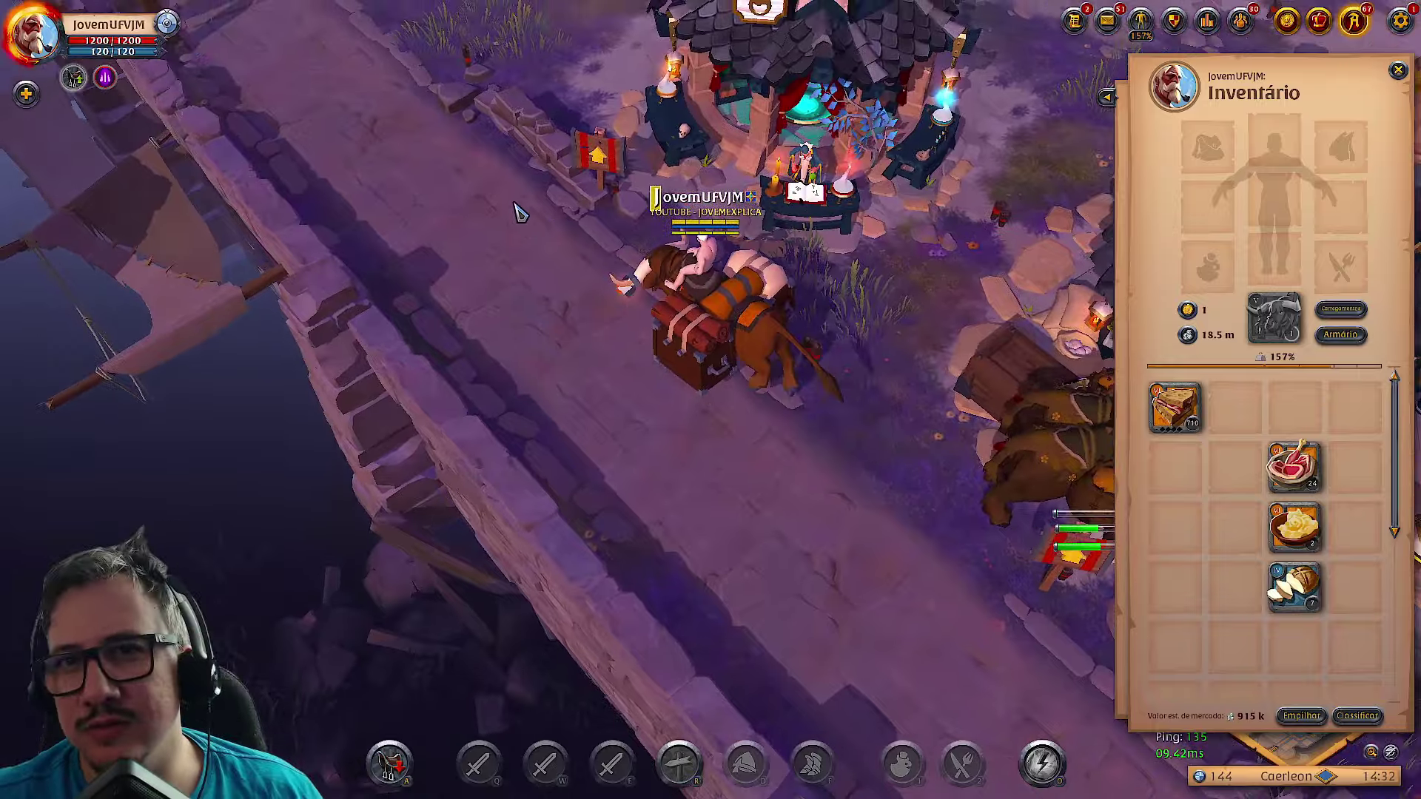
key(m)
key(m)
click(522, 222)
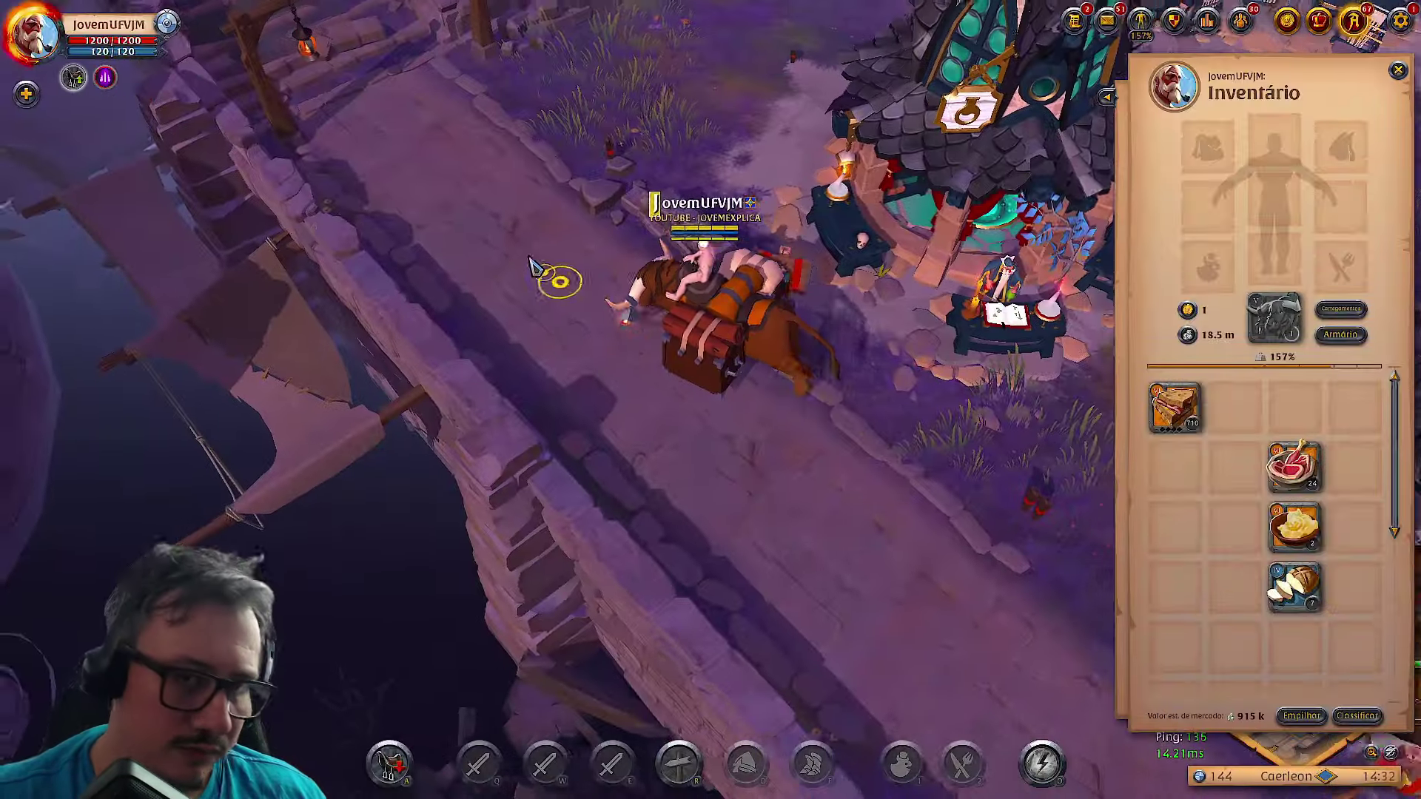
key(i)
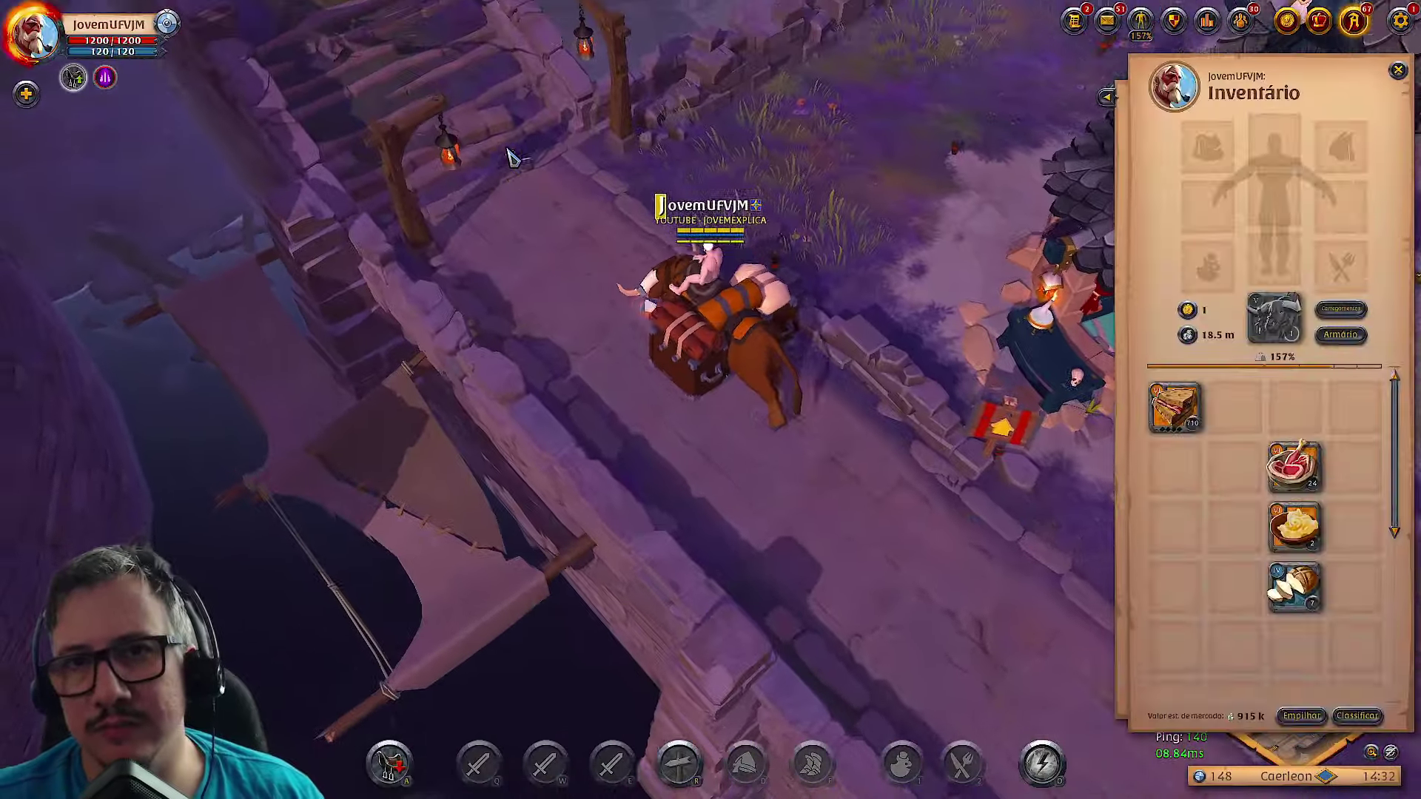
key(i)
click(504, 161)
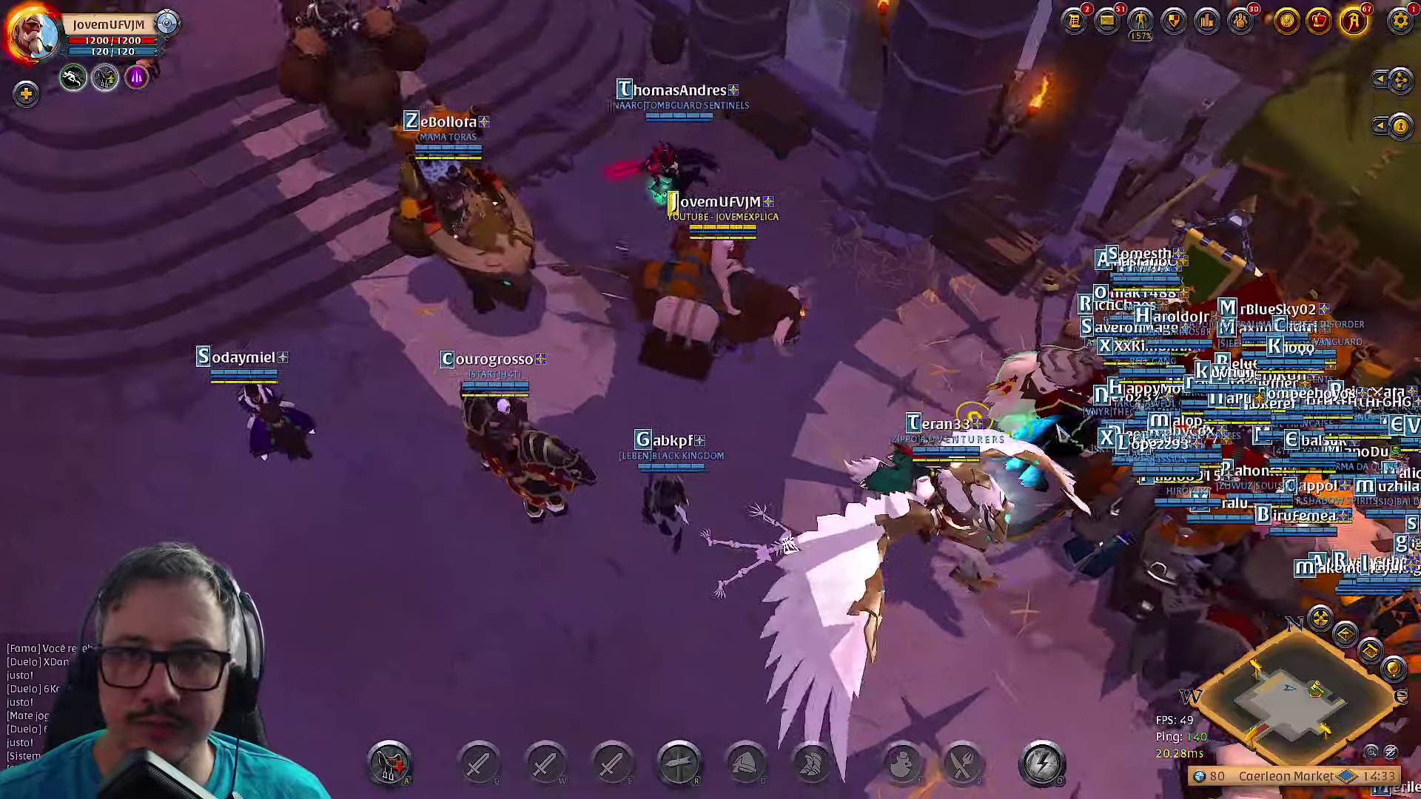
click(1062, 433)
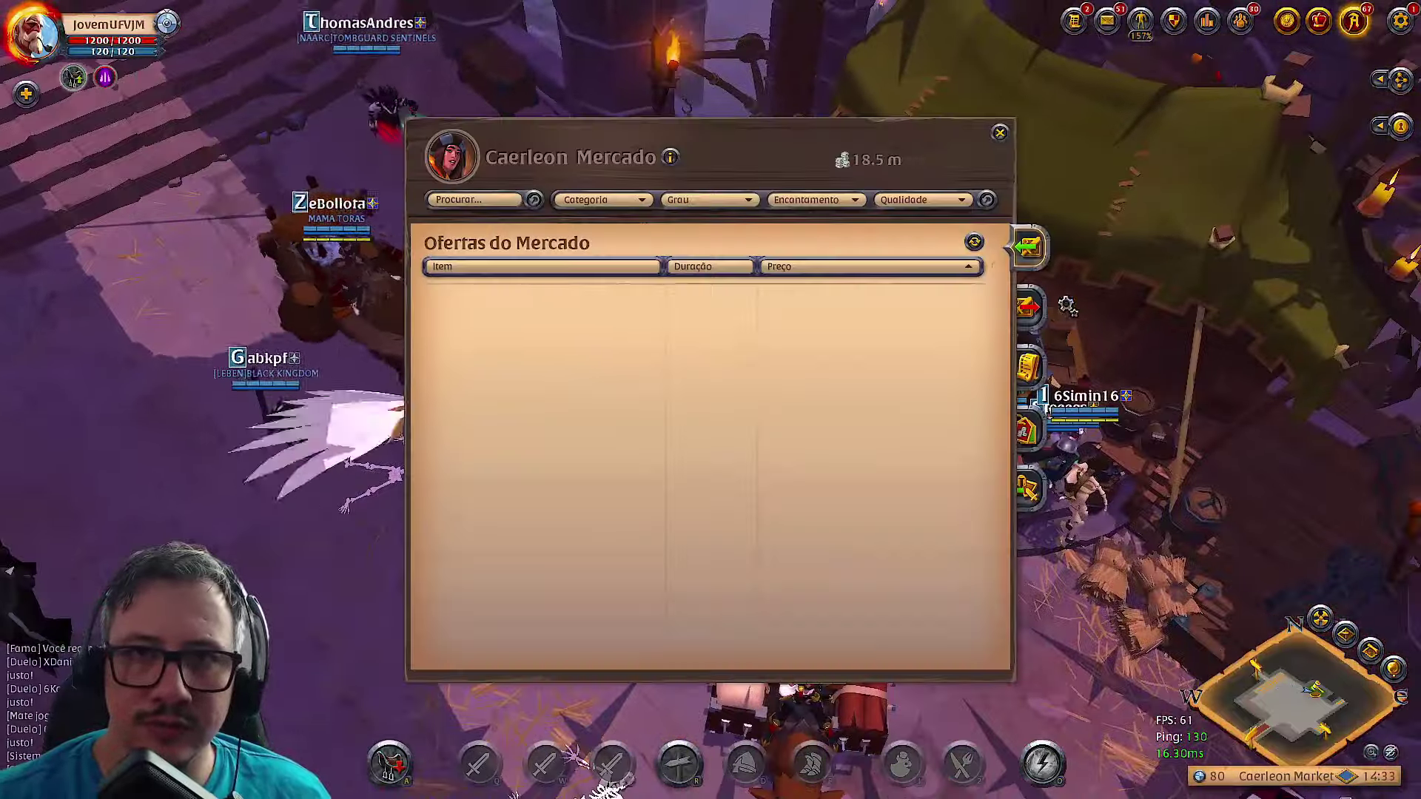
- Prepare a sell order for 710 Sanduiche de Carneiro, check its price against the sheet's Preço de Venda, and set it to 1,282
click(1027, 307)
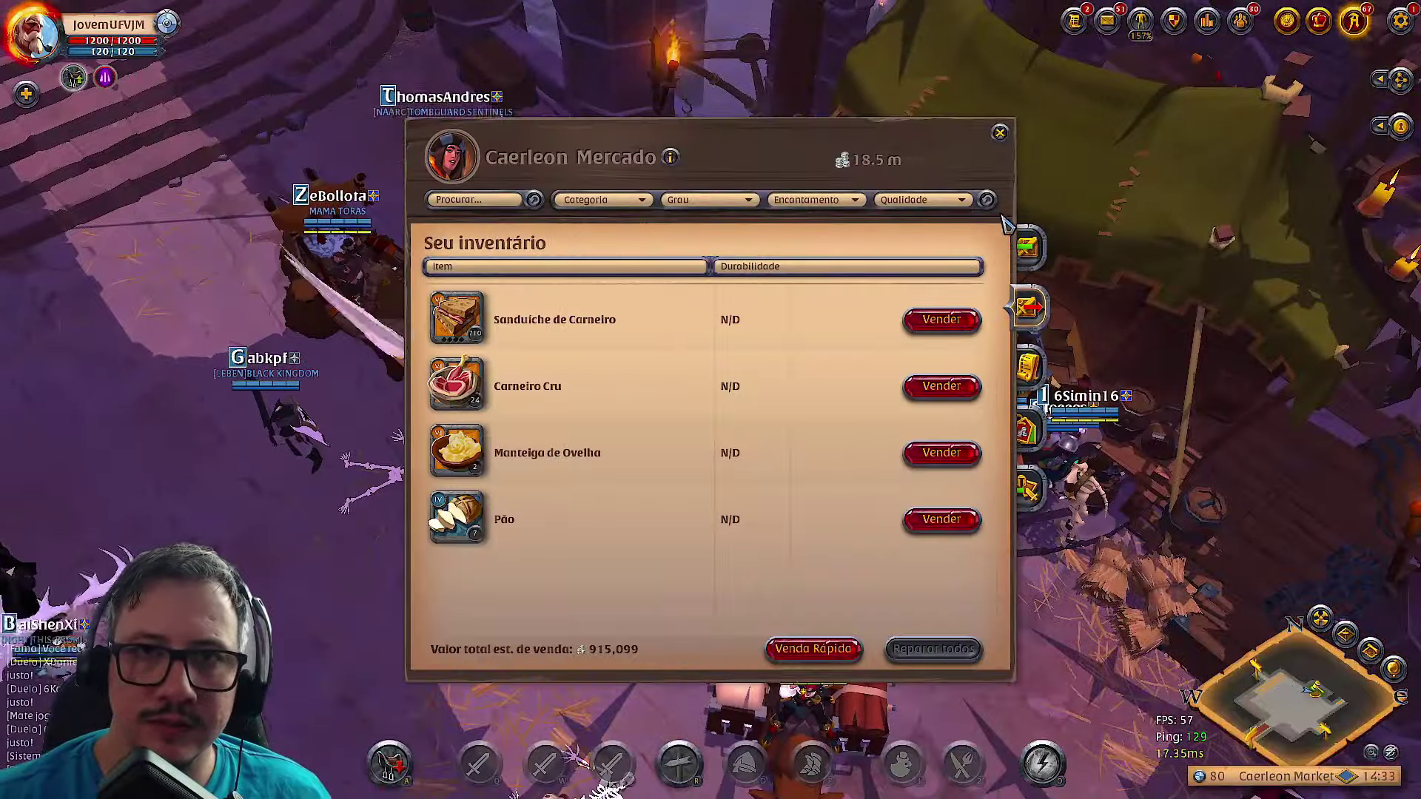
click(951, 320)
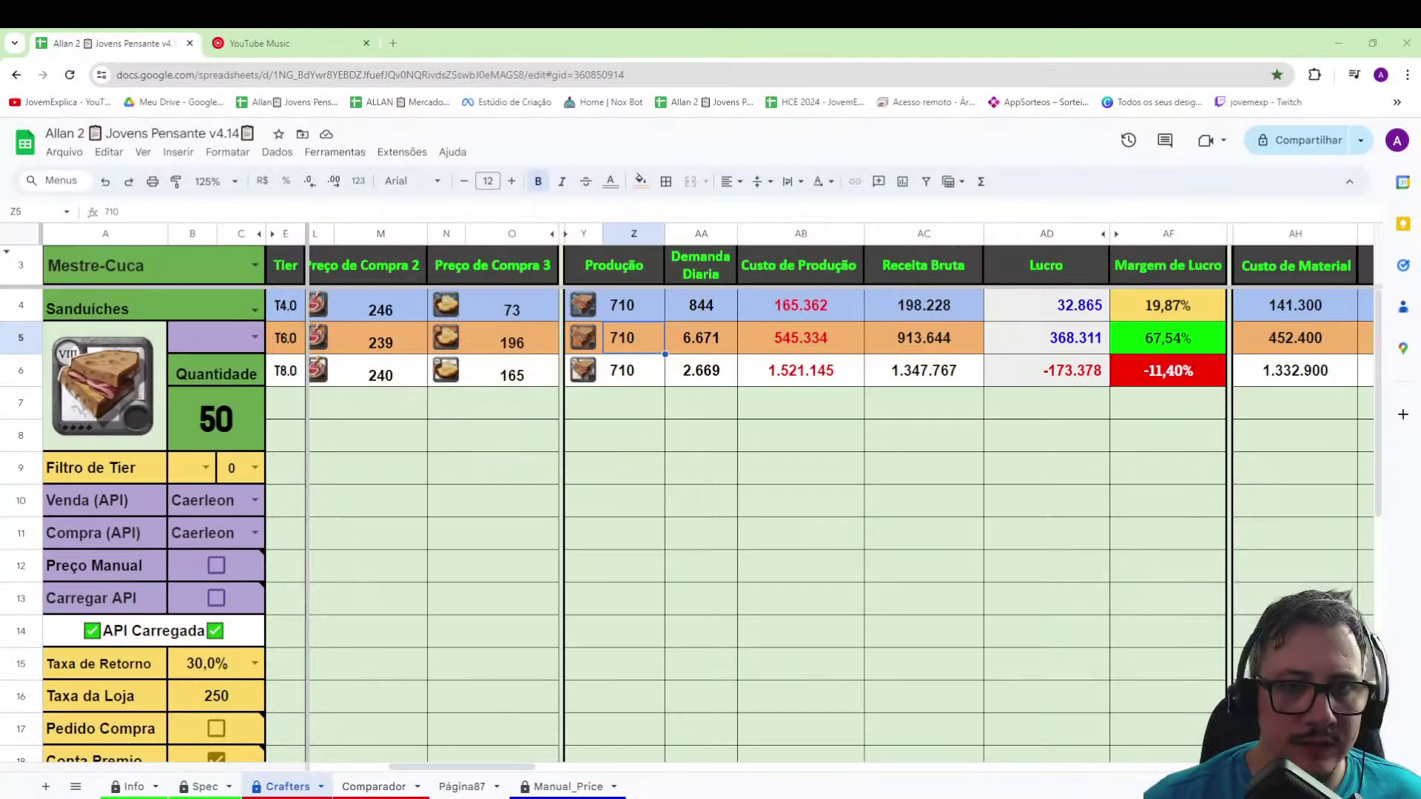
scroll(814, 518, left, 5)
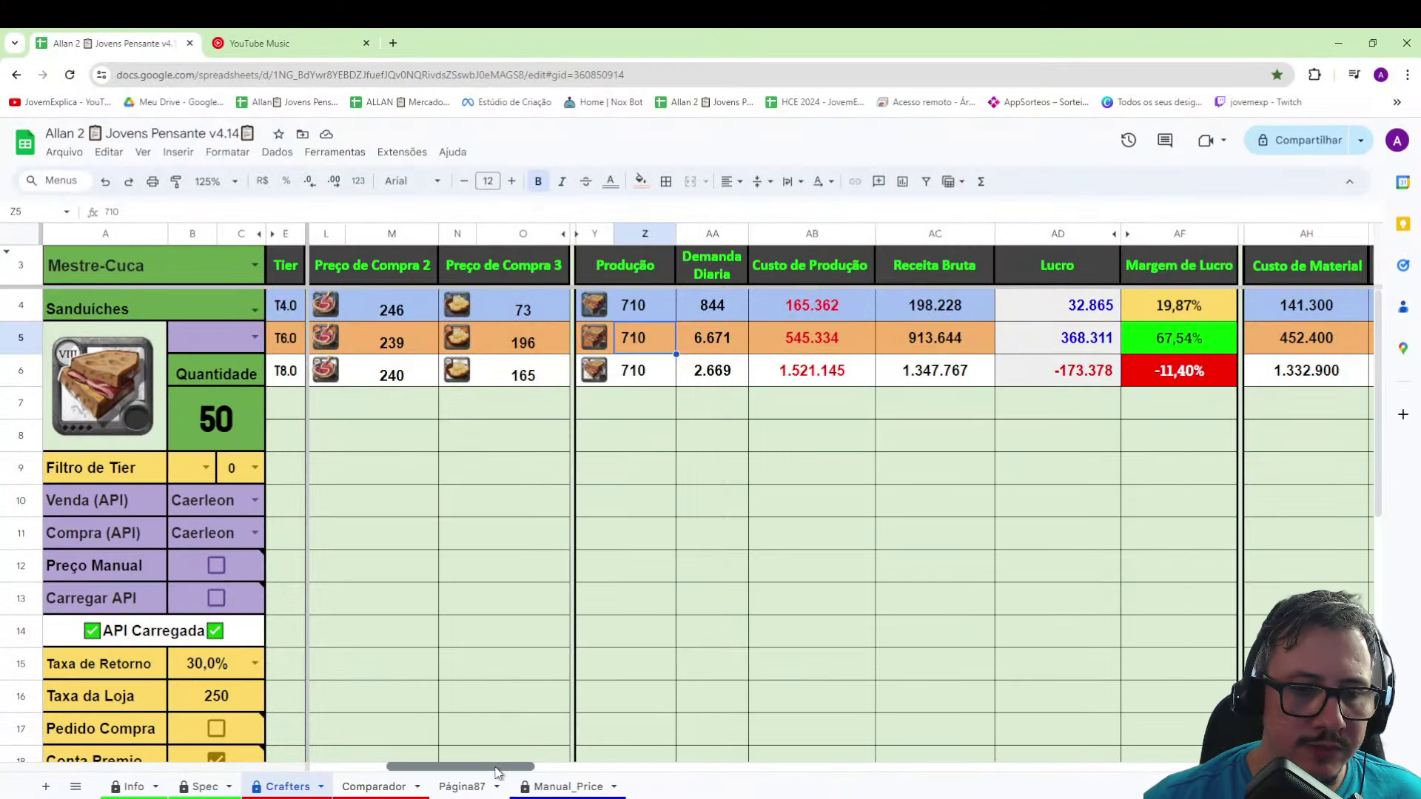
click(666, 338)
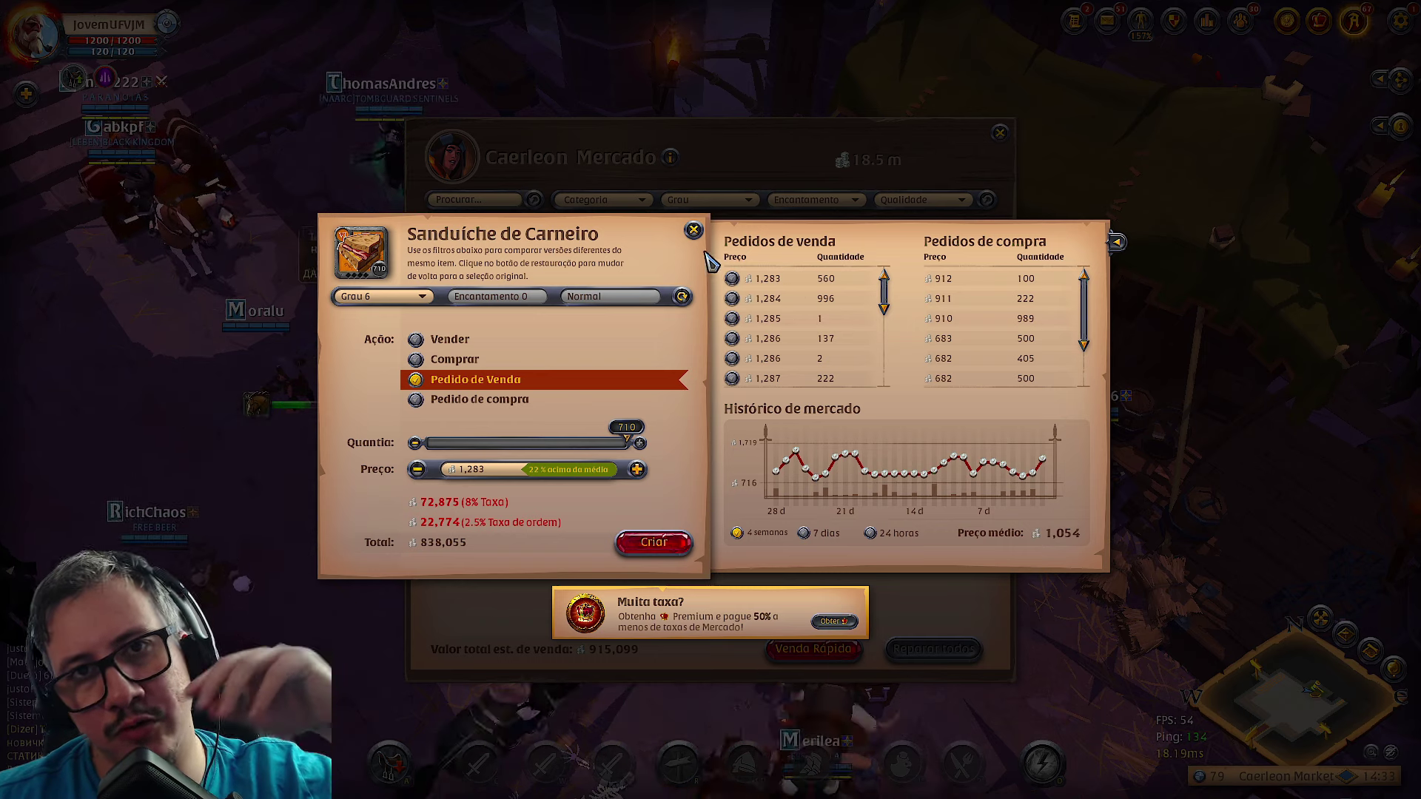
click(696, 232)
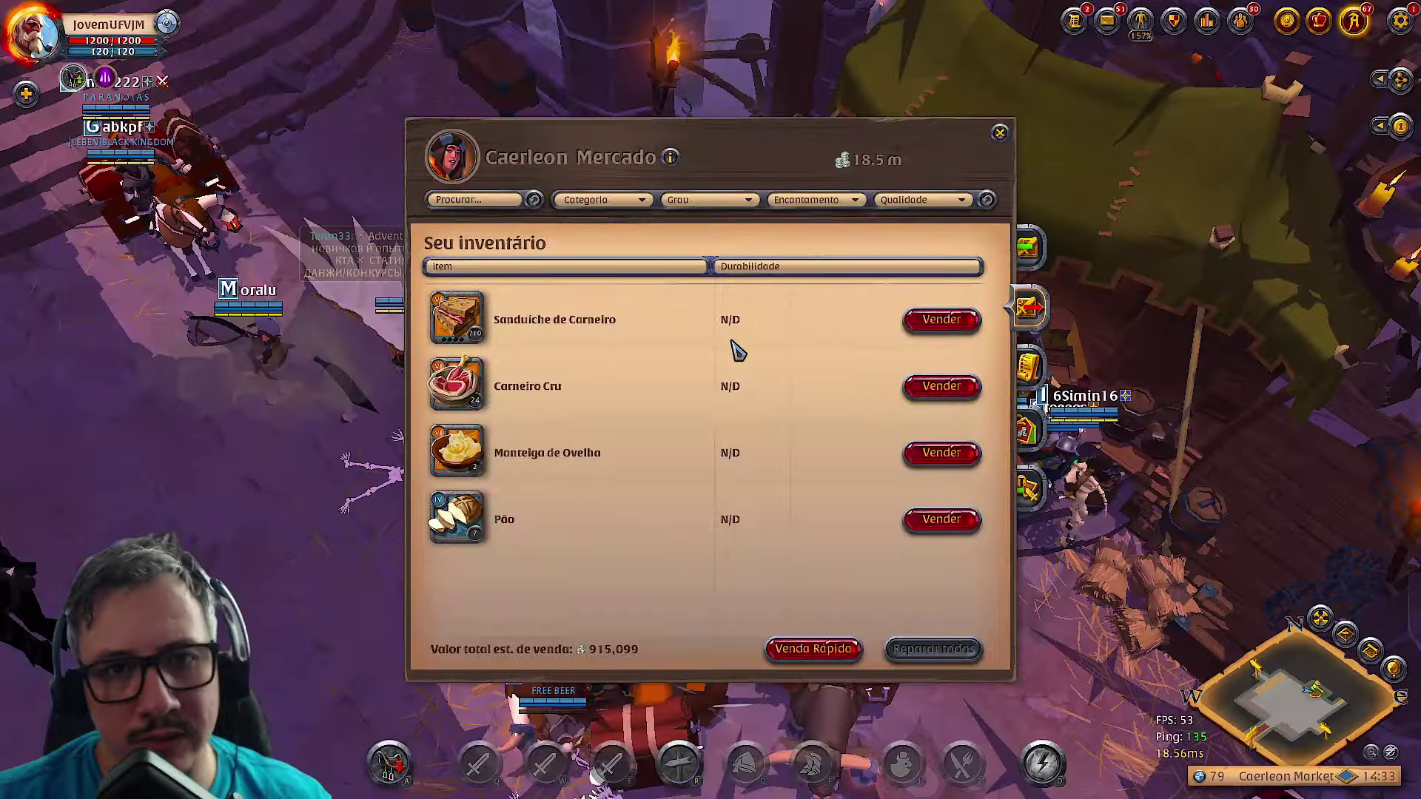
click(938, 321)
click(418, 469)
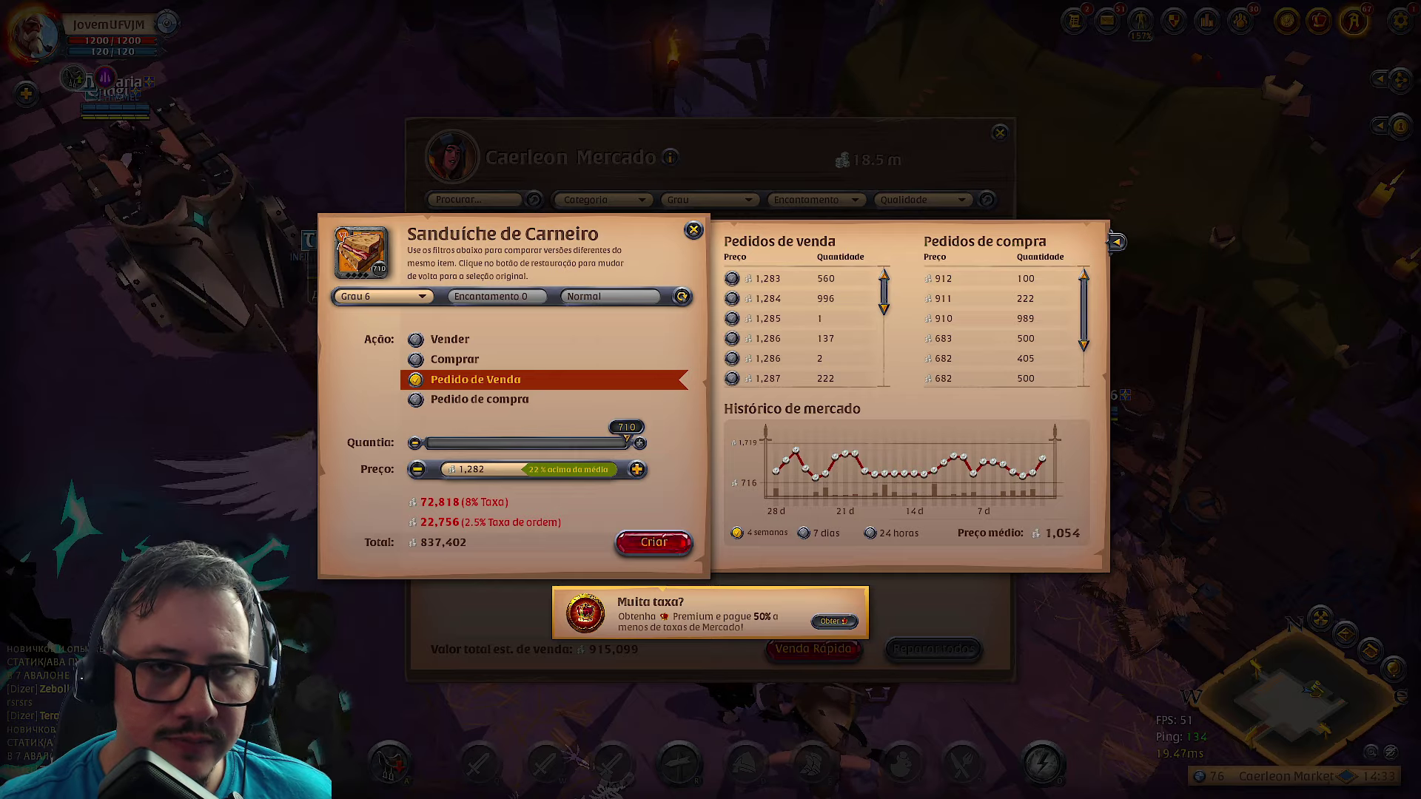
- Switch to the sheet, turn off Conta Premio, and review the production cost, profit and margin of the T6.0 sandwich
key(alt+Tab)
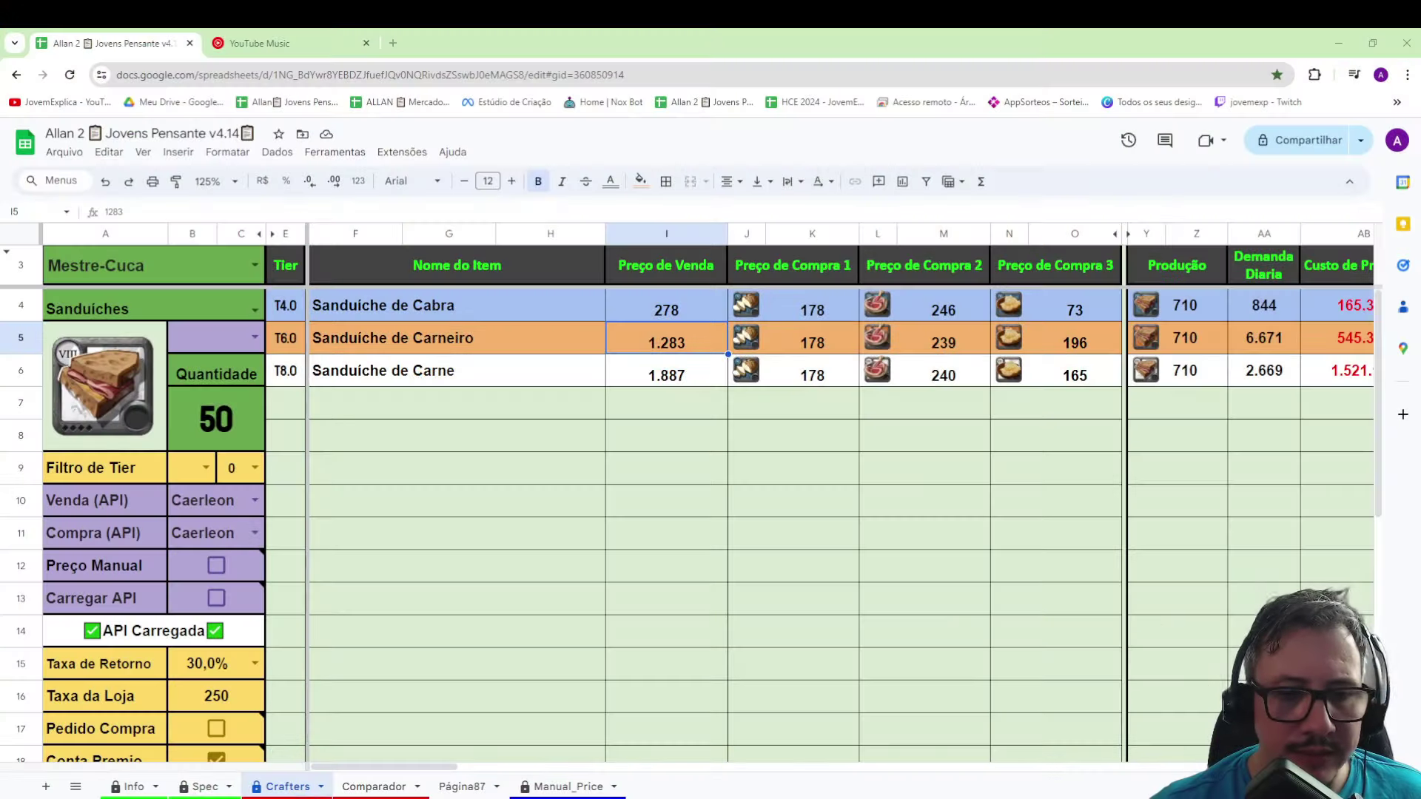
scroll(296, 618, down, 4)
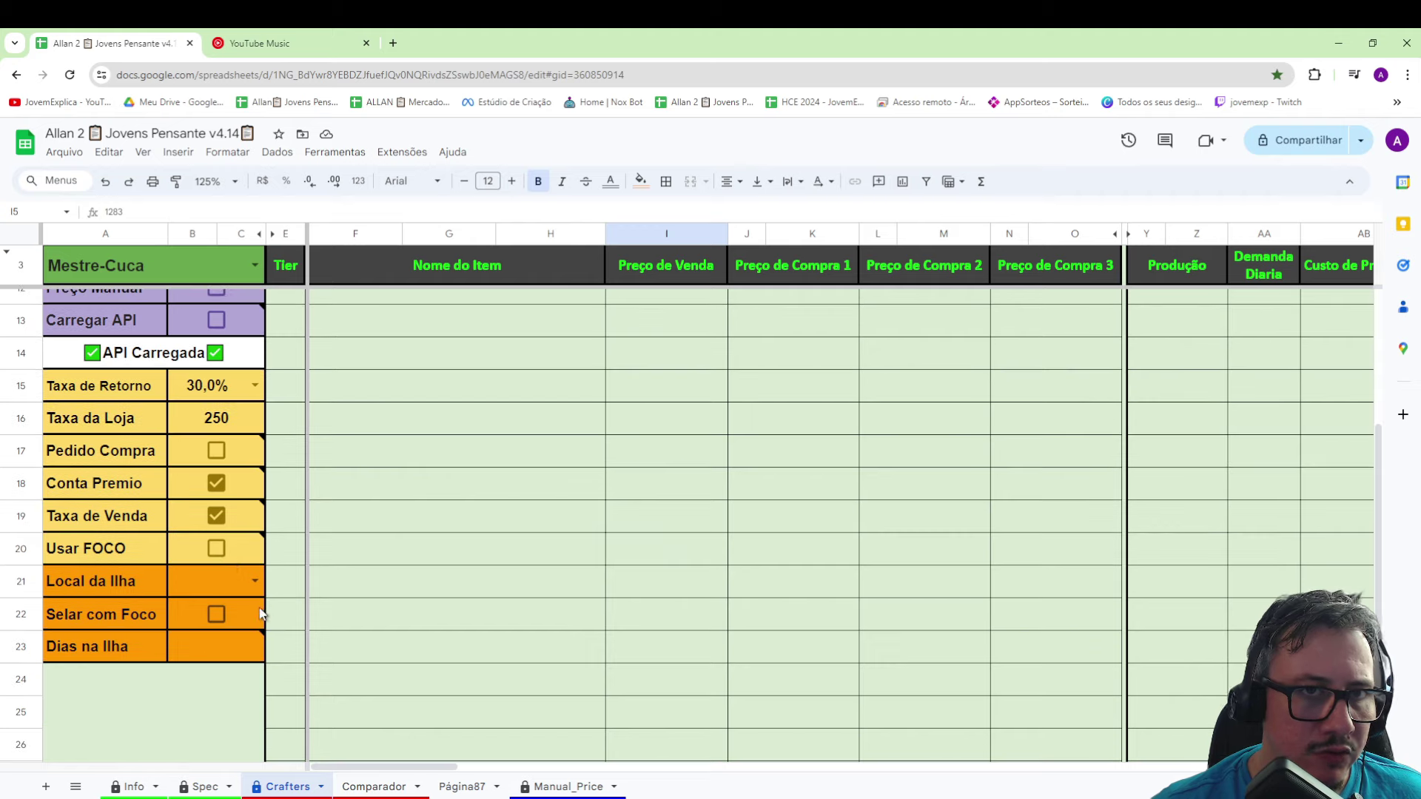
click(217, 483)
scroll(453, 507, up, 4)
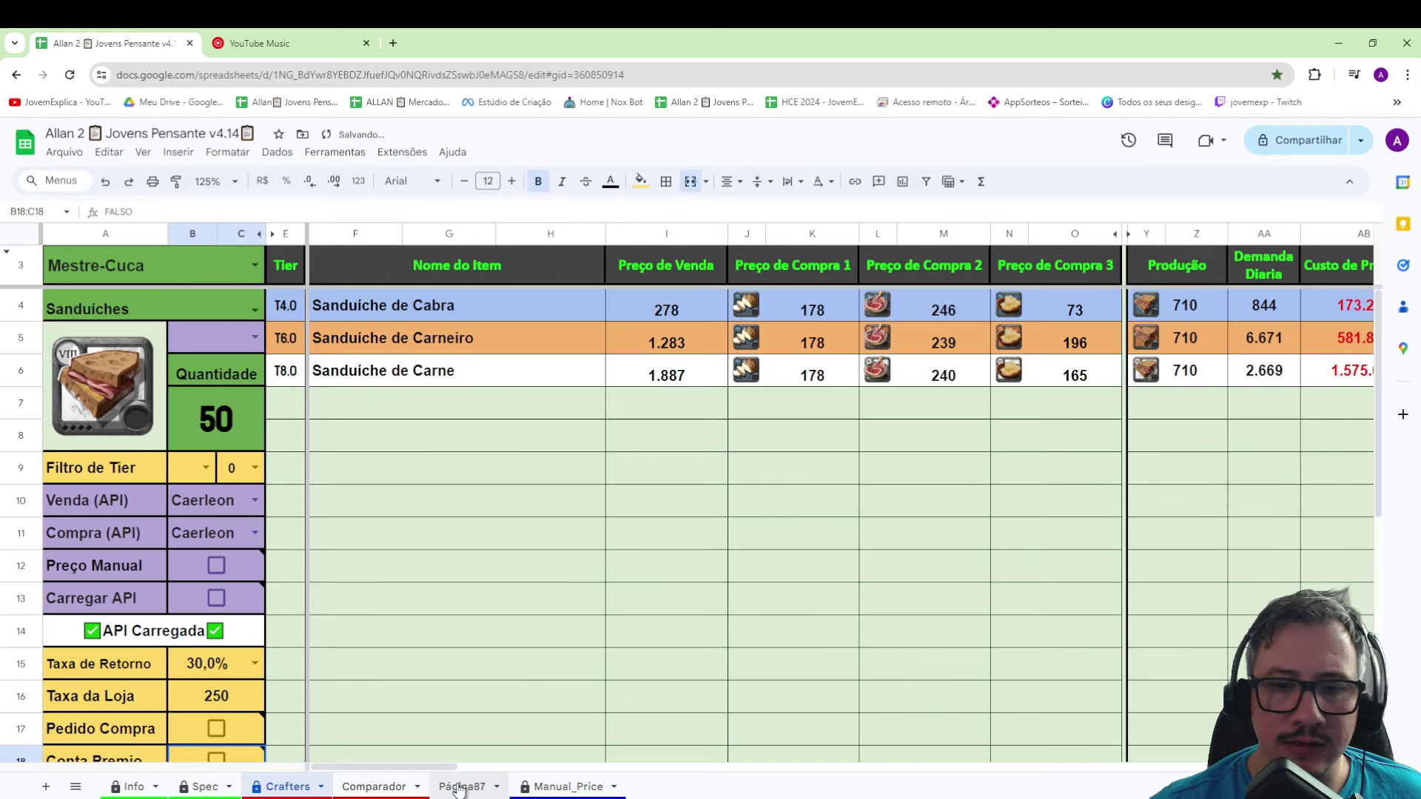
scroll(424, 641, right, 6)
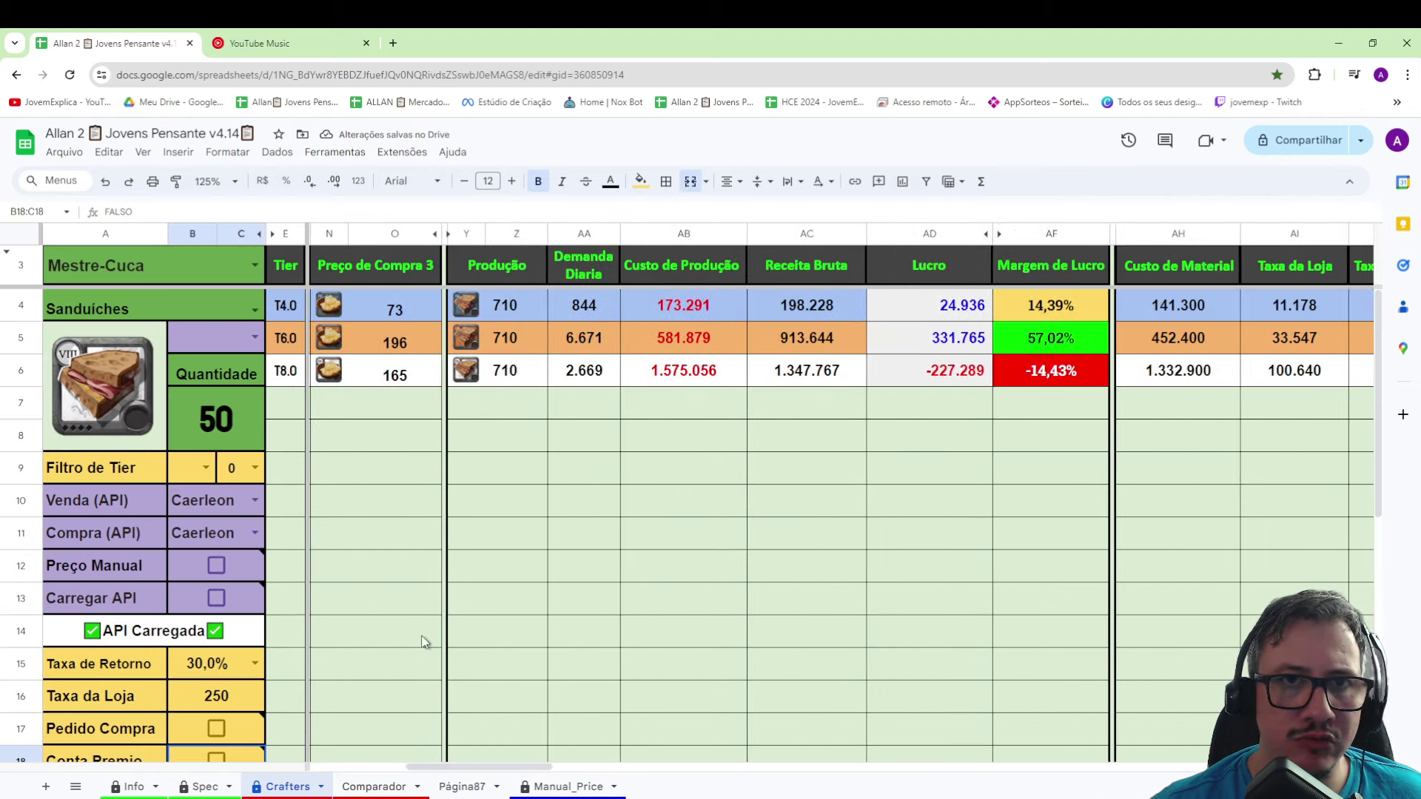
click(690, 348)
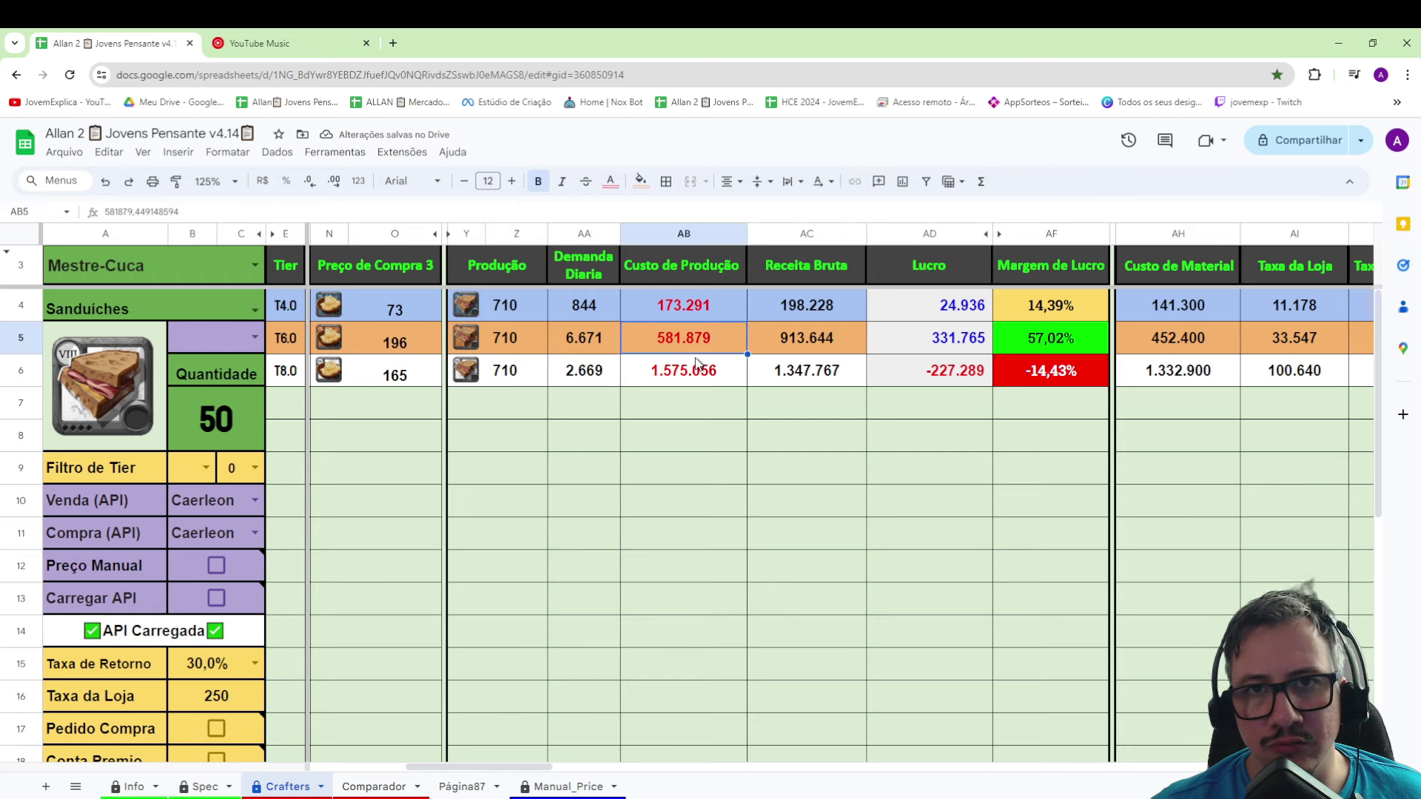
click(923, 352)
click(1036, 354)
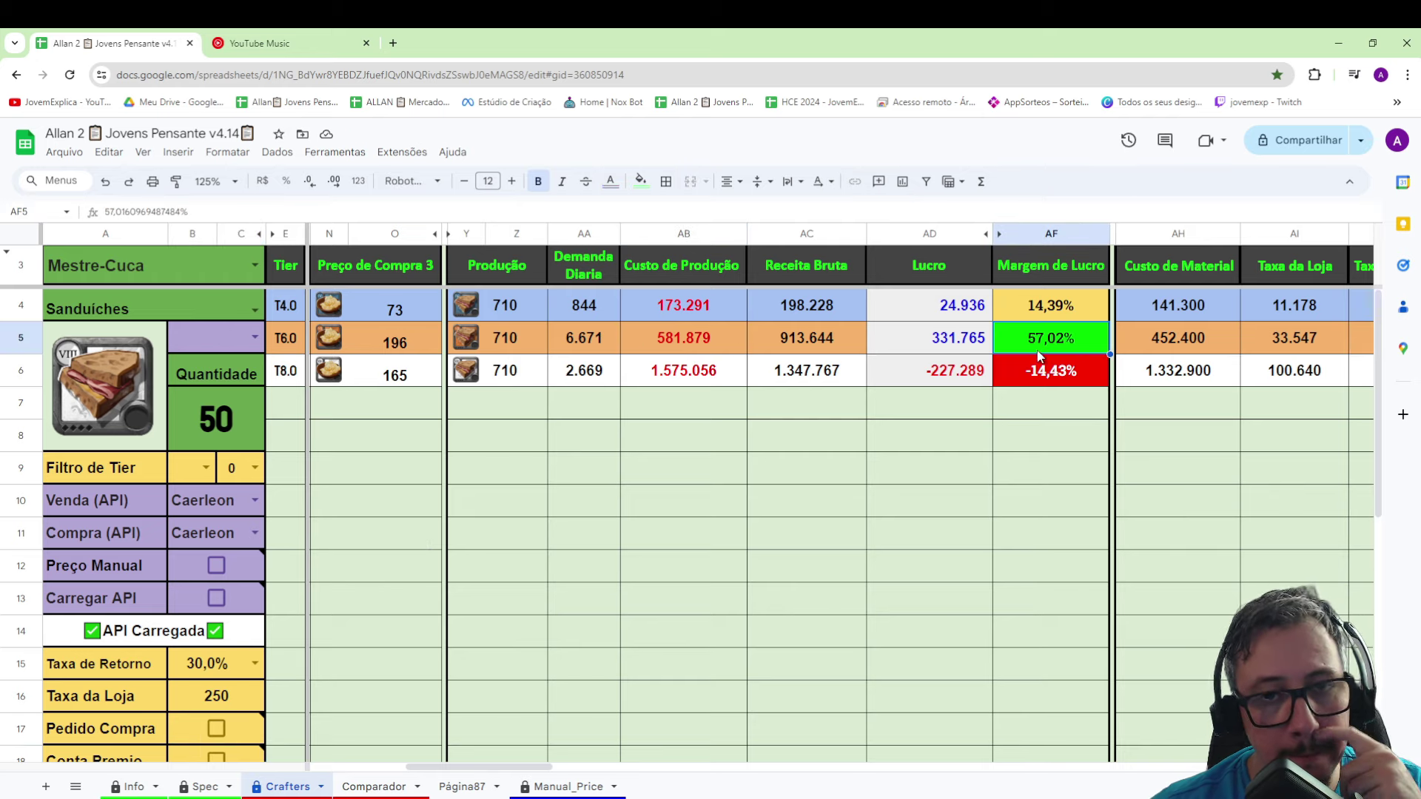
- Examine the T6.0 Custo de Produção and the note explaining the Conta Premio option in the sheet's settings
key(Left)
key(Left)
key(Left)
scroll(306, 682, left, 5)
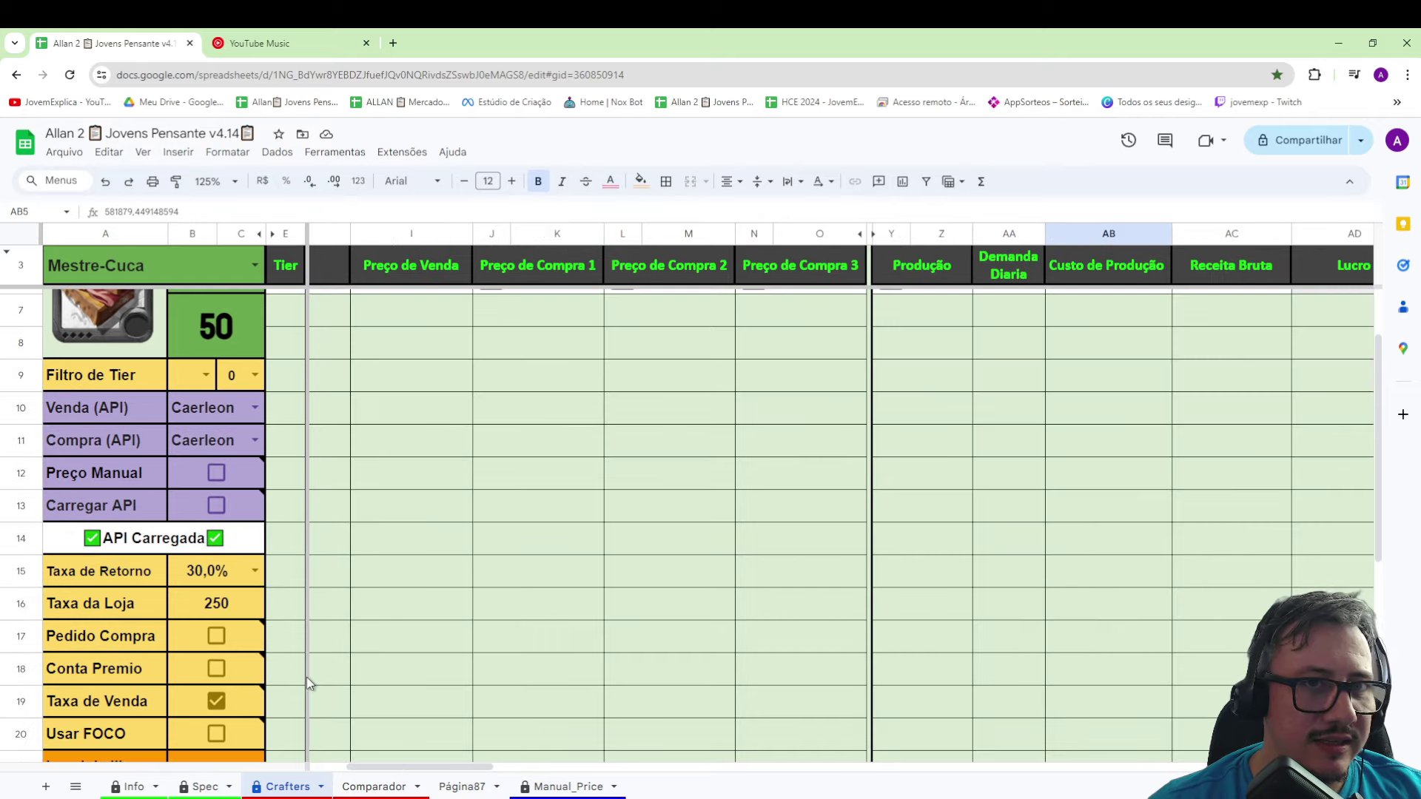
scroll(296, 686, down, 2)
mouse_move(200, 589)
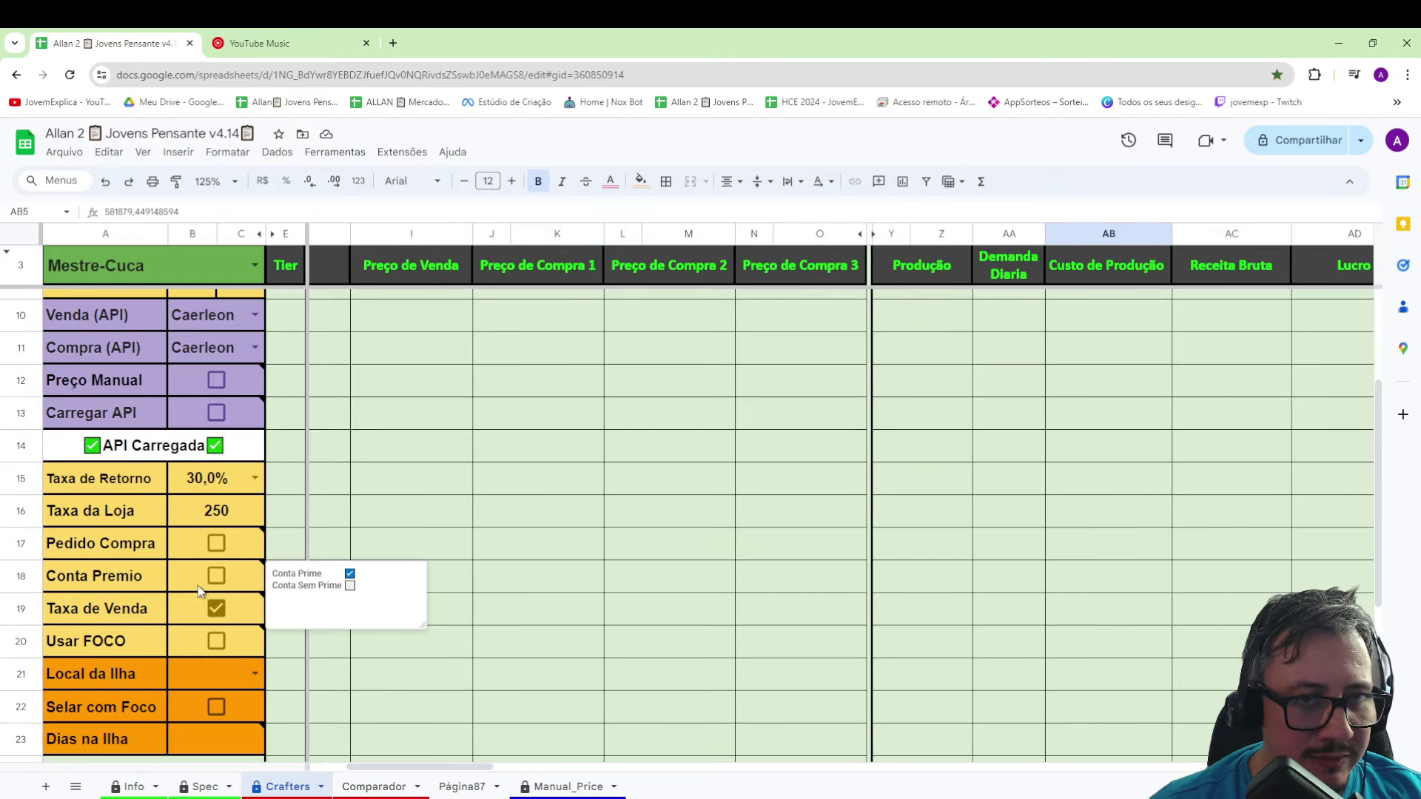
scroll(674, 558, up, 3)
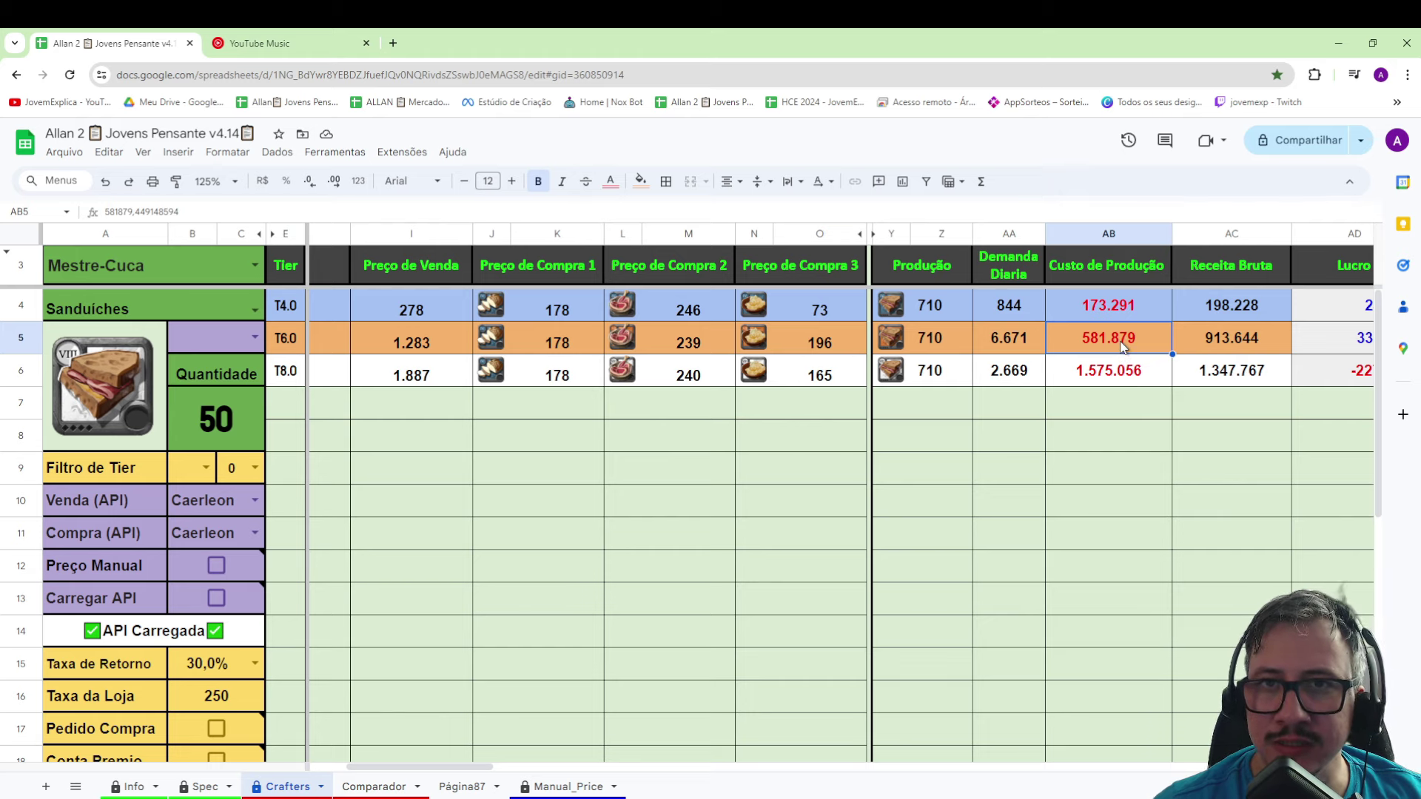
- Turn Conta Premio back on in the sheet and check the T6.0 sandwich's Custo de Produção
scroll(736, 462, down, 1)
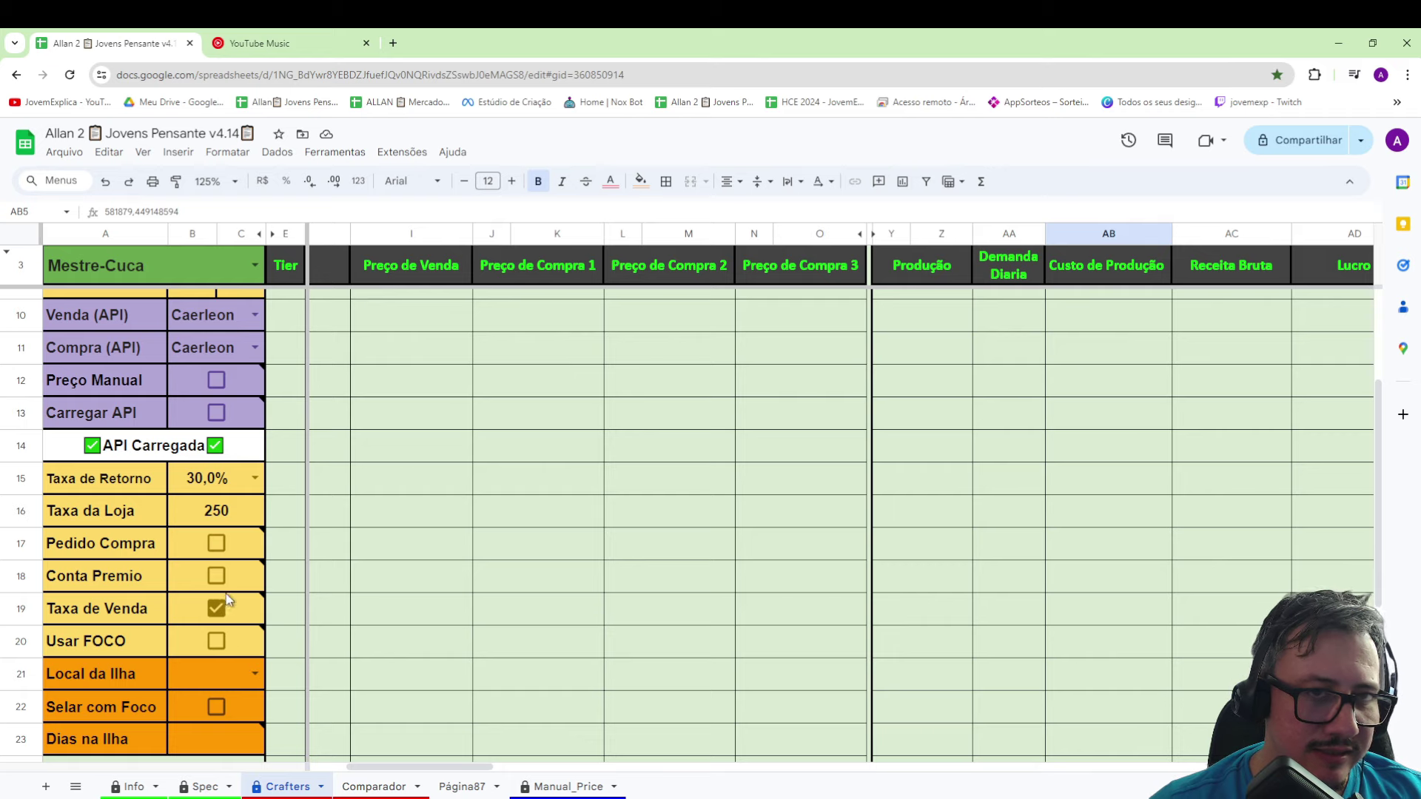
click(216, 575)
scroll(699, 349, up, 3)
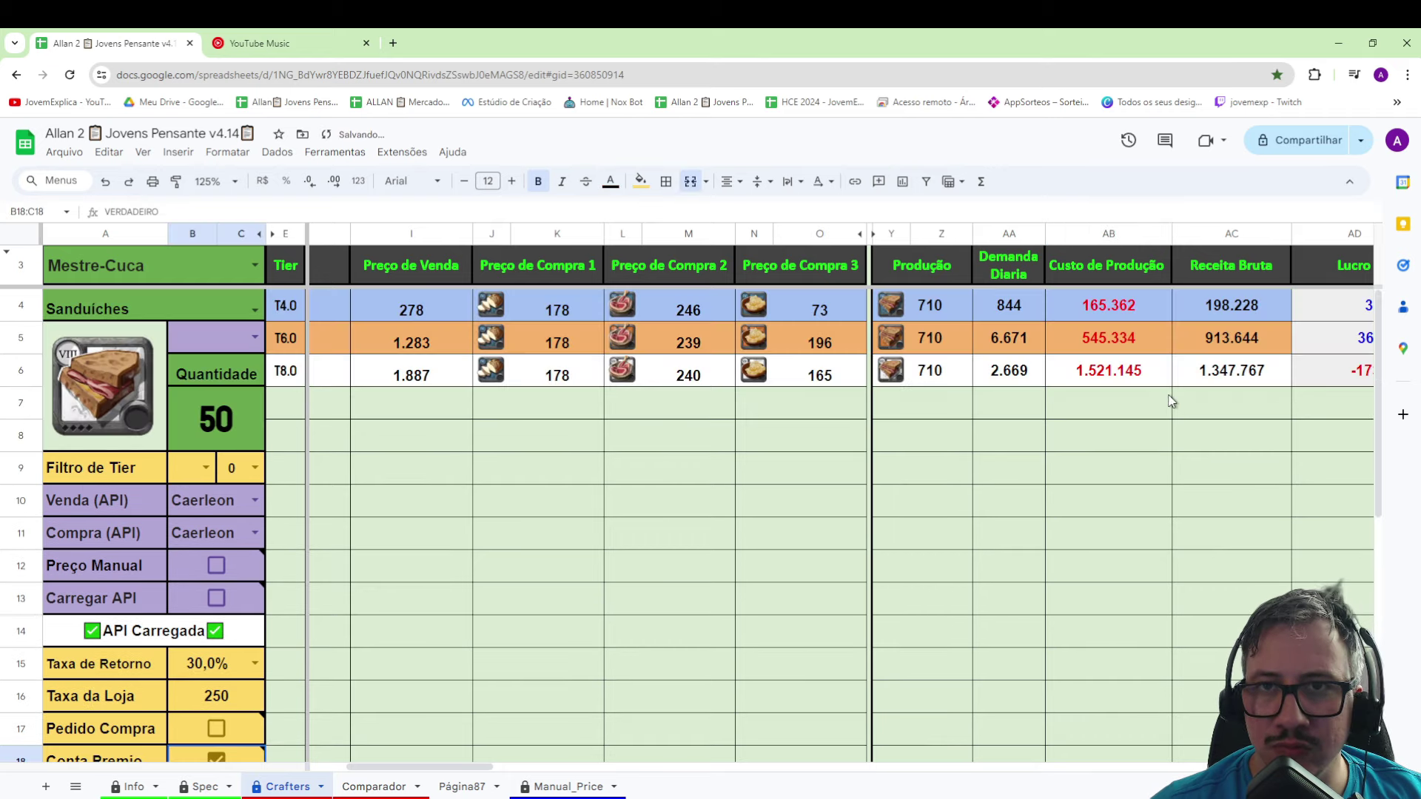
click(1110, 348)
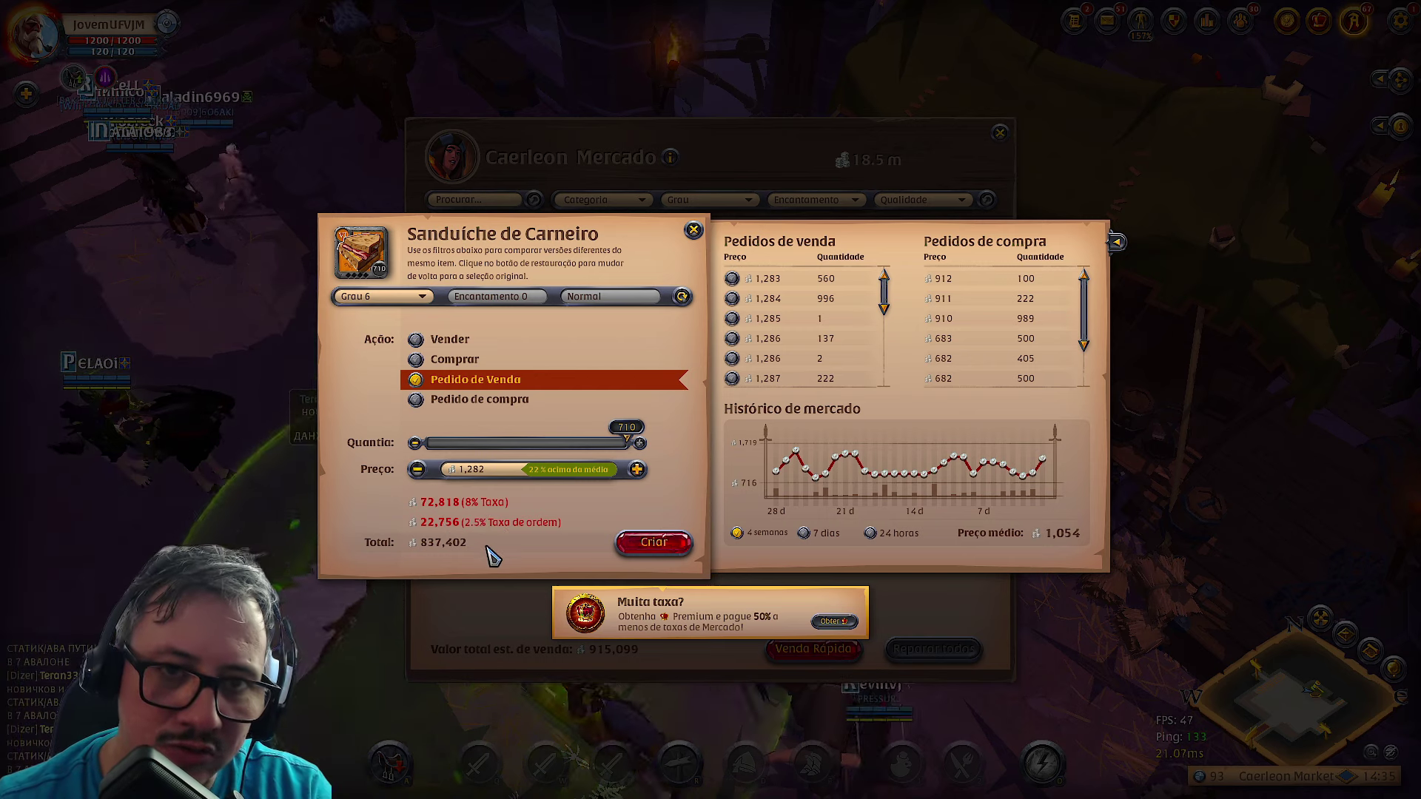
- Create the game's Sanduiche de Carneiro sell order, then list the leftover Carneiro Cru at 239, Manteiga de Ovelha at 196, and the Pão
click(651, 543)
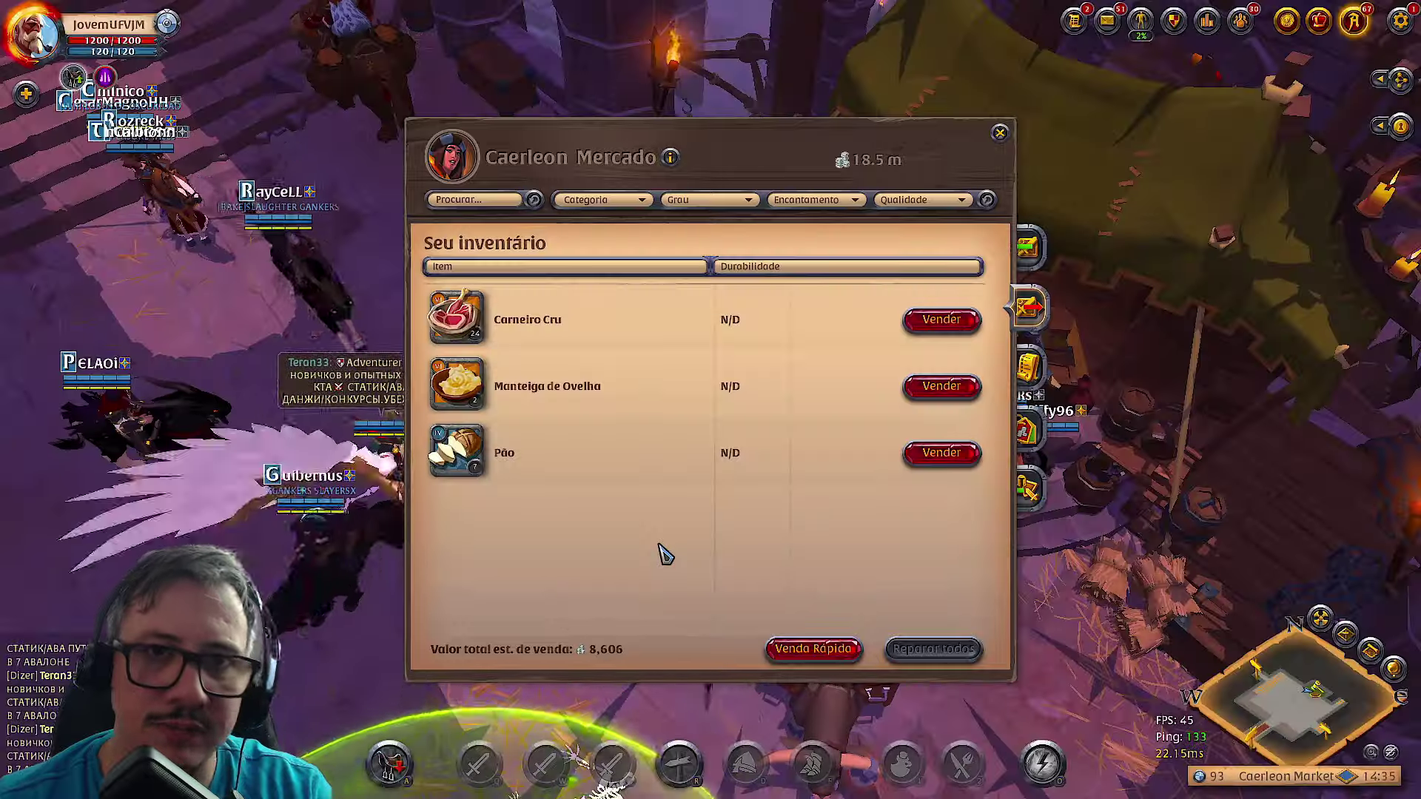
click(941, 320)
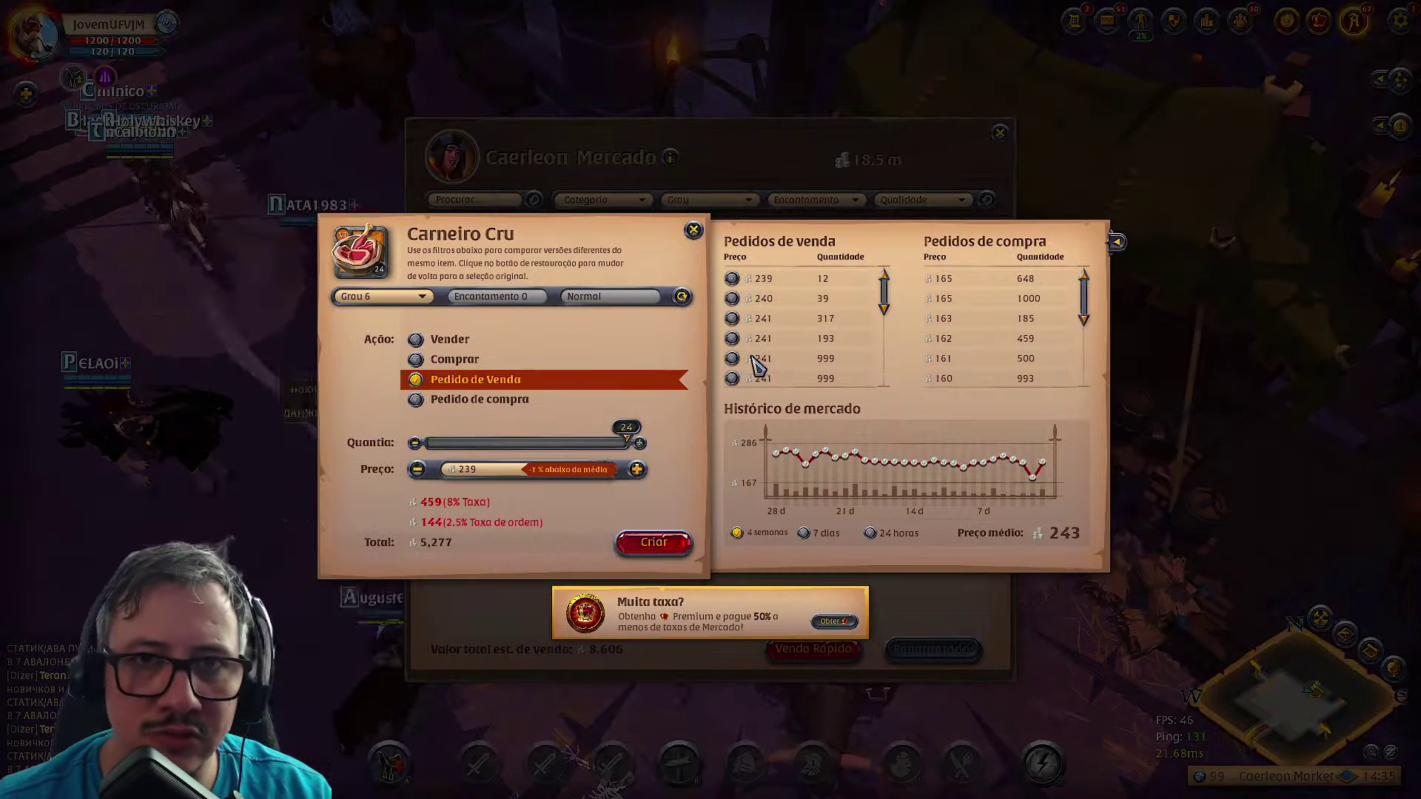
click(647, 548)
click(936, 330)
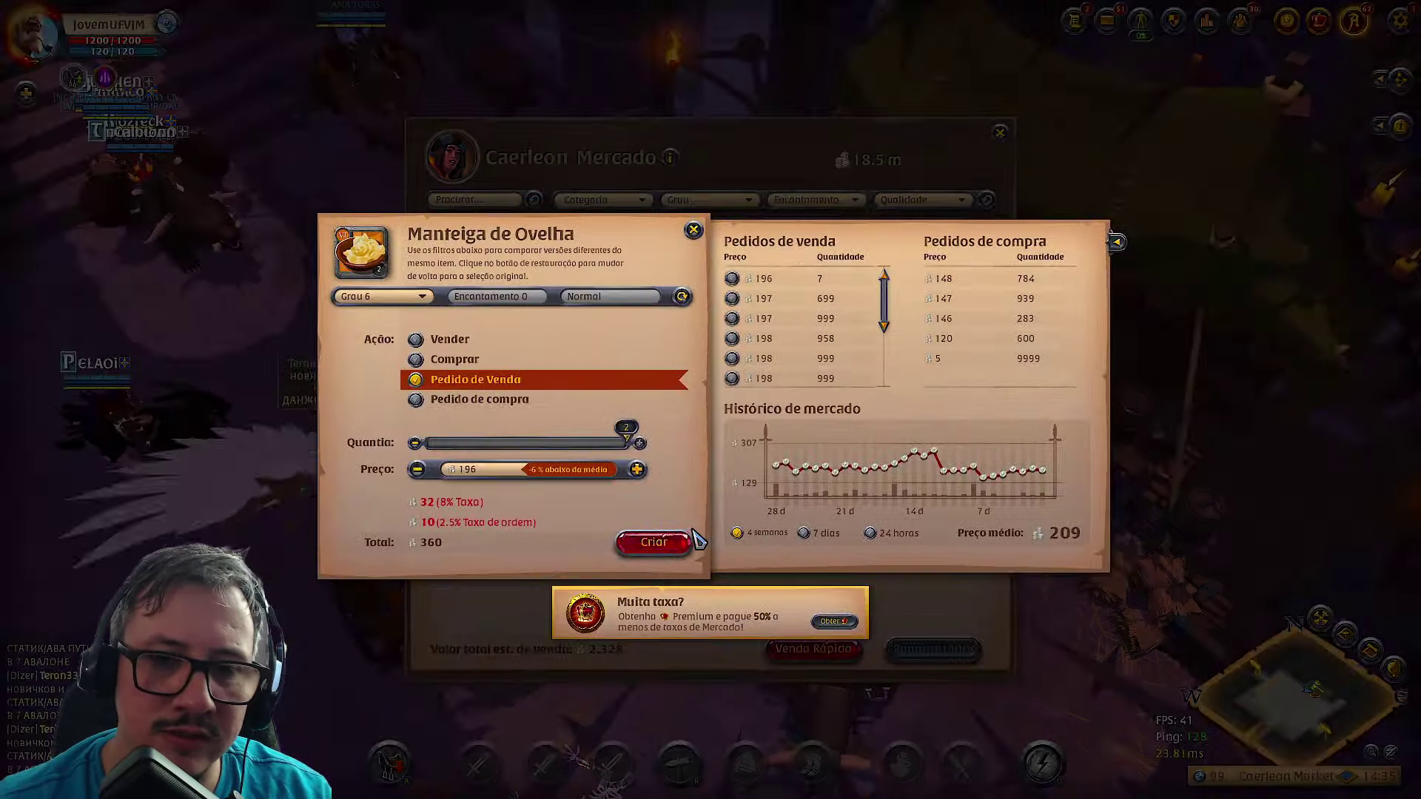
click(686, 542)
click(951, 321)
click(648, 548)
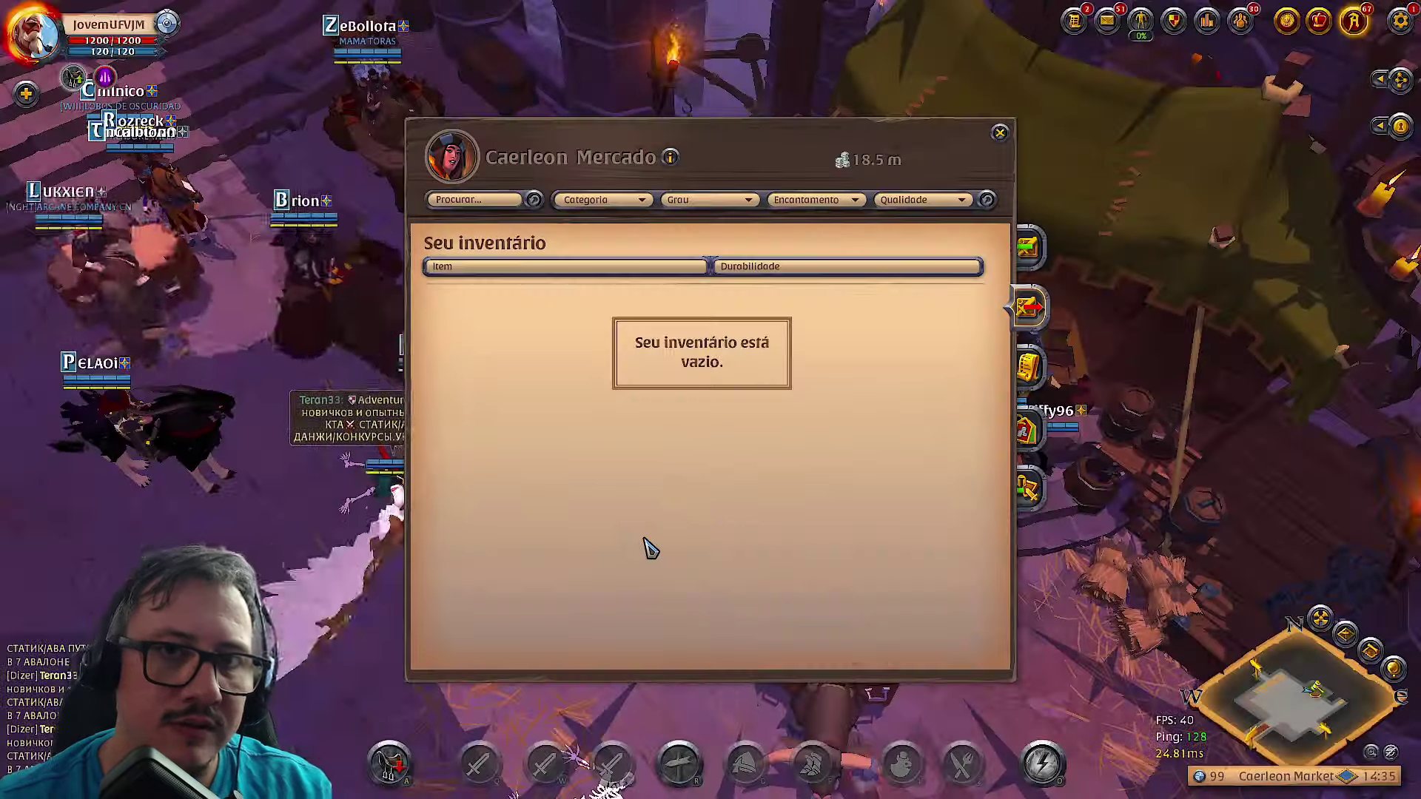
key(i)
click(394, 396)
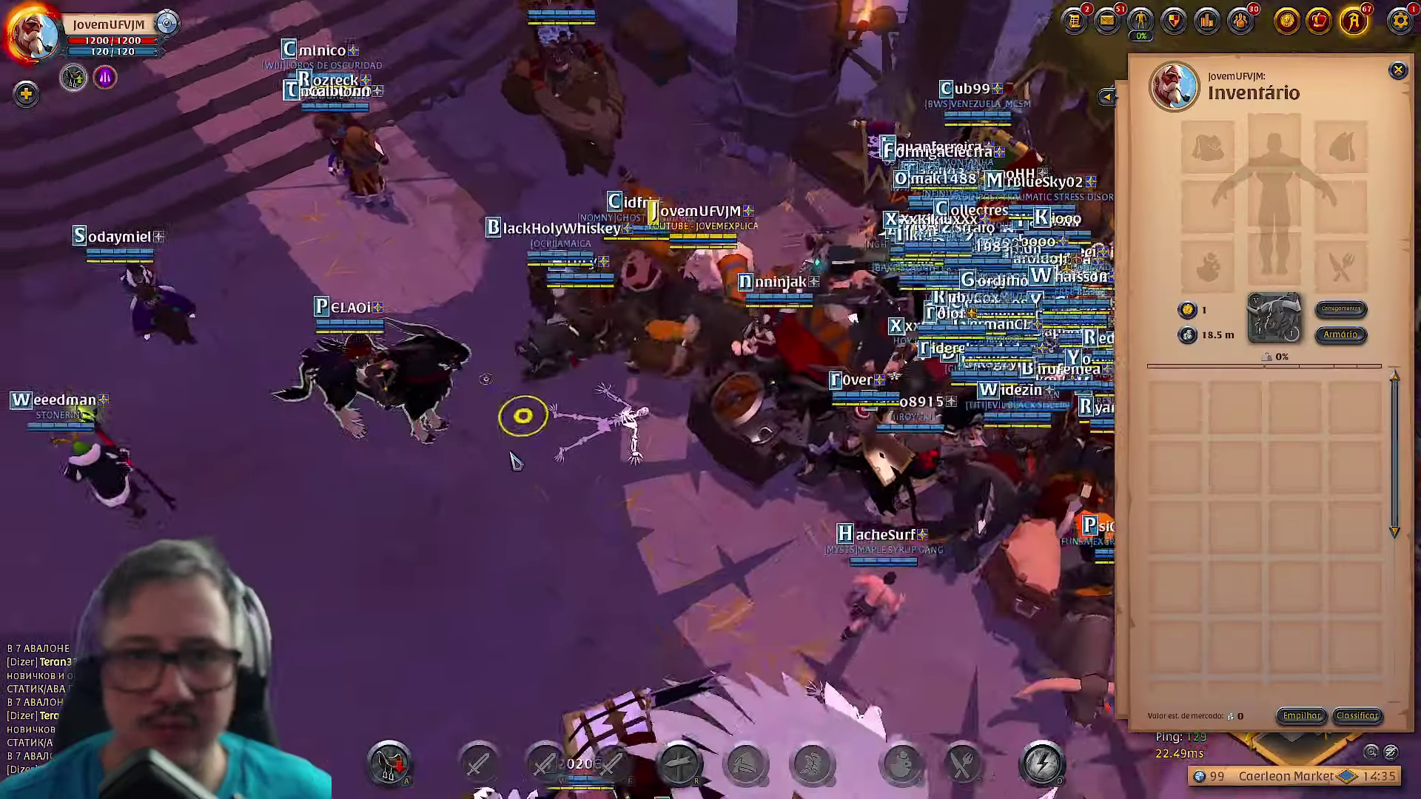